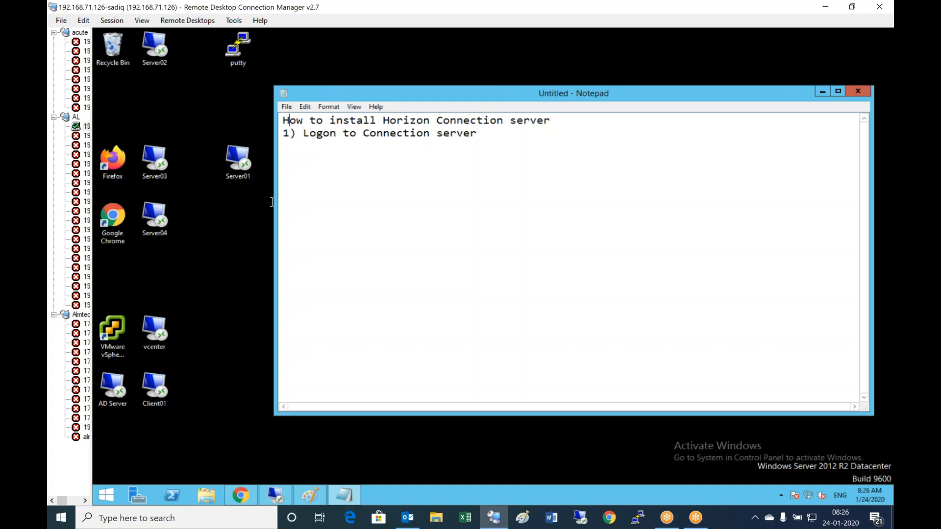
- Connect to Server01 (192.168.72.15) through its RDP desktop shortcut
{"action": "double_click", "coordinate": [237, 171]}
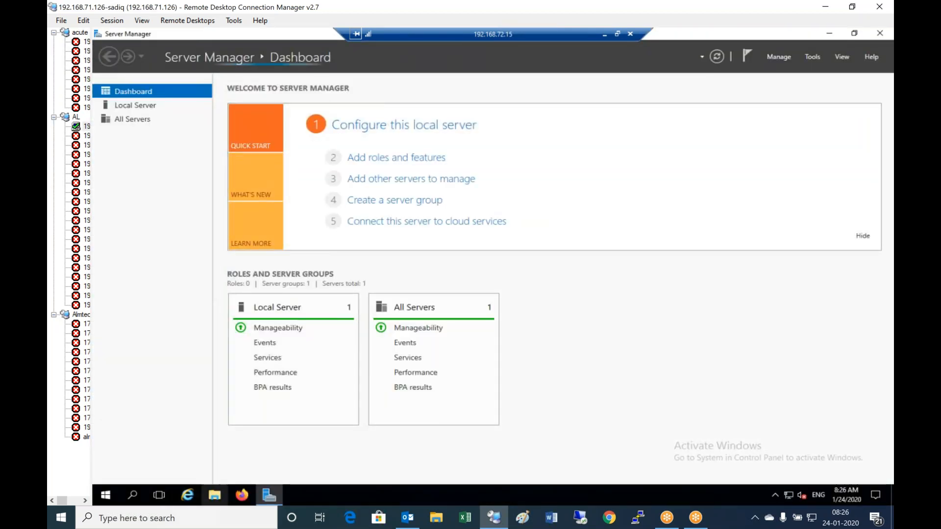
- Browse to C:\View horizon folder\7.10\Horizon all soft and launch the Connection Server 7.10.0 installer
{"action": "left_click", "coordinate": [214, 495]}
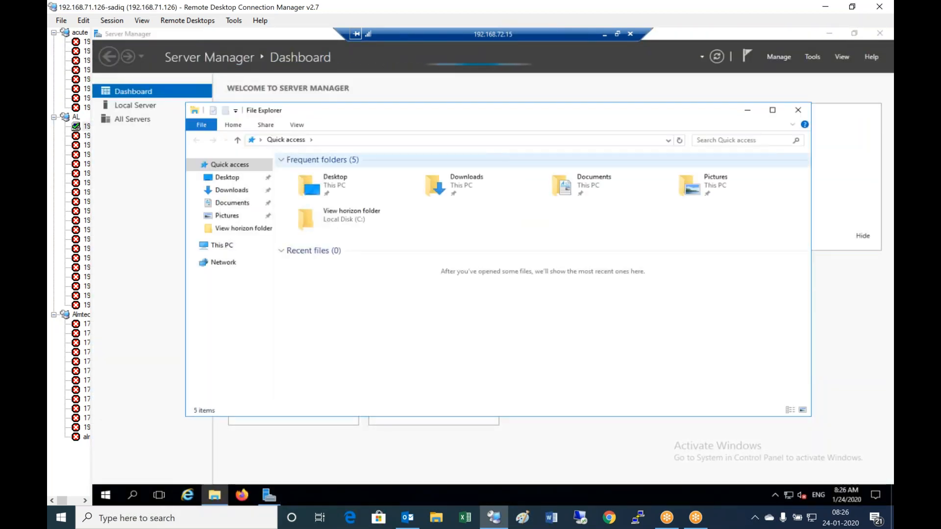
{"action": "left_click", "coordinate": [212, 246]}
{"action": "double_click", "coordinate": [484, 255]}
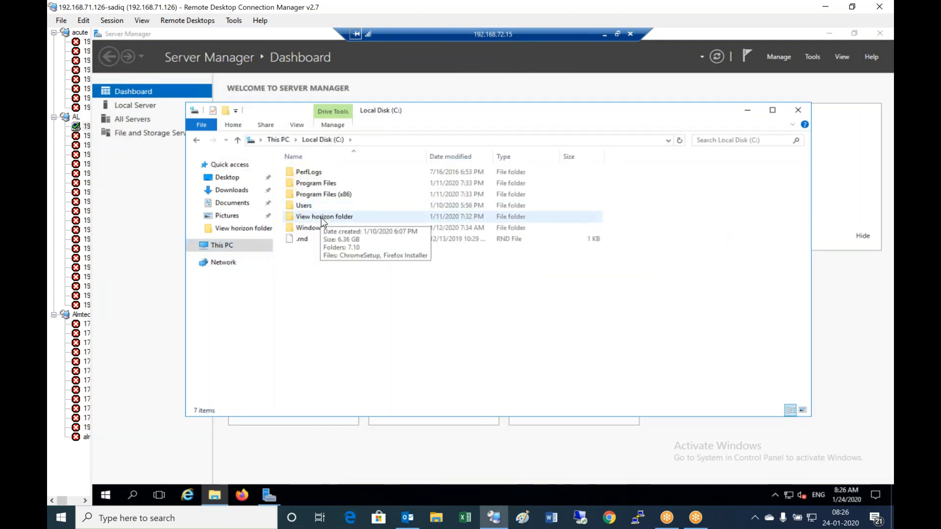
{"action": "double_click", "coordinate": [322, 217]}
{"action": "double_click", "coordinate": [318, 171]}
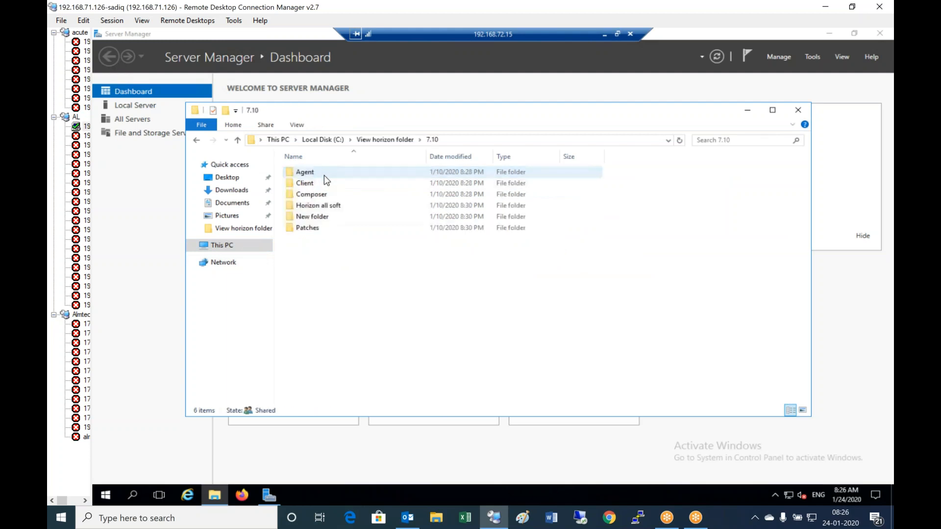
{"action": "double_click", "coordinate": [339, 209]}
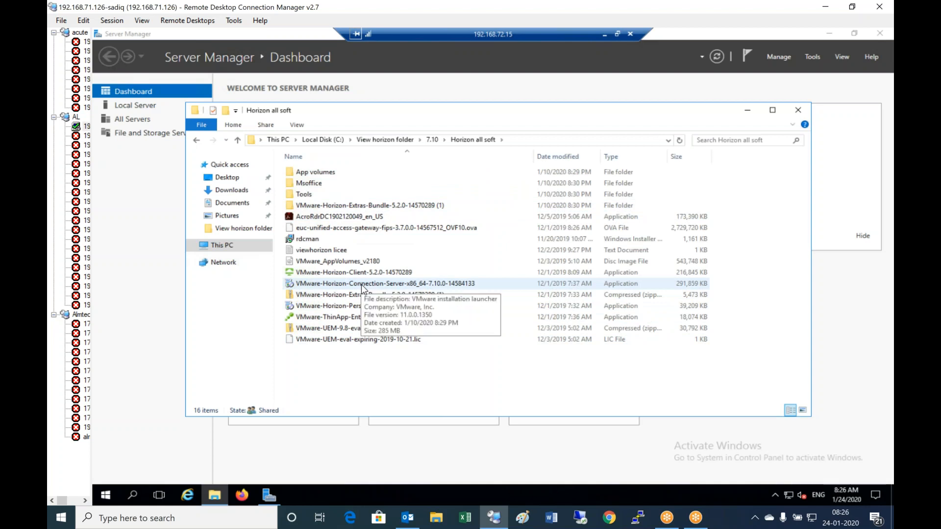
{"action": "double_click", "coordinate": [363, 285]}
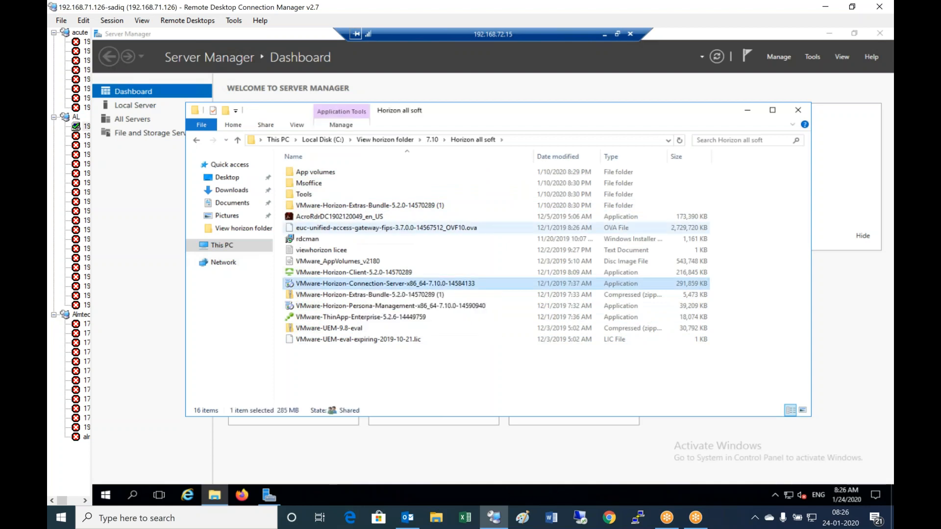
- Run the installer past the security warning and bring its wizard in front of Explorer
{"action": "left_click", "coordinate": [530, 277]}
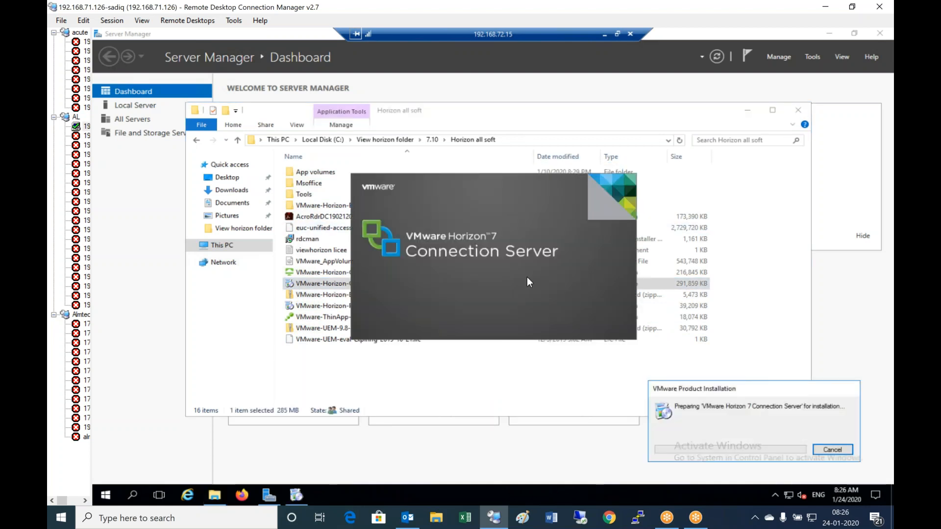
{"action": "left_click", "coordinate": [757, 111]}
{"action": "left_click", "coordinate": [757, 111]}
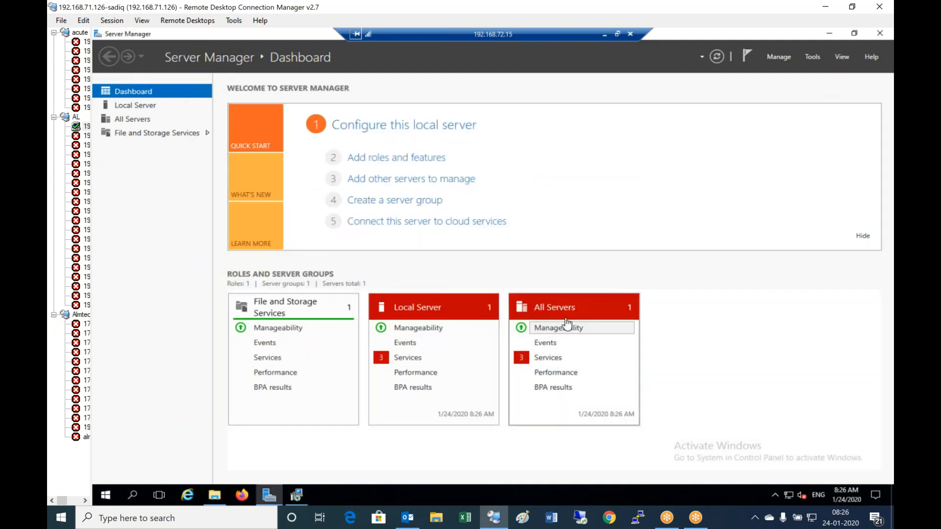
{"action": "mouse_move", "coordinate": [296, 495]}
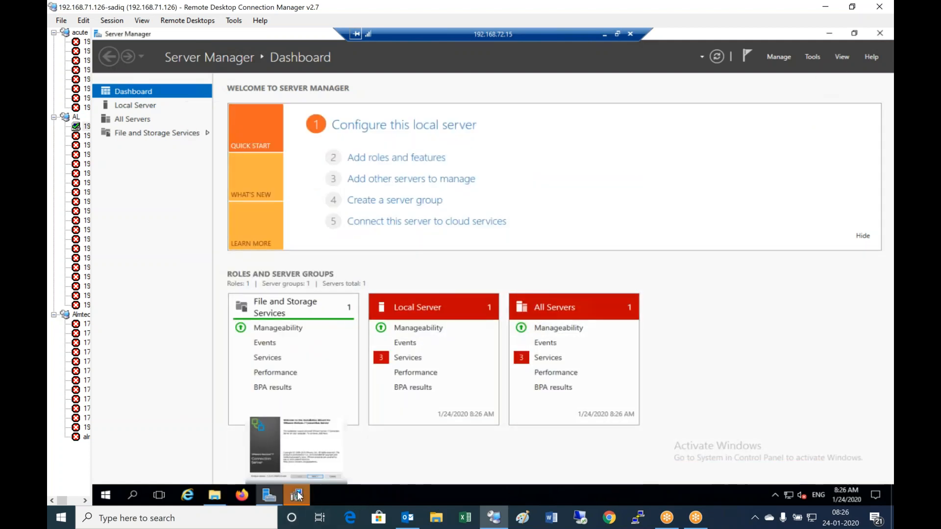
{"action": "left_click", "coordinate": [323, 444]}
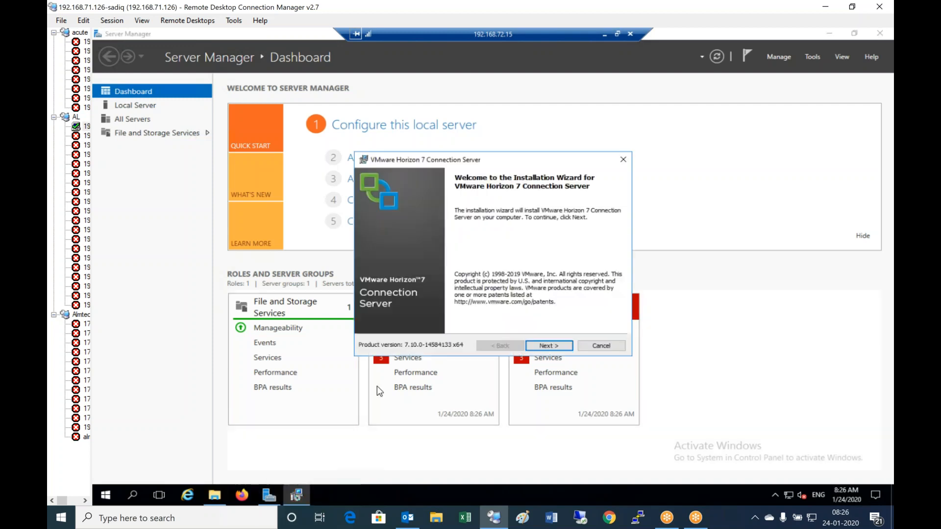
- Accept the licence terms and advance to the Destination Folder step
{"action": "left_click", "coordinate": [548, 346]}
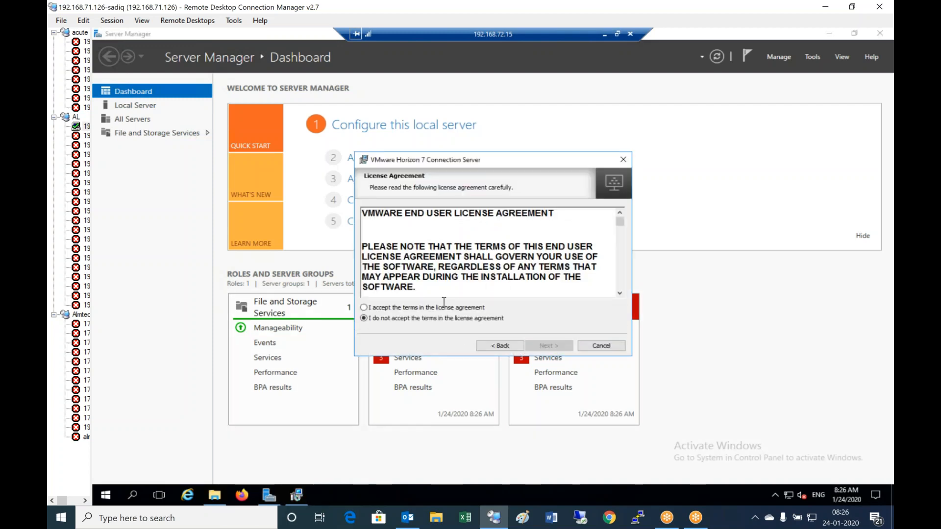
{"action": "left_click", "coordinate": [437, 309]}
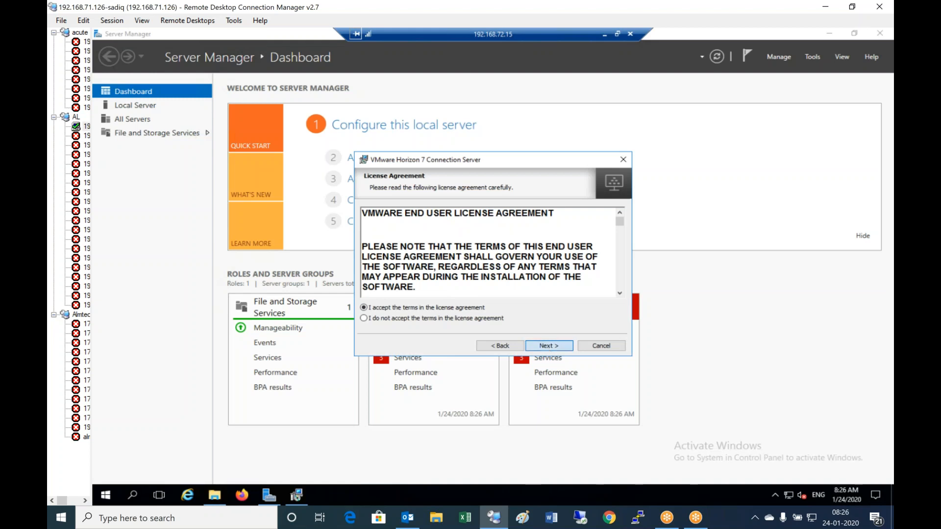
{"action": "left_click", "coordinate": [549, 346]}
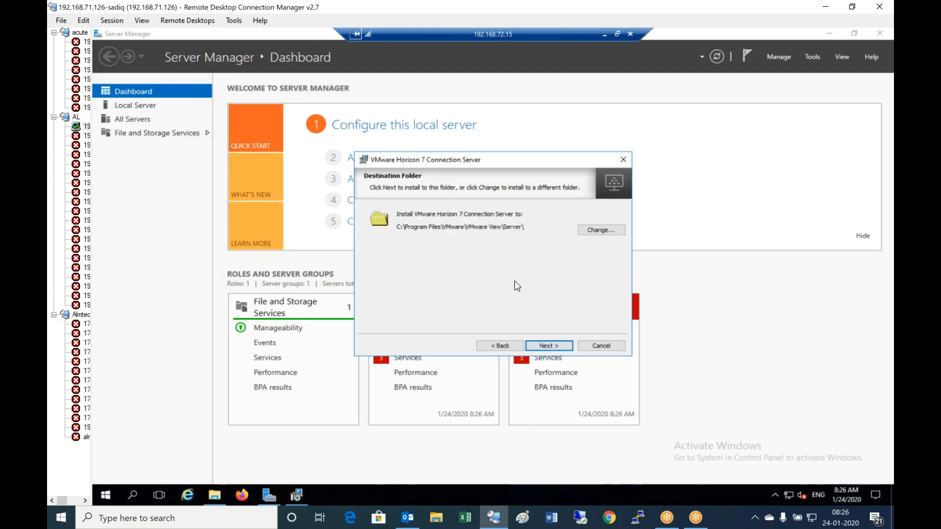
- Keep the default C:\Program Files\VMware\VMware View\Server\ folder and set FIPS cryptography to Enabled
{"action": "left_click", "coordinate": [557, 346]}
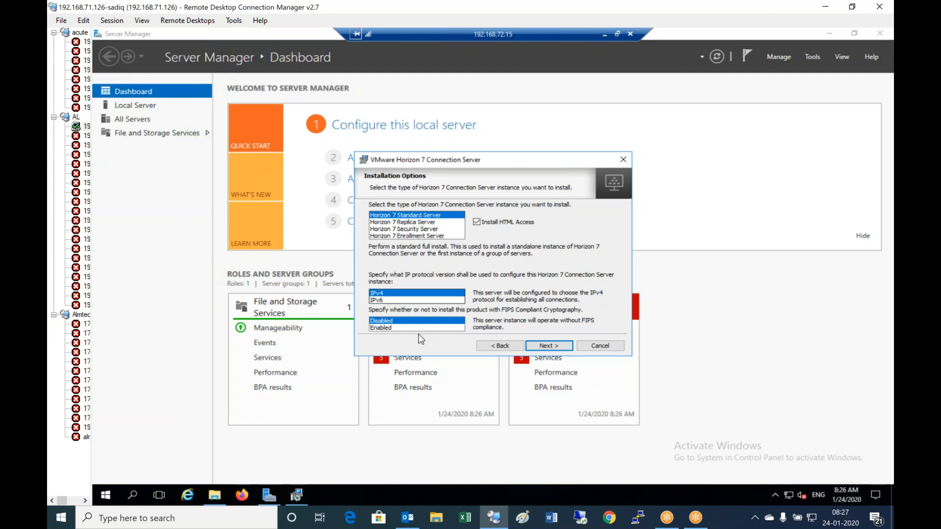
{"action": "left_click", "coordinate": [399, 328]}
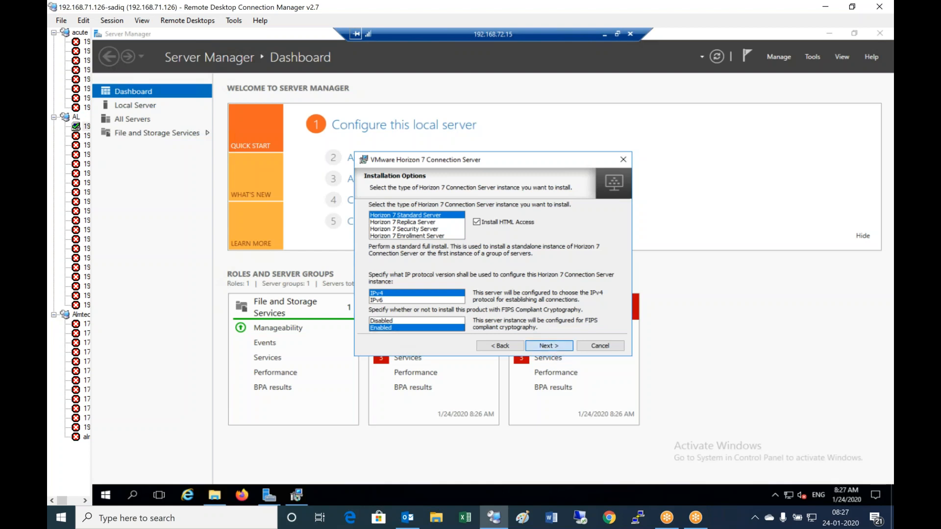
{"action": "left_click", "coordinate": [549, 345]}
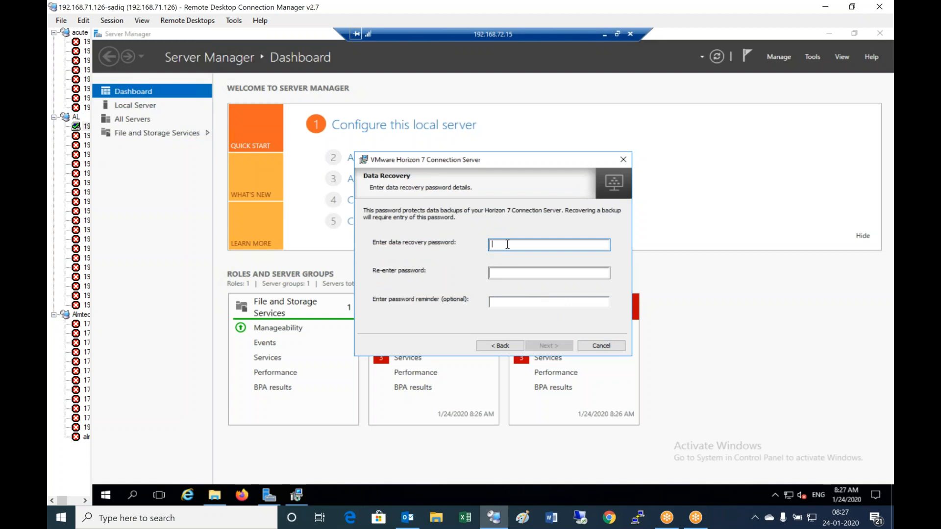
- Enter the data recovery password and confirmation, then dismiss the passwords-not-the-same warning
{"action": "type", "text": "************"}
{"action": "key", "text": "Tab"}
{"action": "type", "text": "*************"}
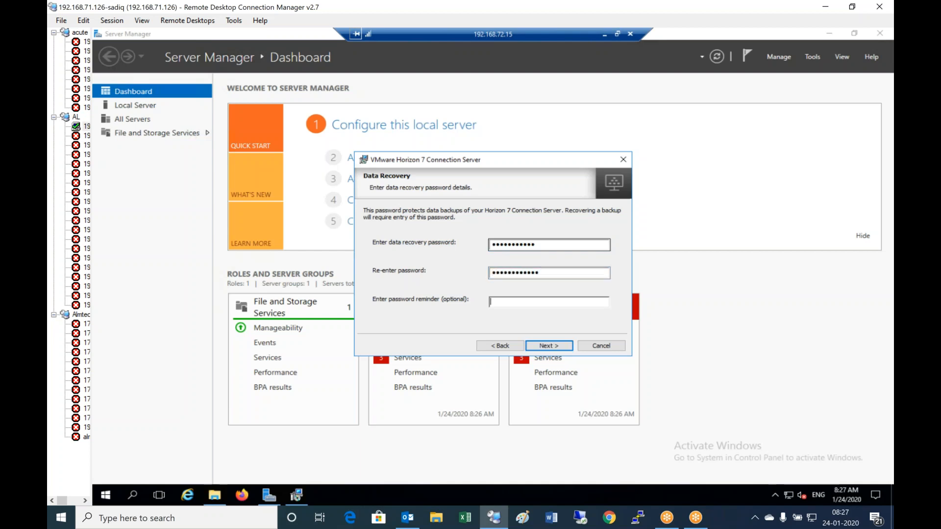
{"action": "type", "text": "al"}
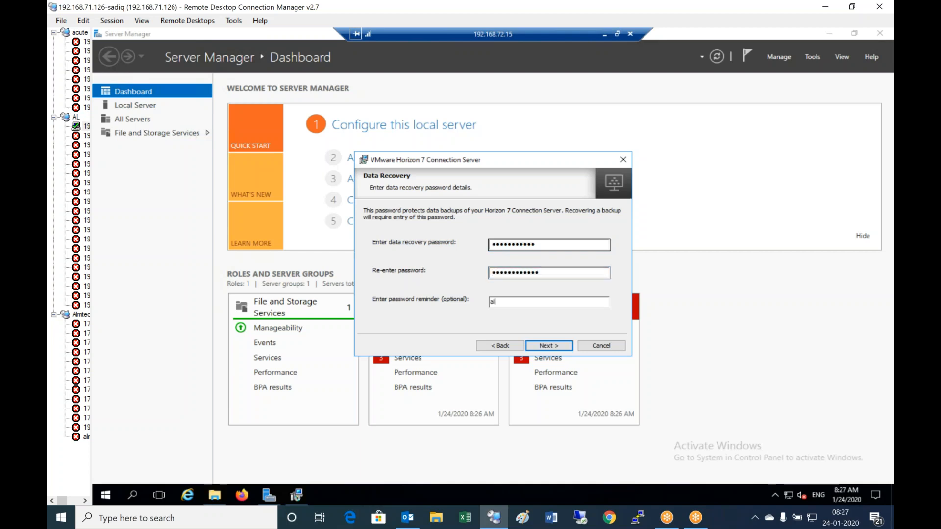
{"action": "left_click", "coordinate": [556, 349]}
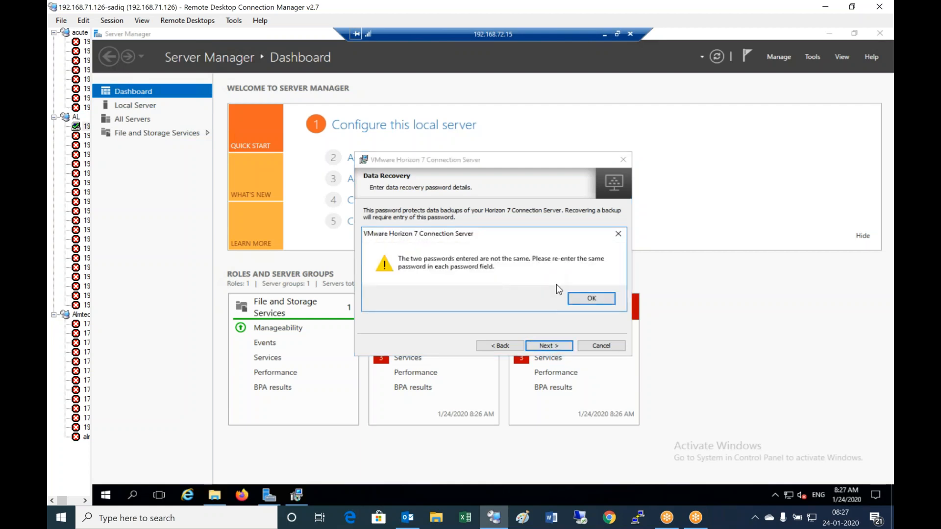
{"action": "left_click", "coordinate": [588, 297]}
- Retype both data recovery passwords so they match and continue to Firewall Configuration
{"action": "left_click", "coordinate": [558, 272]}
{"action": "key", "text": "ctrl+a"}
{"action": "type", "text": "•••"}
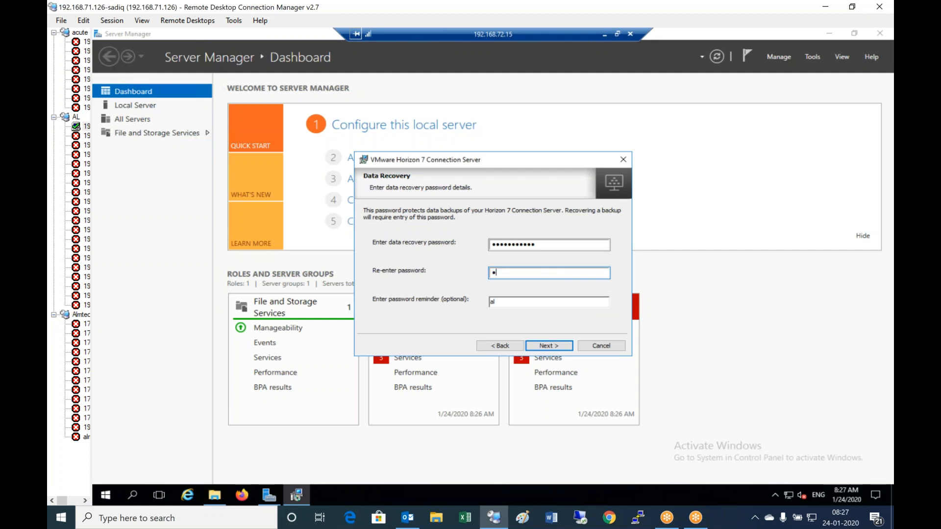
{"action": "type", "text": "••••••••••"}
{"action": "key", "text": "shift+Tab"}
{"action": "type", "text": "•••••"}
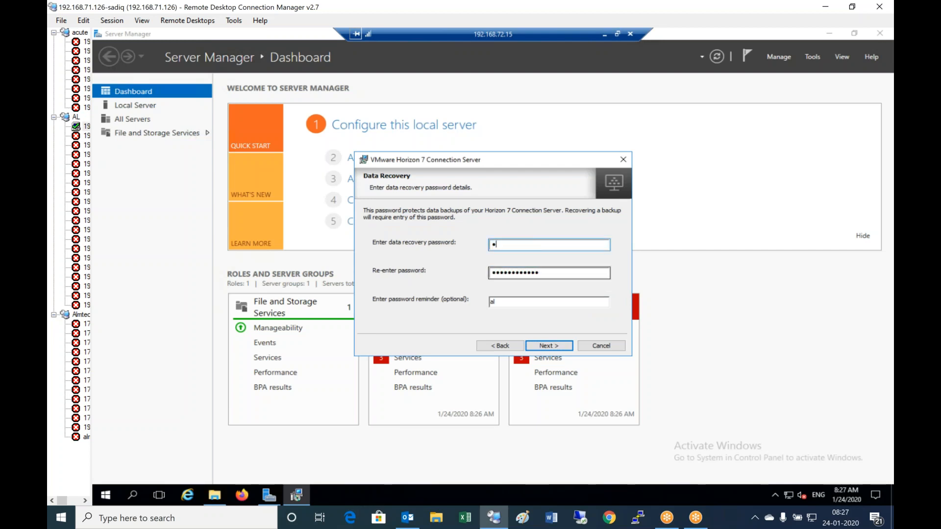
{"action": "type", "text": "••••••••"}
{"action": "left_click", "coordinate": [566, 349]}
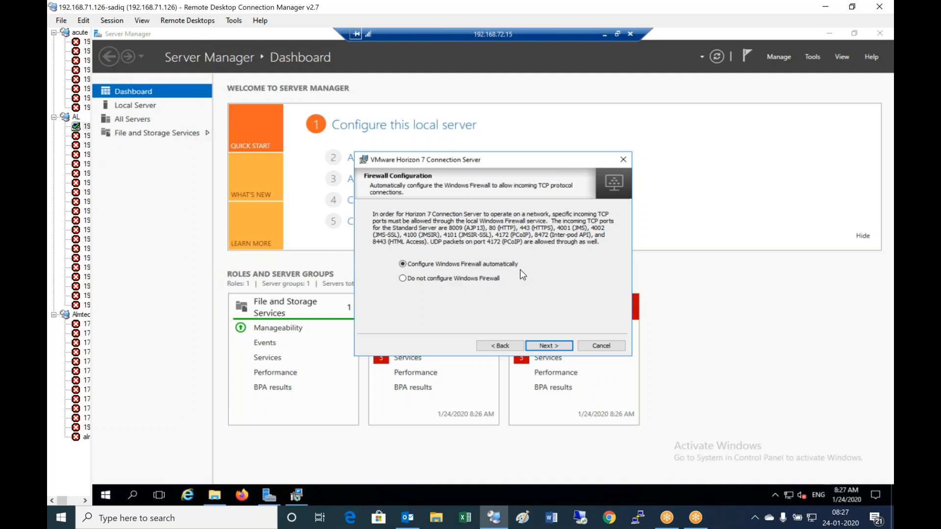
- Keep automatic firewall setup, authorize the domain administrator and opt out of CEIP
{"action": "left_click", "coordinate": [562, 347]}
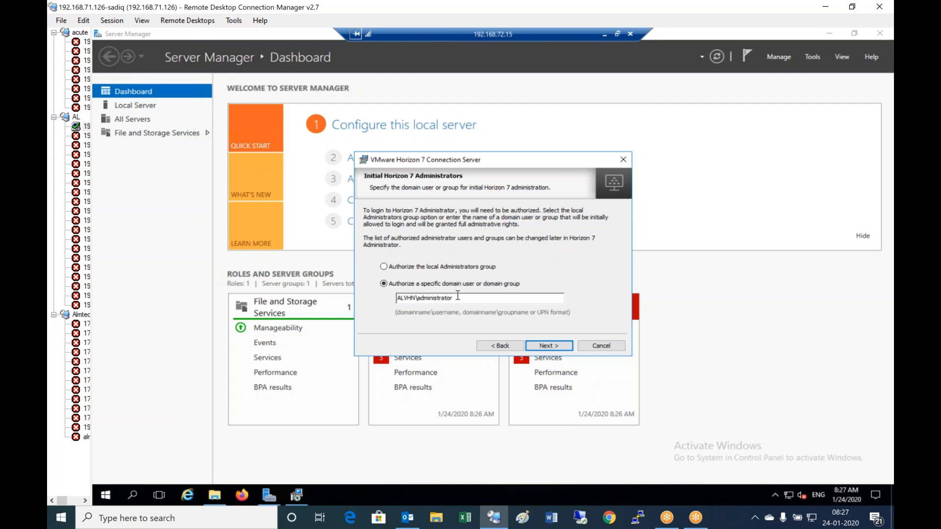
{"action": "left_click", "coordinate": [546, 346]}
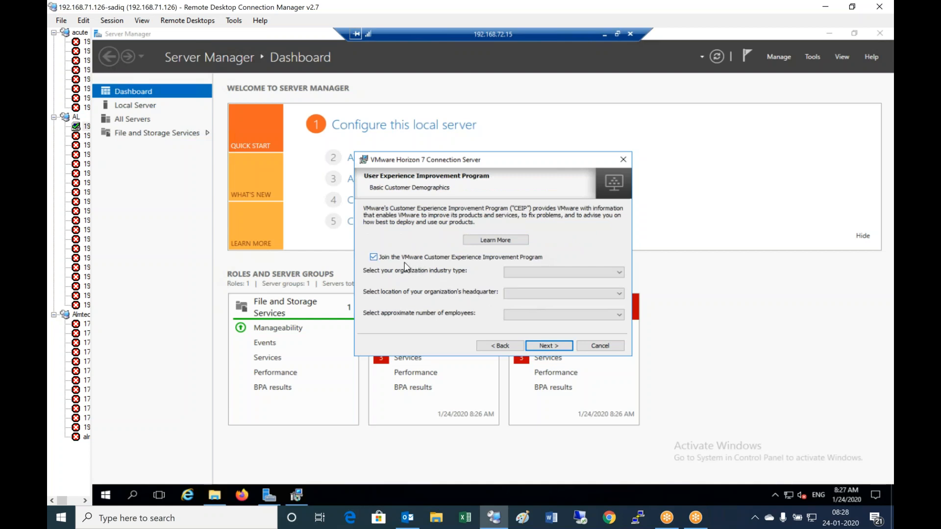
{"action": "left_click", "coordinate": [374, 257]}
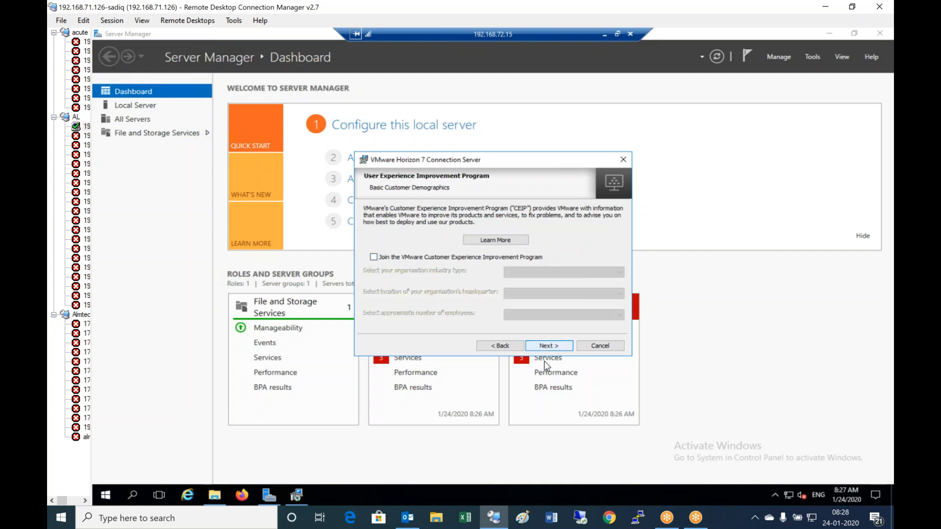
{"action": "left_click", "coordinate": [551, 346]}
- Install Connection Server 7.10.0 and finish without showing the documentation
{"action": "left_click", "coordinate": [555, 346]}
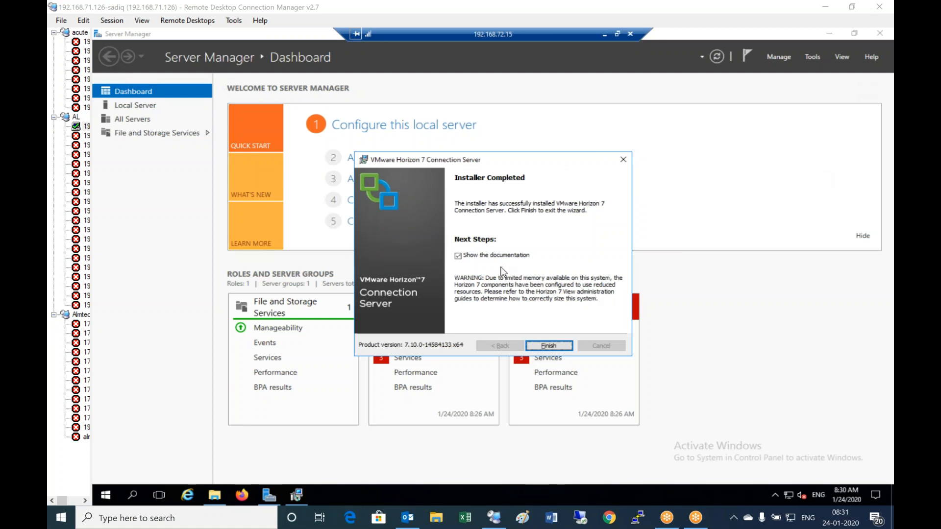
{"action": "left_click", "coordinate": [458, 257]}
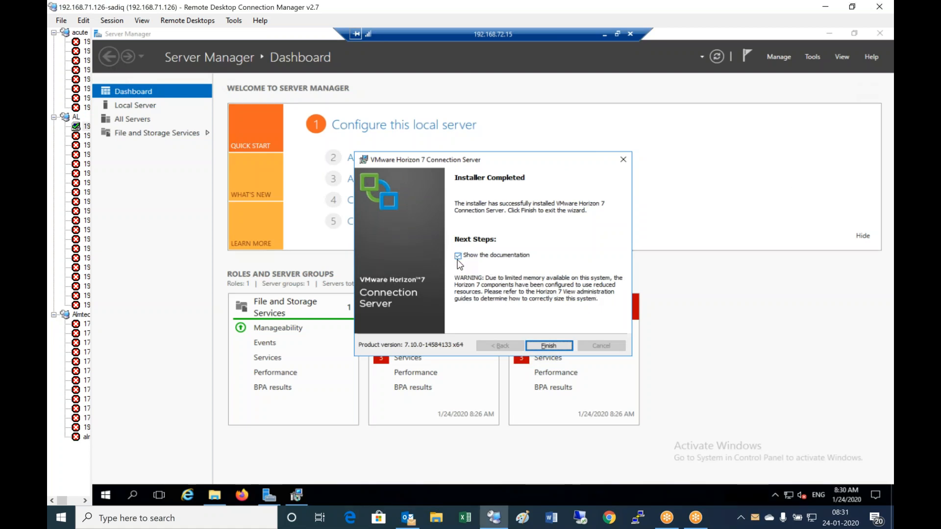
{"action": "left_click", "coordinate": [552, 348]}
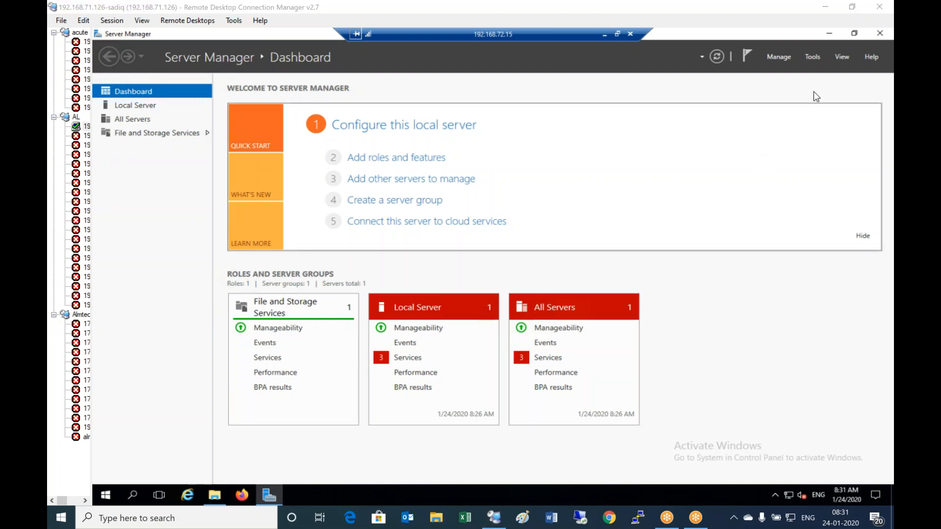
- Close Server Manager and launch the Horizon 7 Administrator Console desktop shortcut
{"action": "right_click", "coordinate": [272, 35]}
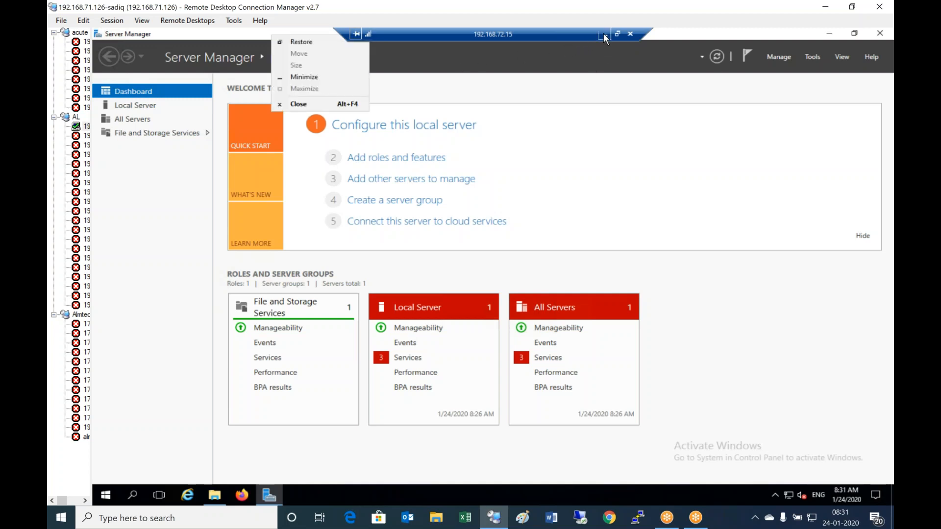
{"action": "left_click", "coordinate": [460, 60]}
{"action": "left_click", "coordinate": [208, 61]}
{"action": "right_click", "coordinate": [199, 37]}
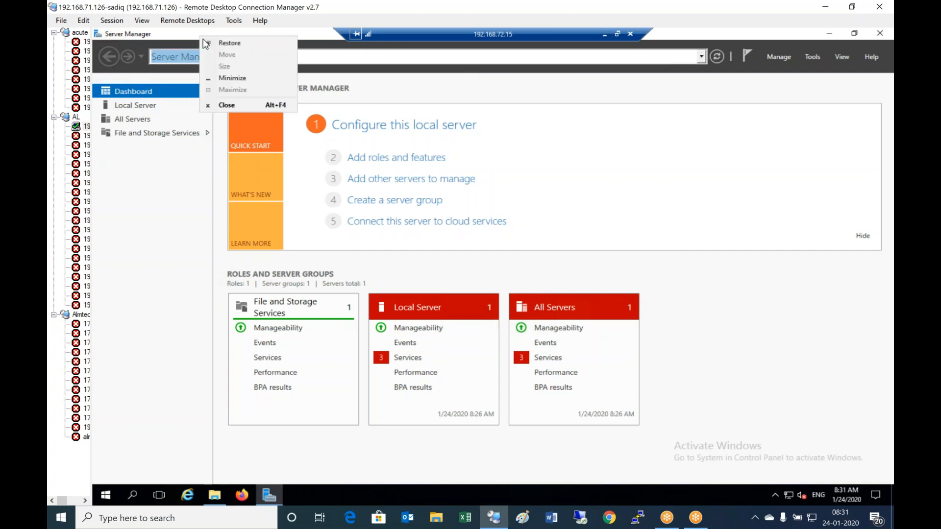
{"action": "left_click", "coordinate": [237, 104]}
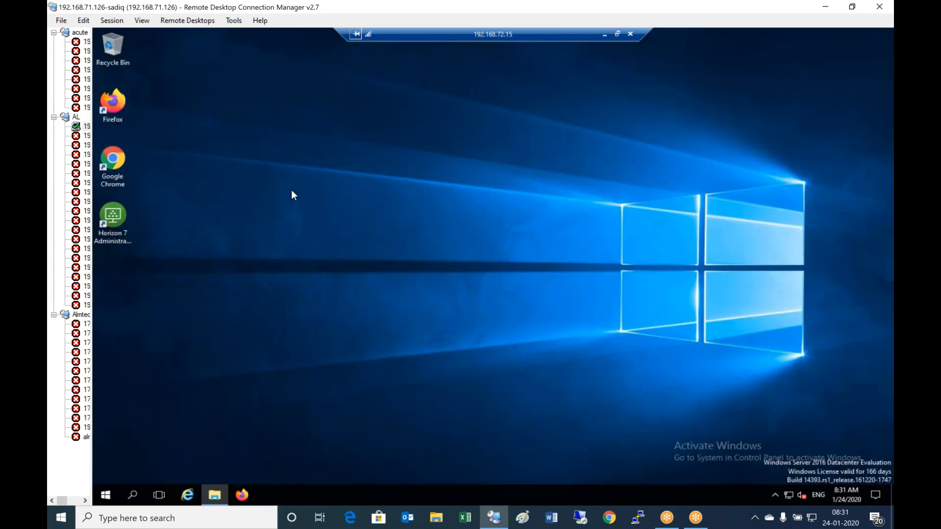
{"action": "left_click", "coordinate": [128, 230]}
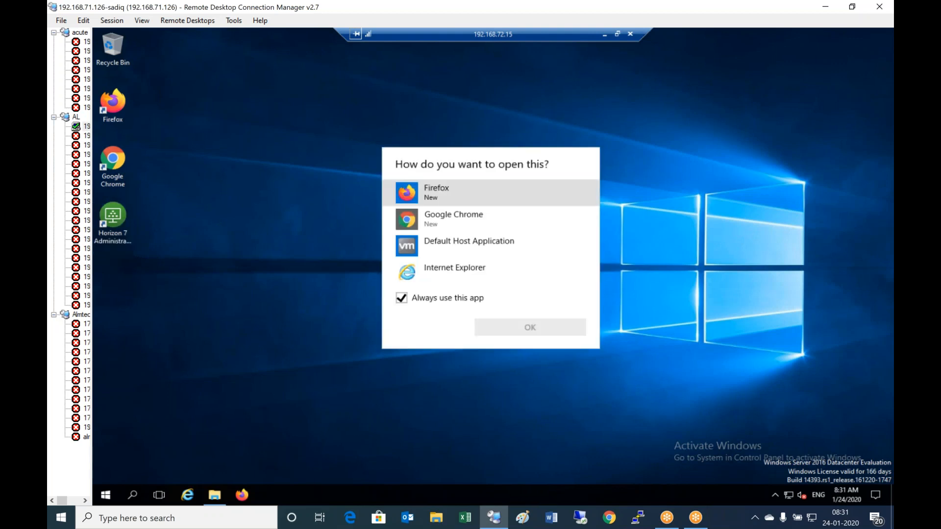
- Open the console in Google Chrome, maximize it and reload the refused localhost/admin page
{"action": "left_click", "coordinate": [464, 221]}
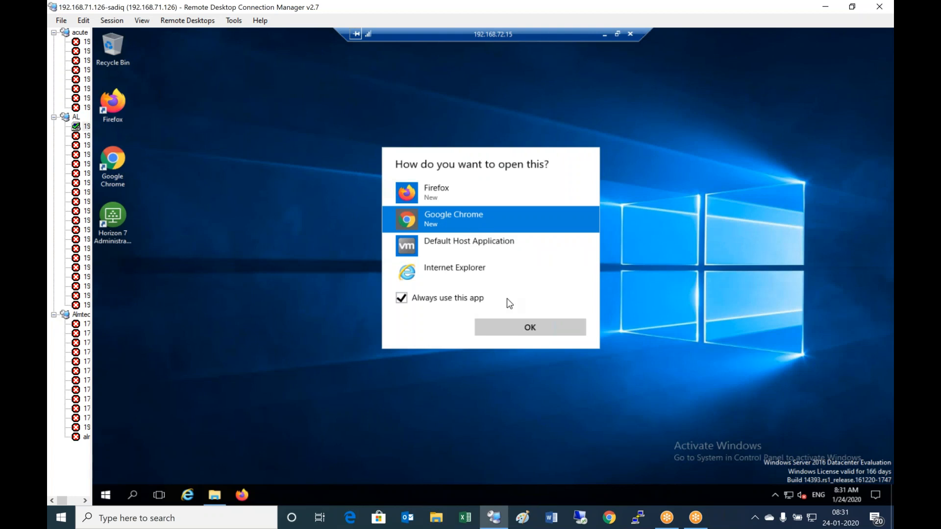
{"action": "left_click", "coordinate": [549, 329]}
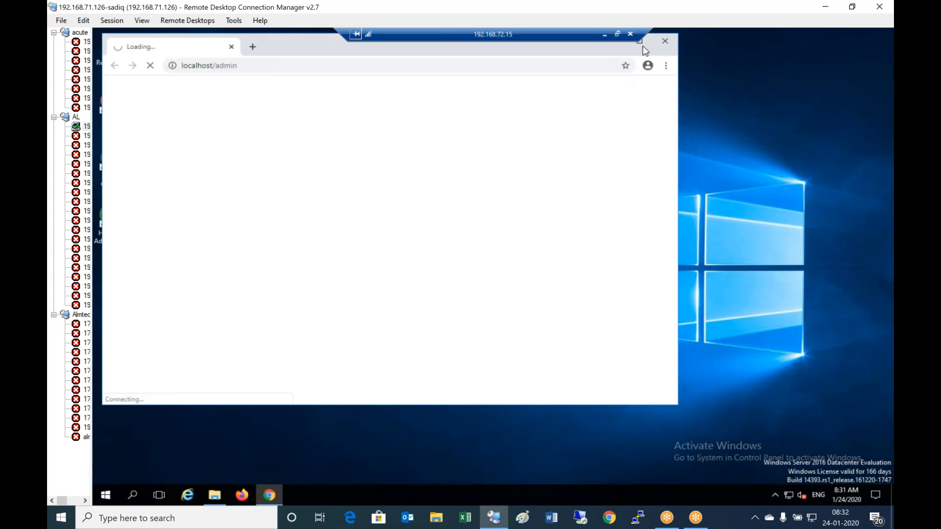
{"action": "left_click", "coordinate": [640, 42]}
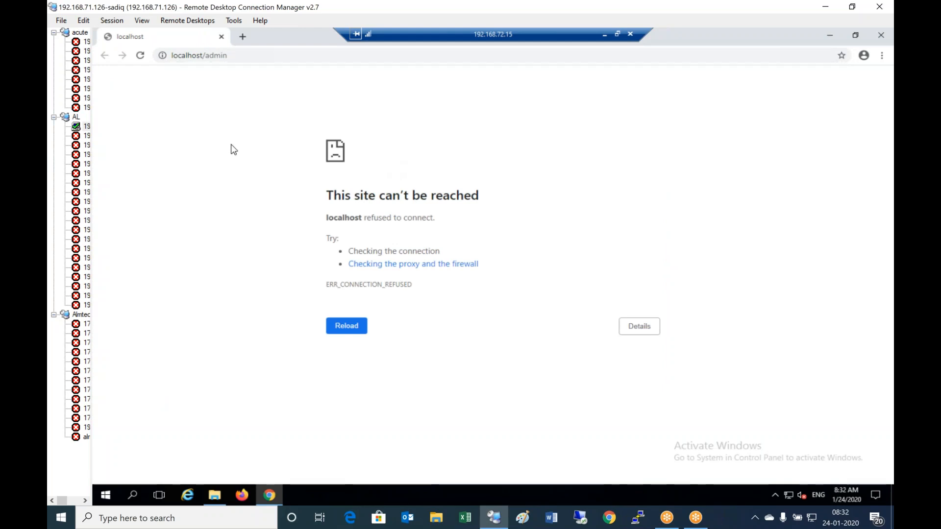
{"action": "left_click", "coordinate": [140, 56]}
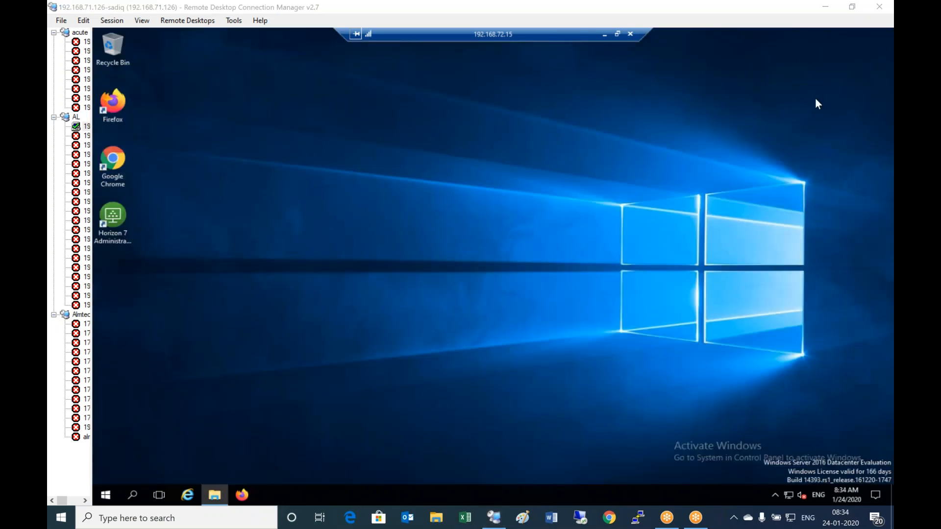
{"action": "left_click", "coordinate": [485, 127]}
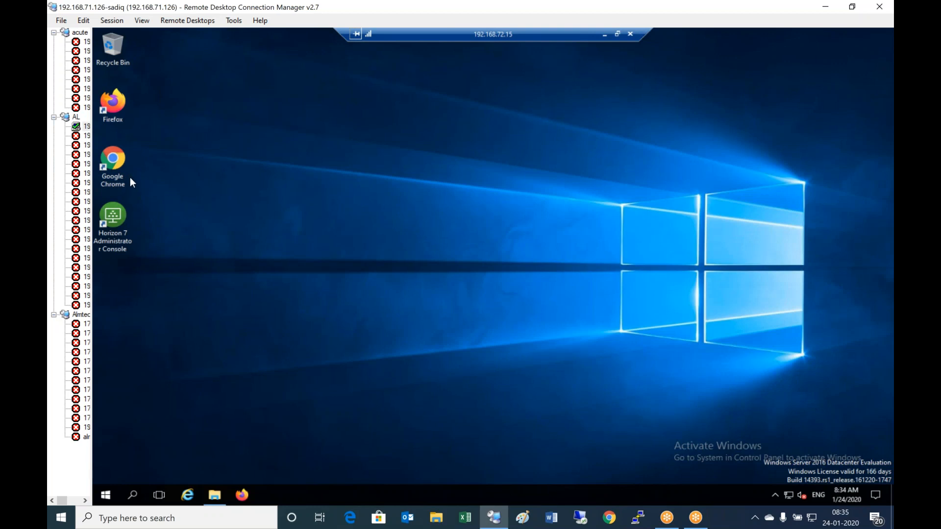
{"action": "double_click", "coordinate": [121, 163]}
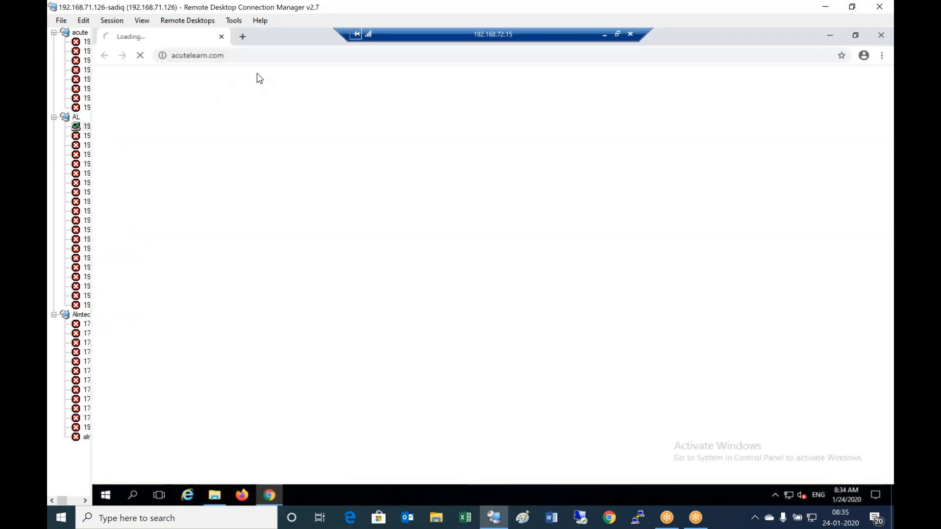
{"action": "left_click", "coordinate": [246, 55]}
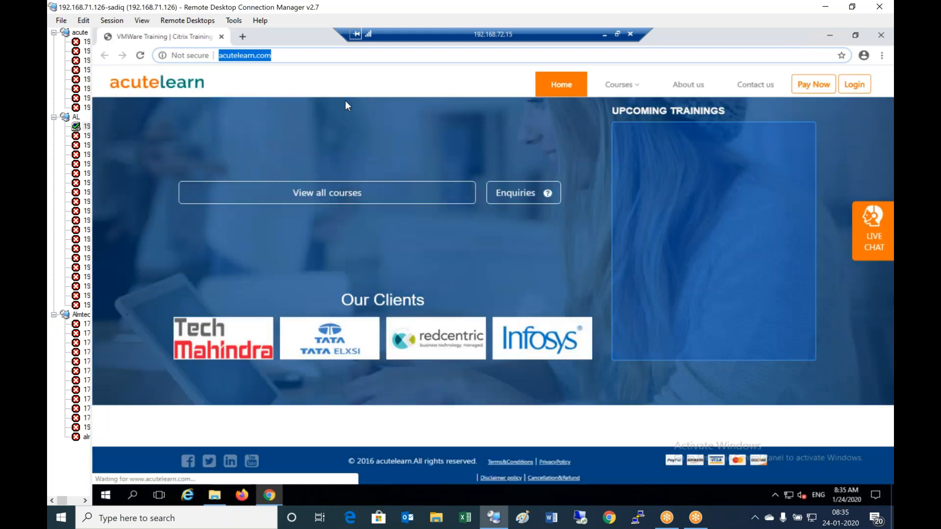
{"action": "type", "text": "htt"}
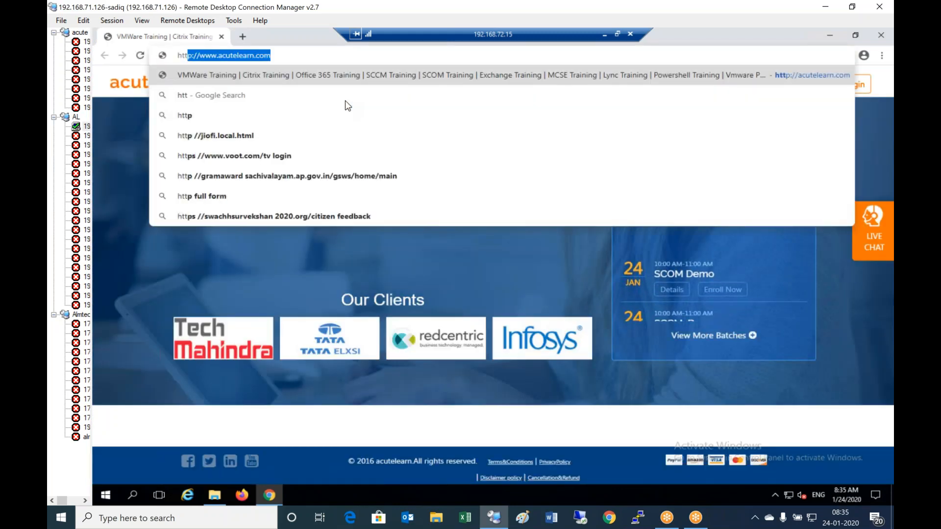
{"action": "key", "text": "BackSpace"}
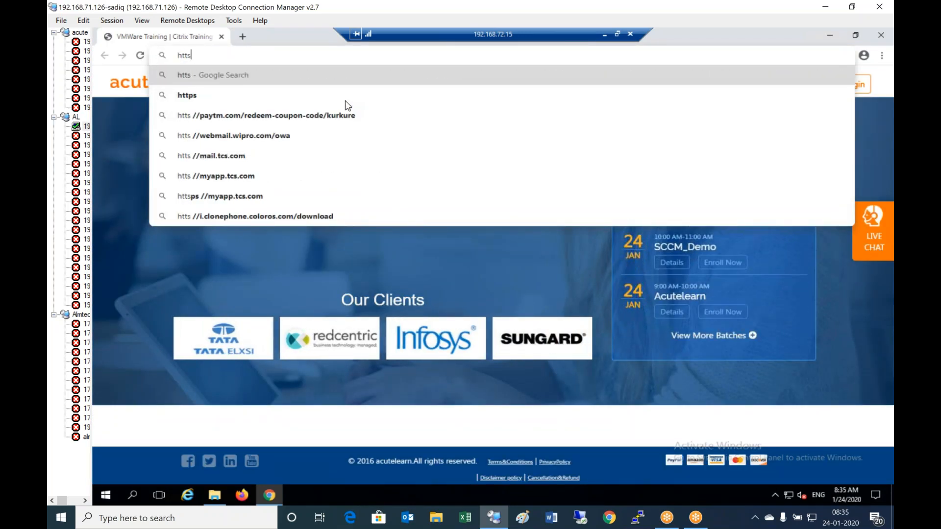
{"action": "type", "text": "ps://"}
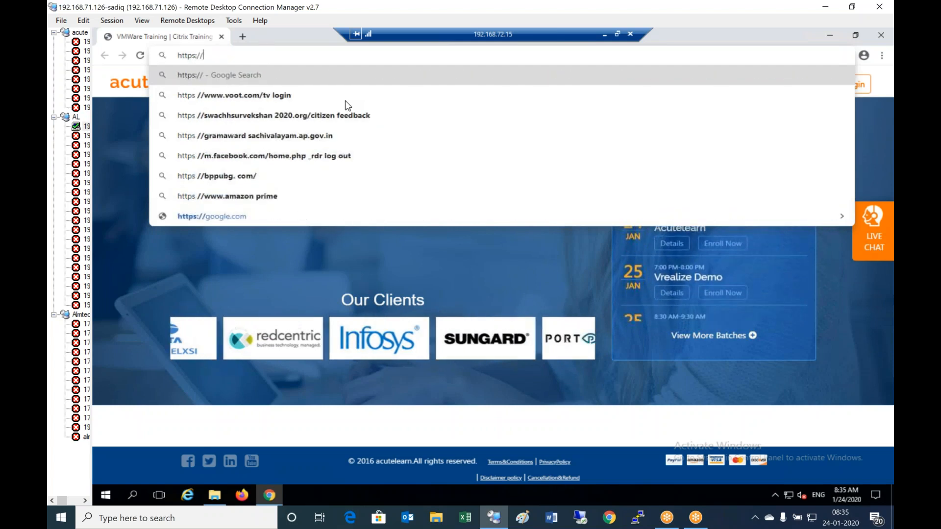
{"action": "type", "text": "al"}
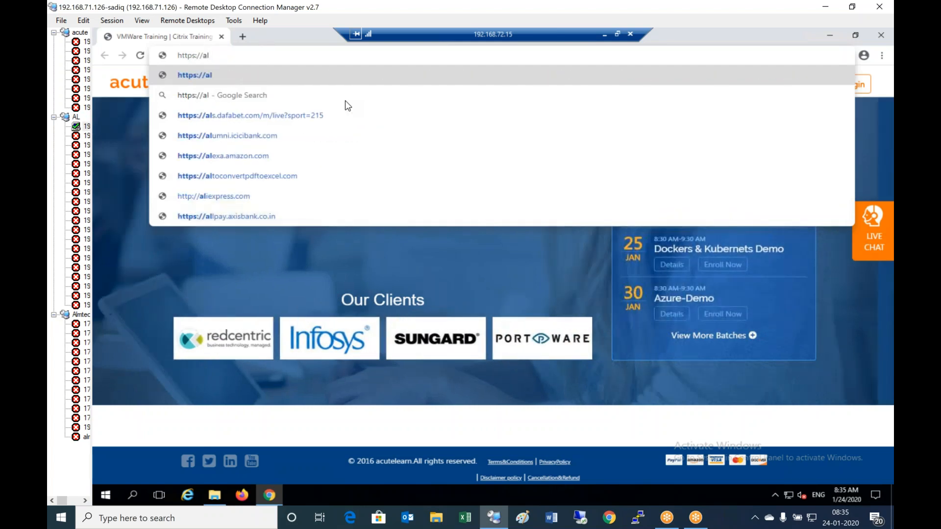
{"action": "type", "text": "vhnsrv01"}
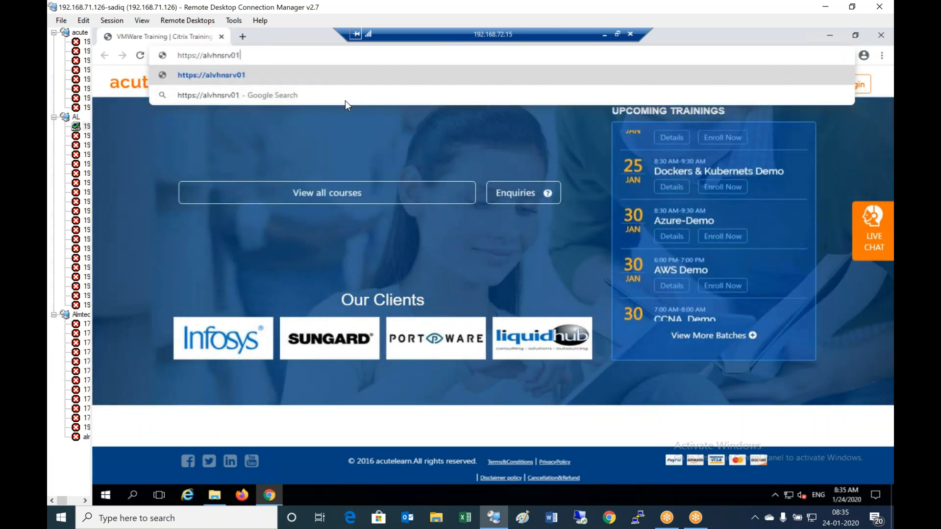
{"action": "type", "text": ".alvhn.net/"}
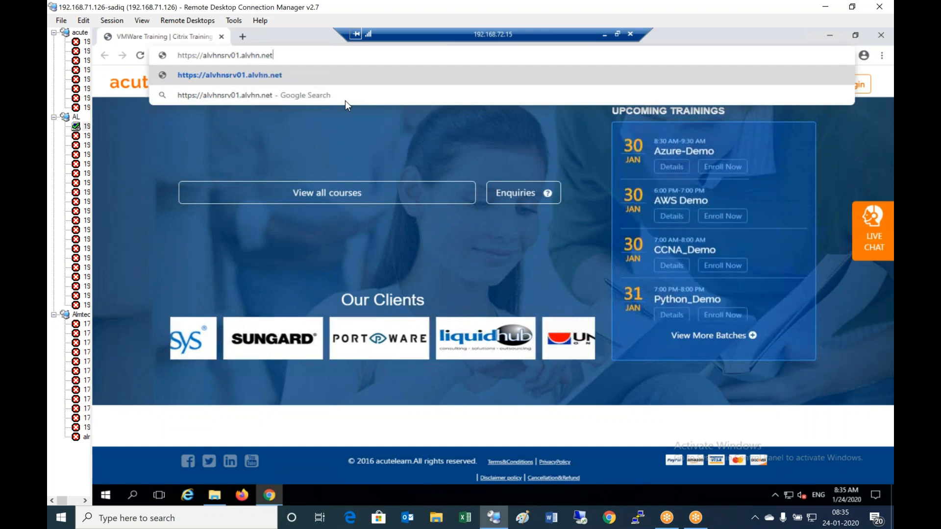
{"action": "type", "text": "admin"}
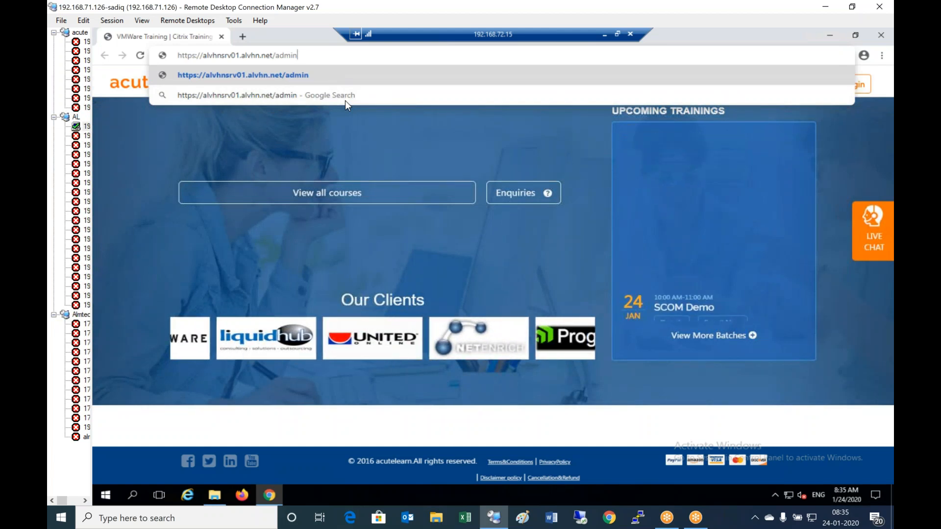
{"action": "key", "text": "Return"}
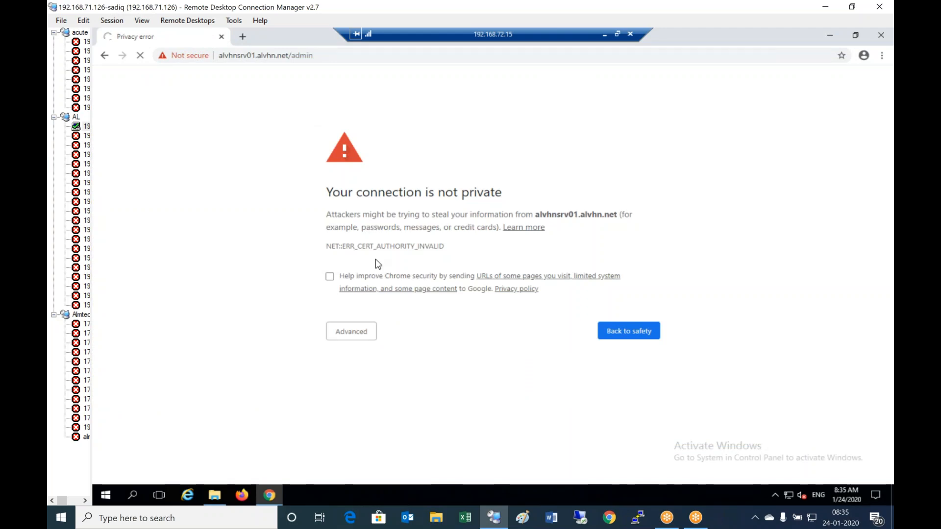
{"action": "left_click", "coordinate": [348, 339]}
{"action": "left_click", "coordinate": [368, 413]}
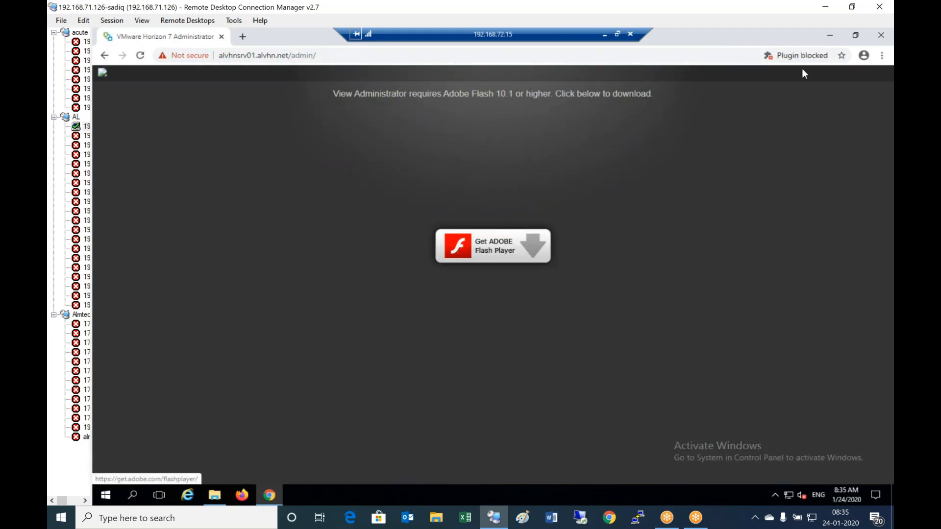
- Change the blocked Flash setting to Ask first and close the settings tab
{"action": "left_click", "coordinate": [798, 56]}
{"action": "left_click", "coordinate": [727, 106]}
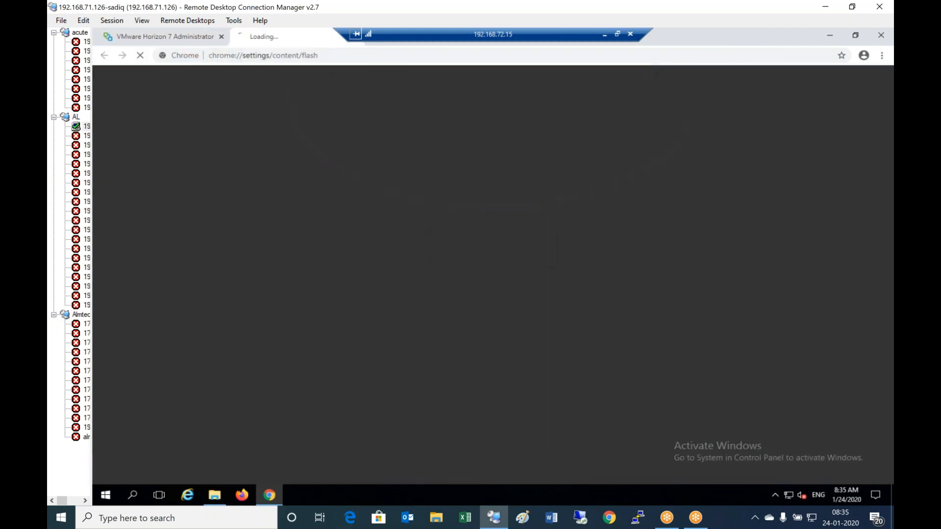
{"action": "left_click", "coordinate": [666, 172]}
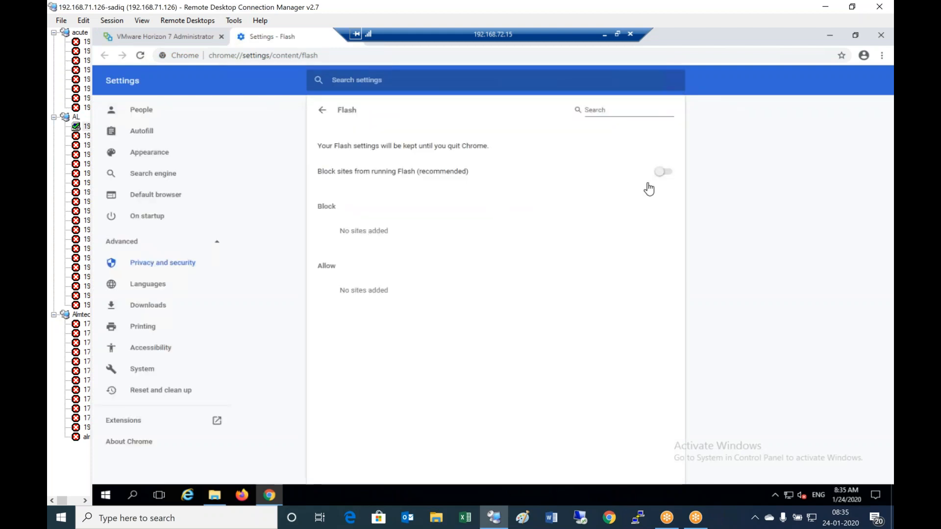
{"action": "right_click", "coordinate": [330, 40]}
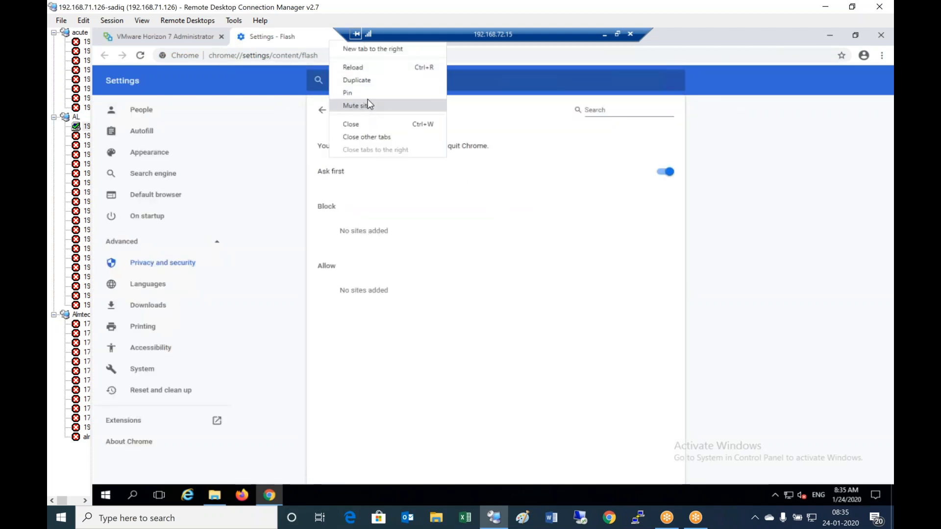
{"action": "left_click", "coordinate": [367, 124]}
- Reload the admin page and allow Flash so the Horizon 7 Administrator login appears
{"action": "left_click", "coordinate": [140, 55]}
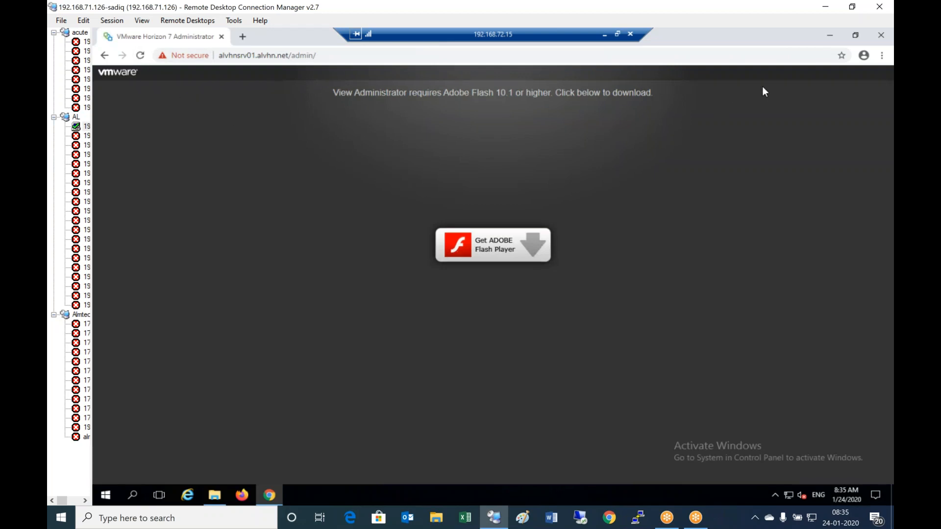
{"action": "left_click", "coordinate": [543, 233]}
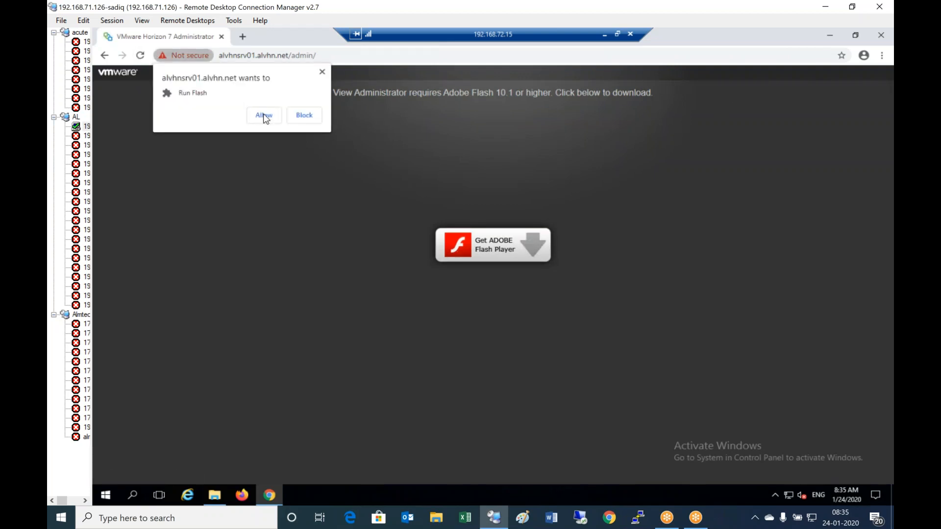
{"action": "left_click", "coordinate": [264, 116]}
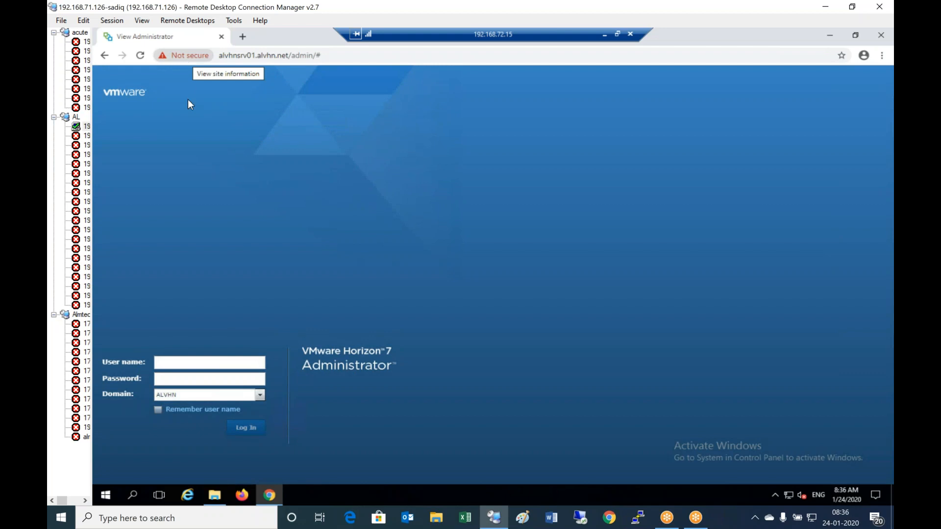
- Log in to Horizon 7 Administrator as administrator with the account password on domain ALVHN
{"action": "left_click", "coordinate": [210, 363]}
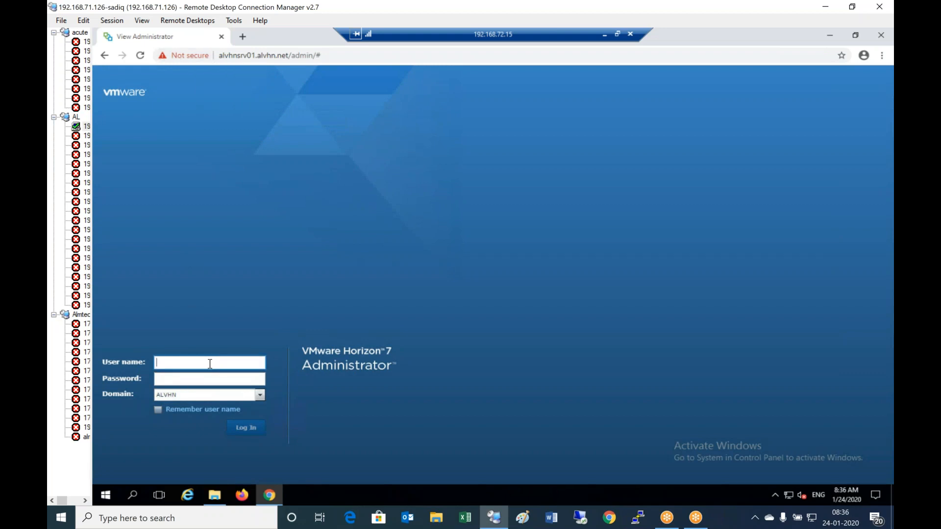
{"action": "type", "text": "administrator"}
{"action": "key", "text": "Tab"}
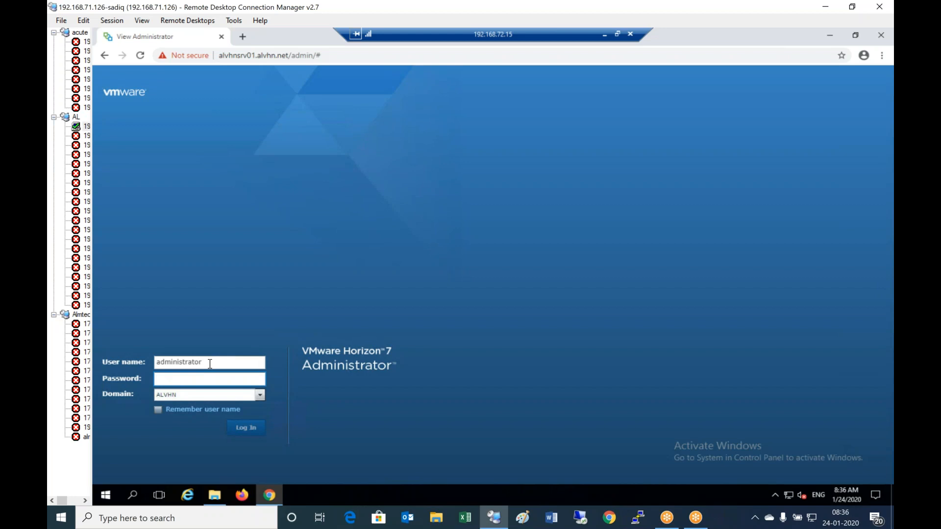
{"action": "type", "text": "*************"}
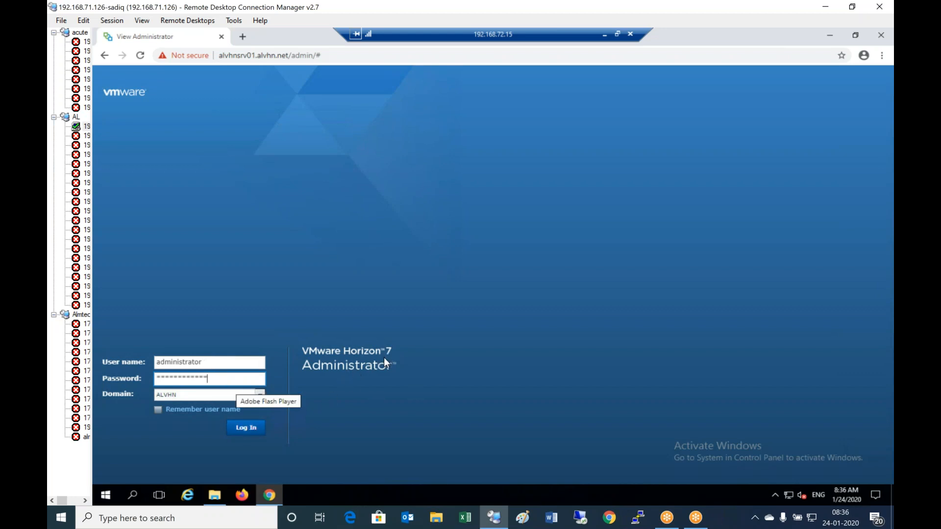
{"action": "left_click", "coordinate": [254, 430]}
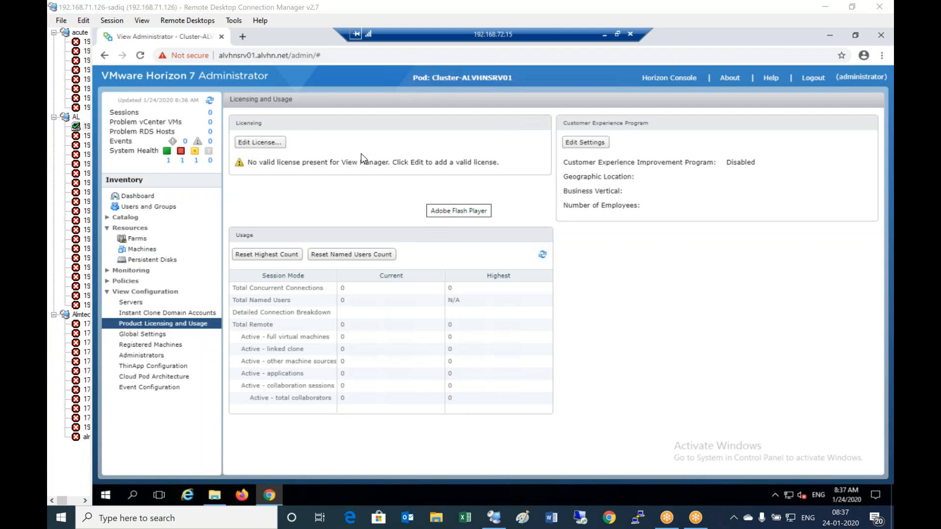
- Inspect the site's invalid certificate, then close it and the Chrome browser window
{"action": "left_click", "coordinate": [186, 56]}
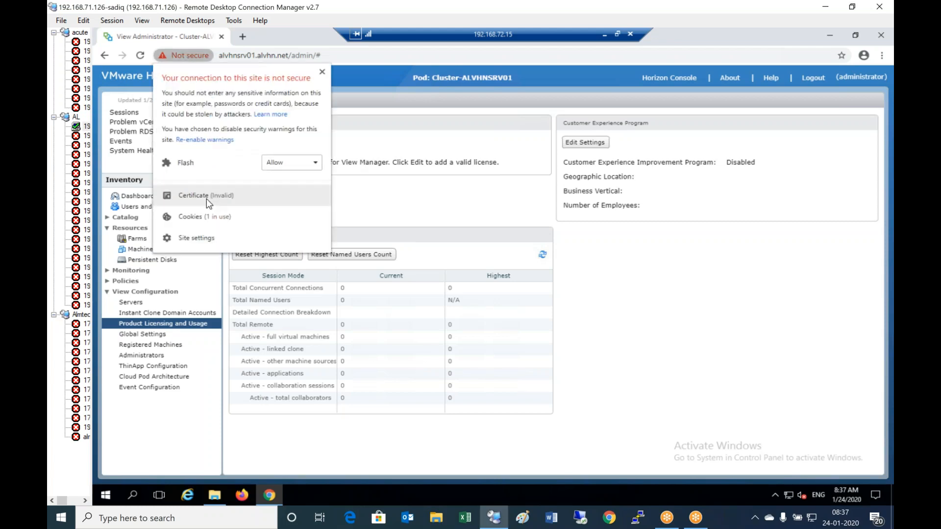
{"action": "left_click", "coordinate": [300, 189]}
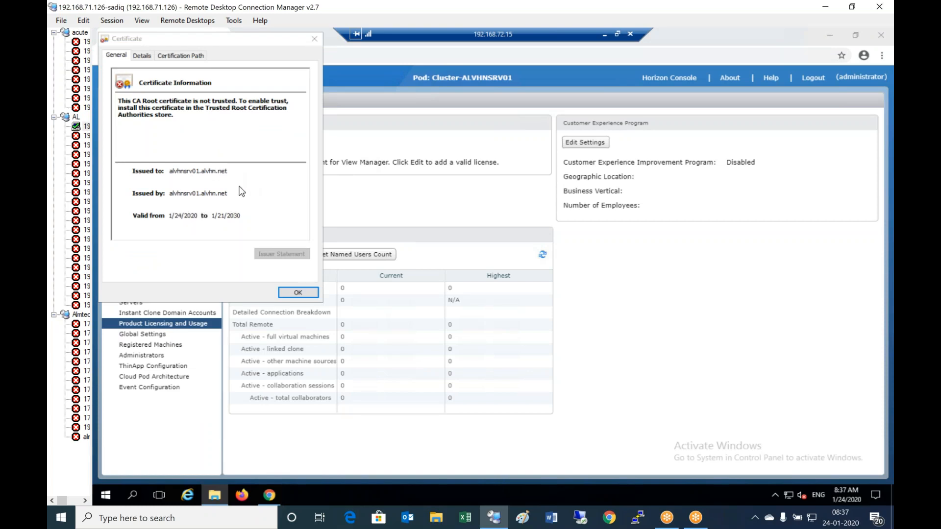
{"action": "left_click", "coordinate": [299, 294]}
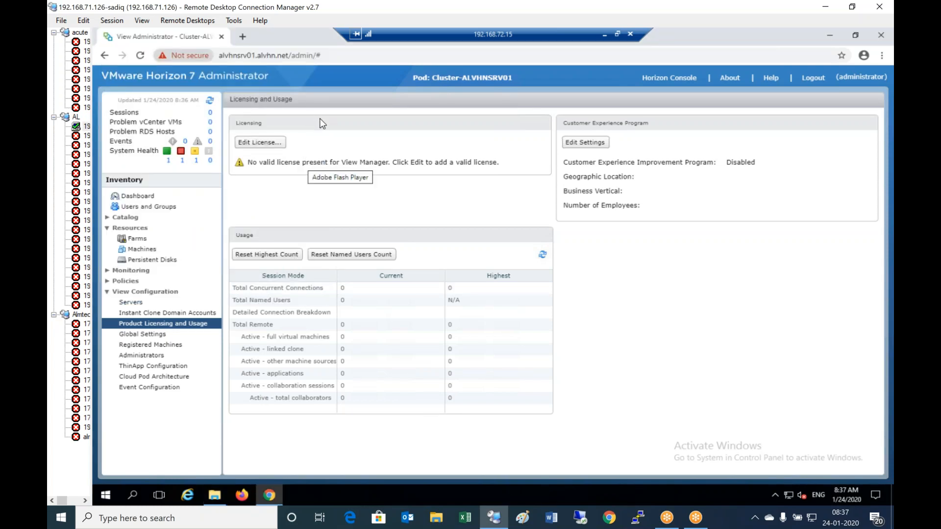
{"action": "right_click", "coordinate": [298, 39]}
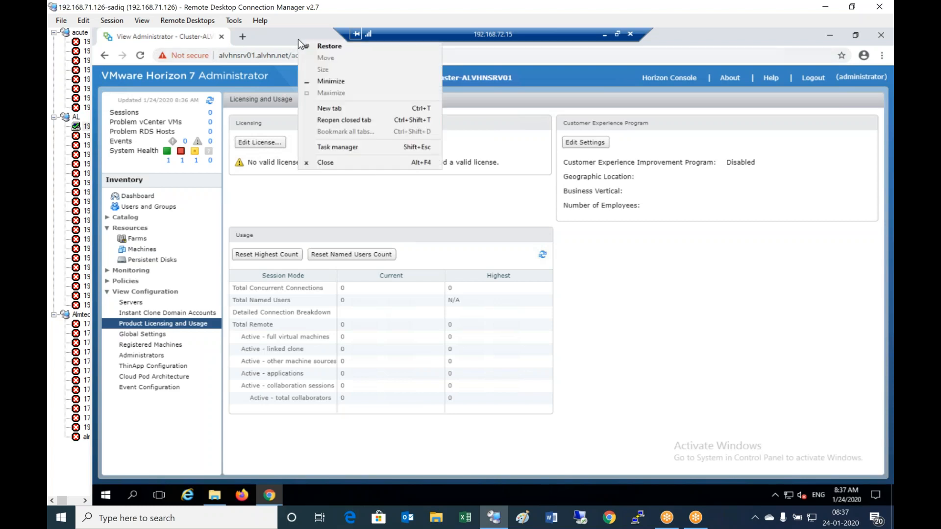
{"action": "left_click", "coordinate": [326, 163]}
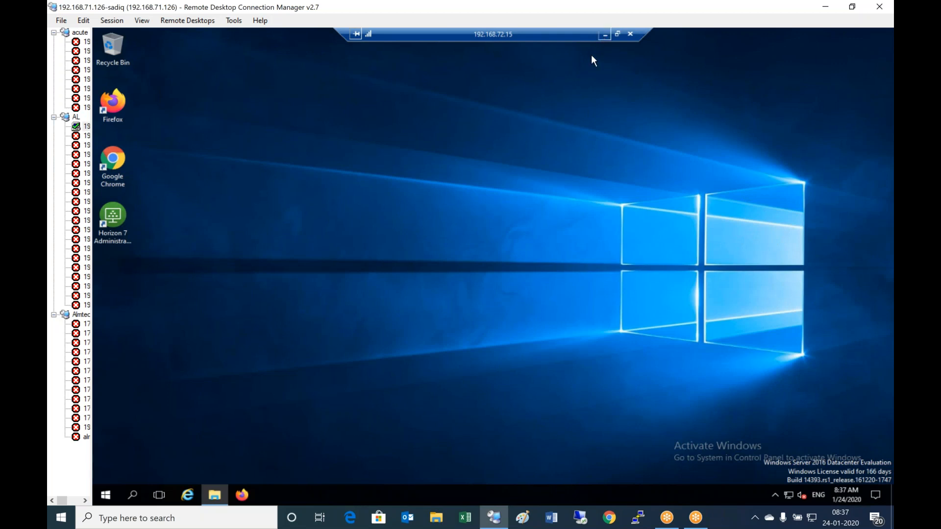
- In the outer desktop's Notepad checklist, add line '2) Deploy Horizon Connection server'
{"action": "left_click", "coordinate": [604, 35]}
{"action": "left_click", "coordinate": [351, 495]}
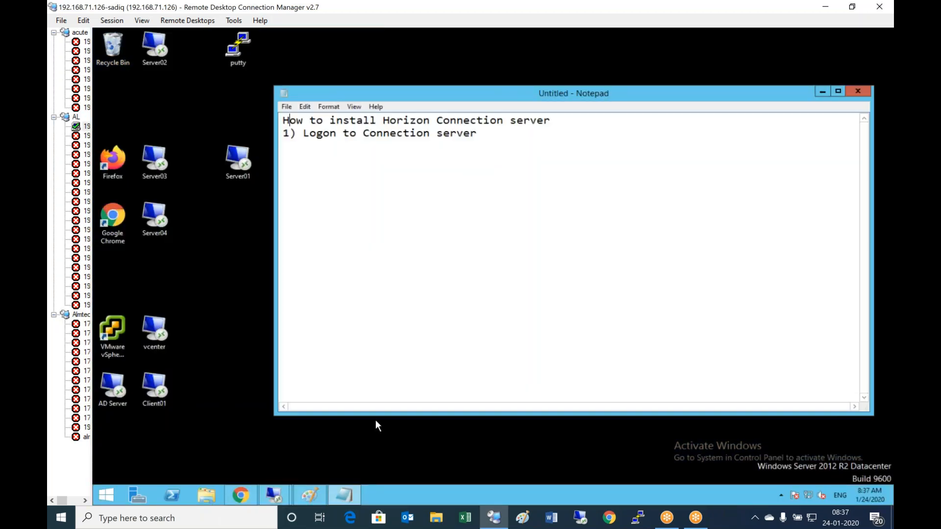
{"action": "left_click", "coordinate": [500, 138]}
{"action": "key", "text": "BackSpace"}
{"action": "key", "text": "Return"}
{"action": "type", "text": "2)"}
{"action": "type", "text": "oyed"}
{"action": "key", "text": "BackSpace"}
{"action": "key", "text": "BackSpace"}
{"action": "type", "text": "Horizon"}
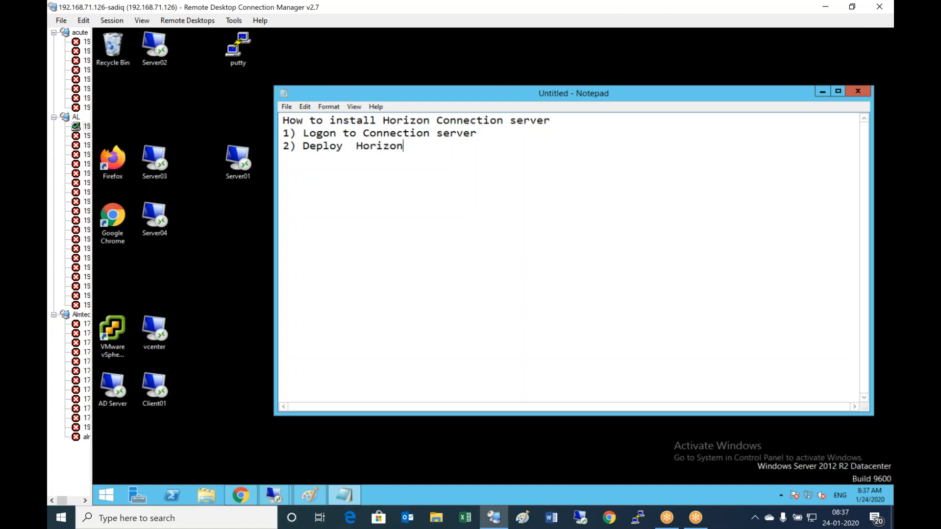
{"action": "type", "text": " Connection s"}
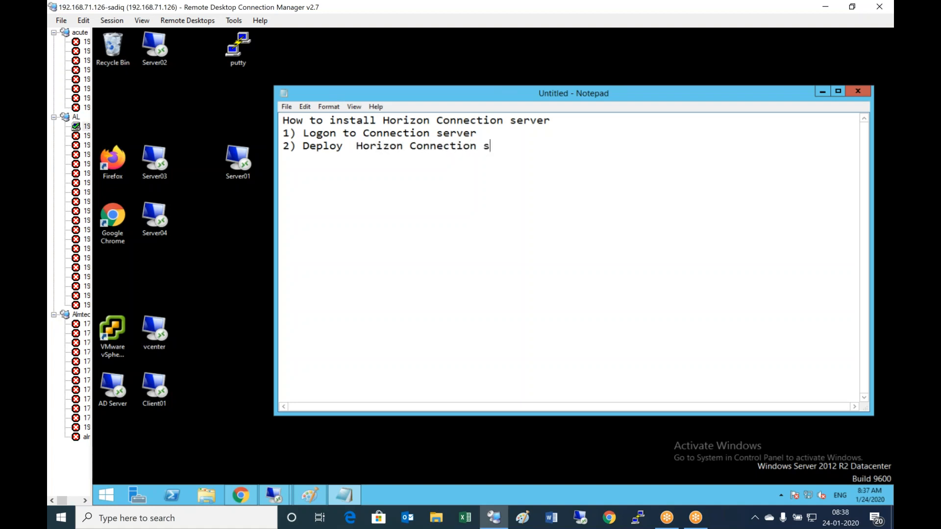
{"action": "type", "text": "erver 3) I"}
- Add line '3) Get and install the Certificate from AD Certificate services' to the checklist
{"action": "key", "text": "BackSpace"}
{"action": "type", "text": "Get and install the "}
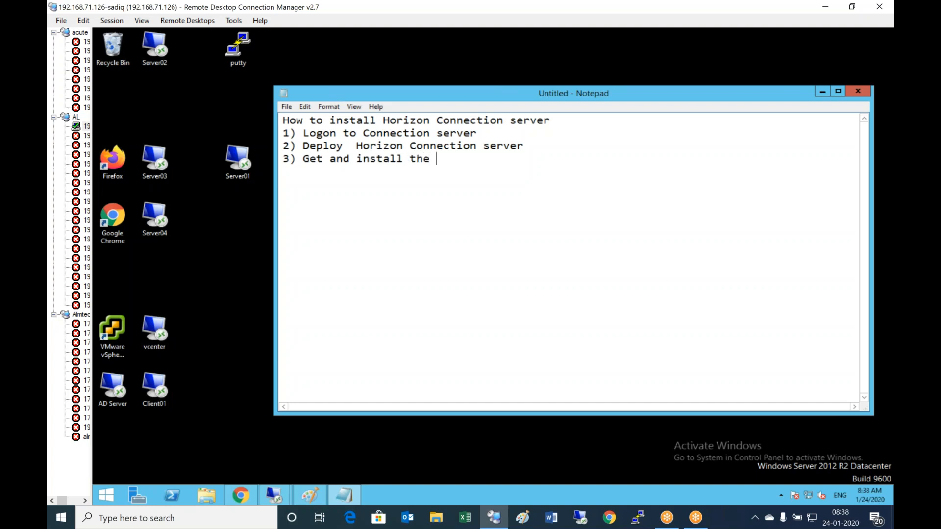
{"action": "type", "text": "Certificate"}
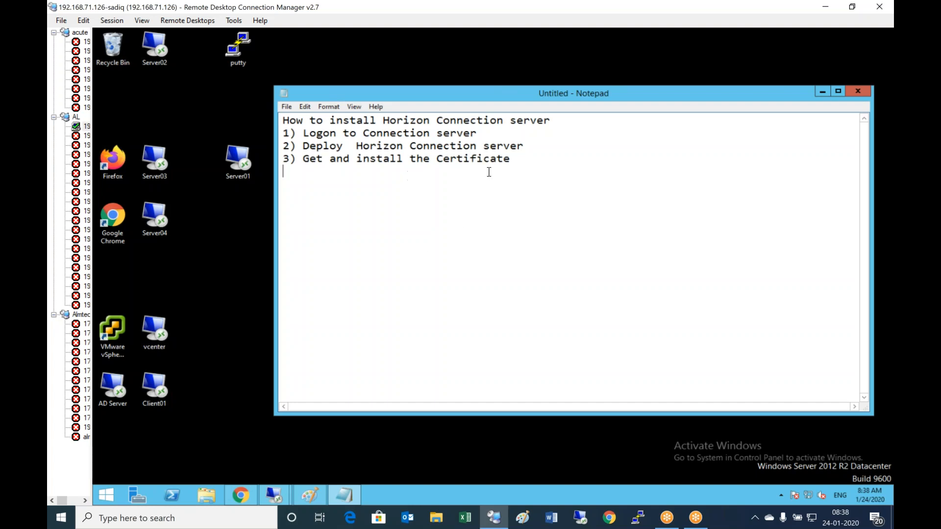
{"action": "left_click", "coordinate": [530, 164]}
{"action": "type", "text": "from AD Certificate services"}
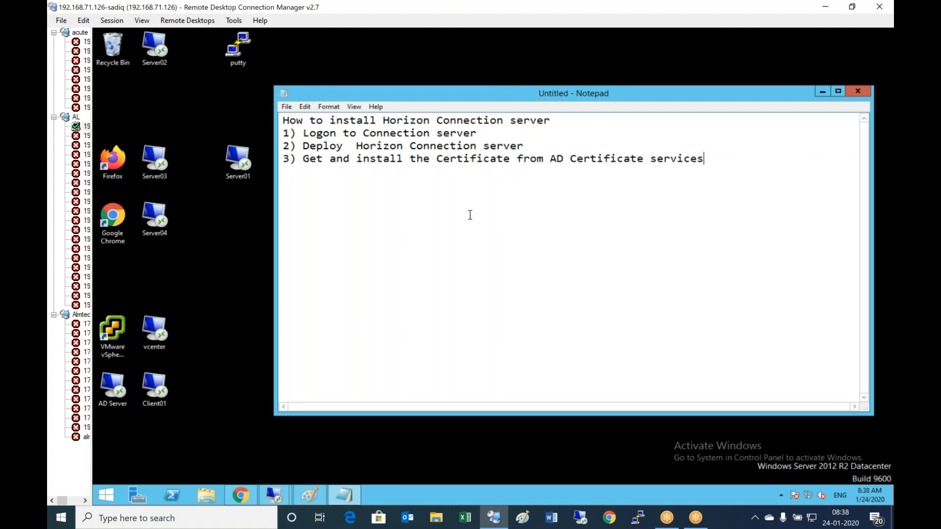
{"action": "left_click", "coordinate": [274, 494]}
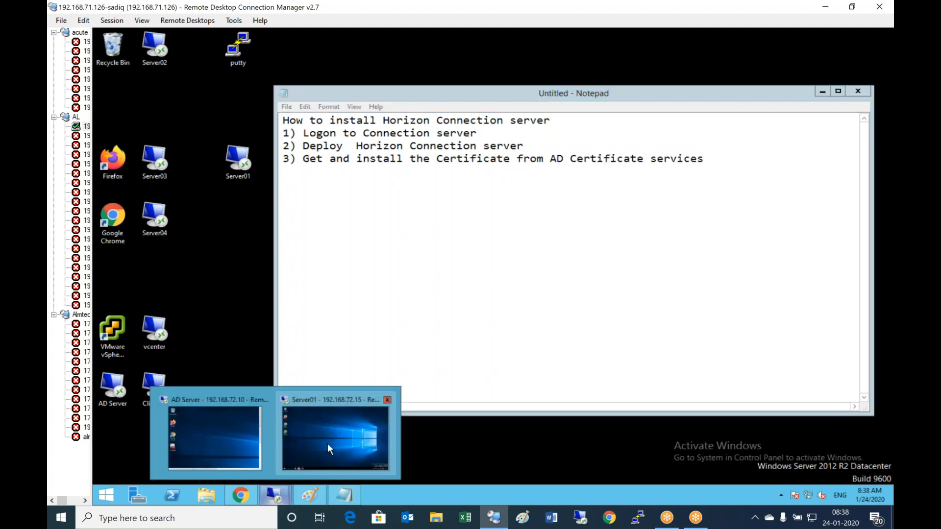
- On Server01, launch an empty management console by running mmc
{"action": "left_click", "coordinate": [337, 434]}
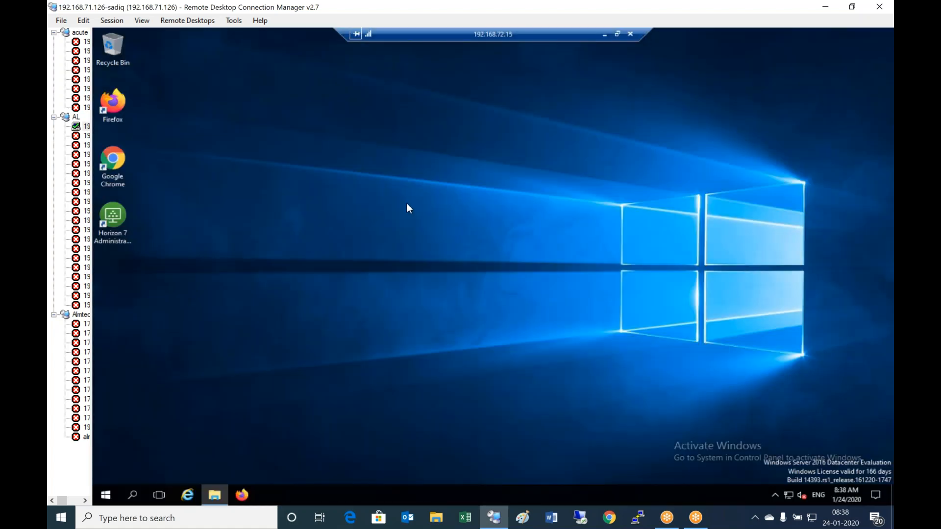
{"action": "right_click", "coordinate": [106, 498]}
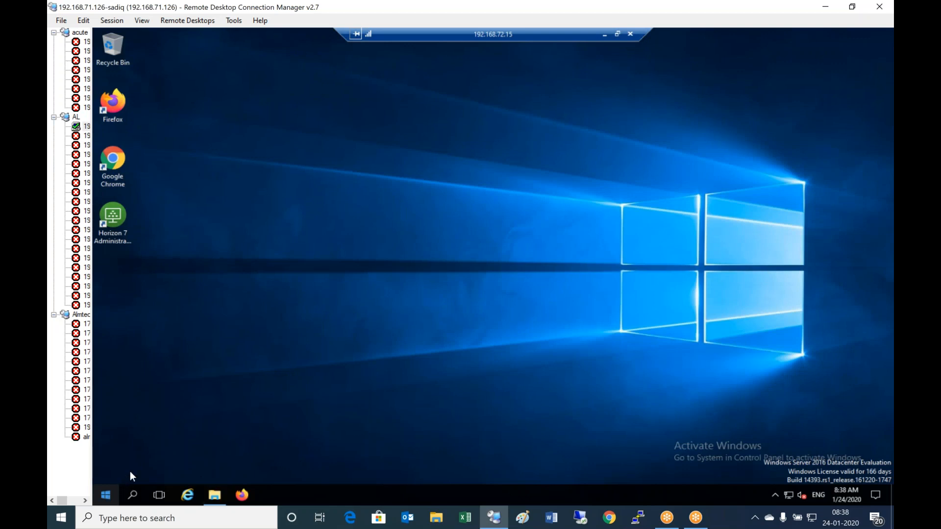
{"action": "left_click", "coordinate": [154, 442]}
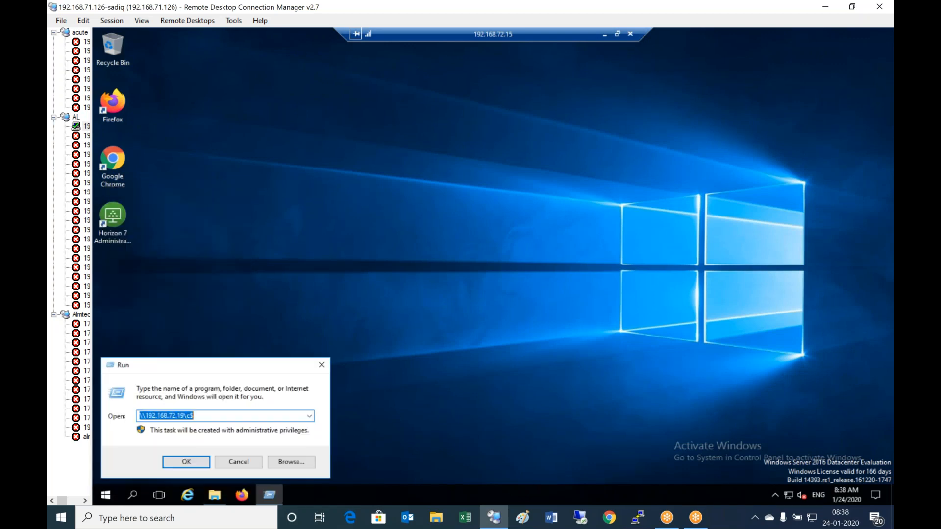
{"action": "type", "text": "mmc"}
{"action": "key", "text": "Return"}
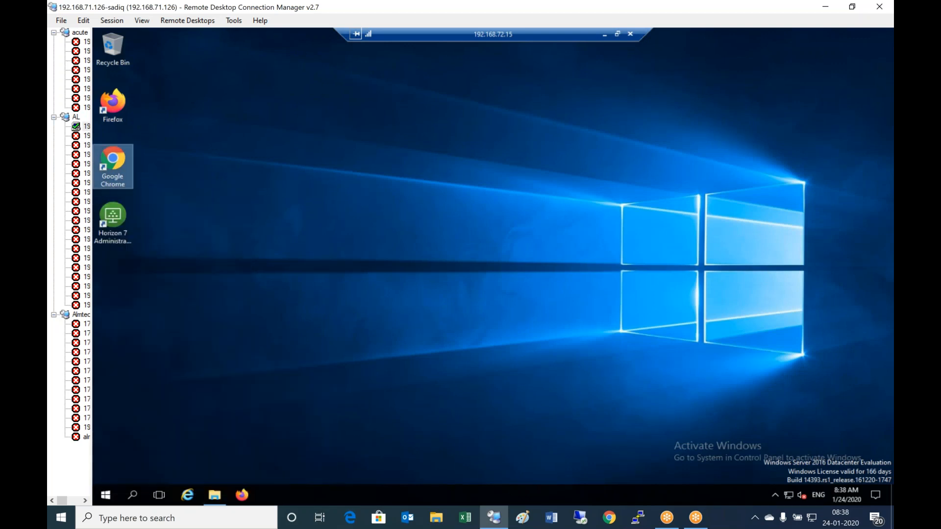
- Add the Certificates snap-in for the Computer account on the local computer
{"action": "left_click", "coordinate": [131, 63]}
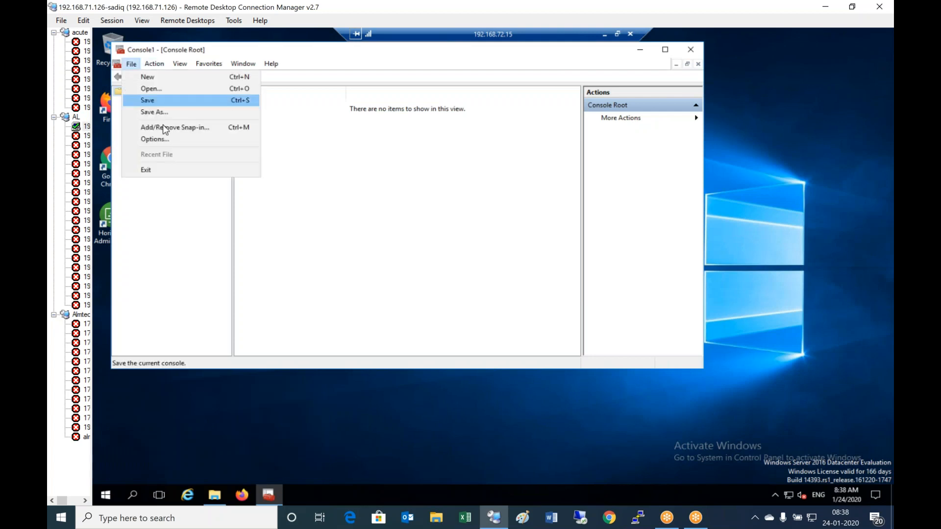
{"action": "left_click", "coordinate": [178, 128]}
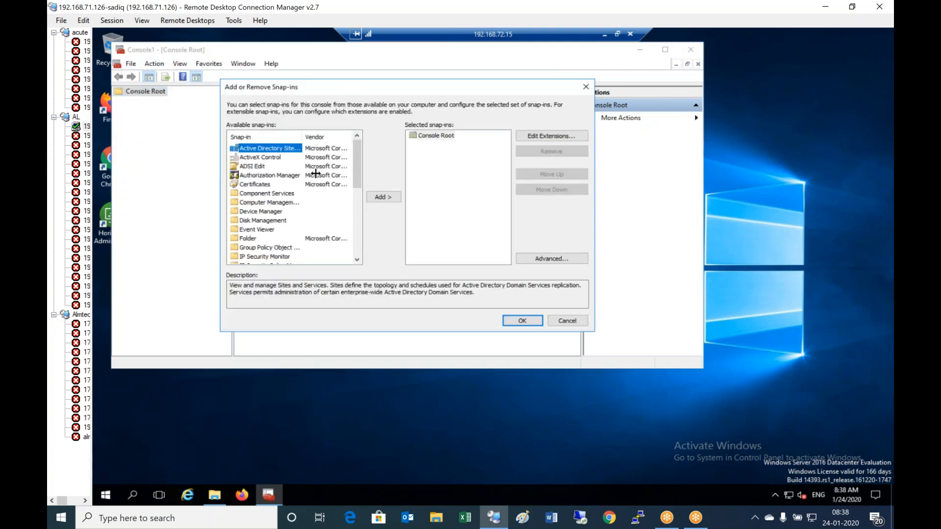
{"action": "left_click", "coordinate": [261, 187]}
{"action": "left_click", "coordinate": [383, 198]}
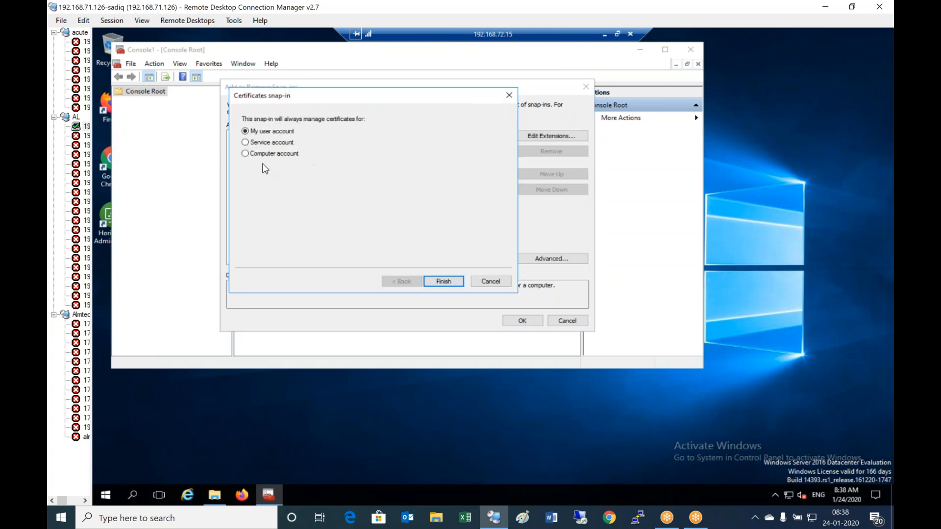
{"action": "left_click", "coordinate": [268, 154]}
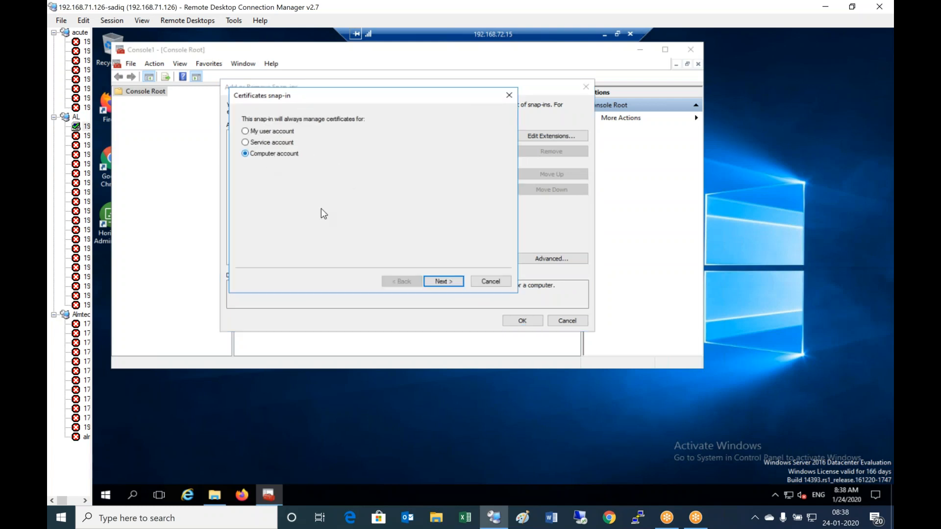
{"action": "left_click", "coordinate": [441, 282]}
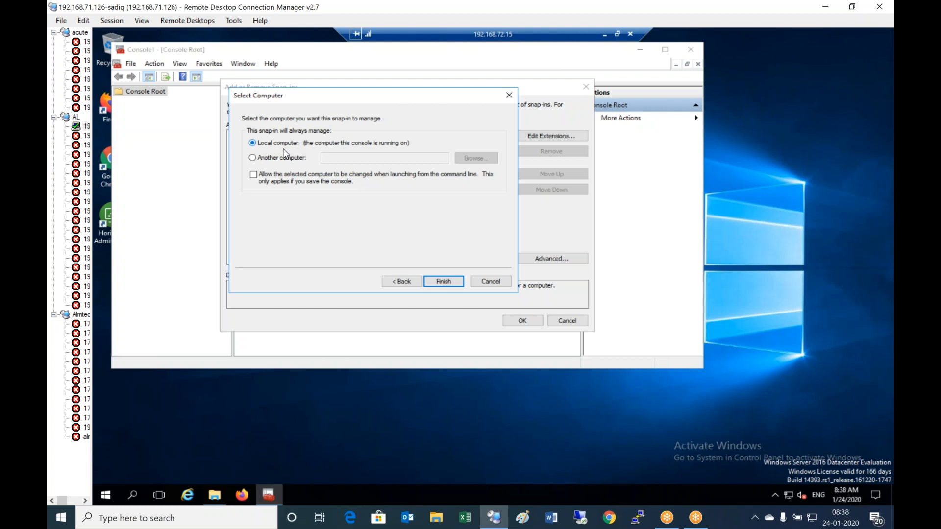
{"action": "left_click", "coordinate": [444, 282]}
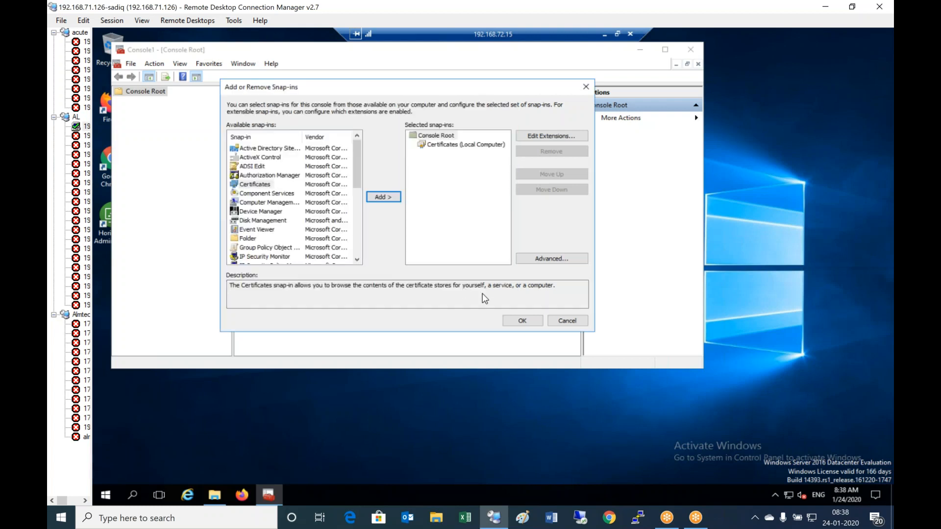
{"action": "left_click", "coordinate": [522, 320]}
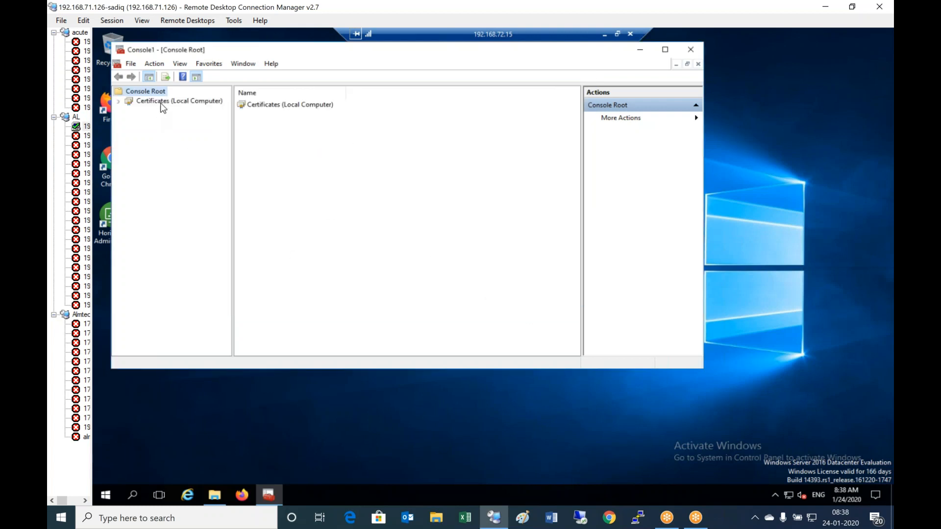
- Maximize the console and expand Personal > Certificates to list its five certificates
{"action": "double_click", "coordinate": [162, 102]}
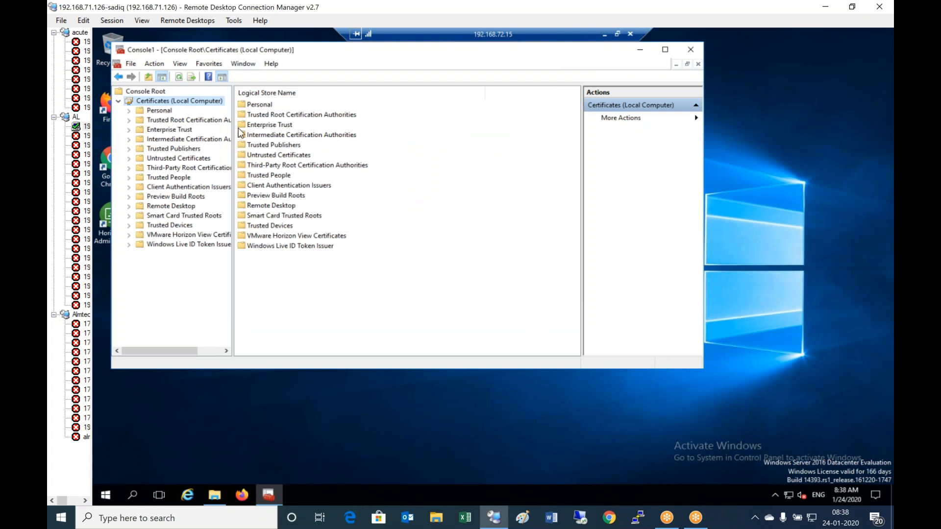
{"action": "left_click_drag", "start_coordinate": [233, 125], "coordinate": [285, 134]}
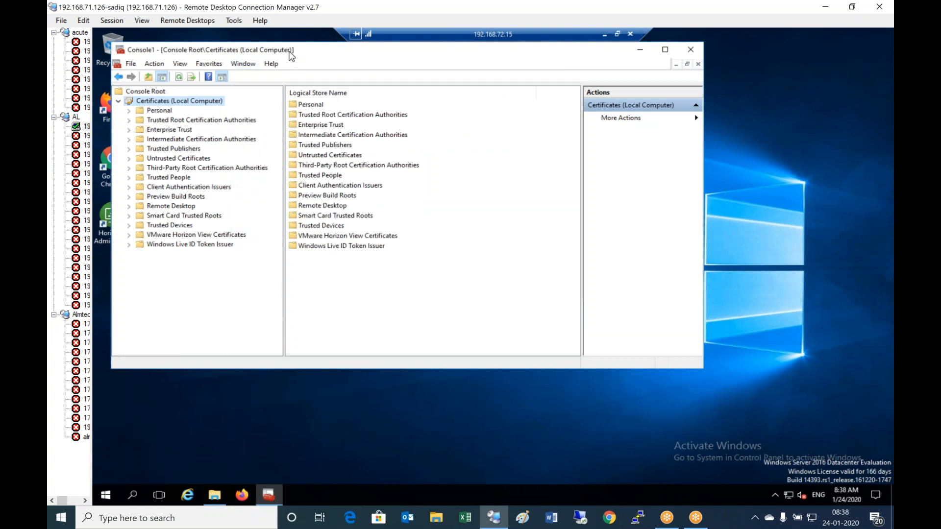
{"action": "double_click", "coordinate": [289, 50]}
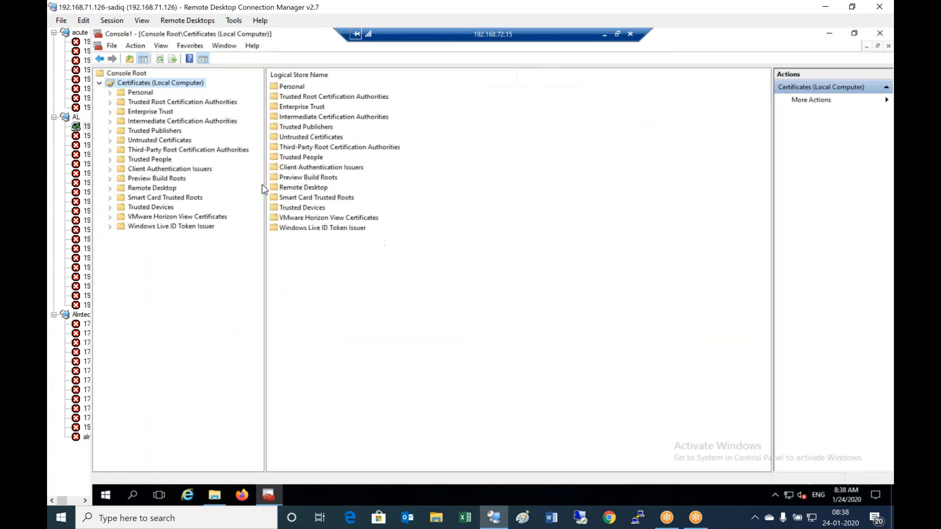
{"action": "double_click", "coordinate": [140, 94]}
{"action": "left_click", "coordinate": [154, 102]}
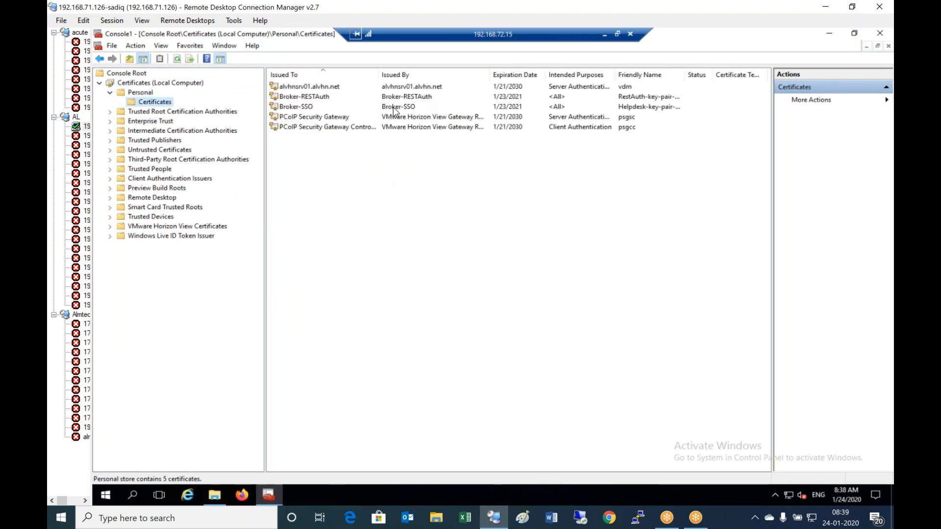
- Open the alvhnsrv01.alvhn.net certificate's properties and select its friendly name vdm
{"action": "left_click", "coordinate": [419, 87]}
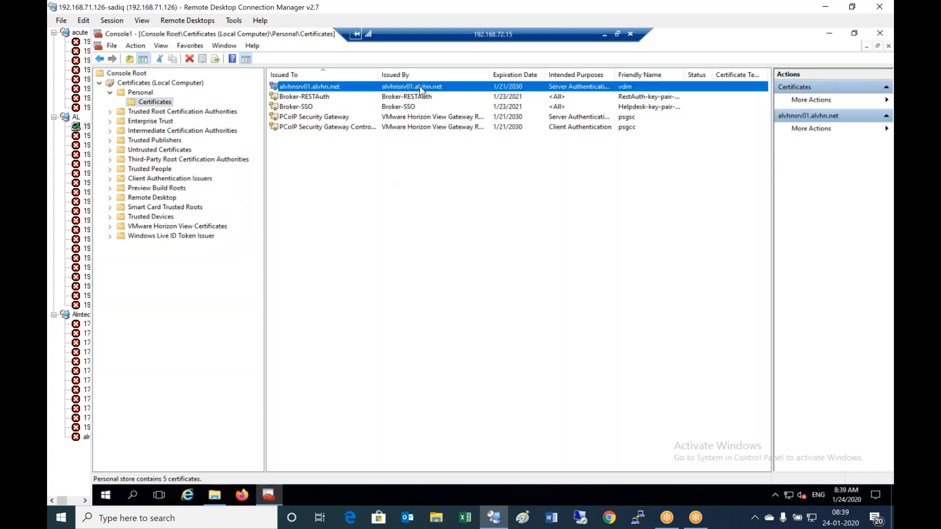
{"action": "right_click", "coordinate": [419, 87]}
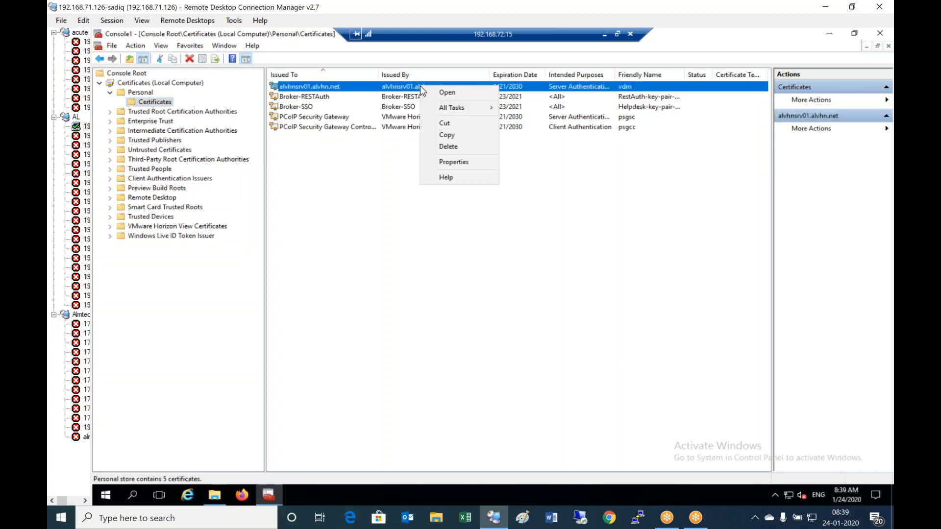
{"action": "left_click", "coordinate": [467, 169]}
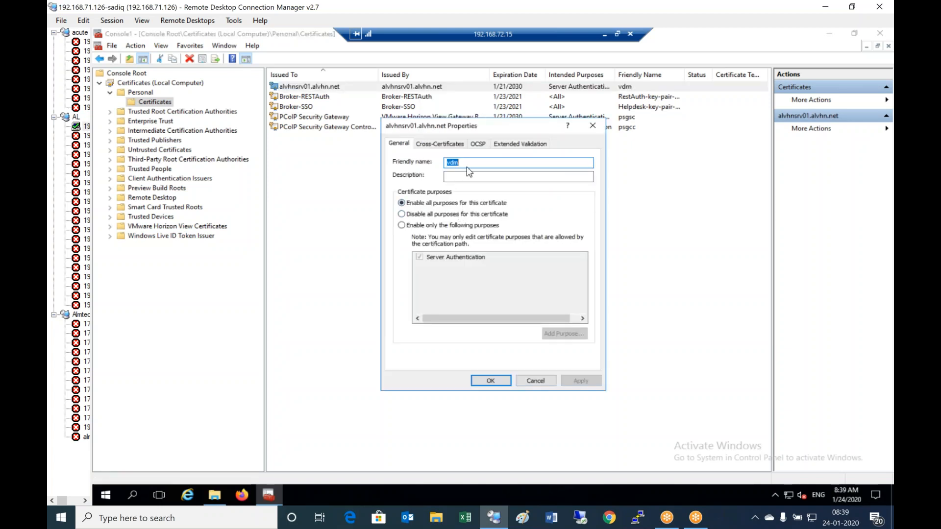
{"action": "left_click", "coordinate": [473, 164]}
{"action": "double_click", "coordinate": [474, 164]}
- Jot the old friendly name vdm in a scratch text window and minimize it
{"action": "right_click", "coordinate": [105, 497]}
{"action": "left_click", "coordinate": [151, 449]}
{"action": "type", "text": "mmc"}
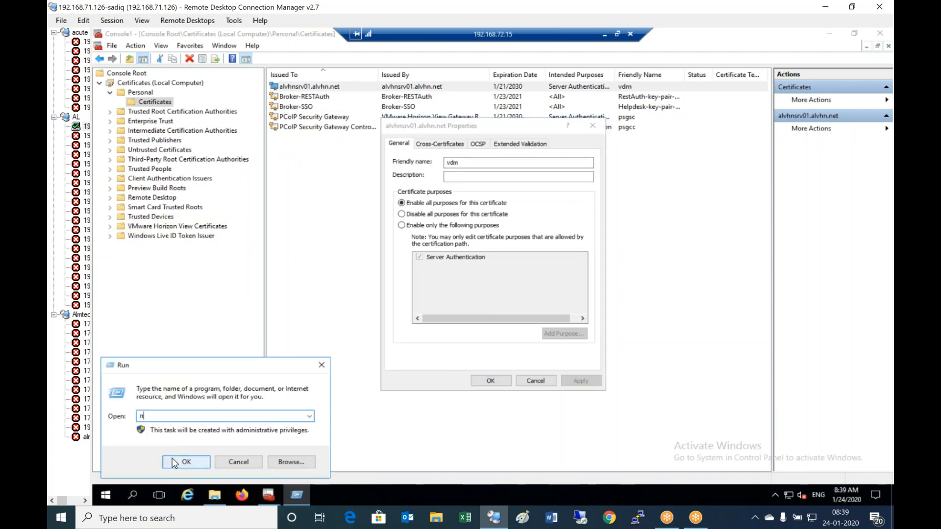
{"action": "key", "text": "Return"}
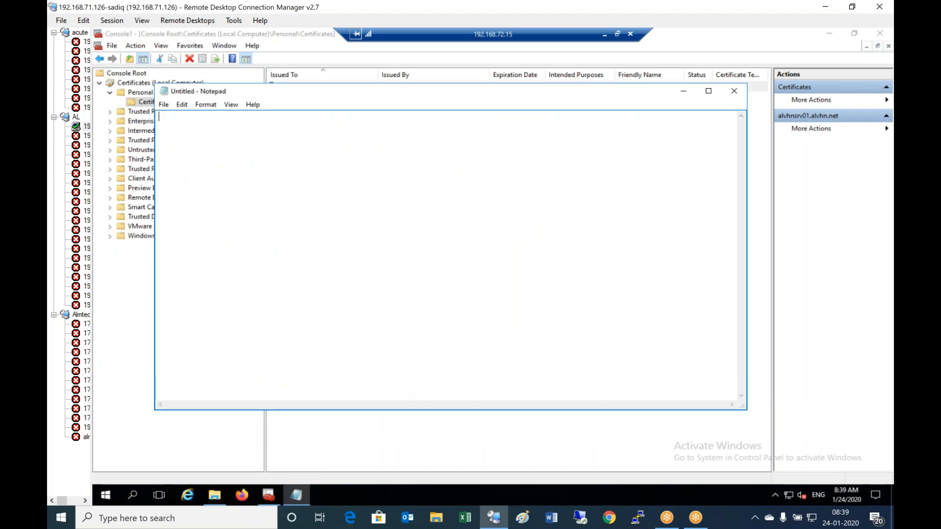
{"action": "type", "text": "vdm"}
{"action": "left_click", "coordinate": [686, 93]}
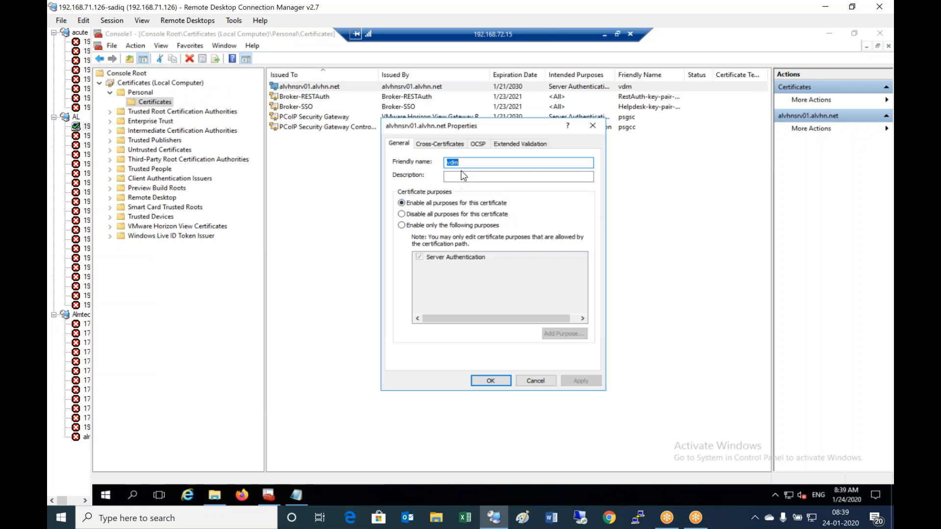
- Rename the certificate's friendly name to test and bring up More Actions > All Tasks
{"action": "left_click", "coordinate": [446, 145]}
{"action": "left_click", "coordinate": [480, 144]}
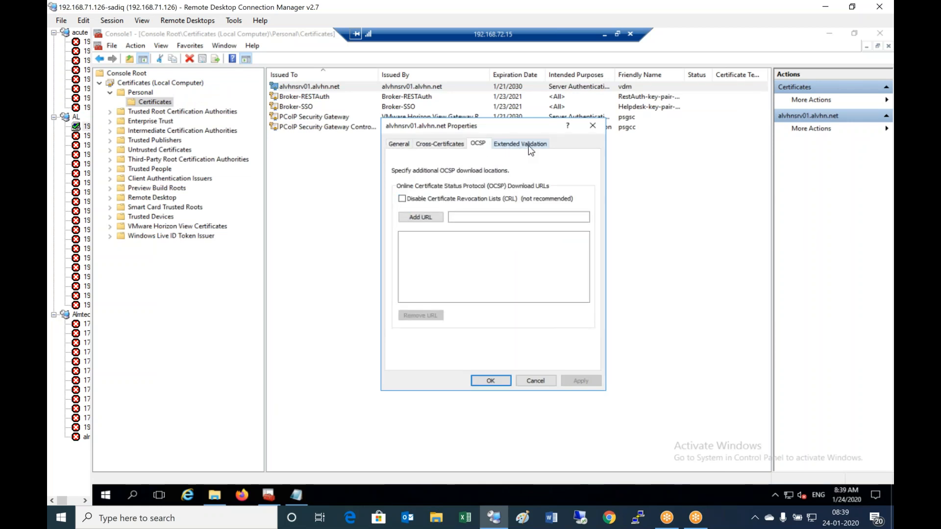
{"action": "left_click", "coordinate": [528, 144]}
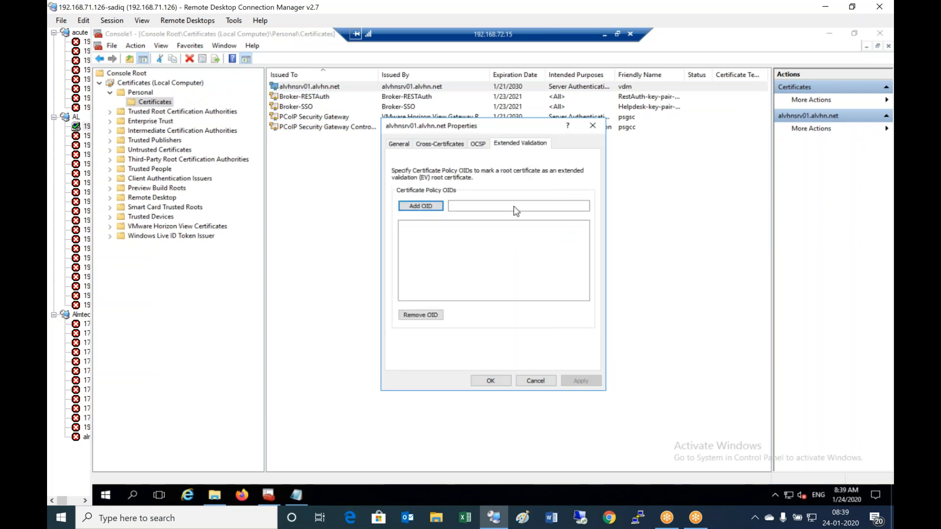
{"action": "left_click", "coordinate": [399, 143]}
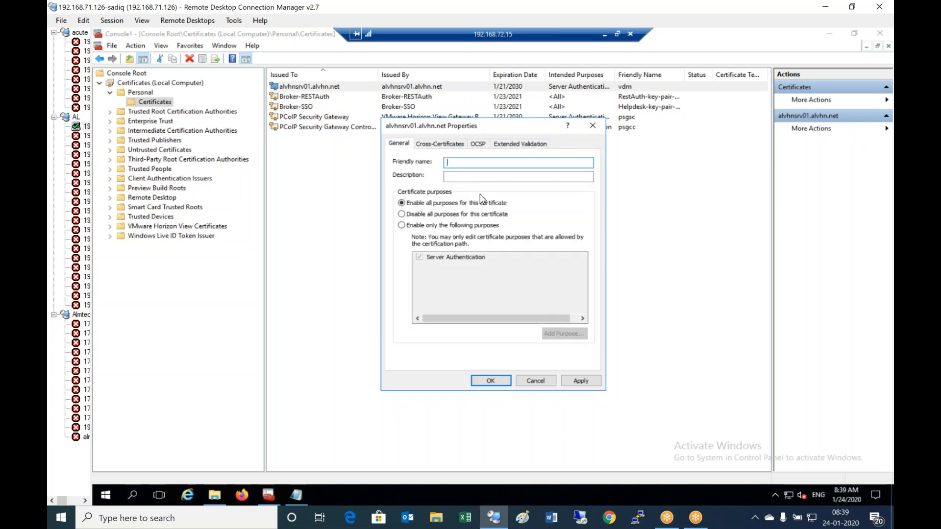
{"action": "type", "text": "test"}
{"action": "left_click", "coordinate": [485, 381]}
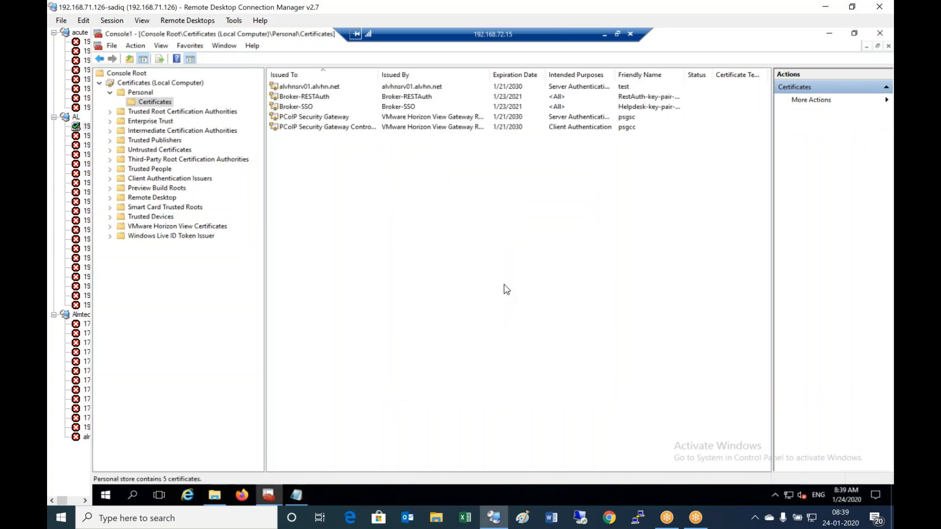
{"action": "left_click", "coordinate": [886, 100]}
{"action": "mouse_move", "coordinate": [886, 101]}
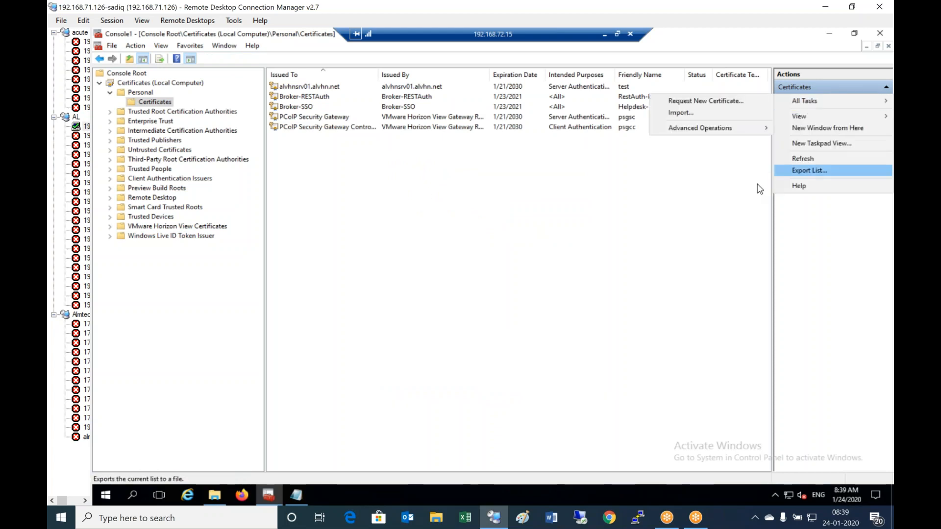
- Request a new certificate via Active Directory Enrollment Policy, ticking the Computer template and showing its details
{"action": "left_click", "coordinate": [723, 102]}
{"action": "left_click", "coordinate": [582, 363]}
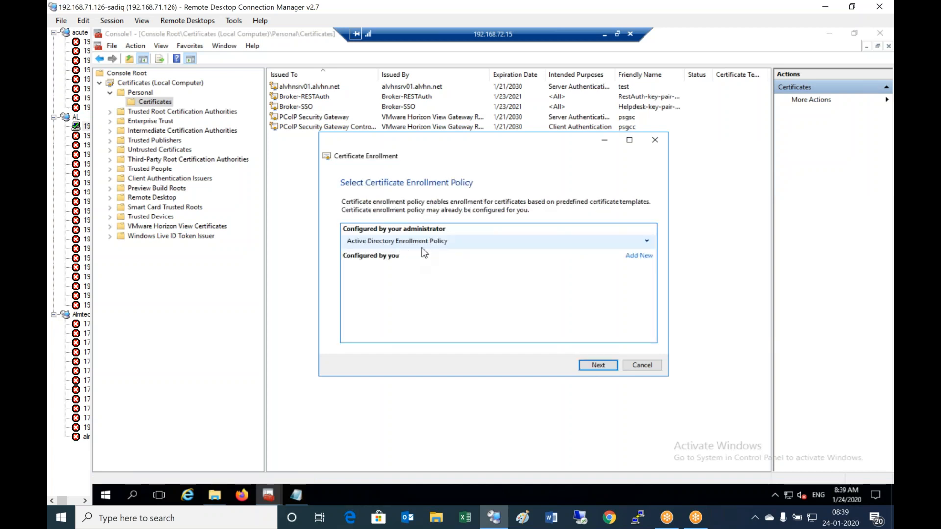
{"action": "left_click", "coordinate": [646, 242]}
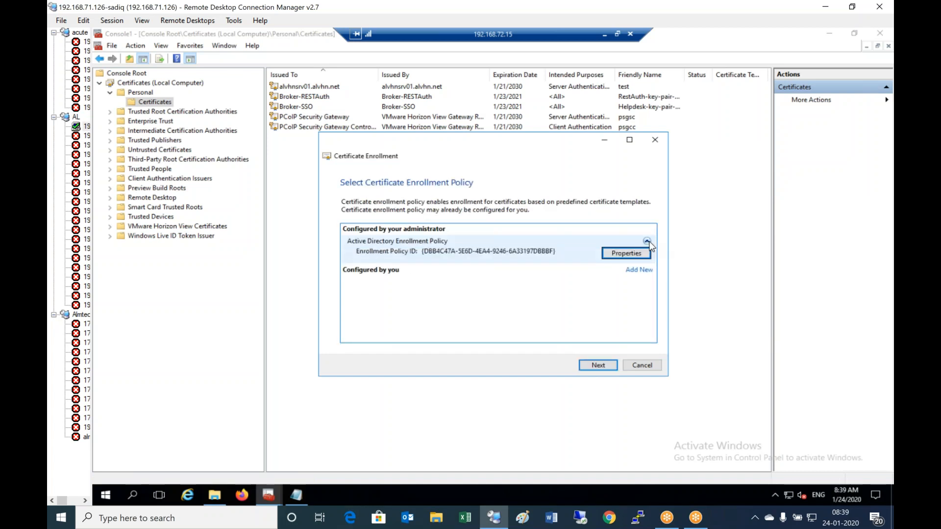
{"action": "left_click", "coordinate": [626, 254]}
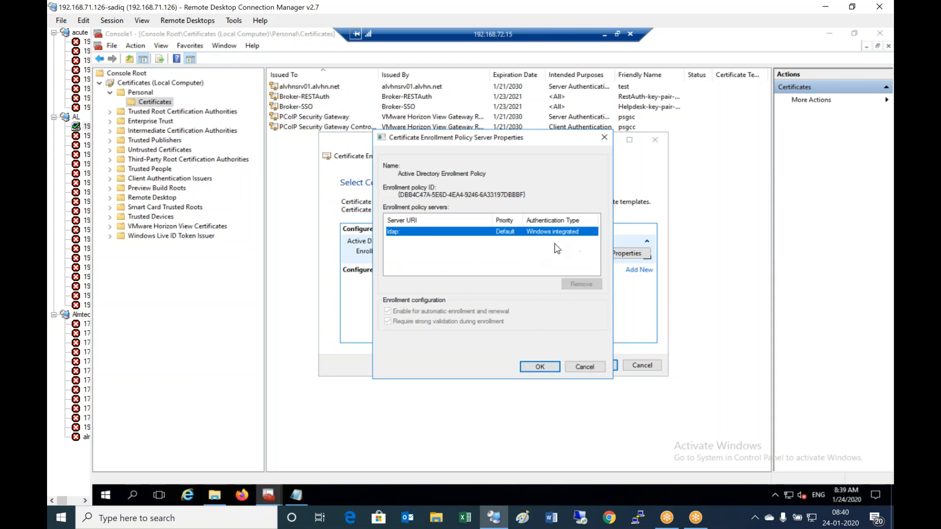
{"action": "left_click", "coordinate": [543, 367]}
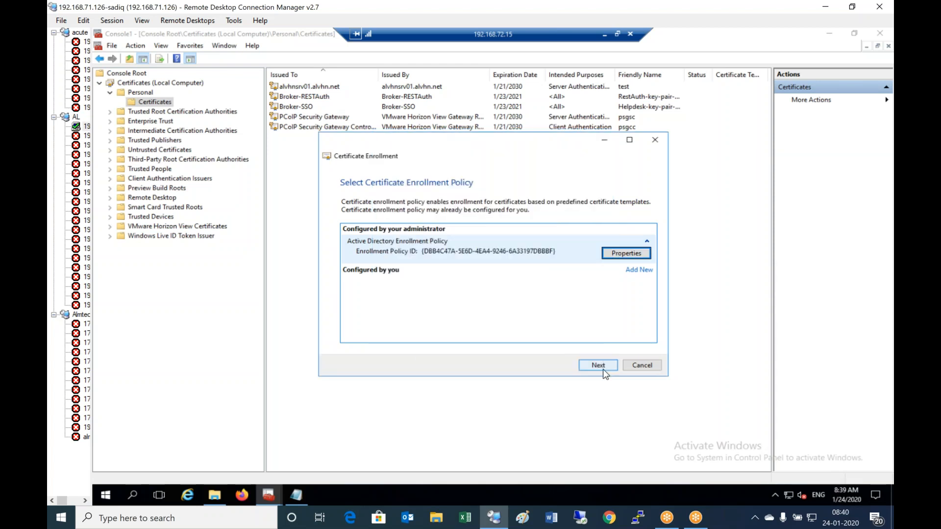
{"action": "left_click", "coordinate": [602, 369]}
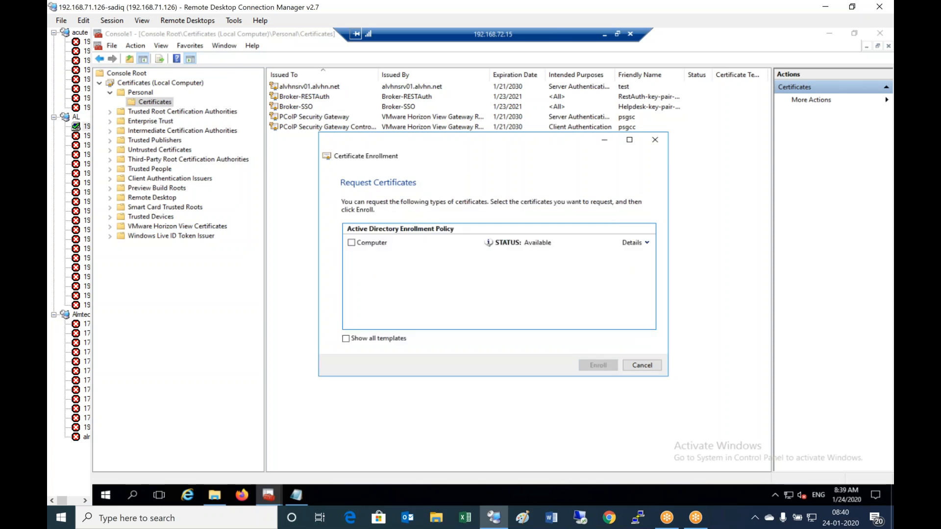
{"action": "left_click", "coordinate": [351, 242]}
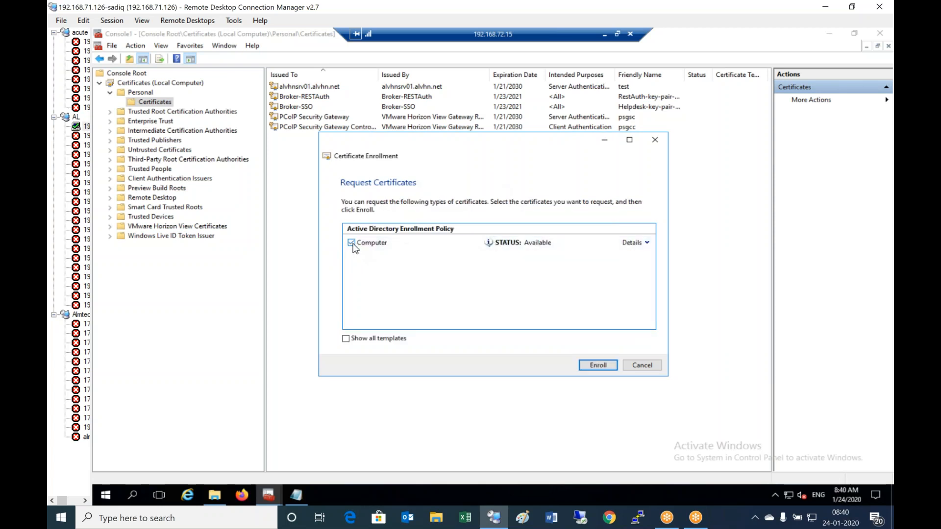
{"action": "left_click", "coordinate": [647, 243]}
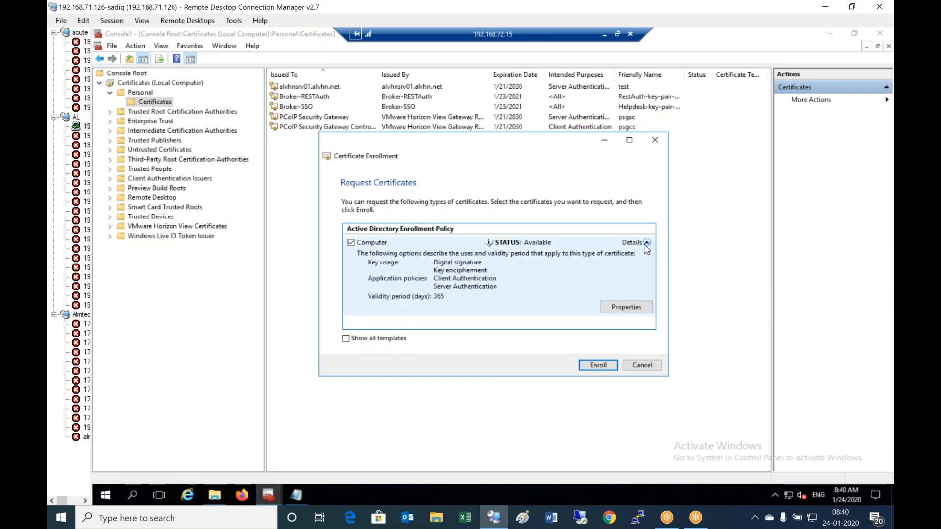
- Give the Computer certificate request friendly name vdm and make its private key exportable
{"action": "left_click", "coordinate": [634, 316]}
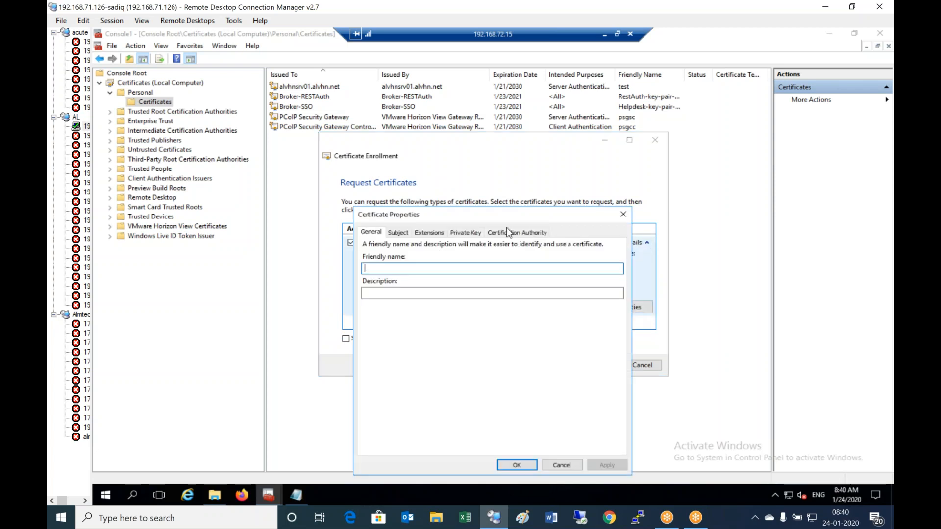
{"action": "type", "text": "vdm"}
{"action": "left_click", "coordinate": [406, 234]}
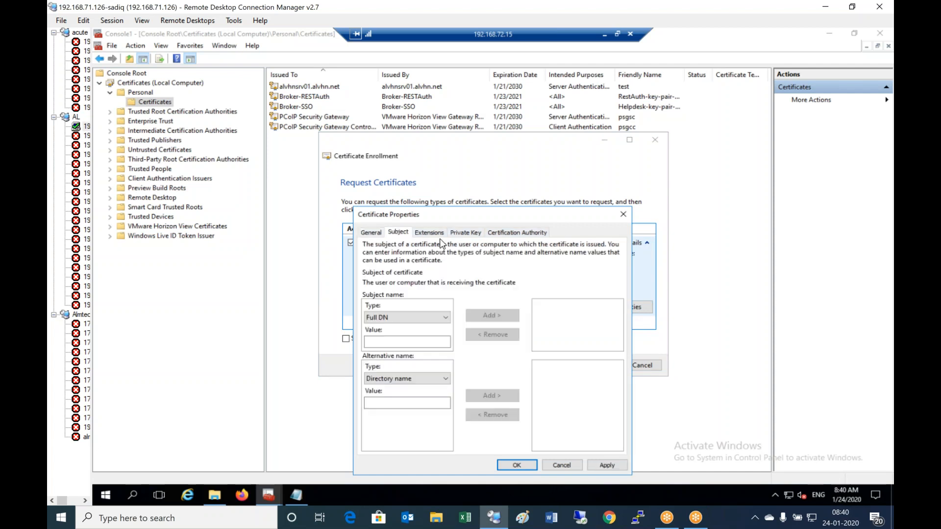
{"action": "left_click", "coordinate": [467, 233]}
{"action": "left_click_drag", "start_coordinate": [473, 216], "coordinate": [496, 140]}
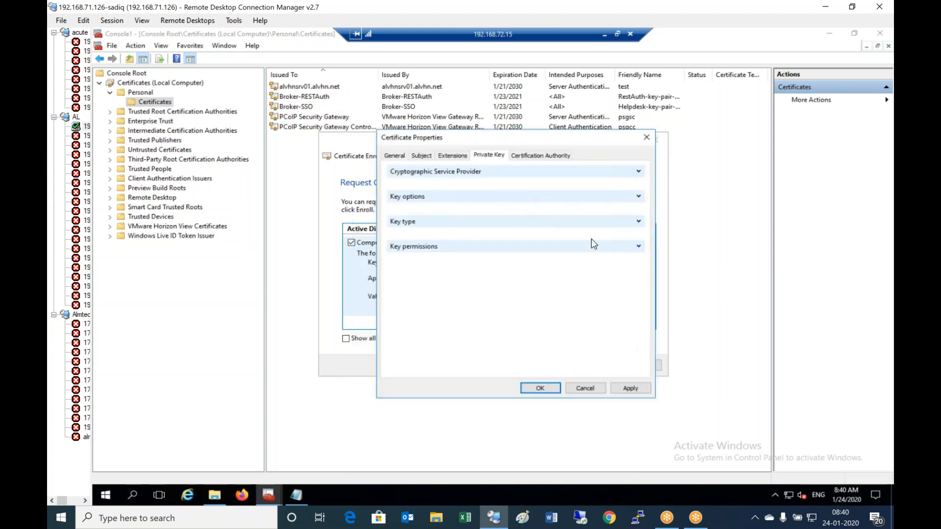
{"action": "left_click", "coordinate": [638, 197]}
{"action": "left_click", "coordinate": [391, 235]}
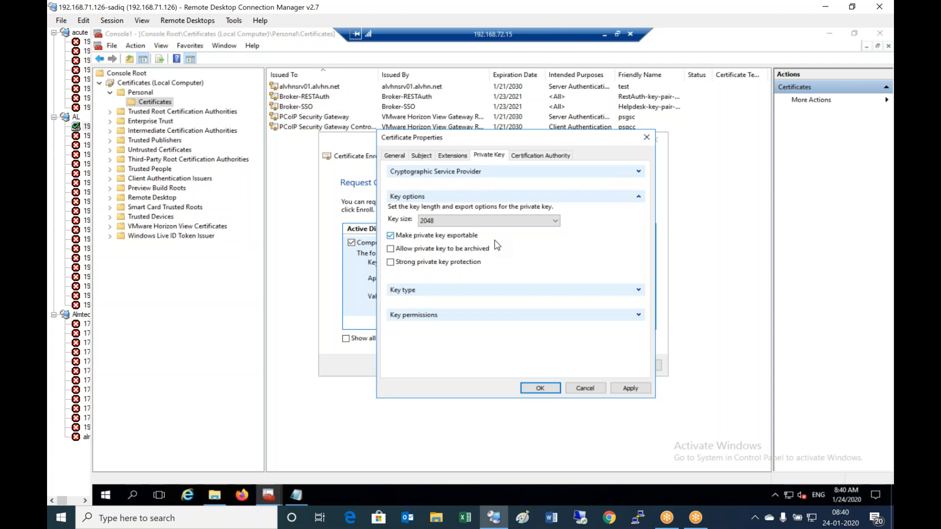
- Confirm alvhn-ALVHNADSRV-CA-1 as issuing CA, recheck the settings, and save the request properties
{"action": "left_click", "coordinate": [518, 156]}
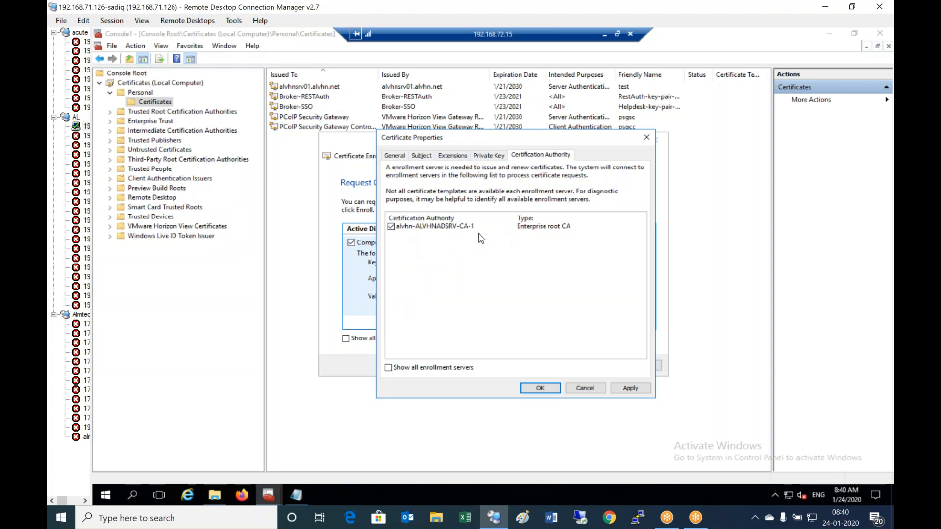
{"action": "left_click", "coordinate": [494, 156]}
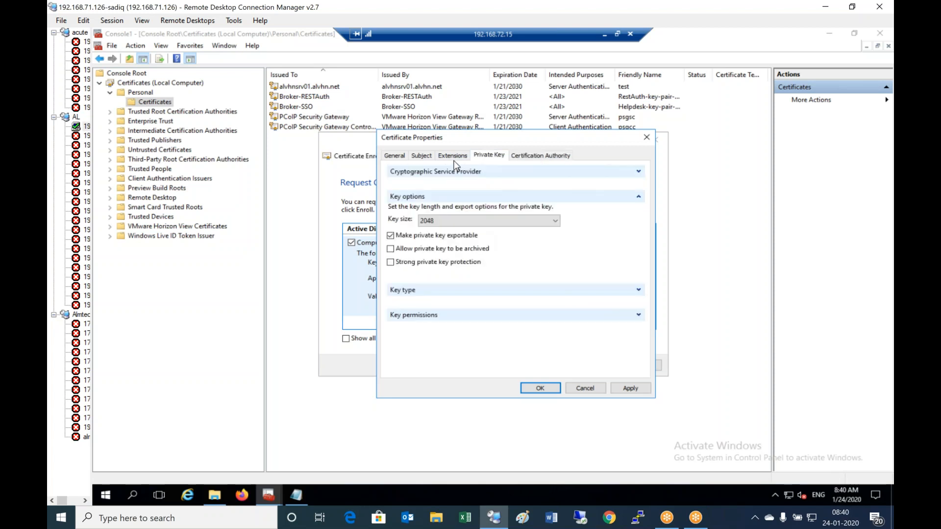
{"action": "left_click", "coordinate": [395, 156]}
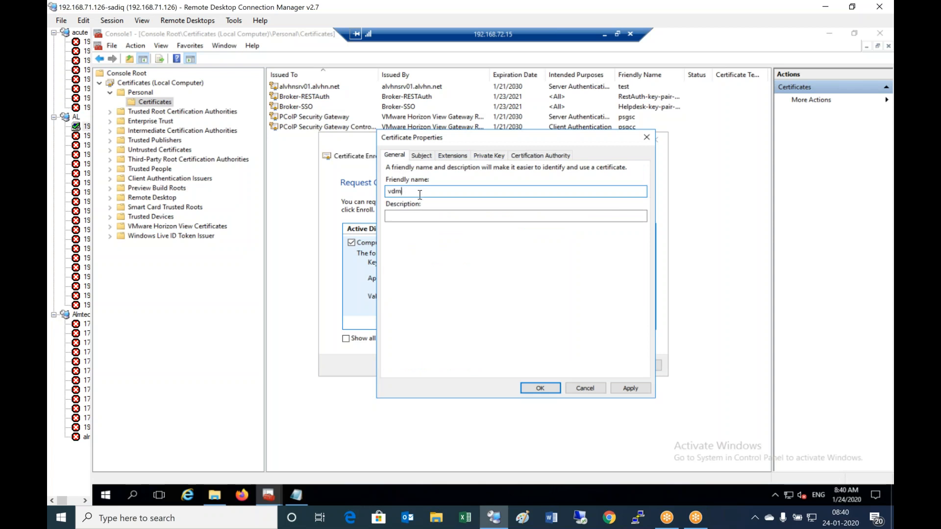
{"action": "left_click", "coordinate": [544, 156]}
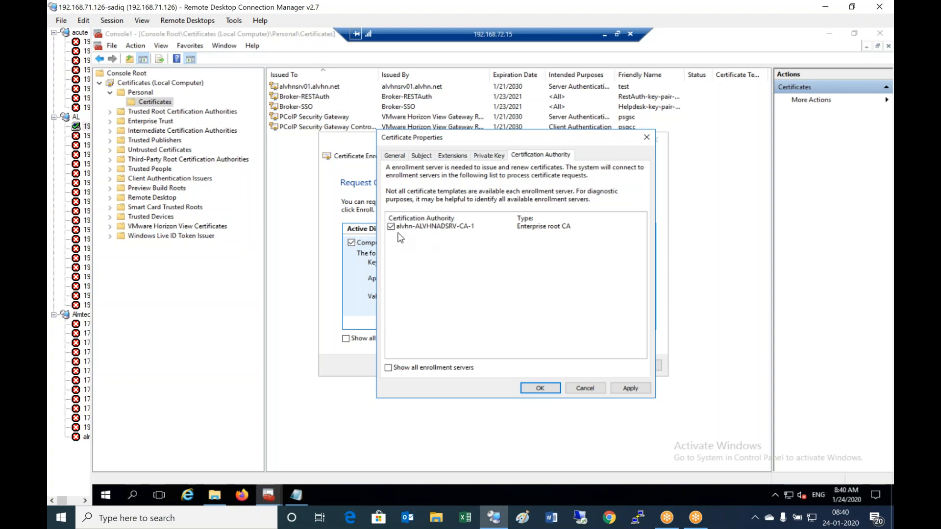
{"action": "left_click", "coordinate": [490, 156]}
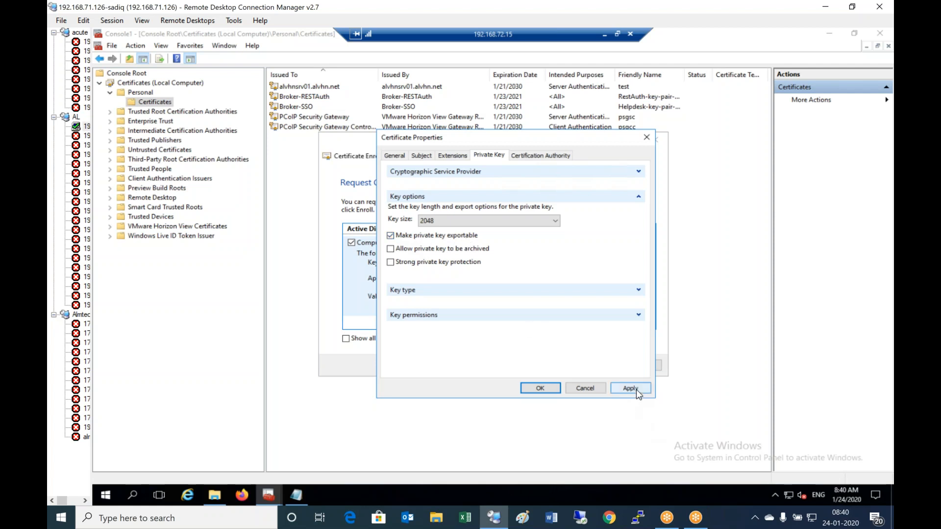
{"action": "left_click", "coordinate": [549, 388]}
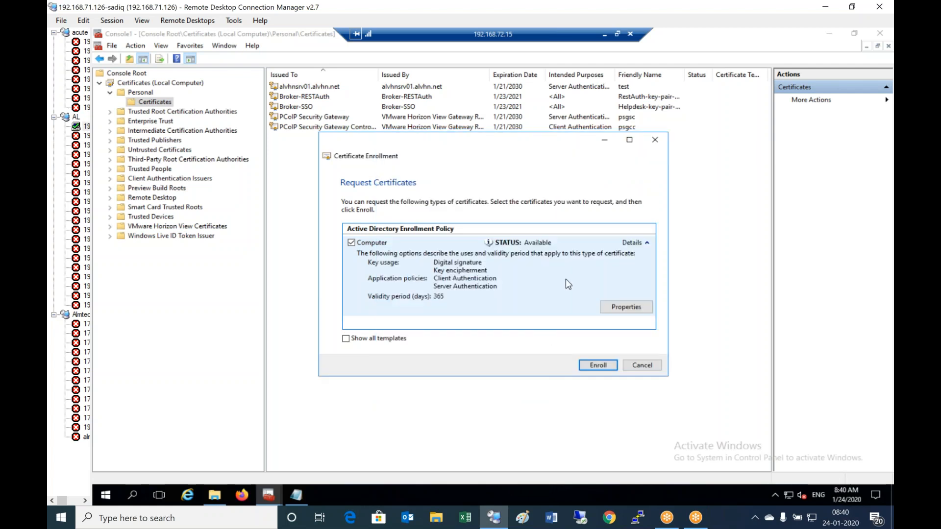
- Enroll the Computer certificate and refresh Personal > Certificates to reveal the new vdm certificate
{"action": "left_click", "coordinate": [602, 367]}
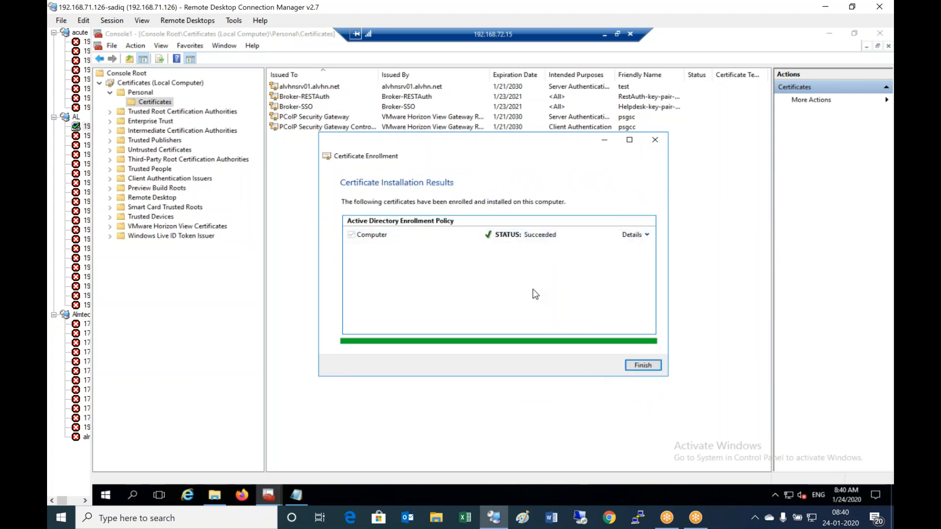
{"action": "left_click", "coordinate": [644, 366]}
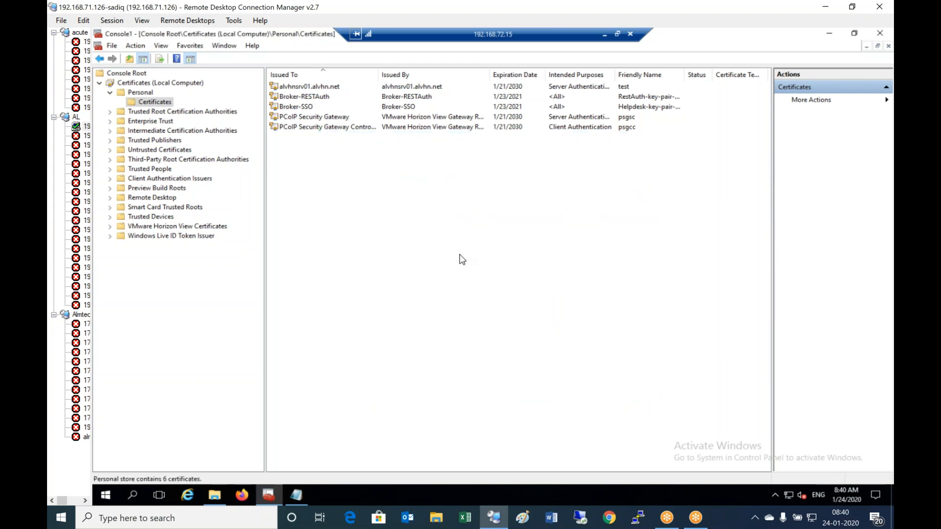
{"action": "left_click", "coordinate": [143, 93]}
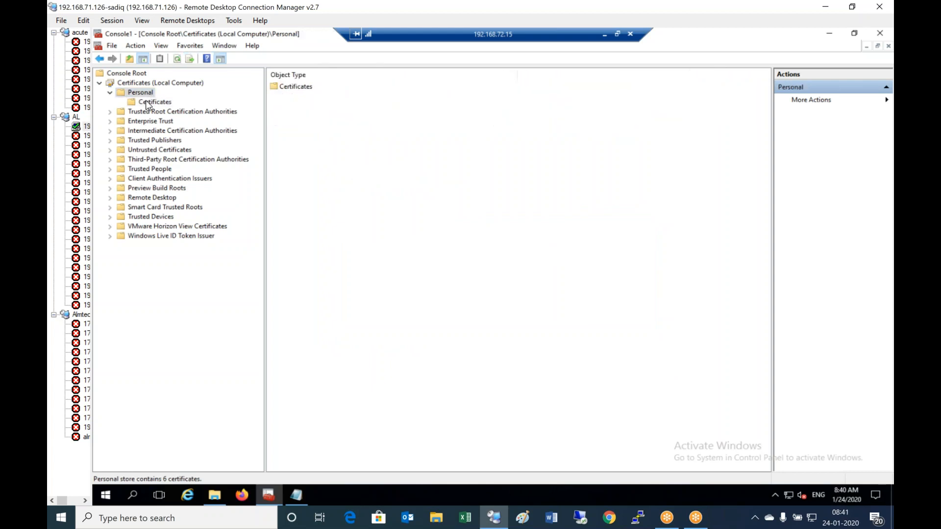
{"action": "left_click", "coordinate": [147, 102]}
{"action": "right_click", "coordinate": [148, 102]}
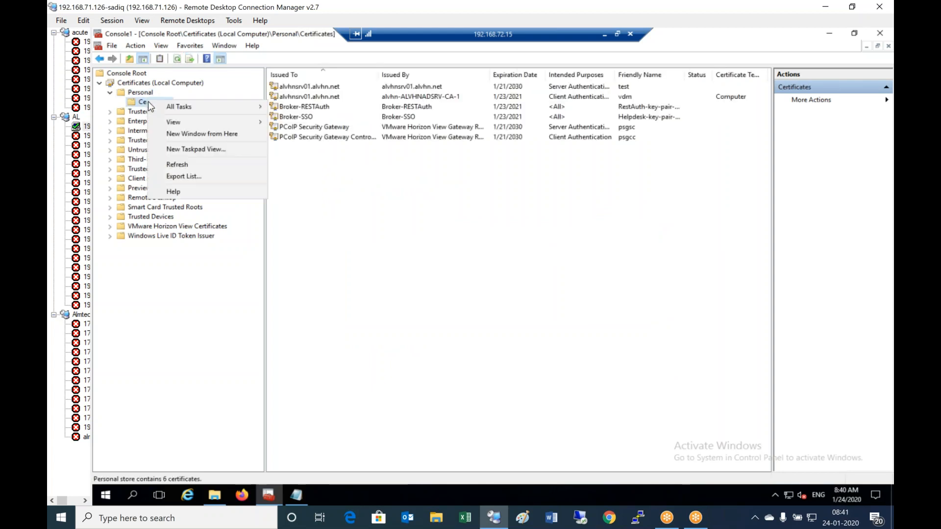
{"action": "left_click", "coordinate": [212, 167]}
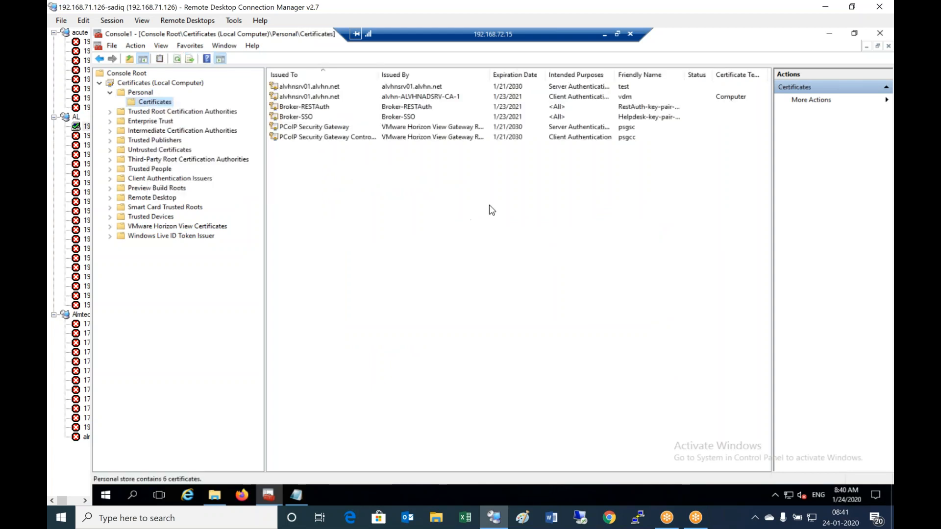
{"action": "left_click", "coordinate": [314, 98]}
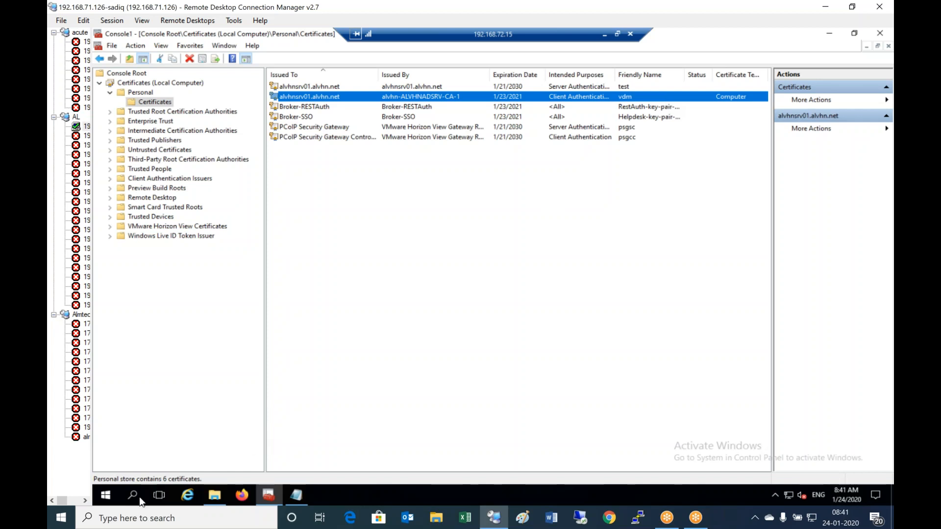
- Close the scratch Notepad note without saving it
{"action": "right_click", "coordinate": [105, 499]}
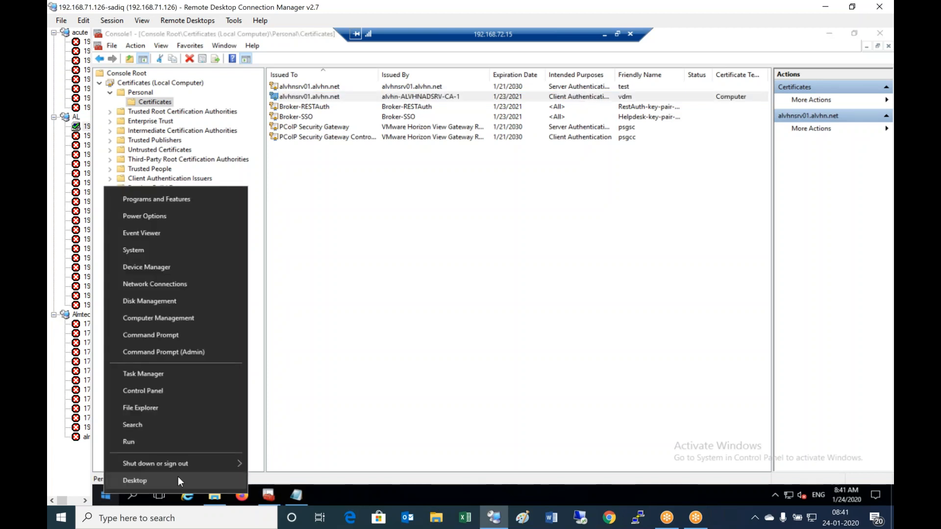
{"action": "left_click", "coordinate": [443, 361]}
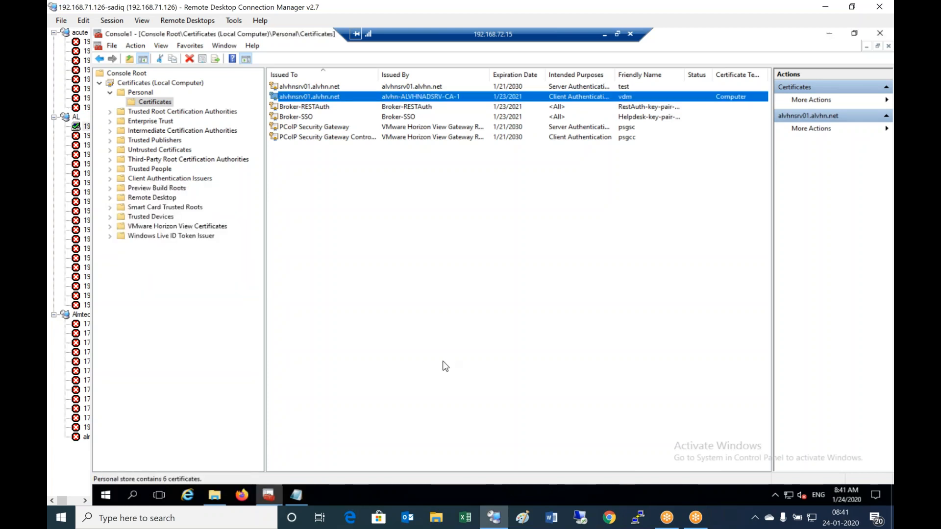
{"action": "left_click", "coordinate": [298, 496]}
{"action": "left_click", "coordinate": [734, 91]}
{"action": "left_click", "coordinate": [511, 262]}
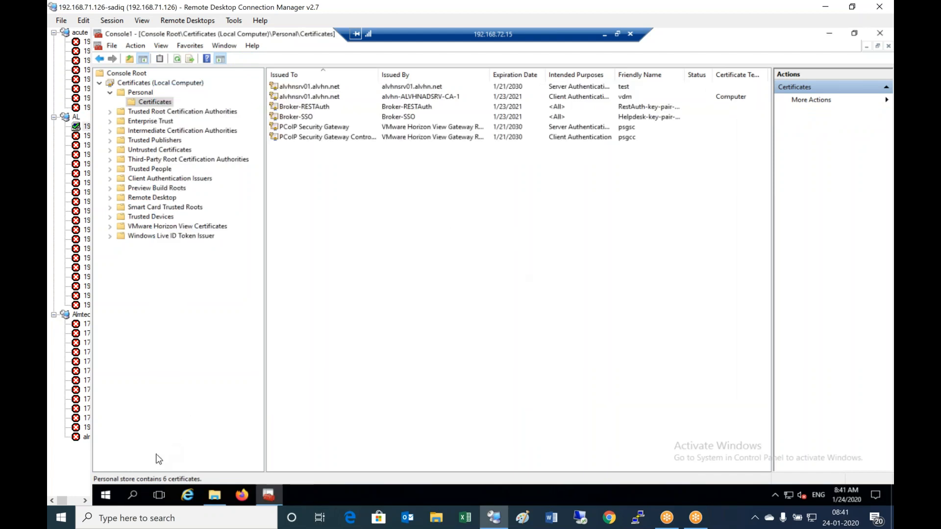
- Restart Server01 with the reason Other (Unplanned)
{"action": "right_click", "coordinate": [107, 491]}
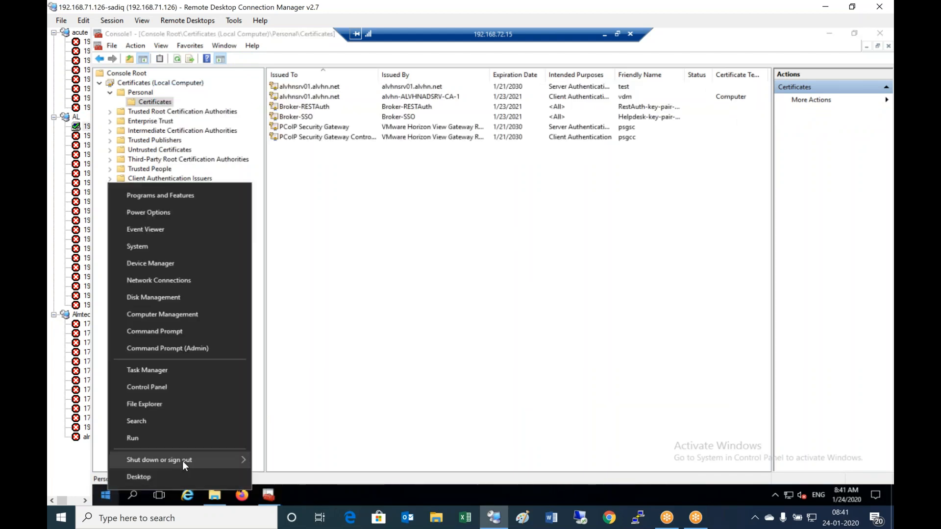
{"action": "mouse_move", "coordinate": [182, 460]}
{"action": "left_click", "coordinate": [298, 457]}
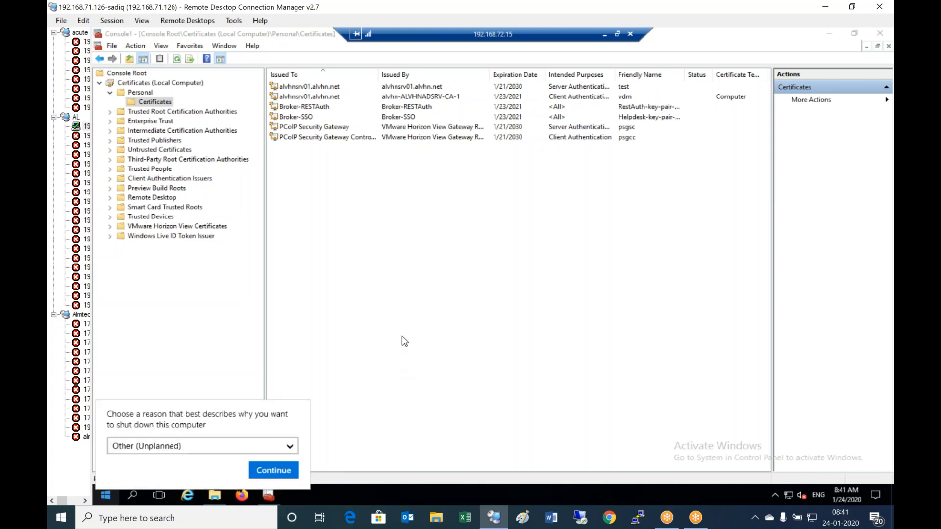
{"action": "left_click", "coordinate": [274, 471]}
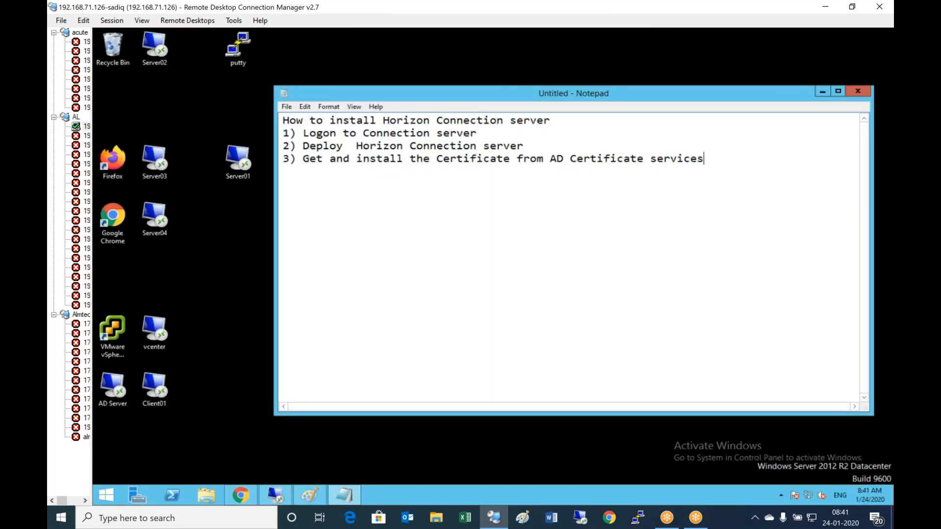
- Add checklist line '4) Restart the Connectionserver' with a capital R
{"action": "type", "text": "4) restartt"}
{"action": "key", "text": "BackSpace"}
{"action": "type", "text": "the Conn"}
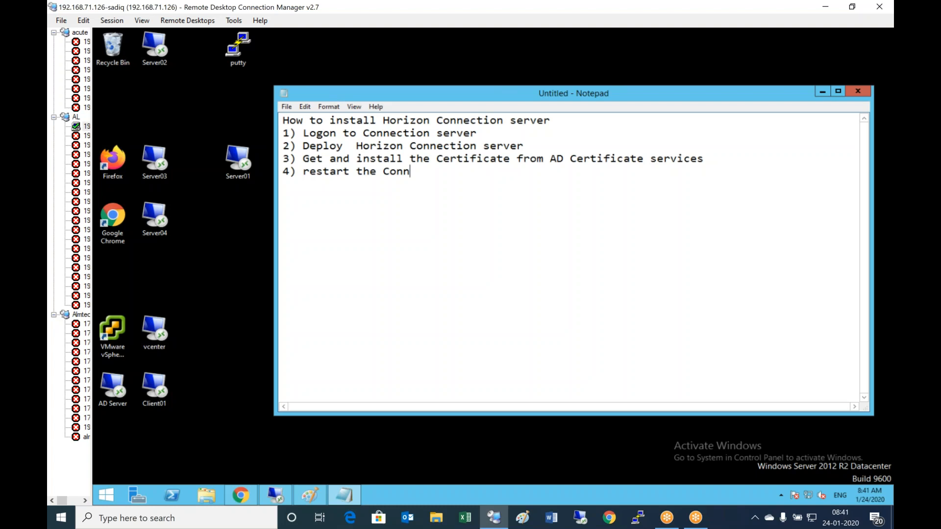
{"action": "type", "text": "ectionserver"}
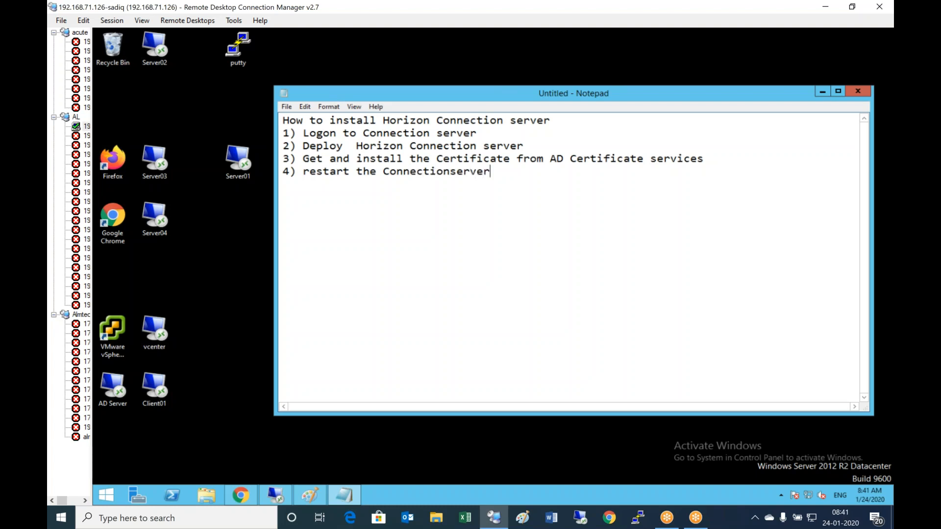
{"action": "left_click", "coordinate": [309, 174]}
{"action": "key", "text": "BackSpace"}
{"action": "type", "text": "R"}
- Add line '5) Test the connection server with FQDN name'
{"action": "key", "text": "Return"}
{"action": "type", "text": "5) Test the connection server with "}
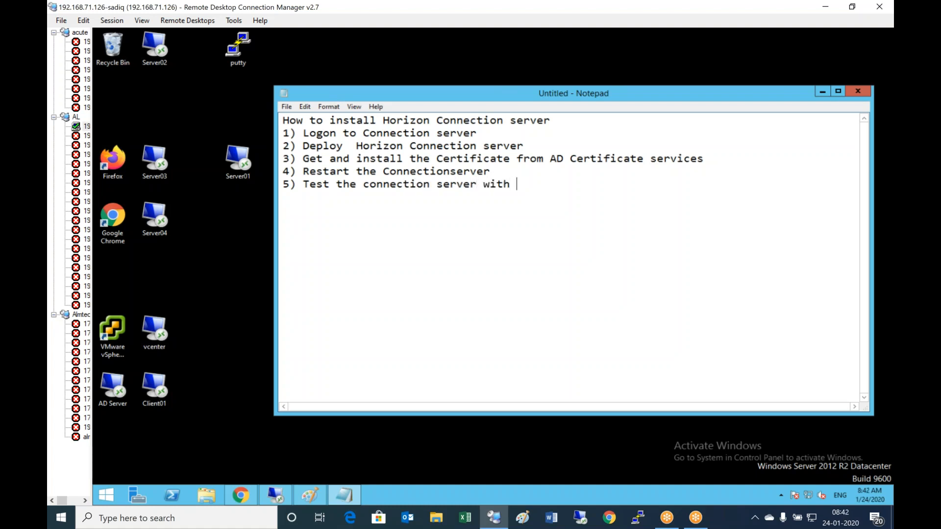
{"action": "type", "text": "FQDN an"}
{"action": "key", "text": "BackSpace"}
{"action": "key", "text": "BackSpace"}
{"action": "type", "text": "name"}
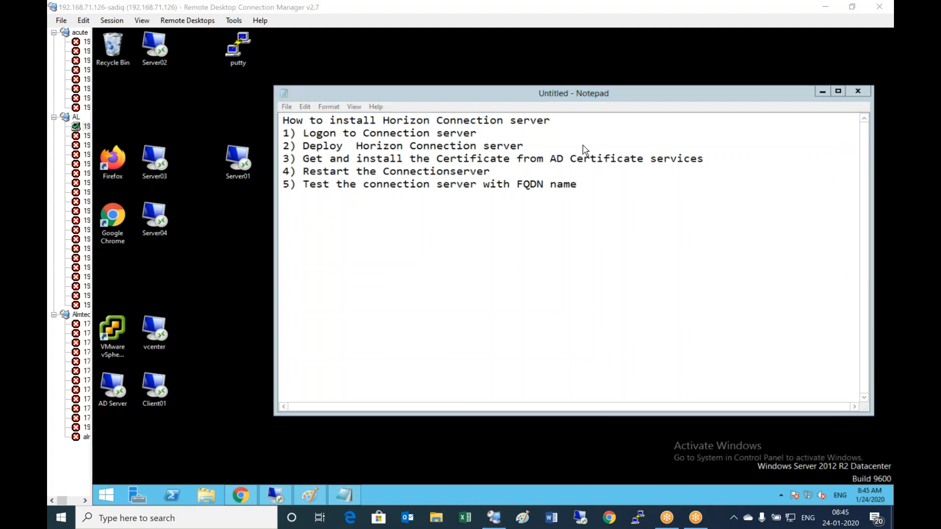
- Start a remote desktop session to Server01 from its shortcut in Remote Desktop Connection Manager
{"action": "left_click", "coordinate": [239, 162]}
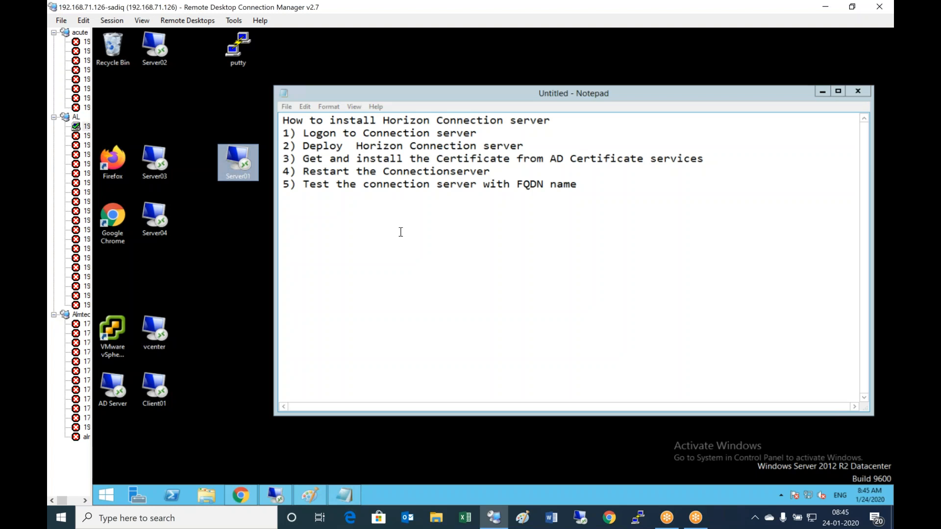
{"action": "double_click", "coordinate": [248, 165]}
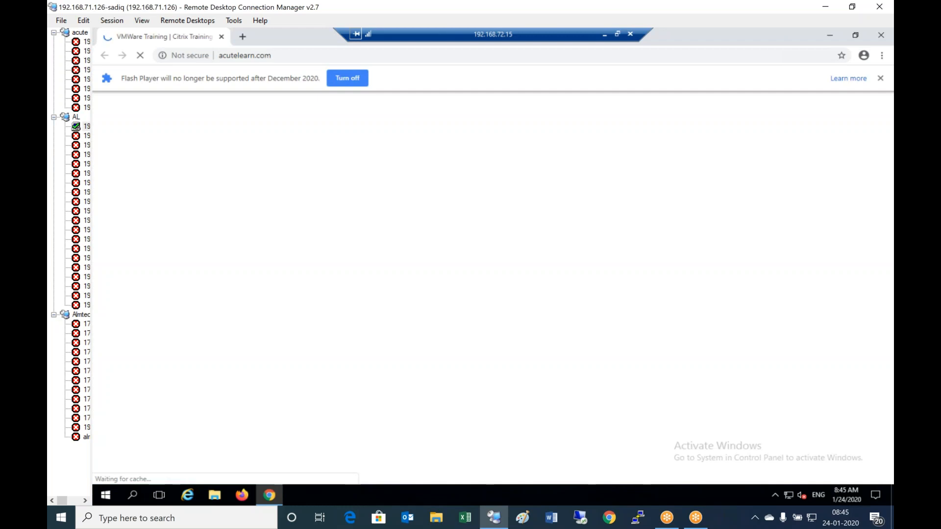
{"action": "left_click", "coordinate": [298, 56]}
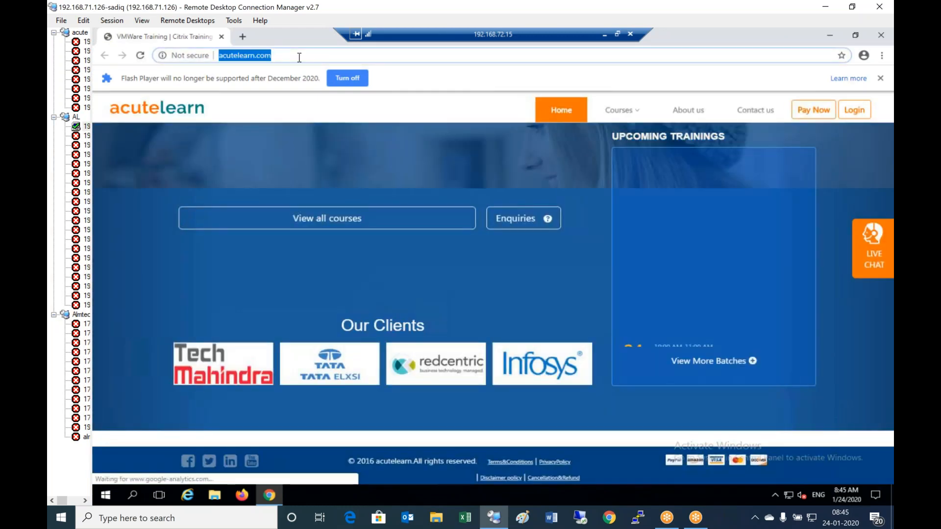
{"action": "type", "text": "https"}
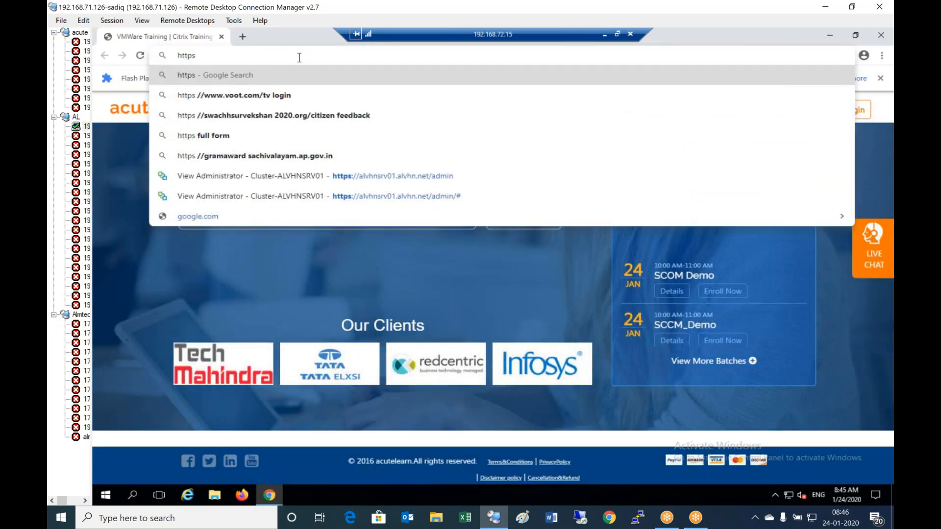
{"action": "type", "text": "://"}
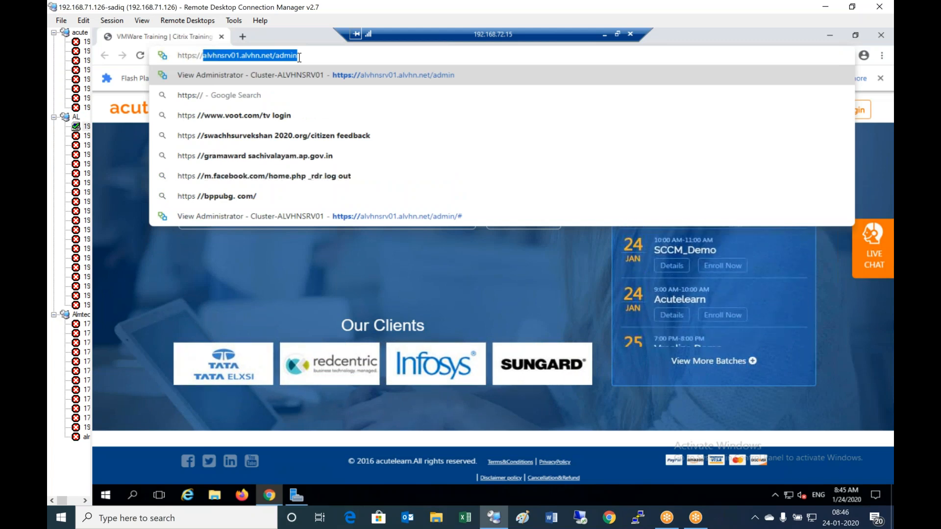
{"action": "type", "text": "la"}
{"action": "key", "text": "BackSpace"}
{"action": "key", "text": "BackSpace"}
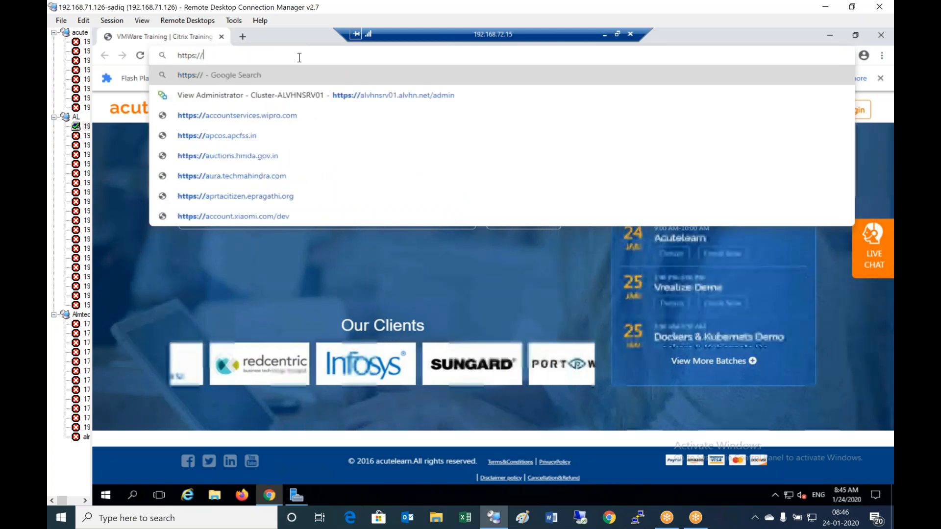
{"action": "type", "text": "a"}
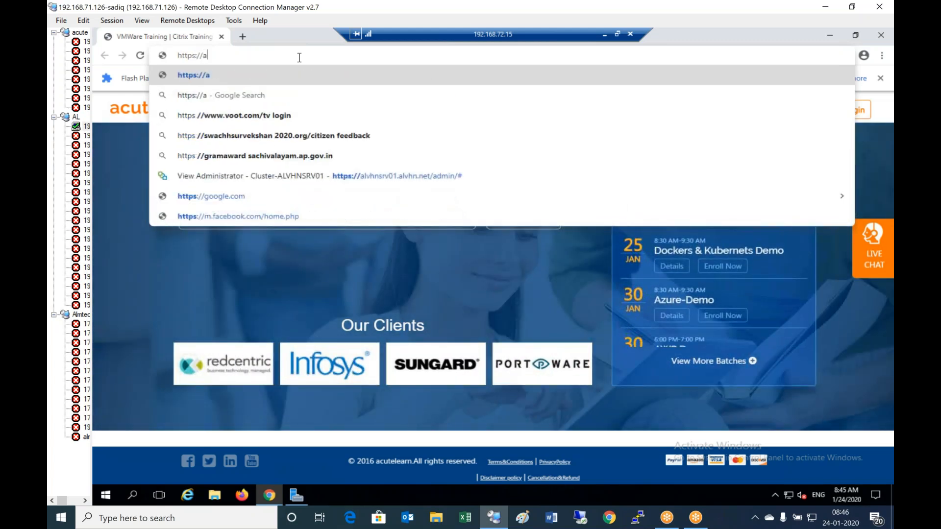
{"action": "type", "text": "l"}
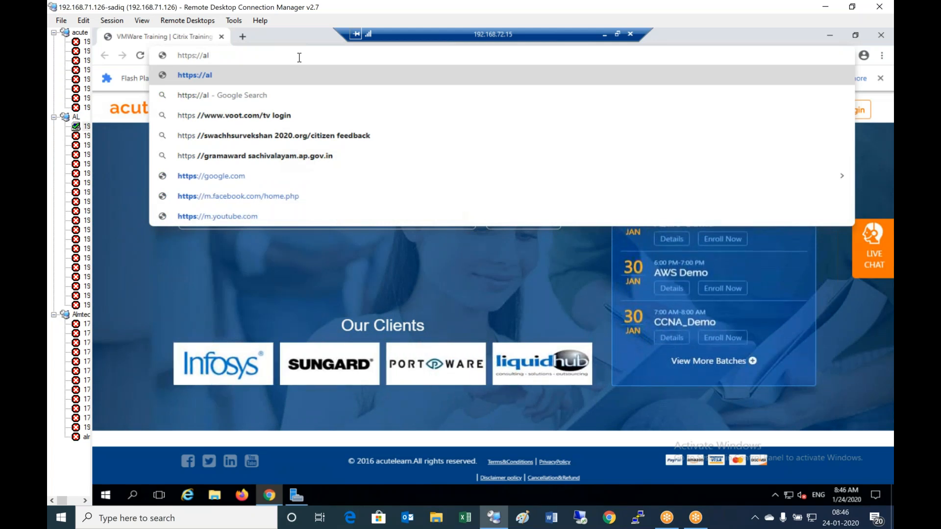
{"action": "type", "text": "vhnsrv01"}
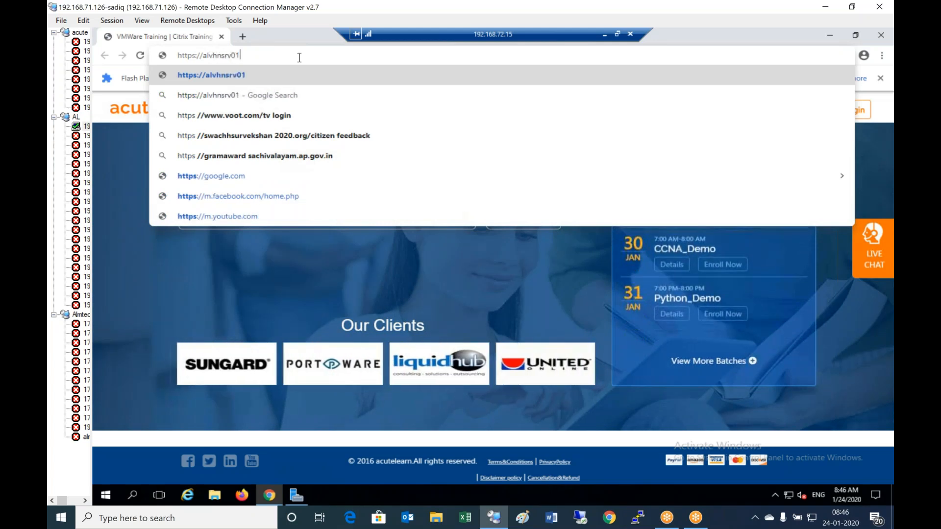
{"action": "type", "text": ".alvhn.net"}
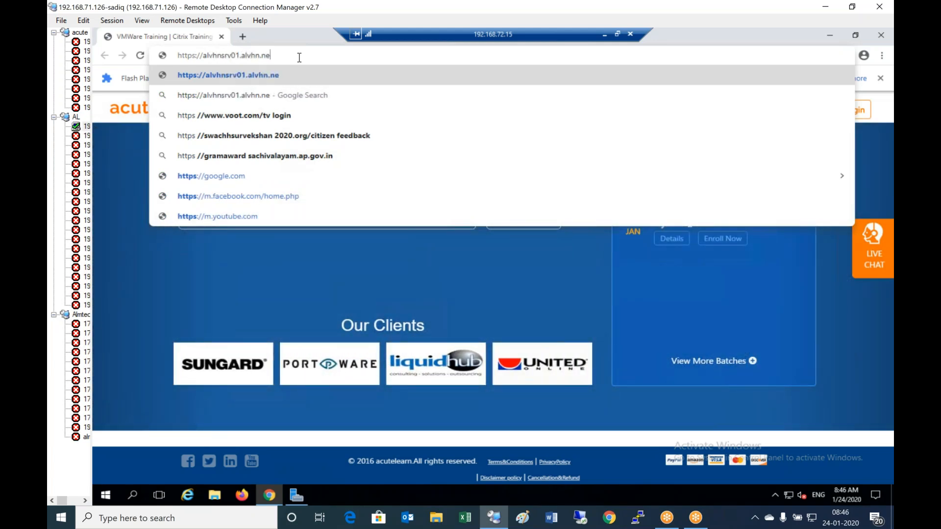
{"action": "type", "text": "/admin"}
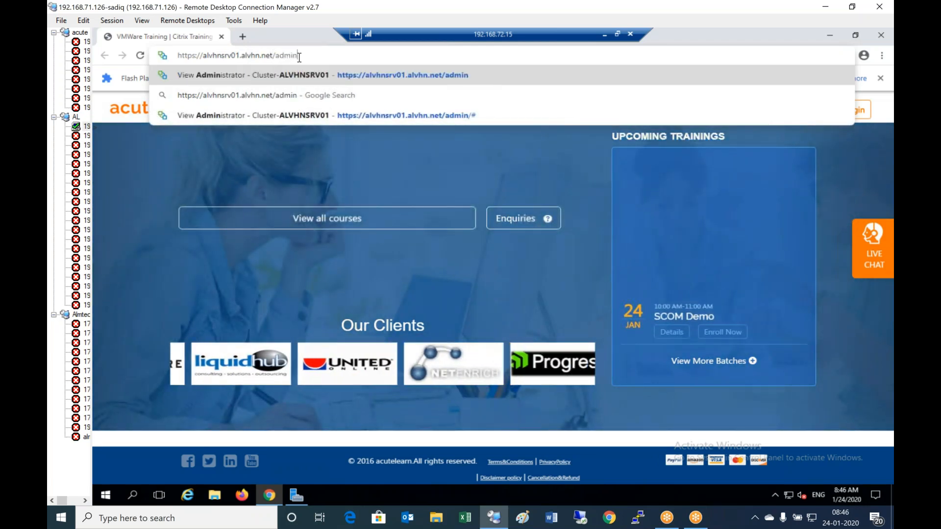
{"action": "key", "text": "Return"}
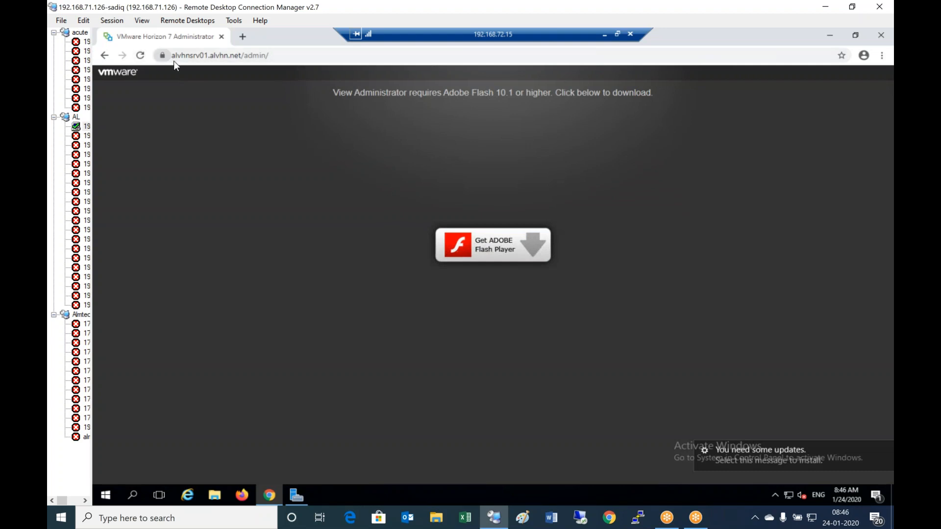
- Allow Flash to run on the Horizon admin page and close the Flash settings tab
{"action": "left_click", "coordinate": [500, 260]}
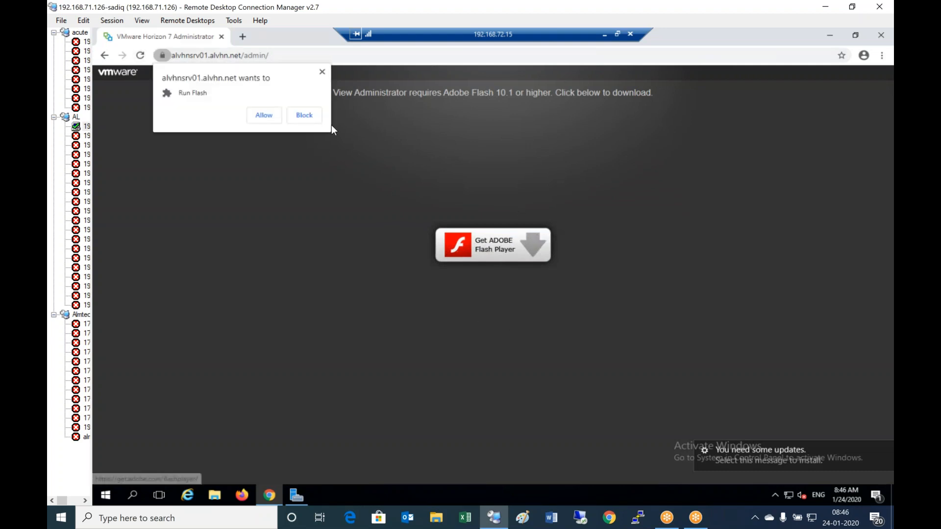
{"action": "left_click", "coordinate": [262, 118]}
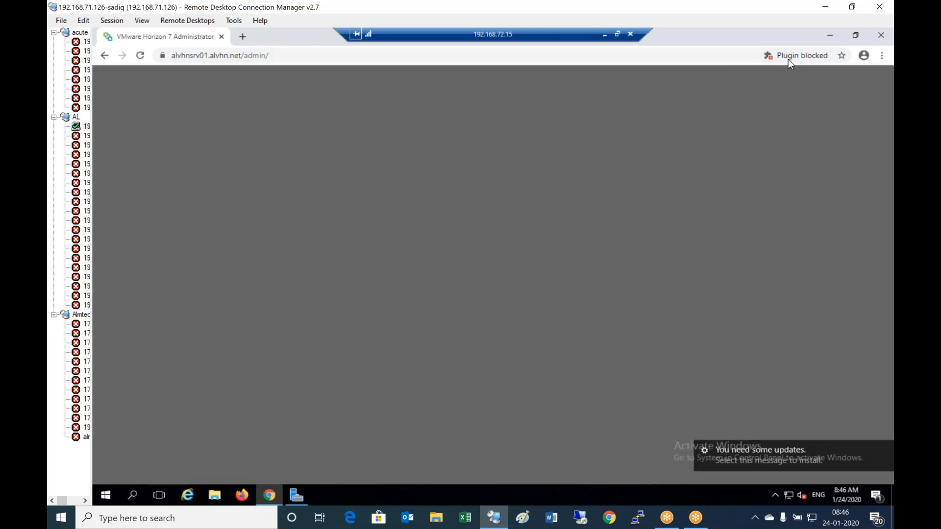
{"action": "left_click", "coordinate": [789, 58]}
{"action": "left_click", "coordinate": [738, 117]}
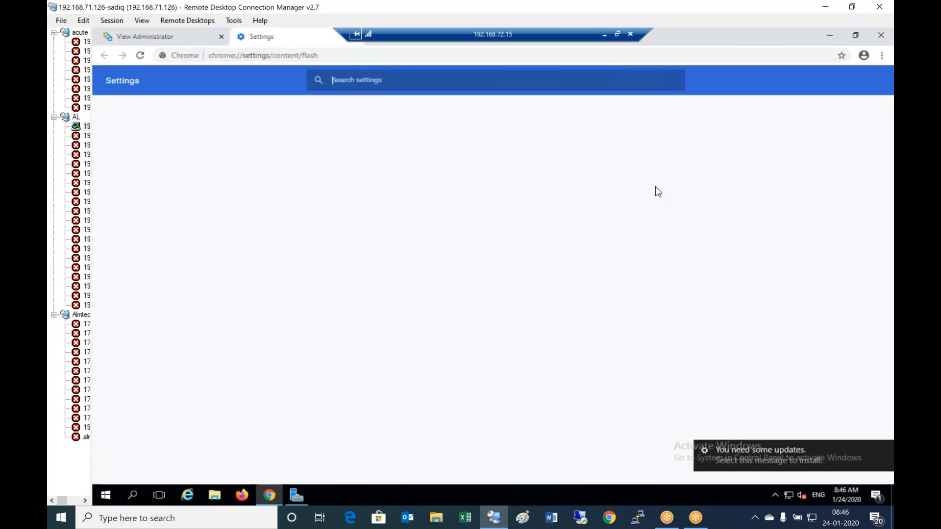
{"action": "right_click", "coordinate": [312, 39]}
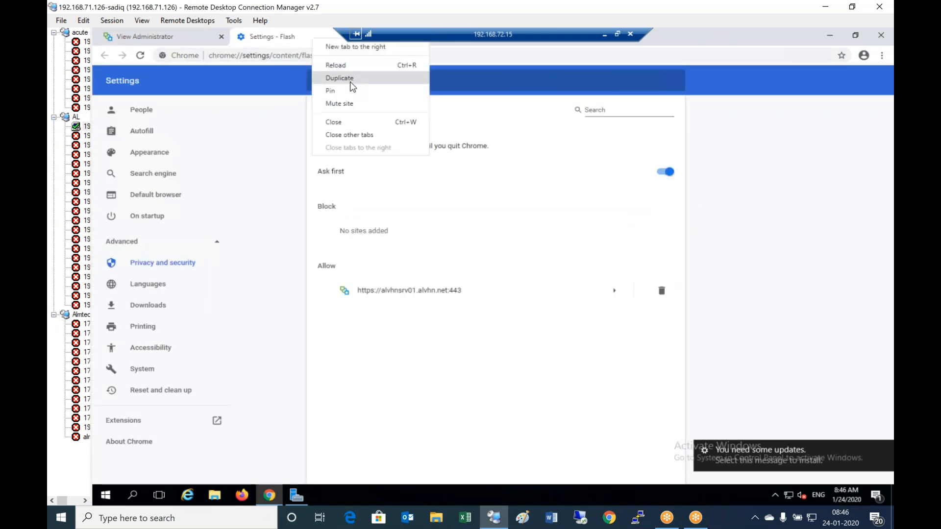
{"action": "left_click", "coordinate": [338, 122]}
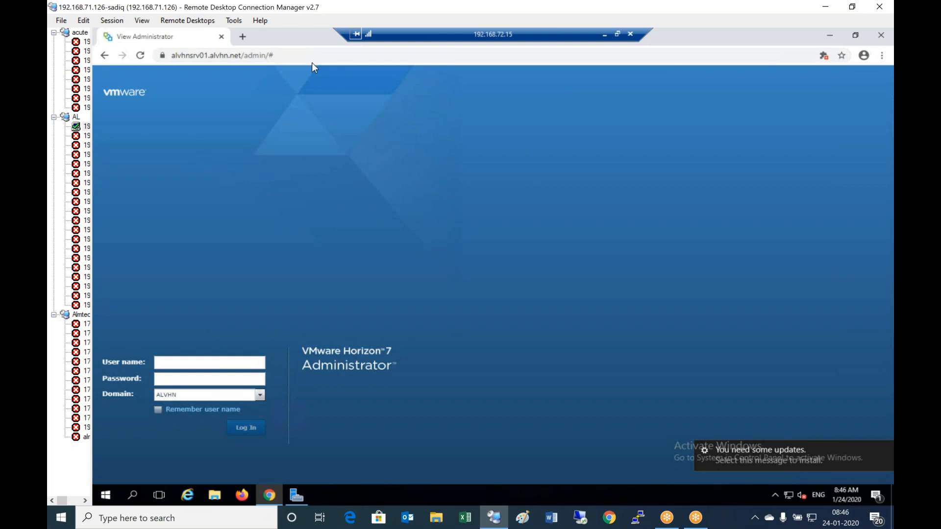
- Copy the admin page's full address from the address bar
{"action": "left_click", "coordinate": [224, 56]}
{"action": "right_click", "coordinate": [233, 55]}
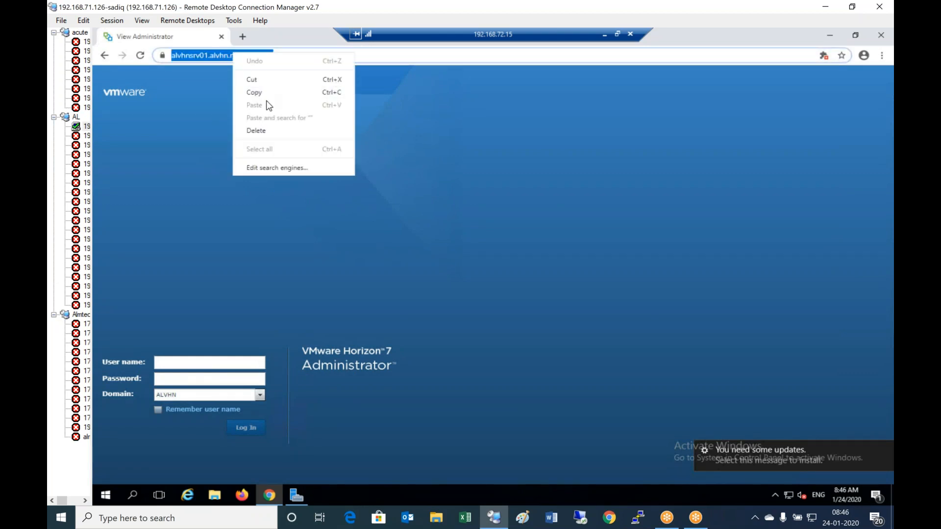
{"action": "left_click", "coordinate": [257, 93]}
{"action": "left_click", "coordinate": [882, 58]}
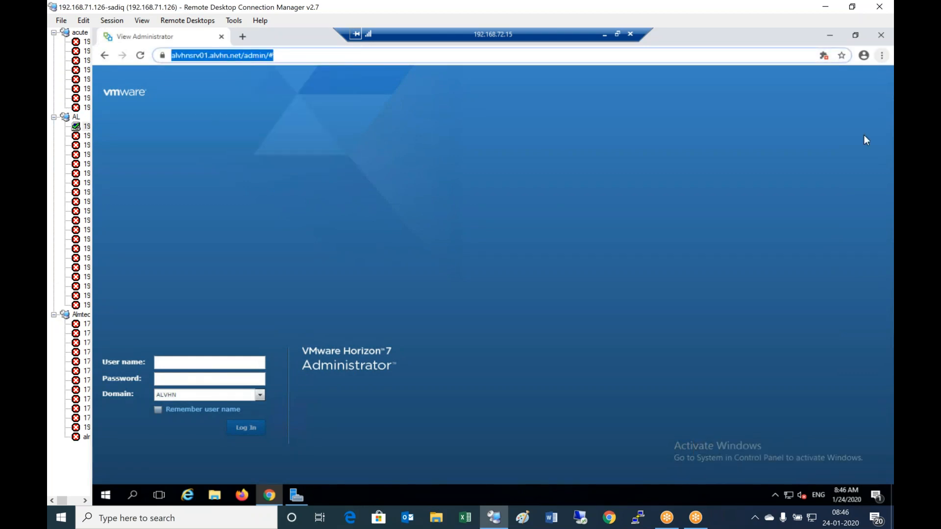
{"action": "left_click", "coordinate": [486, 230]}
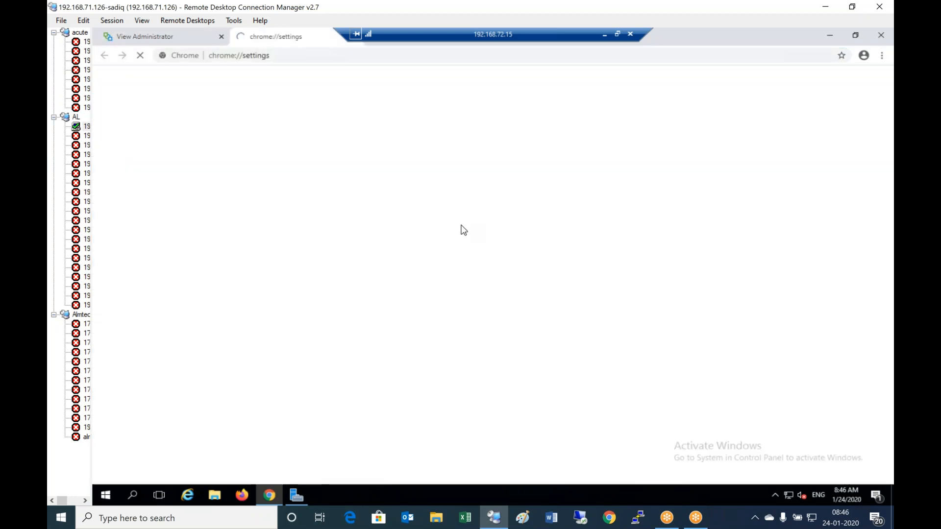
{"action": "scroll", "coordinate": [322, 308], "scroll_direction": "down", "scroll_amount": 2}
{"action": "scroll", "coordinate": [288, 315], "scroll_direction": "down", "scroll_amount": 10}
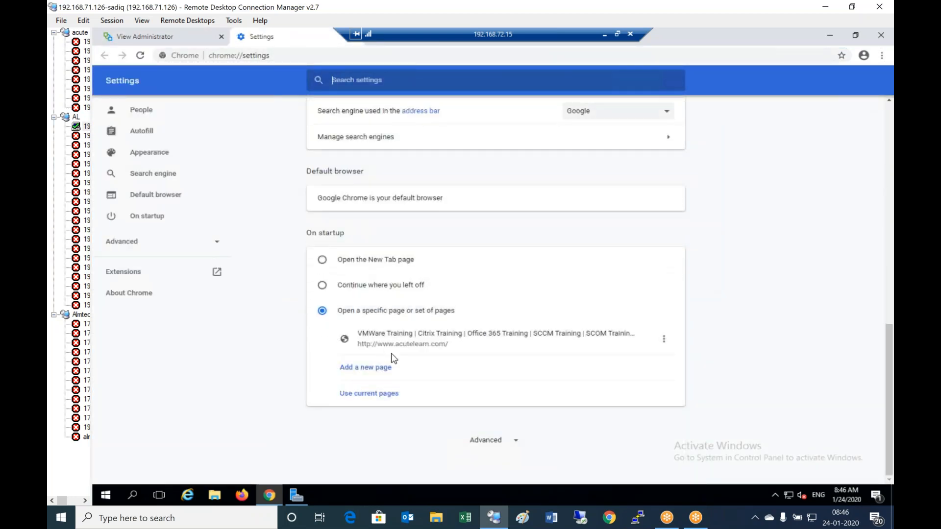
{"action": "left_click", "coordinate": [369, 371]}
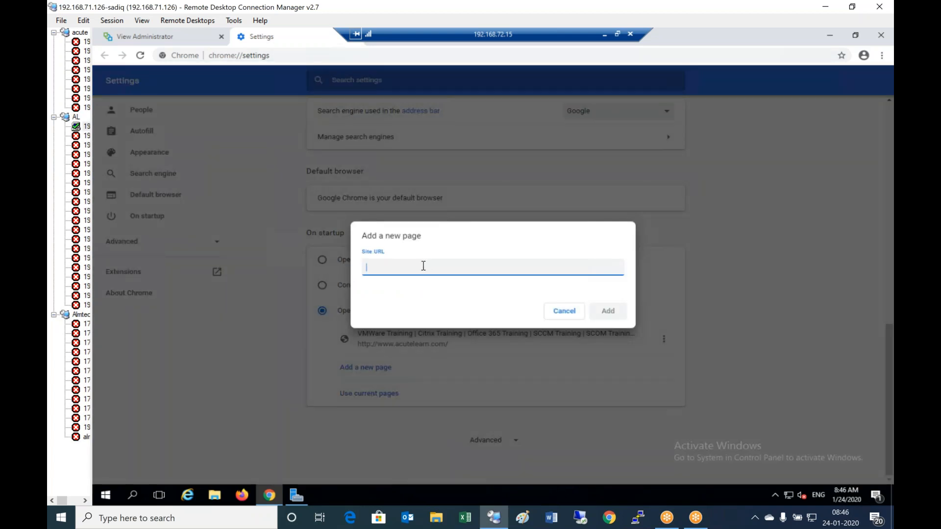
{"action": "key", "text": "ctrl+v"}
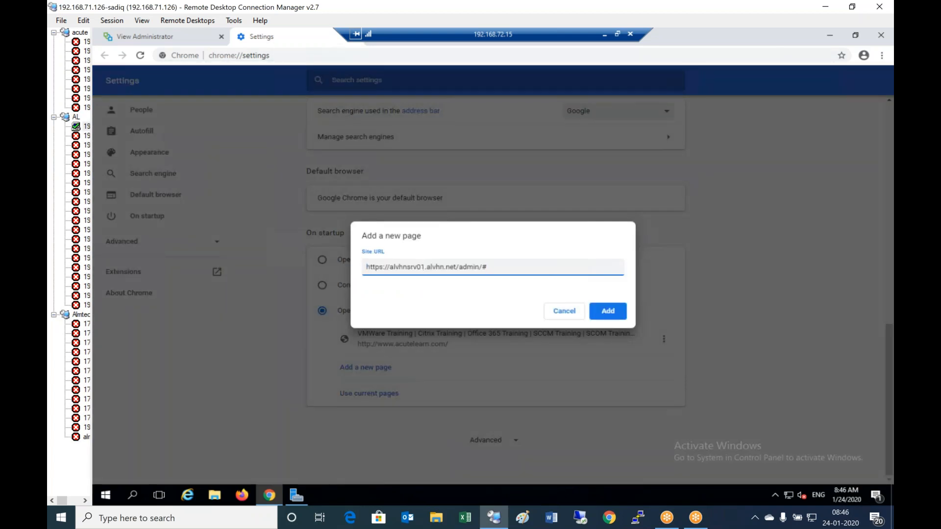
{"action": "left_click", "coordinate": [619, 319]}
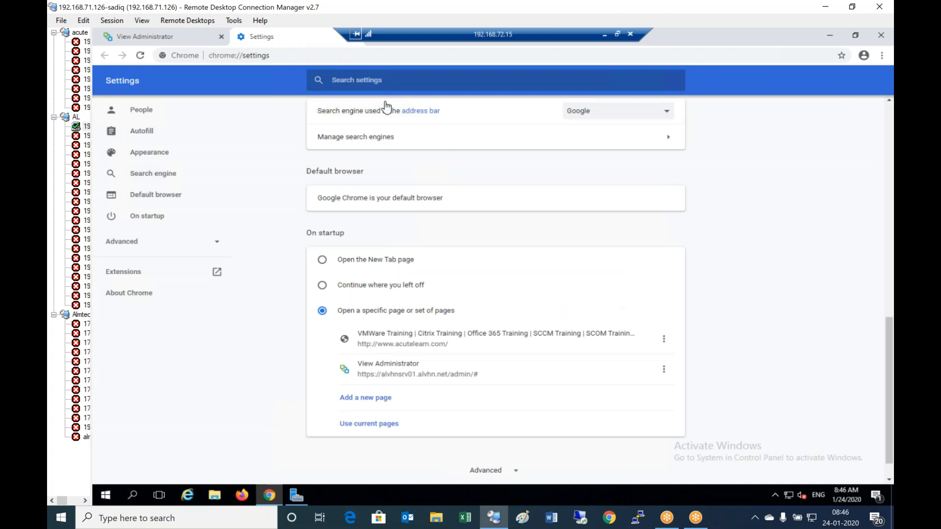
- Close the Chrome Settings tab, the Chrome window and Server Manager
{"action": "right_click", "coordinate": [314, 39]}
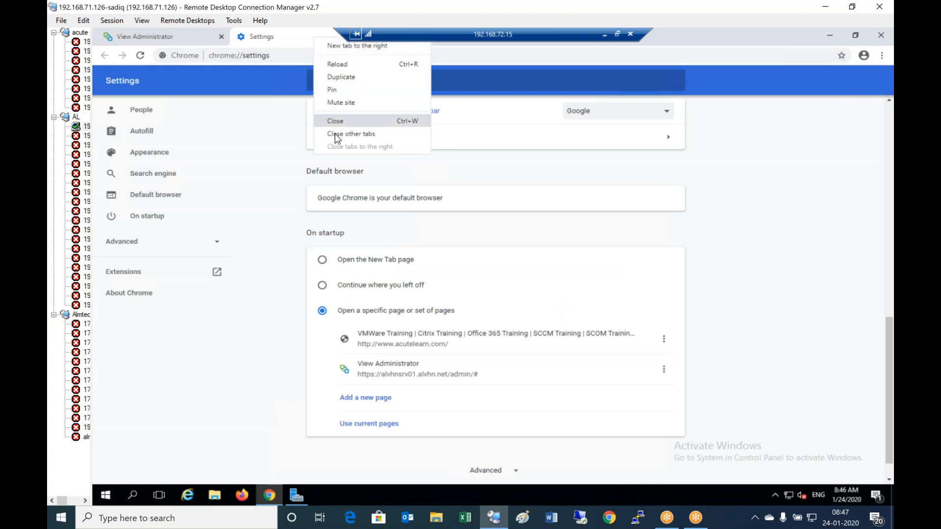
{"action": "left_click", "coordinate": [348, 123]}
{"action": "right_click", "coordinate": [272, 35]}
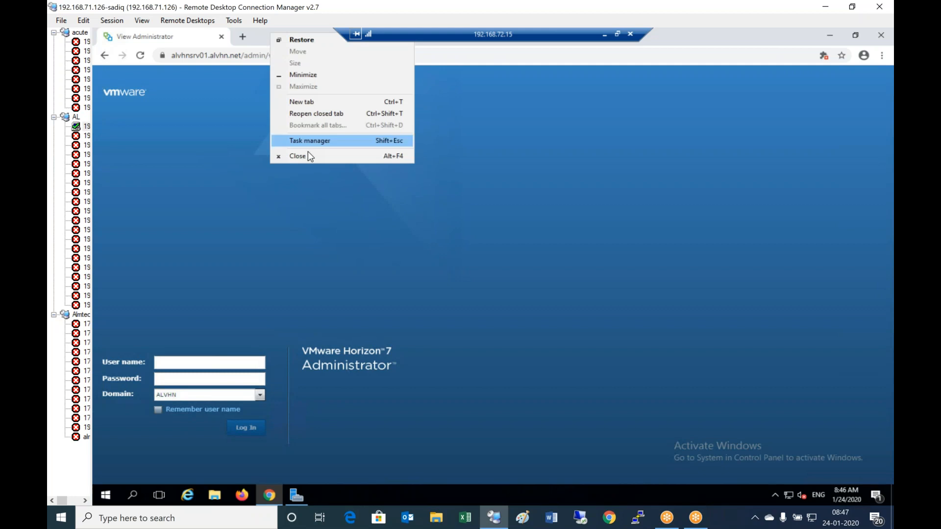
{"action": "left_click", "coordinate": [308, 157]}
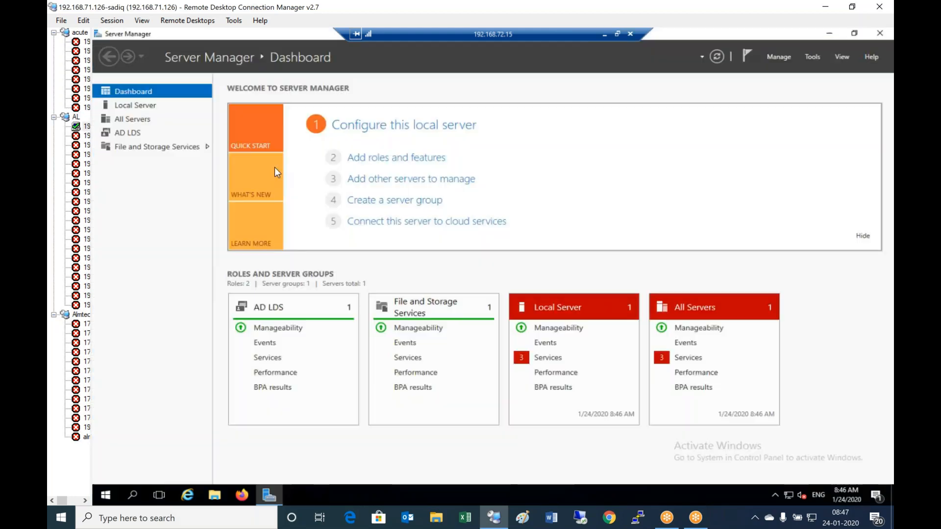
{"action": "right_click", "coordinate": [324, 36]}
{"action": "left_click", "coordinate": [358, 101]}
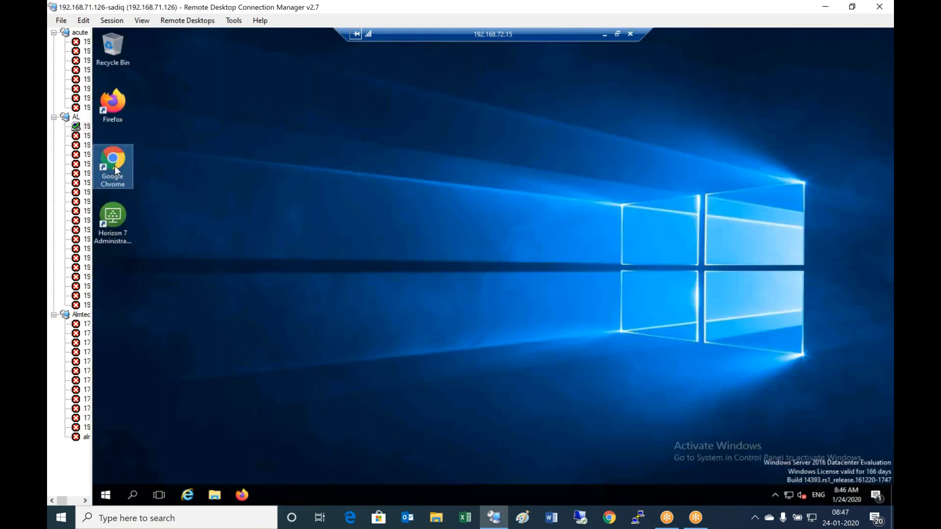
- Relaunch Chrome and allow Flash on the Horizon 7 Administrator tab
{"action": "double_click", "coordinate": [113, 165]}
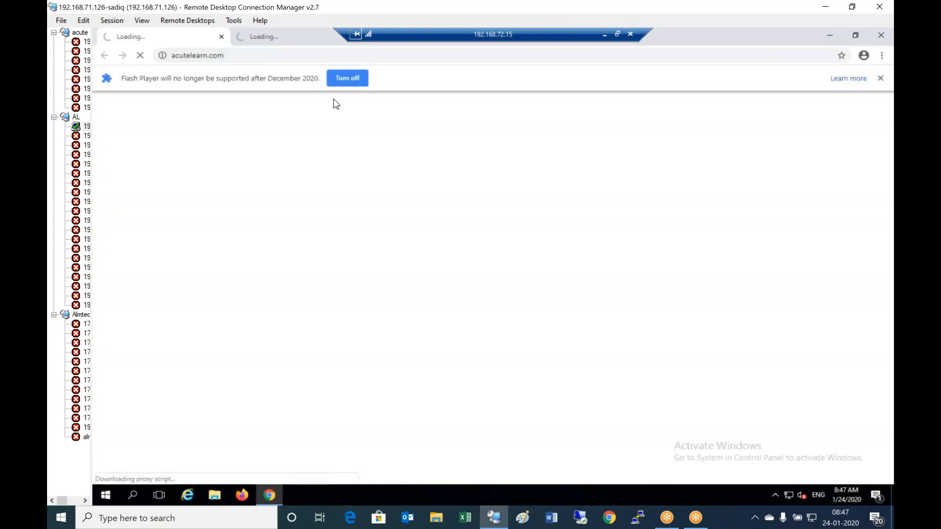
{"action": "left_click", "coordinate": [281, 40]}
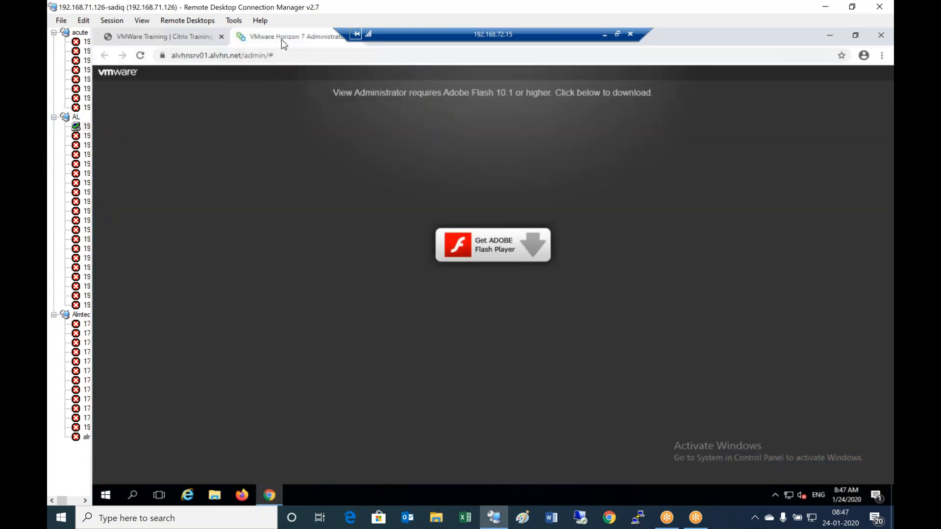
{"action": "left_click", "coordinate": [513, 245]}
{"action": "left_click", "coordinate": [263, 116]}
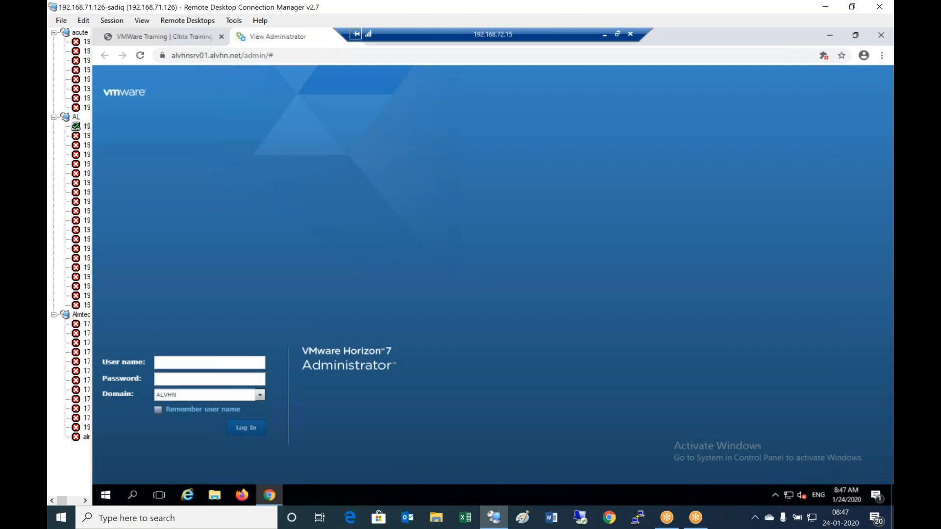
- Log in to Horizon 7 Administrator as Administrator with the account password
{"action": "left_click", "coordinate": [187, 367]}
{"action": "type", "text": "Administrator"}
{"action": "key", "text": "Tab"}
{"action": "type", "text": "********"}
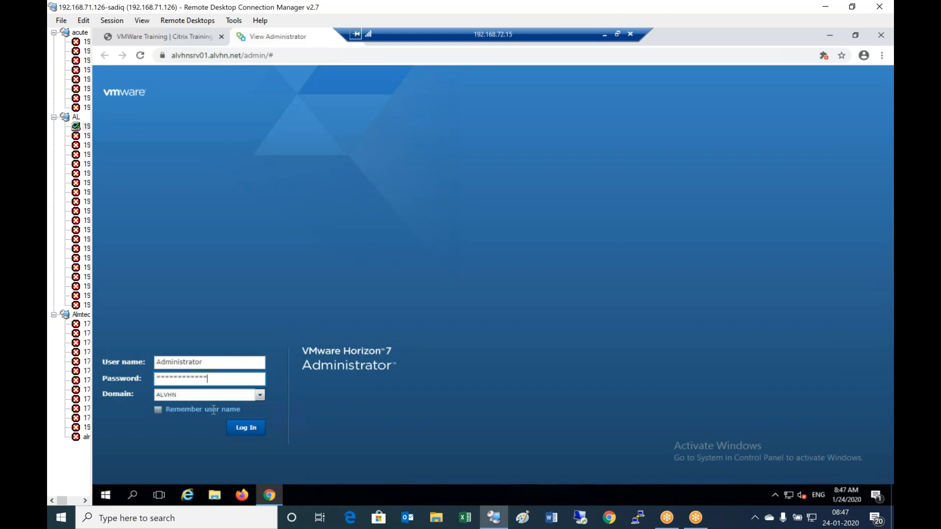
{"action": "left_click", "coordinate": [246, 428]}
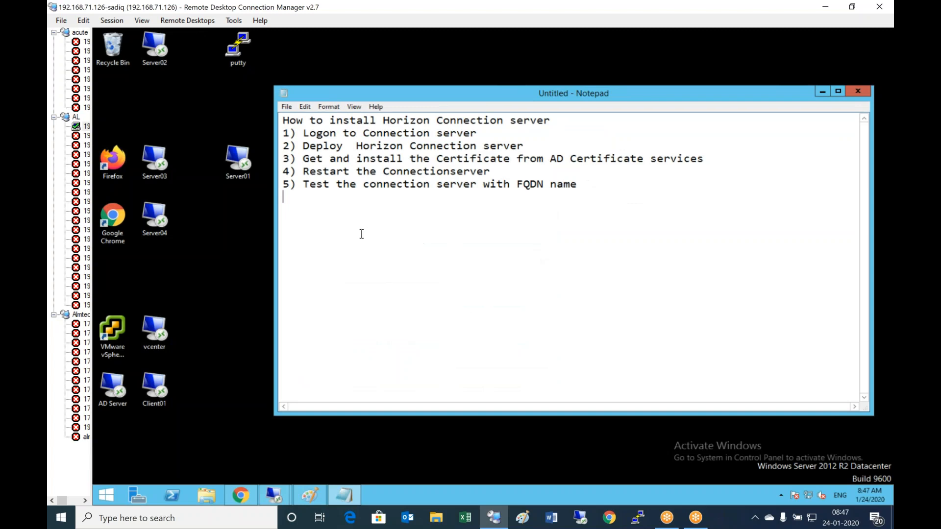
- Type the heading 'How to install the Horizon Replica connection server' in Notepad
{"action": "key", "text": "Return"}
{"action": "key", "text": "Return"}
{"action": "type", "text": "How to install the Horizon Replica server"}
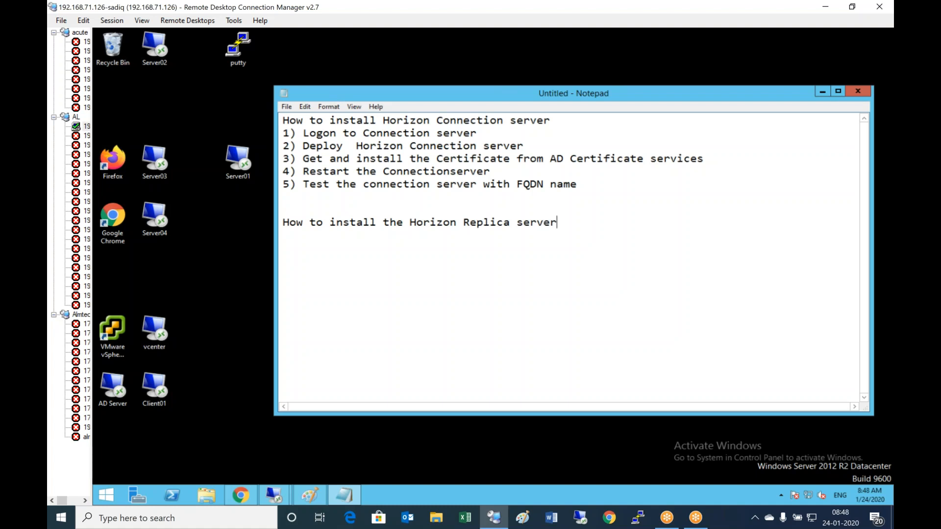
{"action": "type", "text": "connection"}
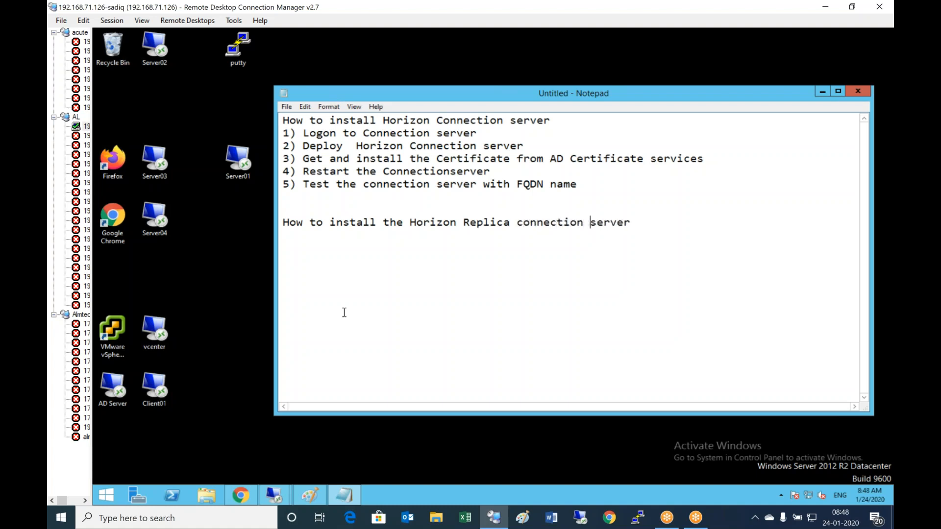
- Check the Horizon 7.10 Setup diagram, then add step '1) Logon to Replication Connection server'
{"action": "left_click", "coordinate": [319, 463]}
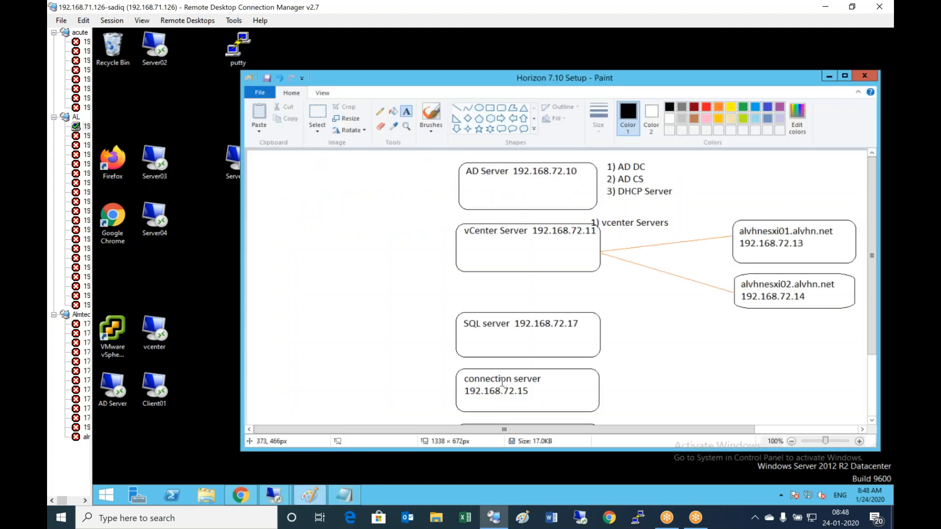
{"action": "scroll", "coordinate": [599, 291], "scroll_direction": "down", "scroll_amount": 3}
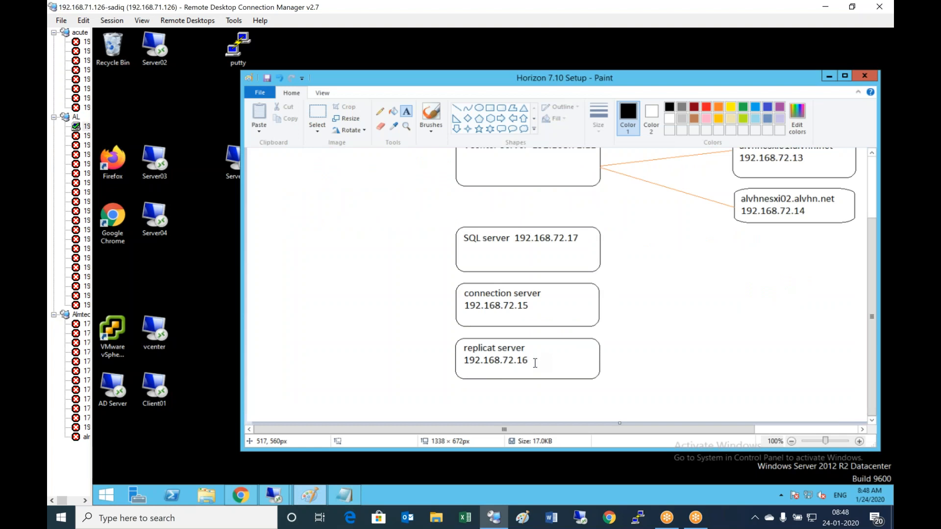
{"action": "left_click", "coordinate": [829, 77]}
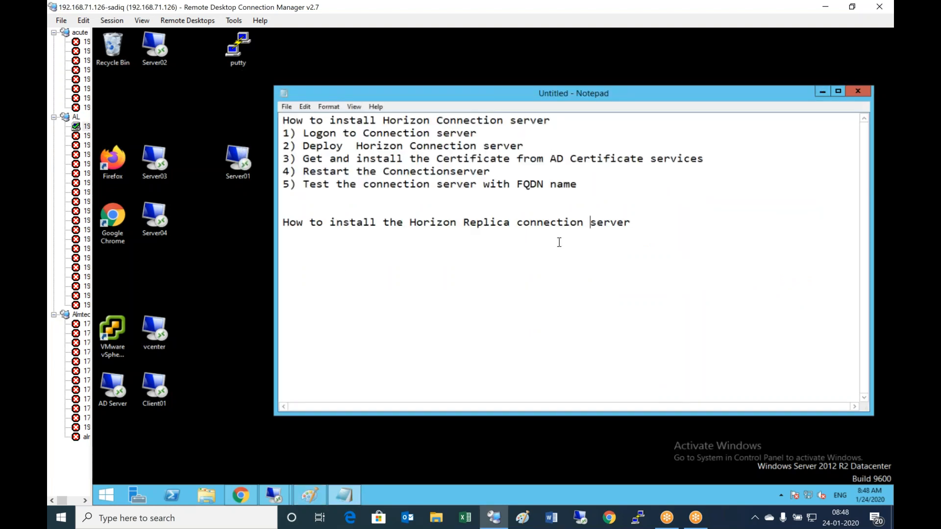
{"action": "left_click", "coordinate": [637, 220]}
{"action": "key", "text": "Return"}
{"action": "type", "text": "1) Logon to Replicati"}
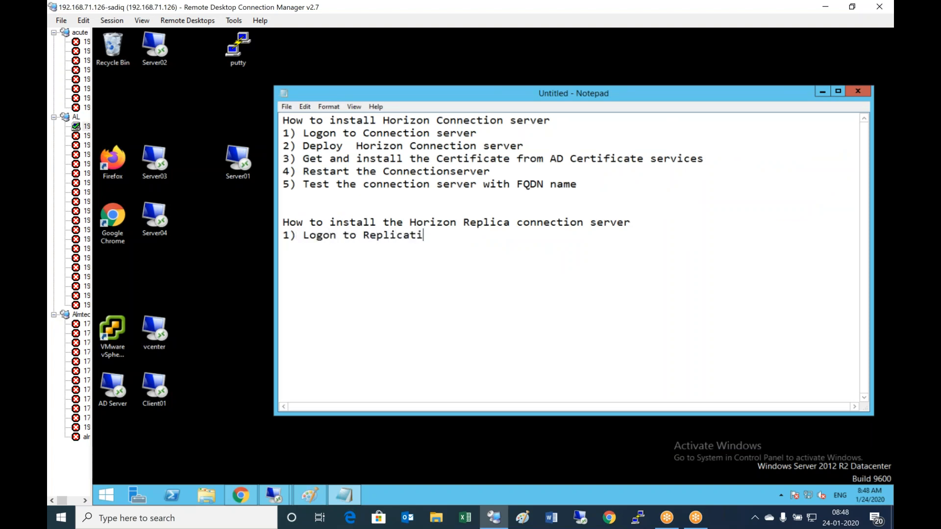
{"action": "type", "text": "on server "}
{"action": "type", "text": "Connection server"}
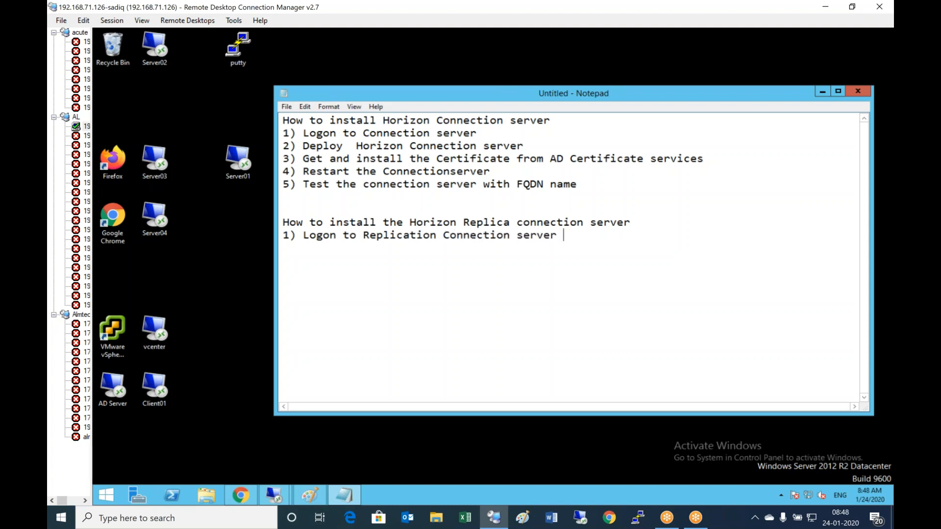
{"action": "type", "text": " 2)"}
- Connect to Server02 and open Local Disk (C:) in File Explorer
{"action": "double_click", "coordinate": [152, 63]}
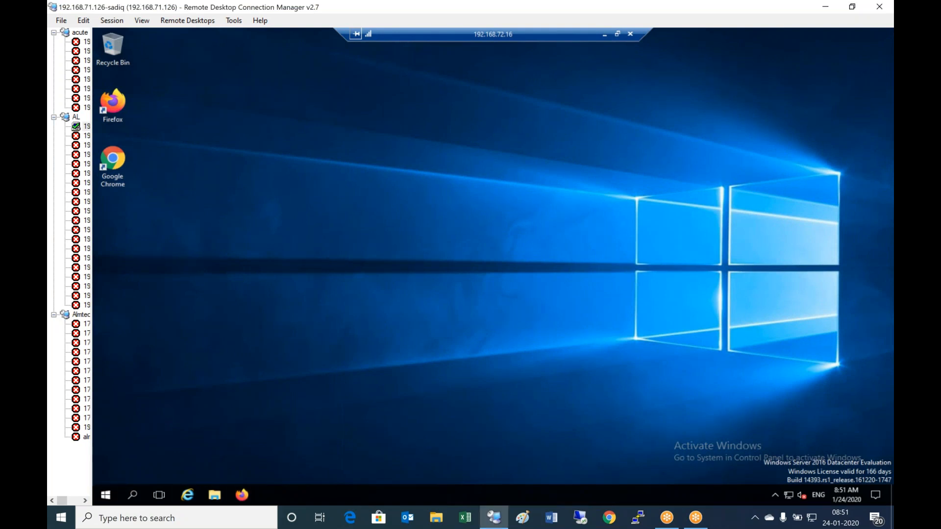
{"action": "left_click", "coordinate": [215, 495]}
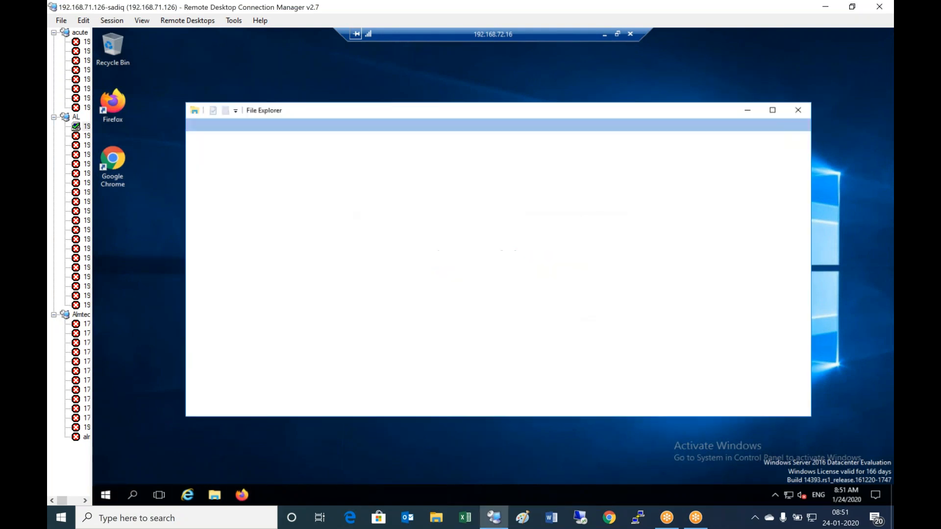
{"action": "left_click", "coordinate": [254, 237]}
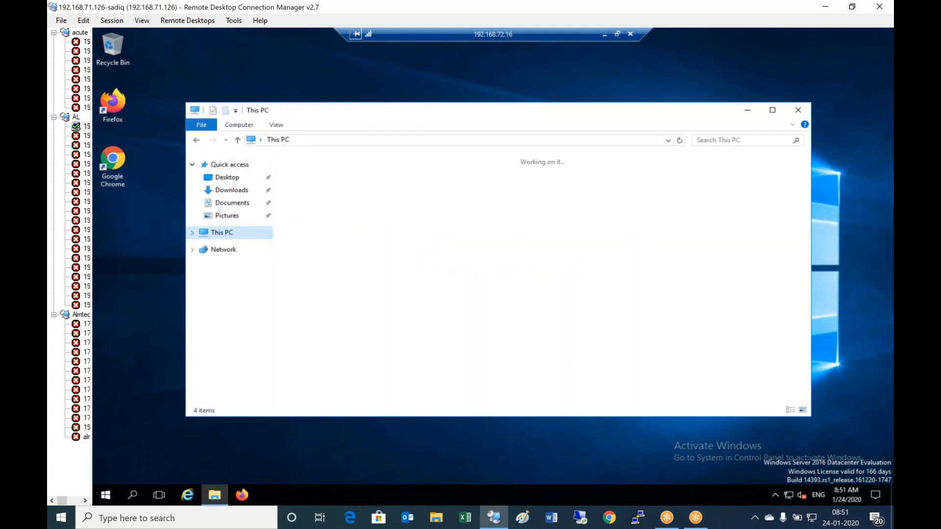
{"action": "left_click", "coordinate": [491, 256]}
{"action": "double_click", "coordinate": [490, 257]}
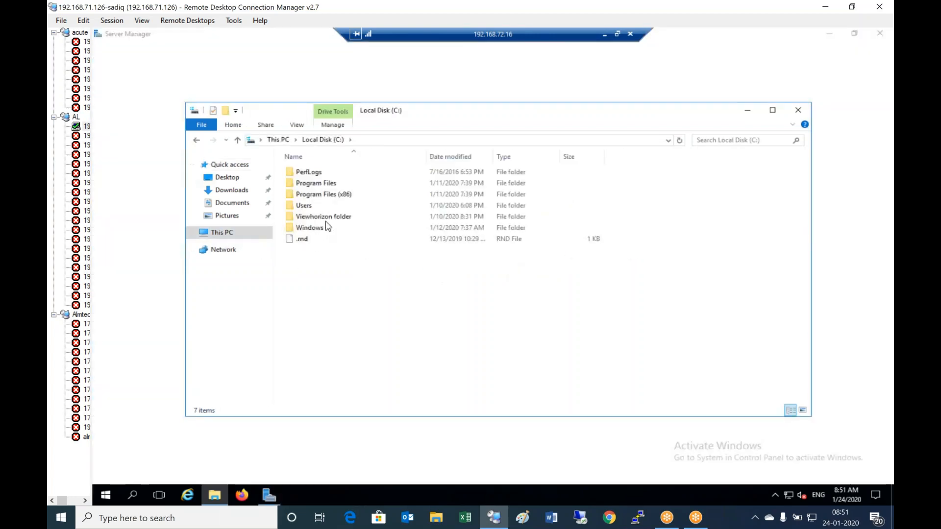
- Run the Connection Server installer from Viewhorizon folder\7.10\Horizon all soft
{"action": "left_click", "coordinate": [325, 217]}
{"action": "double_click", "coordinate": [323, 216]}
{"action": "double_click", "coordinate": [307, 172]}
{"action": "double_click", "coordinate": [334, 207]}
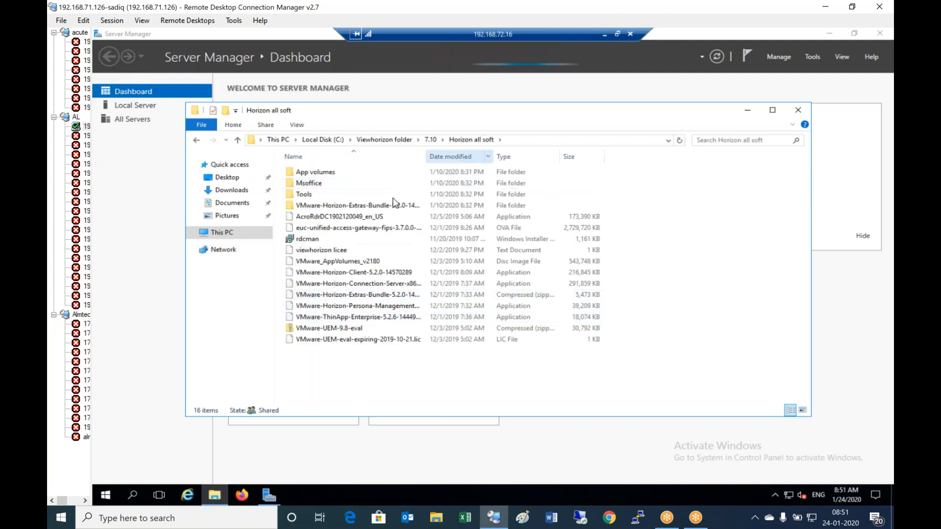
{"action": "left_click", "coordinate": [370, 287]}
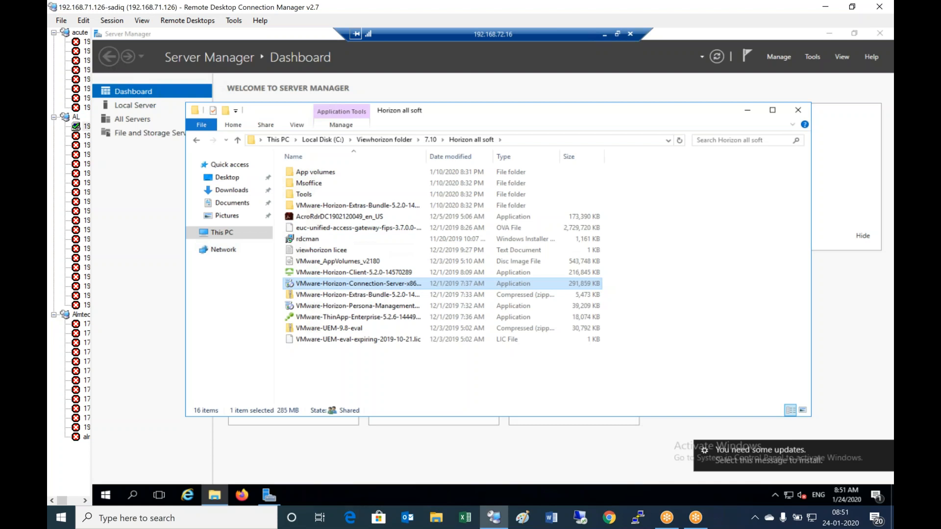
{"action": "left_click", "coordinate": [531, 274]}
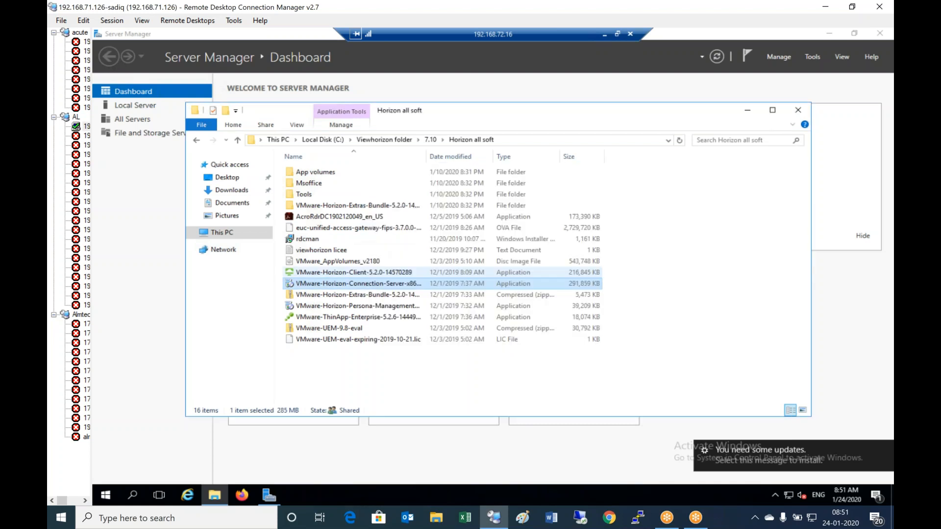
- Close File Explorer and Server Manager on the replica server
{"action": "left_click", "coordinate": [798, 110]}
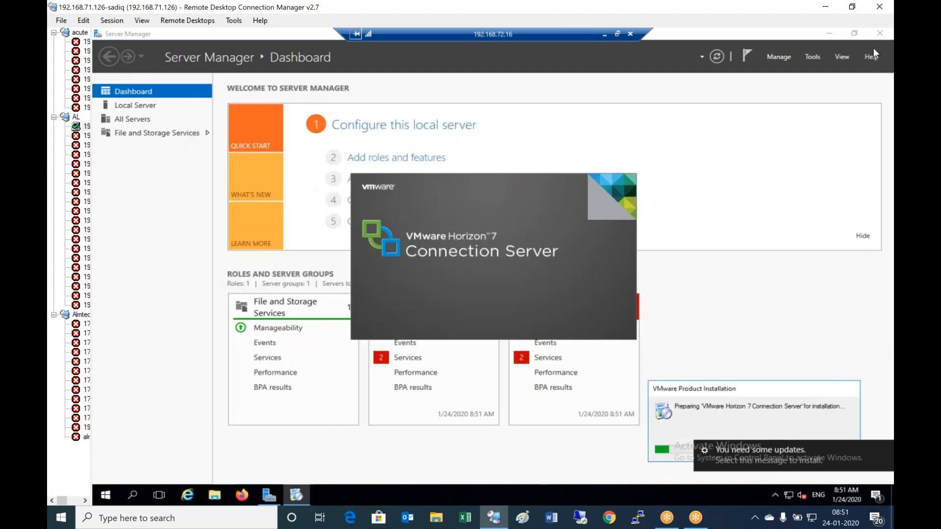
{"action": "left_click", "coordinate": [300, 37]}
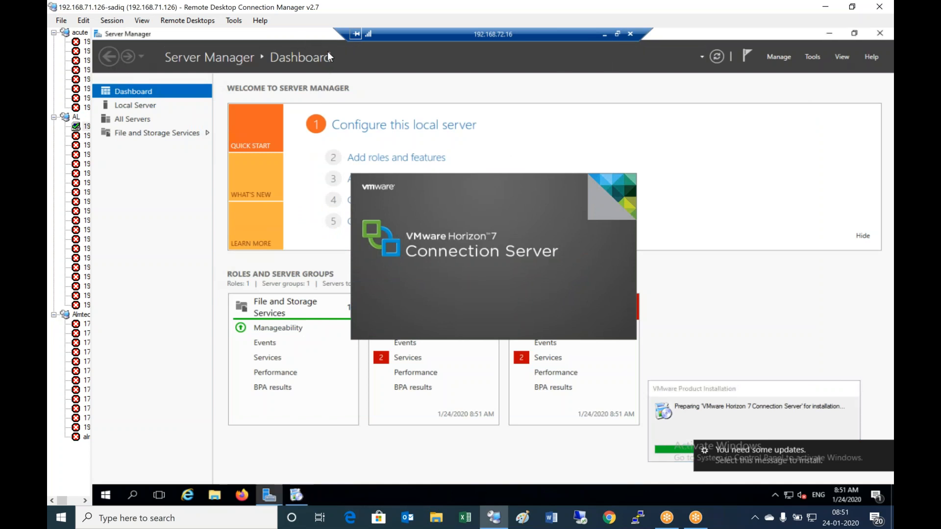
{"action": "right_click", "coordinate": [300, 34]}
{"action": "left_click", "coordinate": [324, 107]}
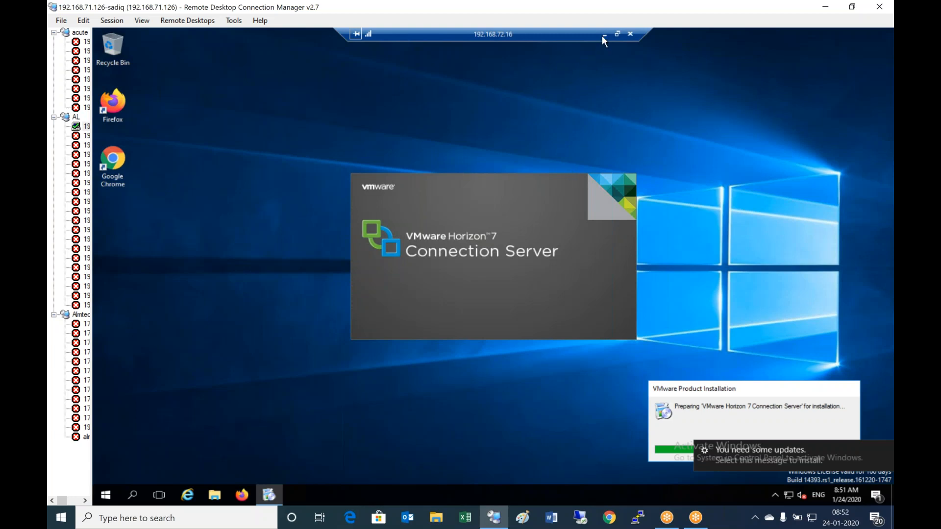
- Minimize the Notepad notes and return to the Server02 session showing the installer
{"action": "left_click", "coordinate": [604, 34]}
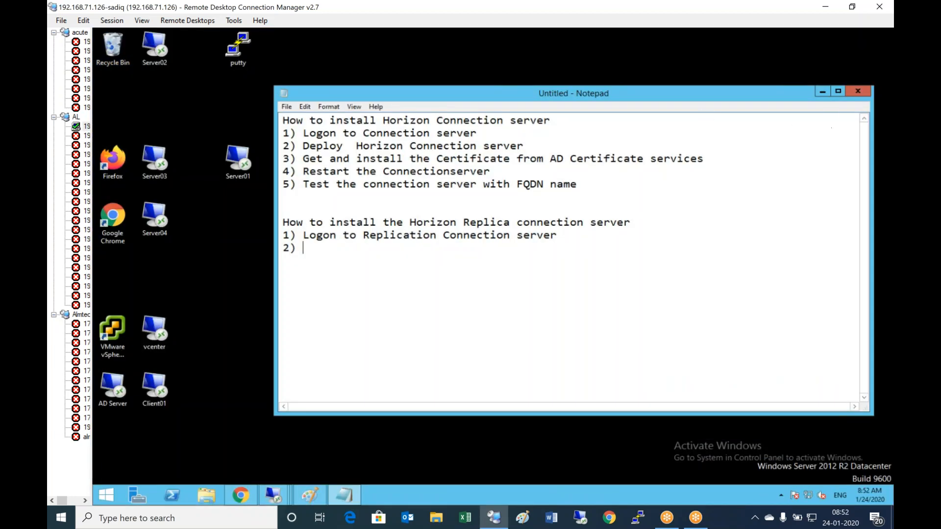
{"action": "left_click", "coordinate": [822, 92]}
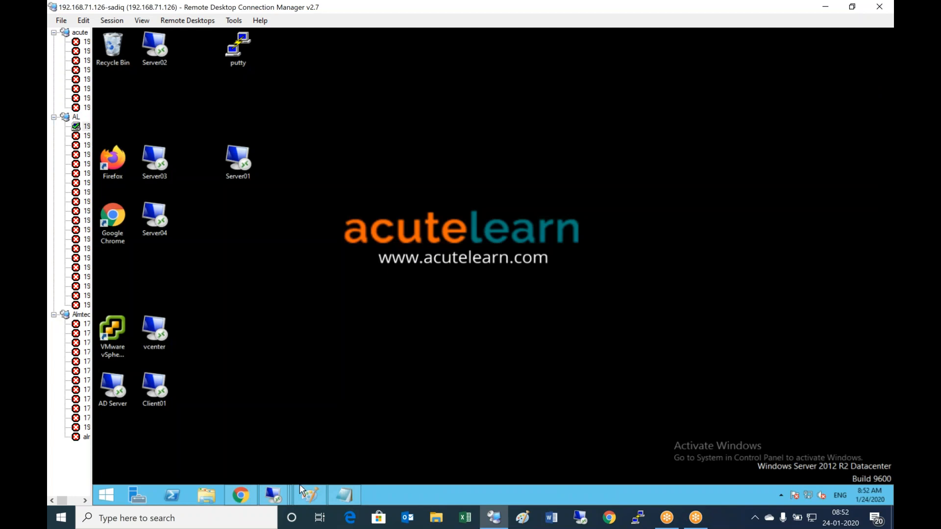
{"action": "mouse_move", "coordinate": [282, 496]}
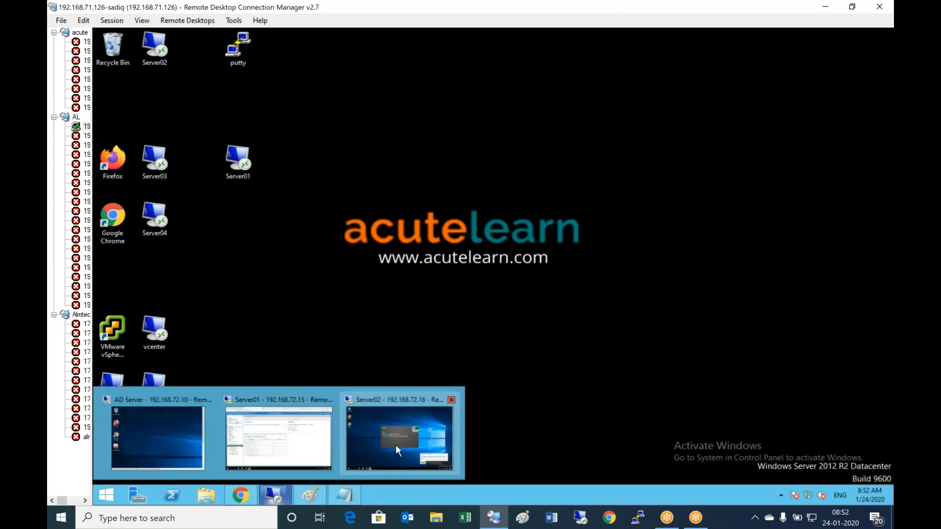
{"action": "left_click", "coordinate": [413, 440]}
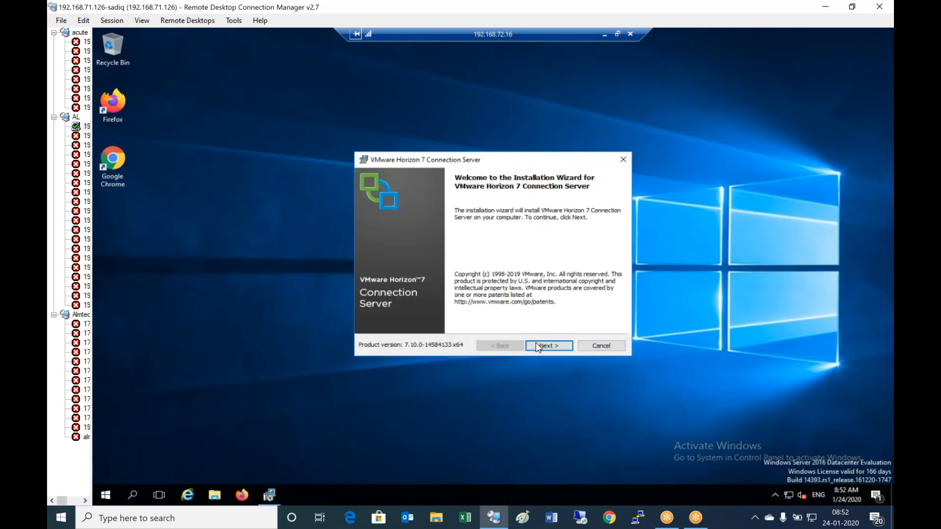
- Accept the license agreement and keep the default installation folder
{"action": "left_click", "coordinate": [554, 345]}
{"action": "left_click", "coordinate": [448, 309]}
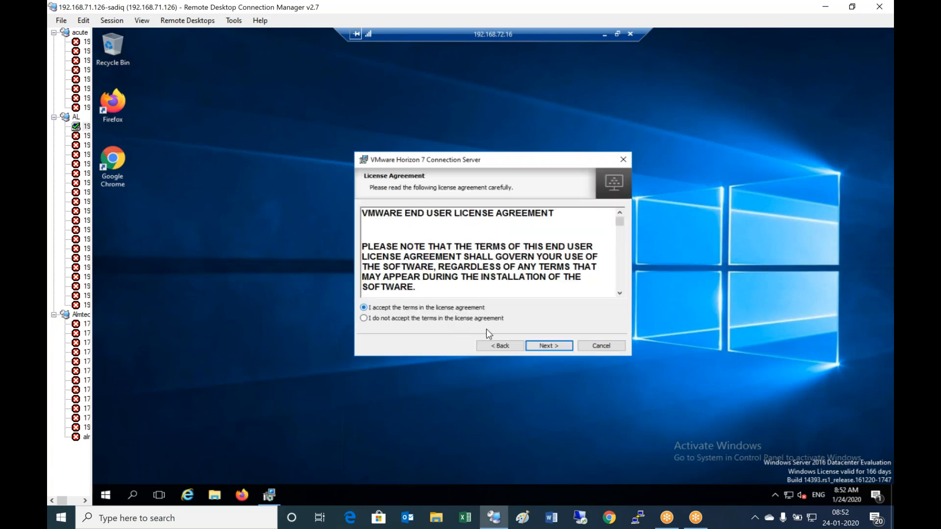
{"action": "left_click", "coordinate": [557, 344]}
{"action": "left_click", "coordinate": [562, 343]}
- Enable FIPS, choose Horizon 7 Replica Server, and set source server alvhnsrv01.alvhn.net
{"action": "left_click", "coordinate": [387, 327]}
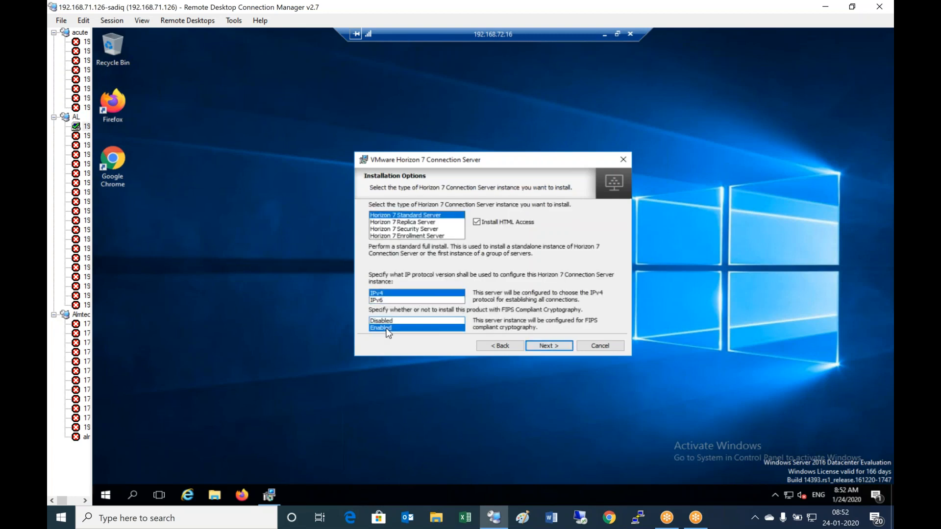
{"action": "left_click", "coordinate": [417, 224]}
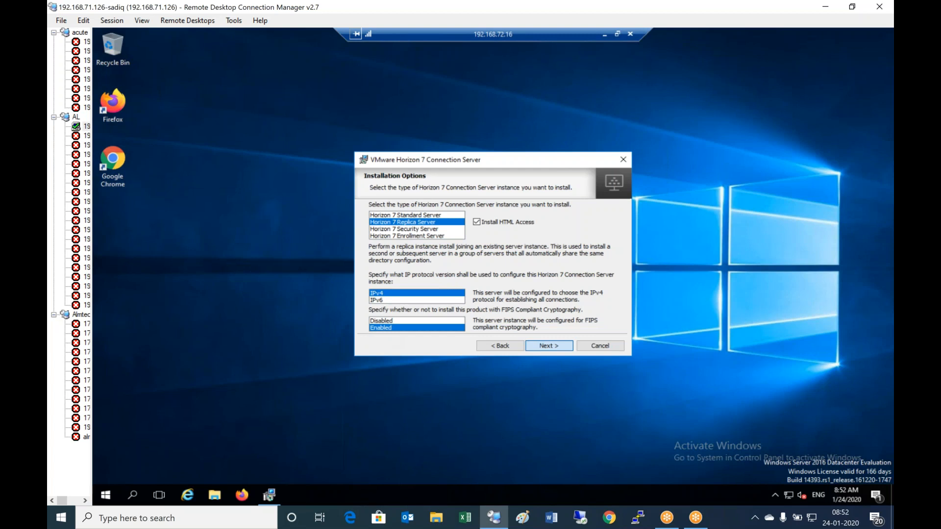
{"action": "key", "text": "Return"}
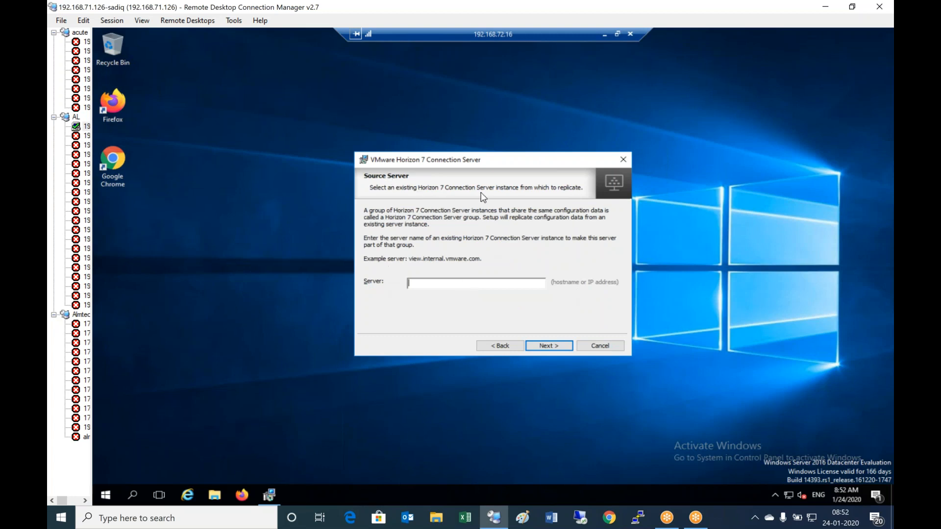
{"action": "type", "text": "alvhnsrv01.alvhn.net"}
{"action": "left_click", "coordinate": [549, 345]}
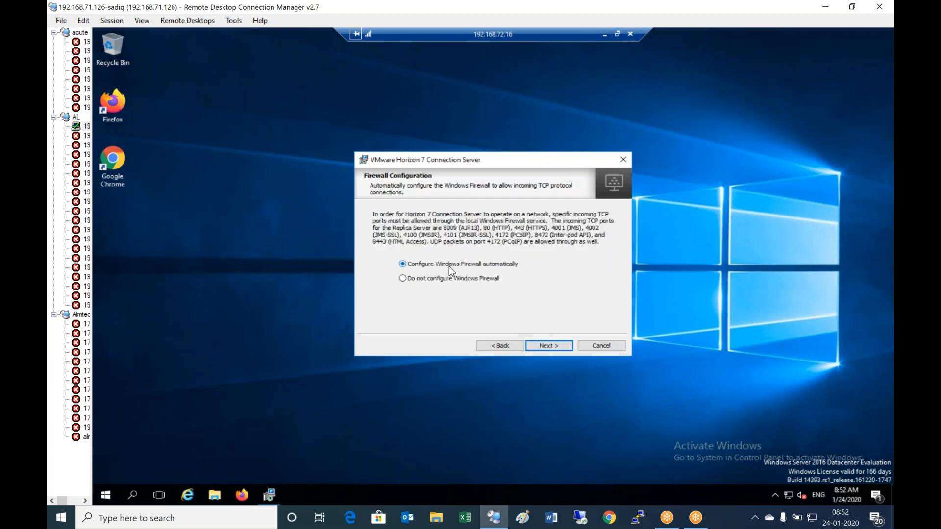
- Finish the replica server install without showing the documentation, then return to the Notepad notes
{"action": "left_click", "coordinate": [558, 349]}
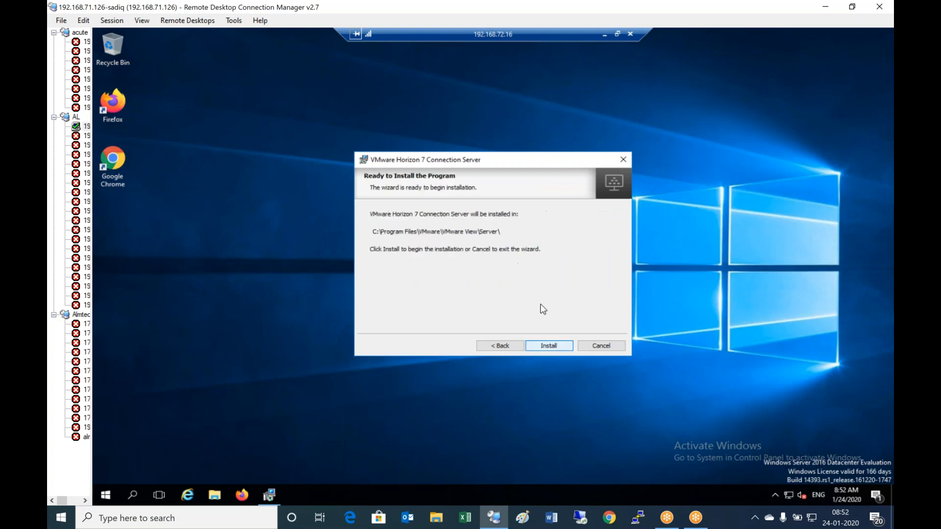
{"action": "left_click", "coordinate": [560, 345]}
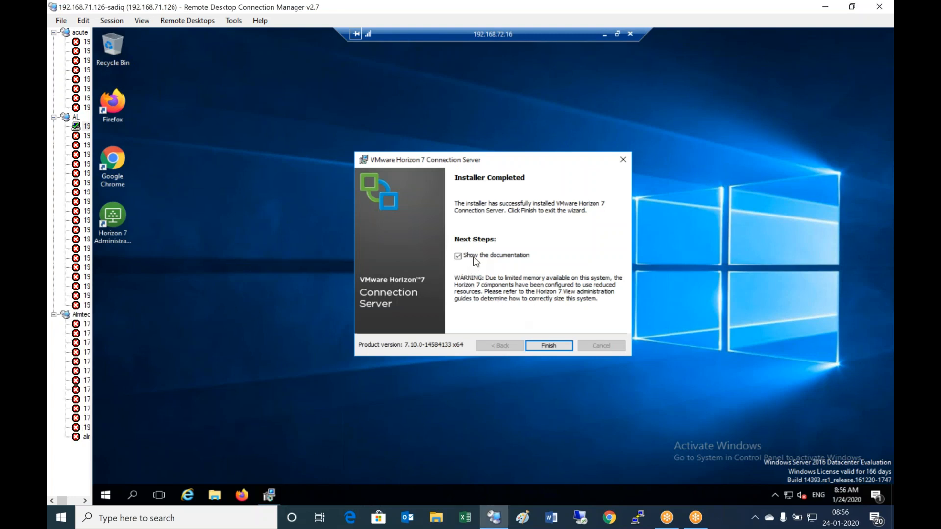
{"action": "left_click", "coordinate": [458, 256]}
{"action": "left_click", "coordinate": [548, 347]}
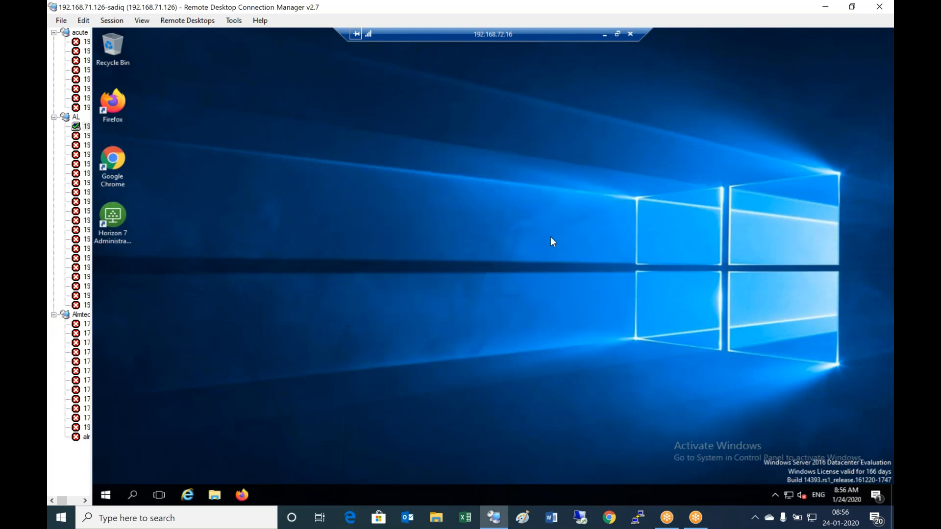
{"action": "left_click", "coordinate": [603, 34]}
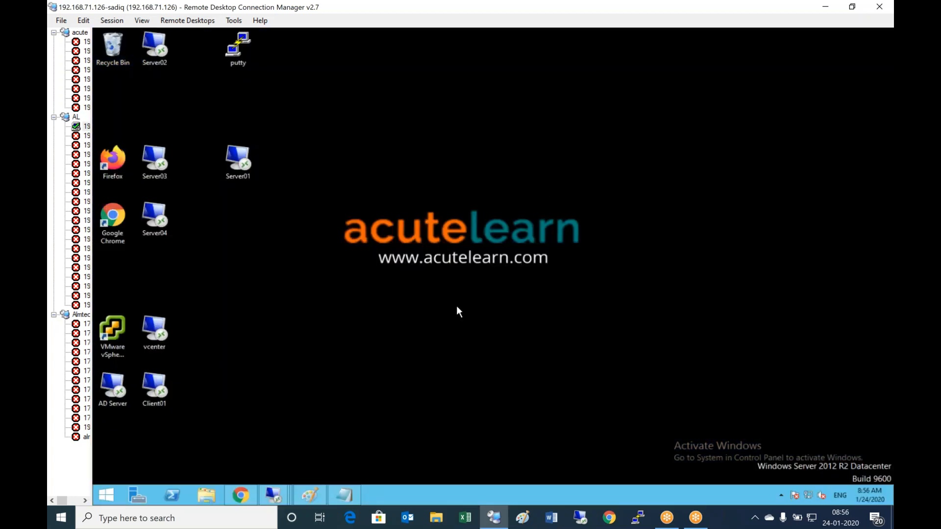
{"action": "left_click", "coordinate": [354, 488]}
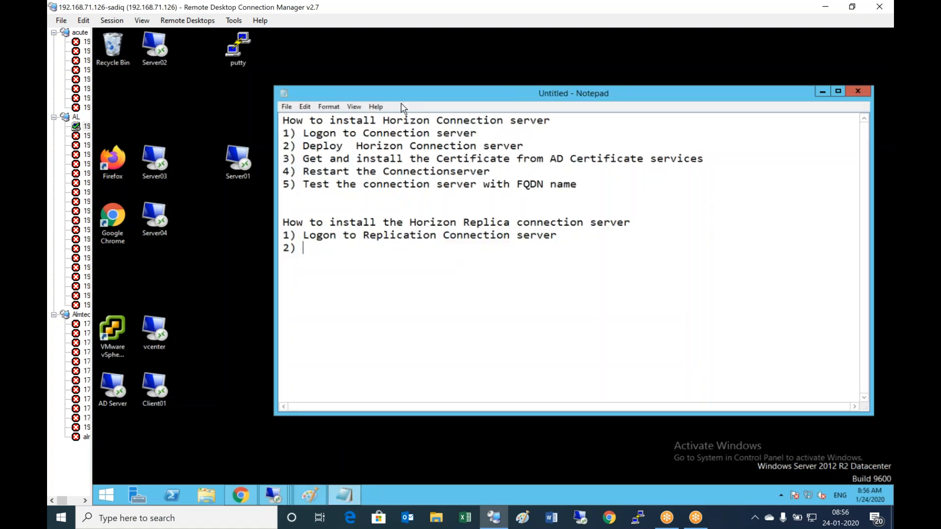
- Add checklist lines '2) Deploy Horizon Replica server' and '3) Get and install the certificate from AD certificate services'
{"action": "left_click_drag", "start_coordinate": [410, 98], "coordinate": [456, 103]}
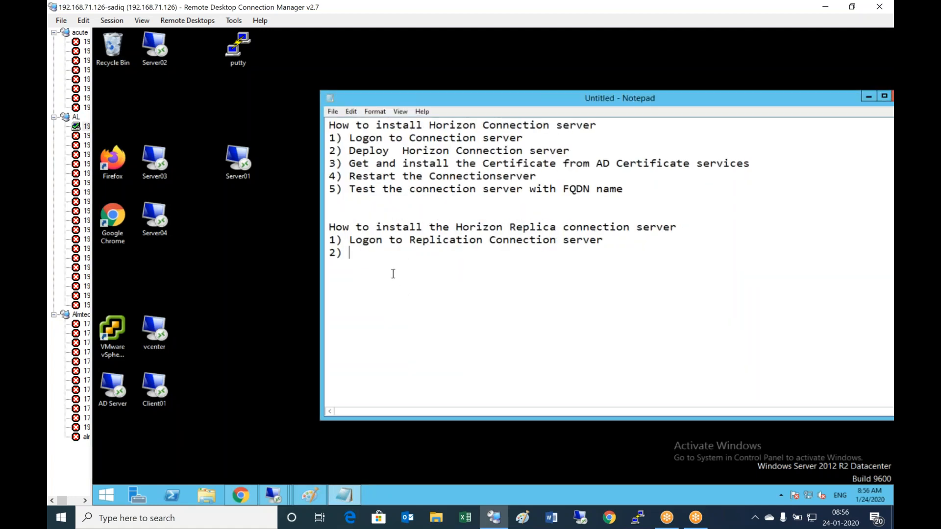
{"action": "type", "text": "Deploy Horizon"}
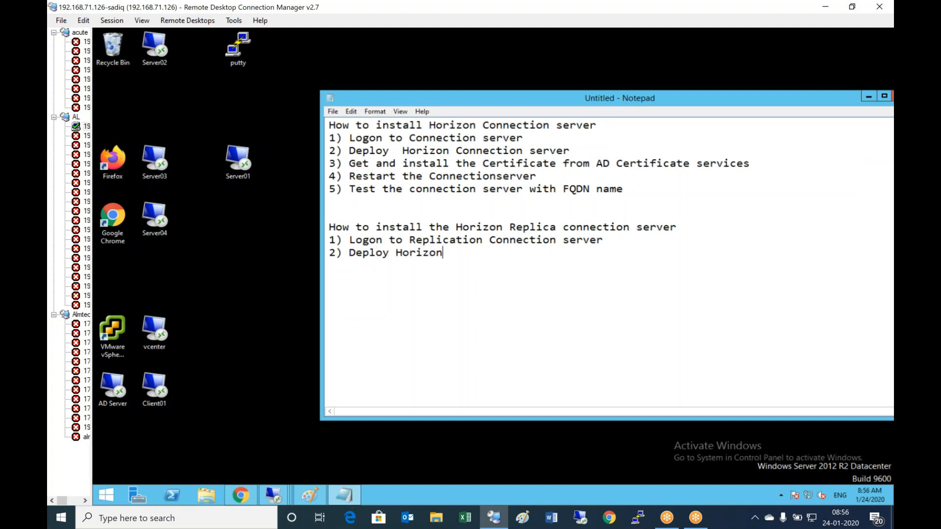
{"action": "type", "text": " Replica server"}
{"action": "key", "text": "Return"}
{"action": "type", "text": "3"}
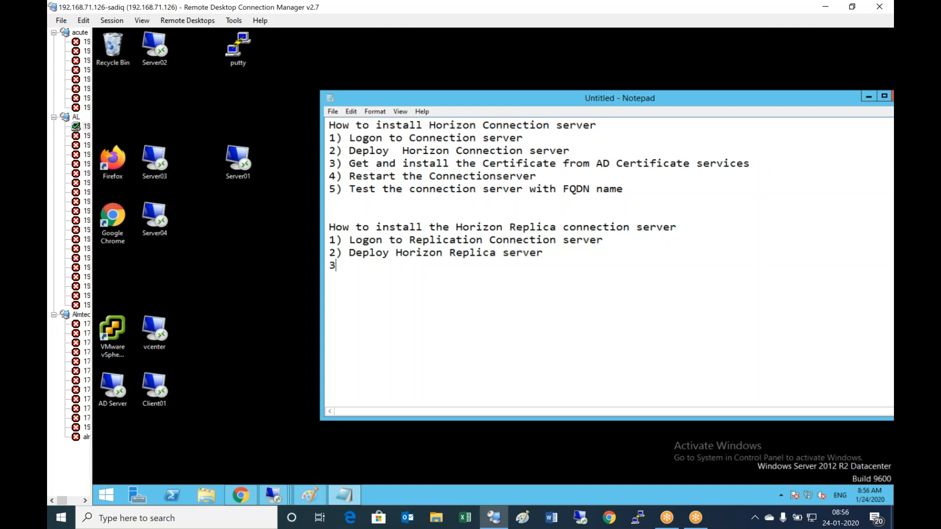
{"action": "type", "text": ") Get and install"}
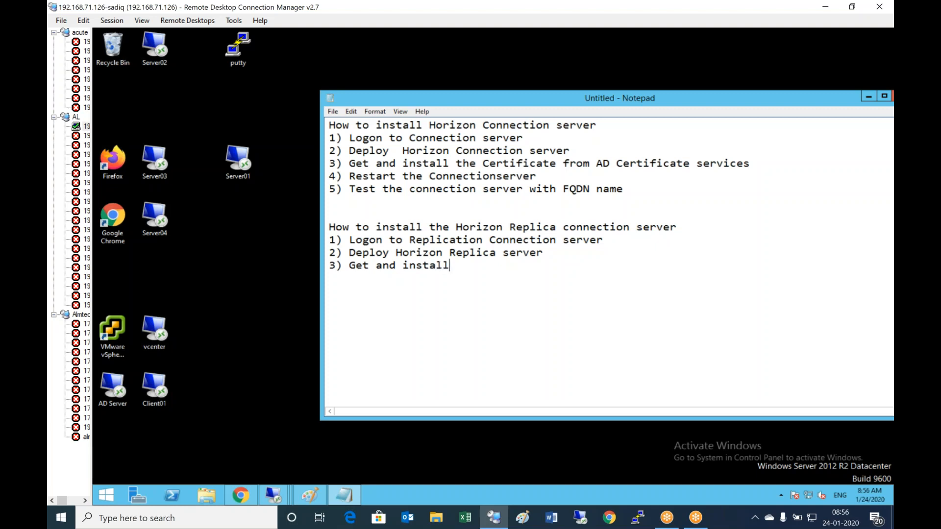
{"action": "type", "text": " the certificate from A"}
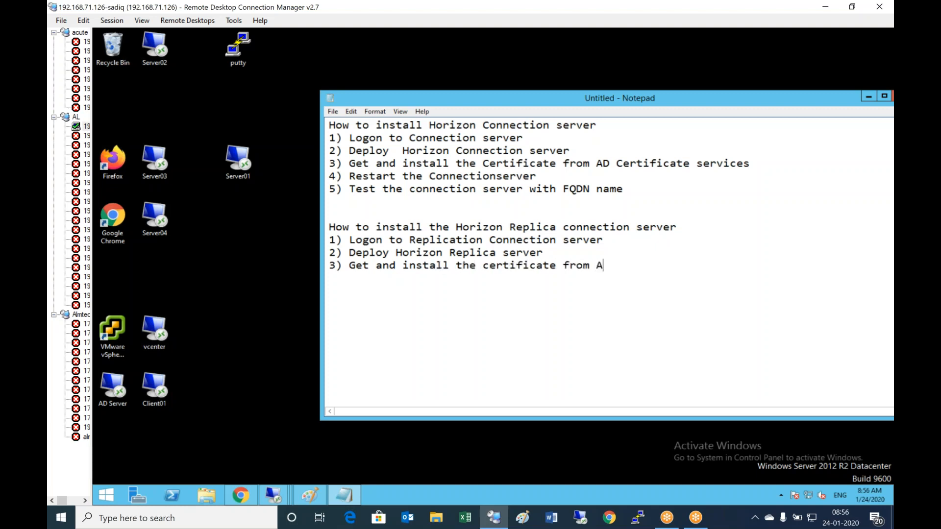
{"action": "type", "text": "D certificate services"}
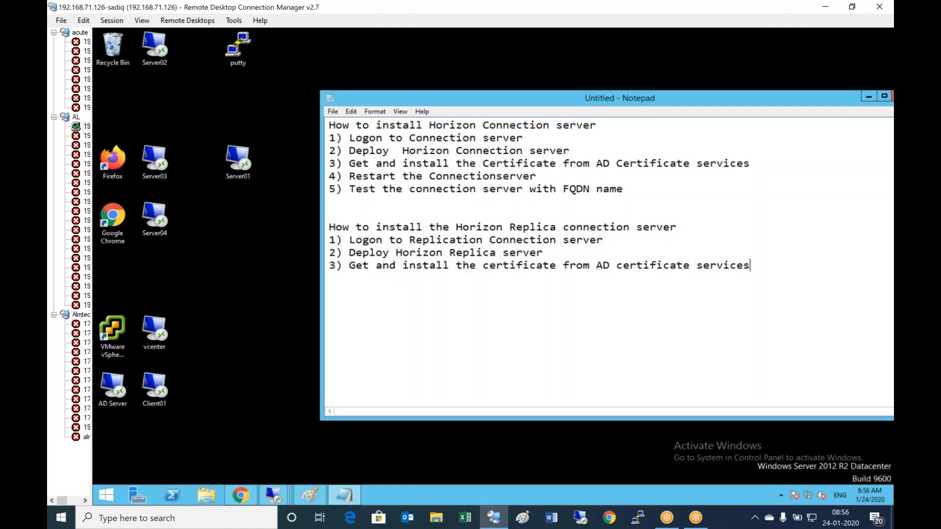
{"action": "key", "text": "Return"}
- Switch to the Server02 session and launch mmc from the Run box
{"action": "left_click", "coordinate": [287, 494]}
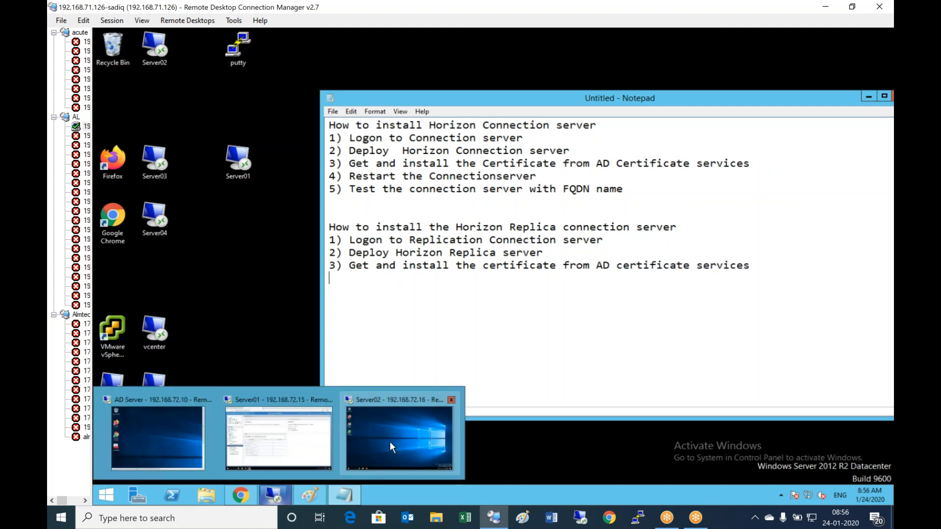
{"action": "left_click", "coordinate": [404, 434]}
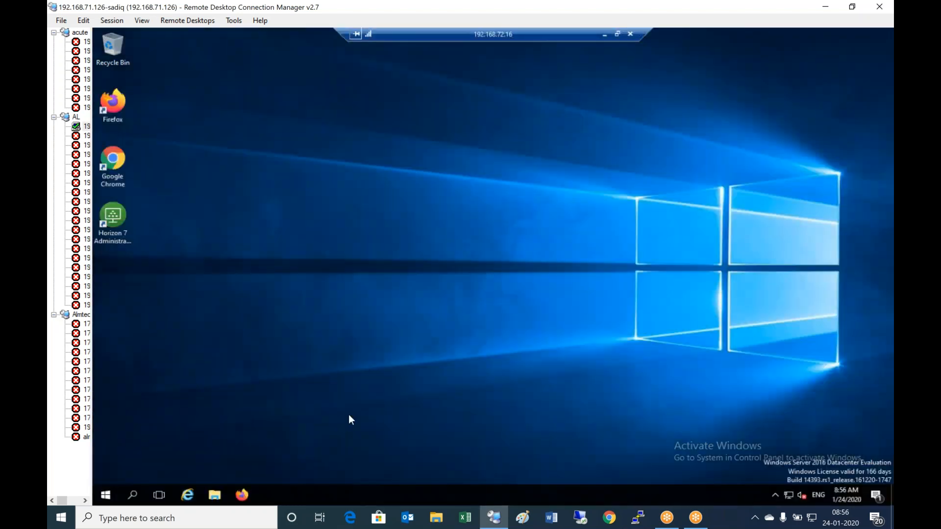
{"action": "right_click", "coordinate": [106, 497]}
{"action": "left_click", "coordinate": [172, 442]}
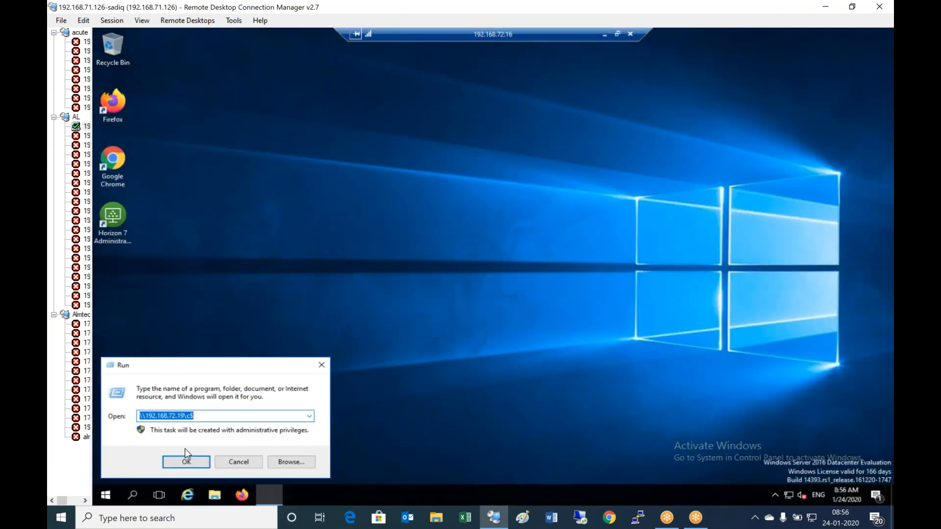
{"action": "type", "text": "mmc"}
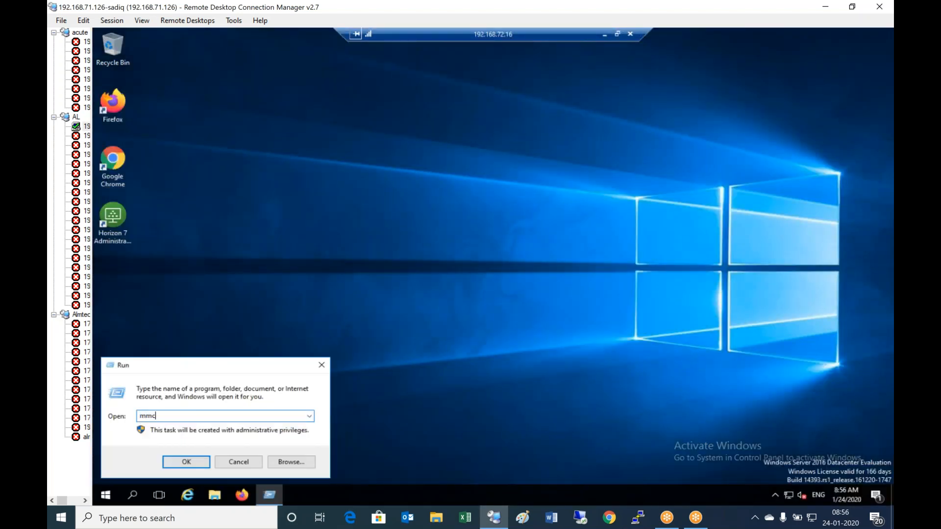
{"action": "key", "text": "Return"}
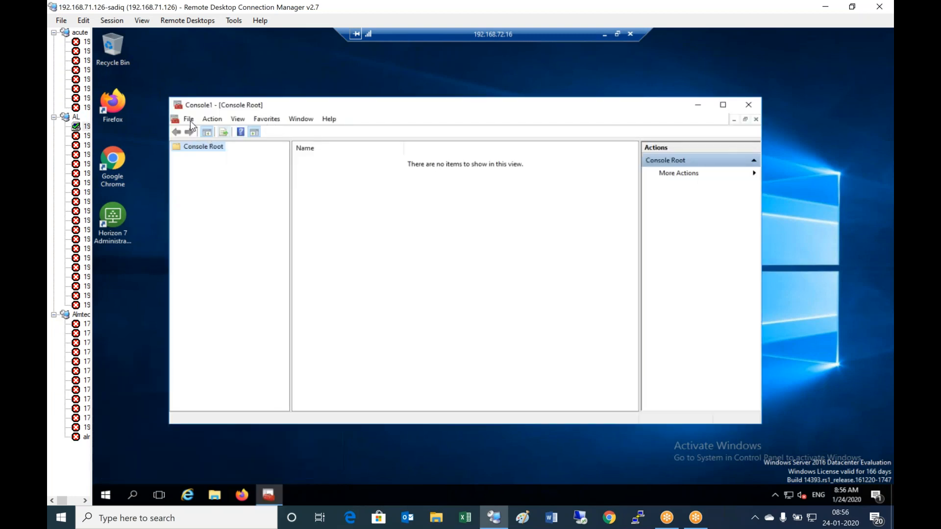
- Add the Certificates snap-in for the local computer account to the console
{"action": "left_click", "coordinate": [190, 120]}
{"action": "left_click", "coordinate": [224, 184]}
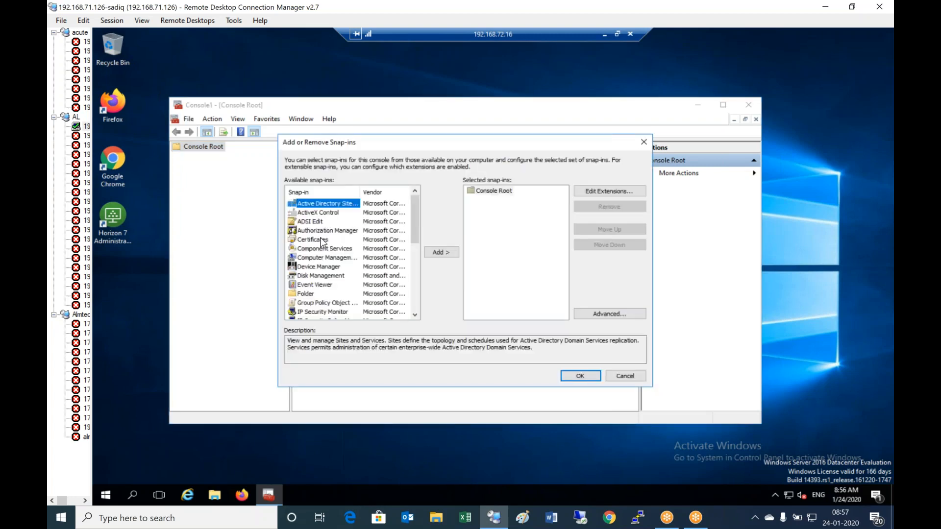
{"action": "left_click", "coordinate": [321, 240]}
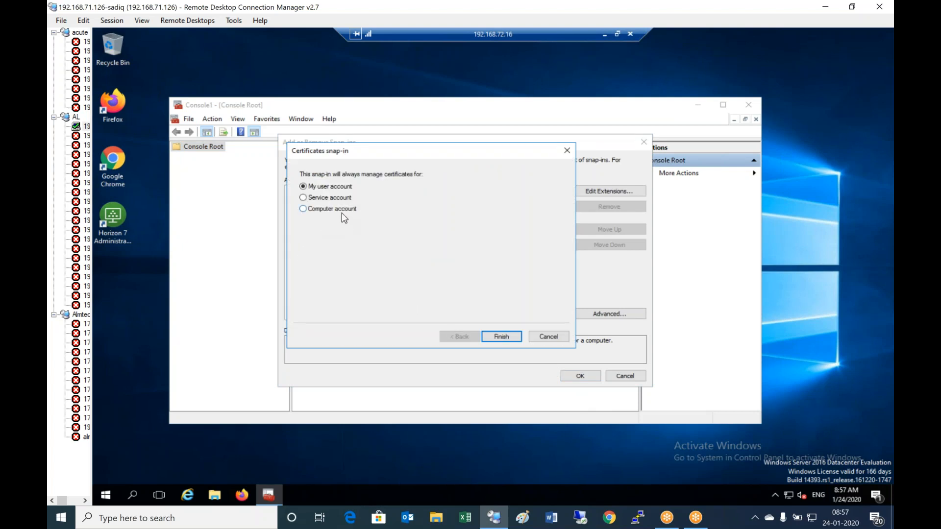
{"action": "left_click", "coordinate": [316, 209]}
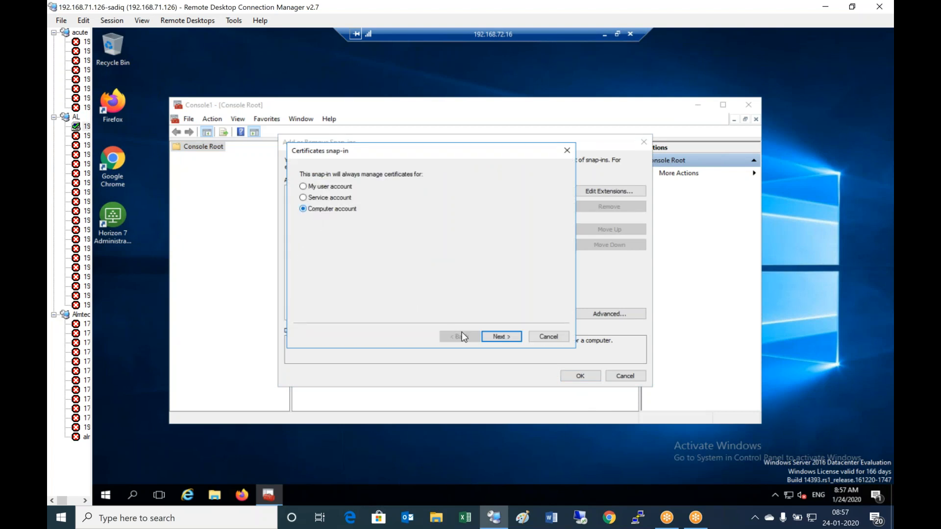
{"action": "left_click", "coordinate": [517, 339]}
{"action": "left_click", "coordinate": [505, 336]}
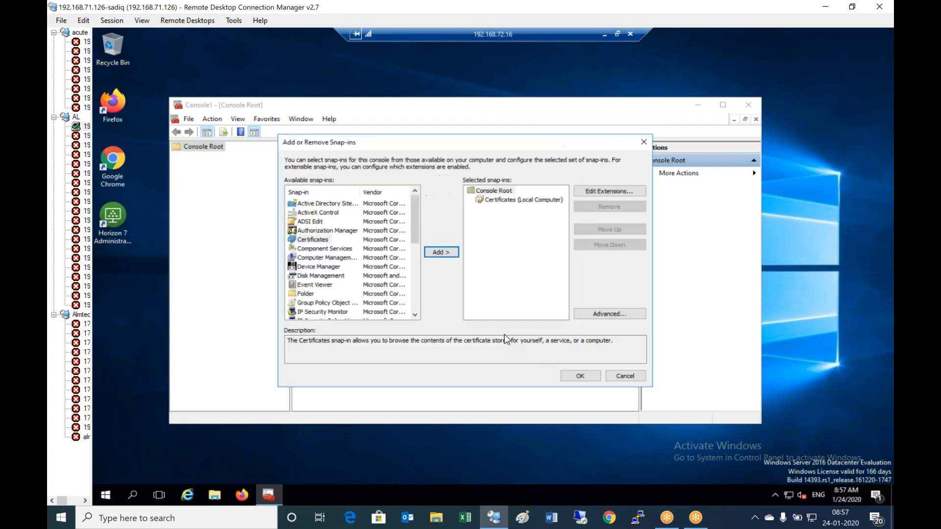
{"action": "left_click", "coordinate": [580, 377]}
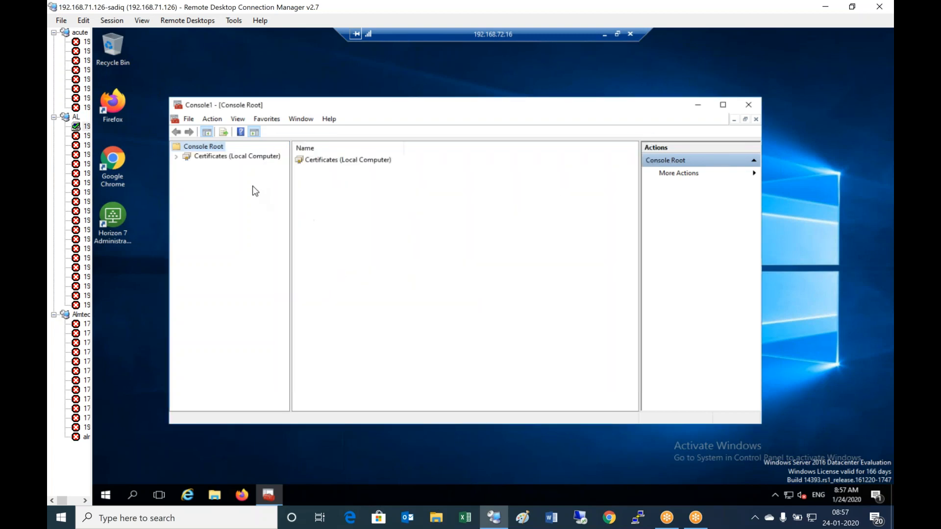
- Browse to the Personal certificates and open the alvhnsrv02.alvhn.net certificate's properties
{"action": "double_click", "coordinate": [238, 157]}
{"action": "double_click", "coordinate": [208, 170]}
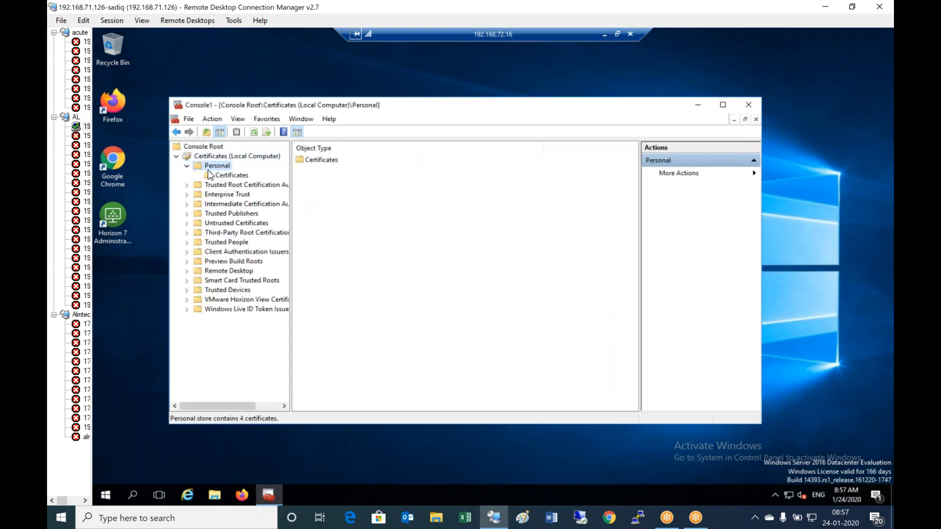
{"action": "left_click", "coordinate": [233, 176]}
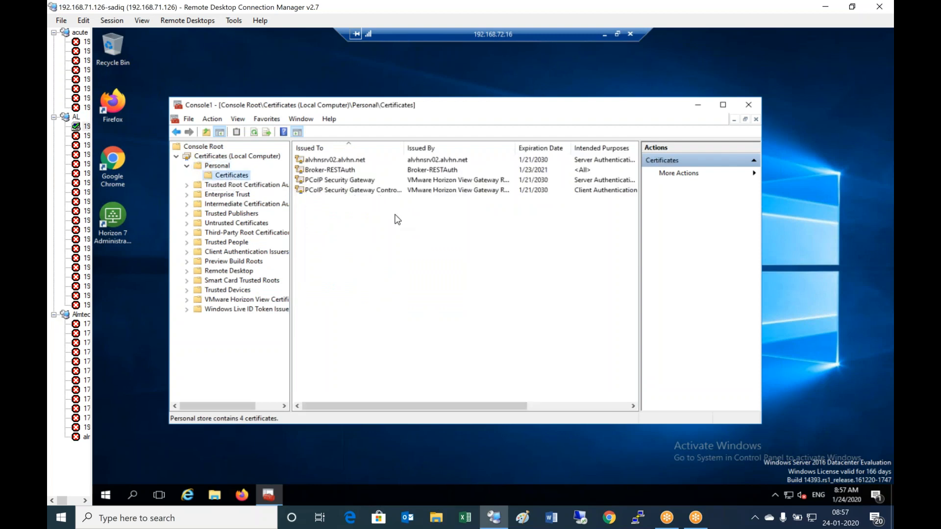
{"action": "left_click", "coordinate": [445, 162]}
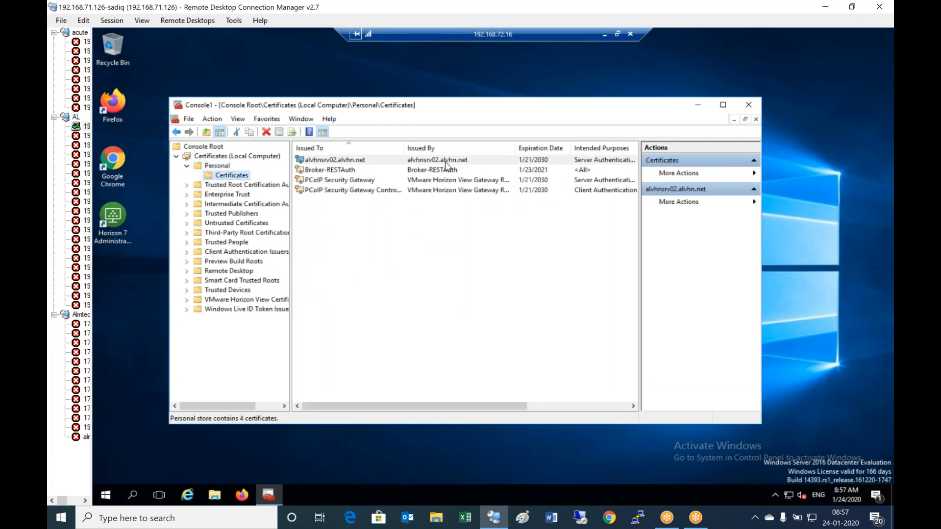
{"action": "right_click", "coordinate": [445, 162]}
{"action": "left_click", "coordinate": [481, 238]}
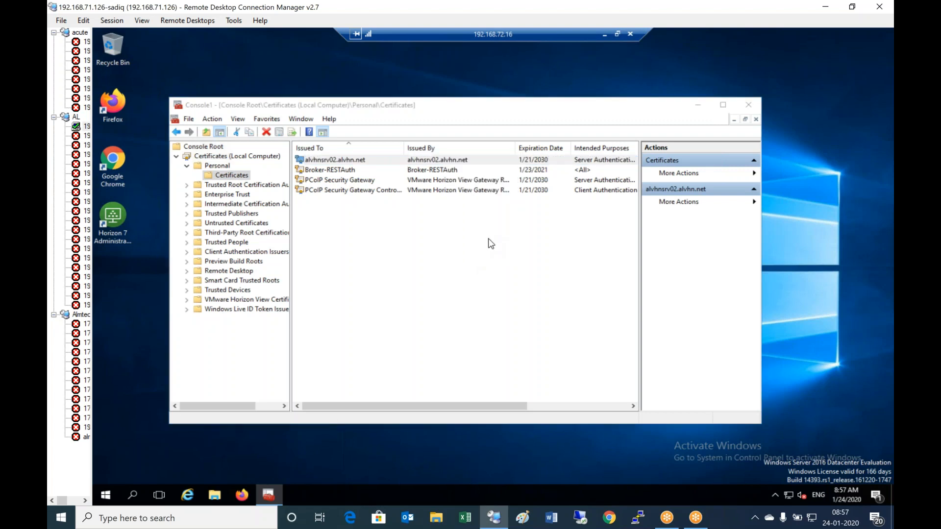
- Change the certificate's friendly name from vdm to test and apply it
{"action": "key", "text": "BackSpace"}
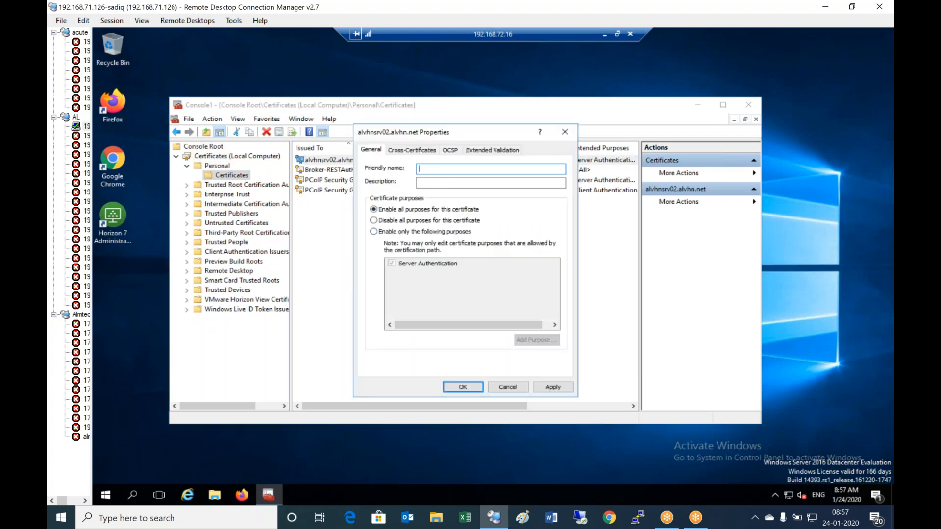
{"action": "type", "text": "test"}
{"action": "left_click", "coordinate": [551, 387]}
{"action": "left_click", "coordinate": [463, 386]}
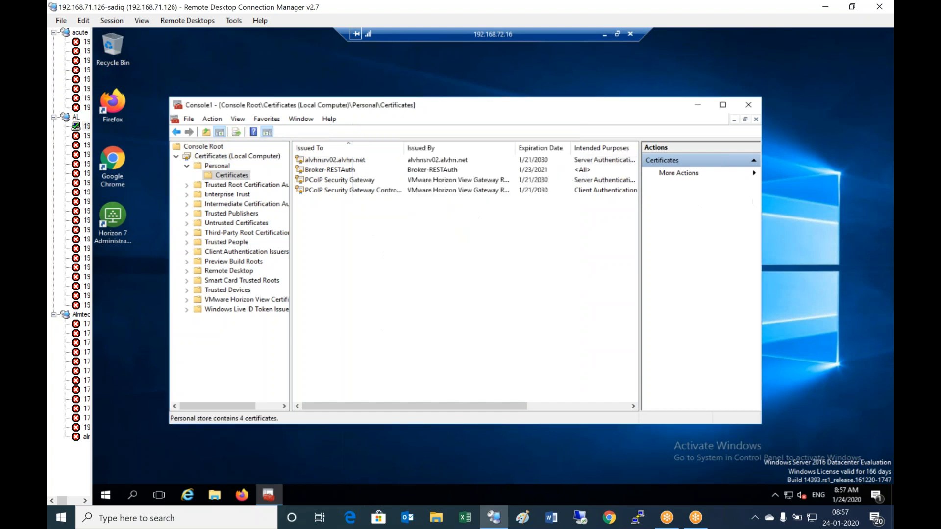
{"action": "left_click", "coordinate": [722, 180]}
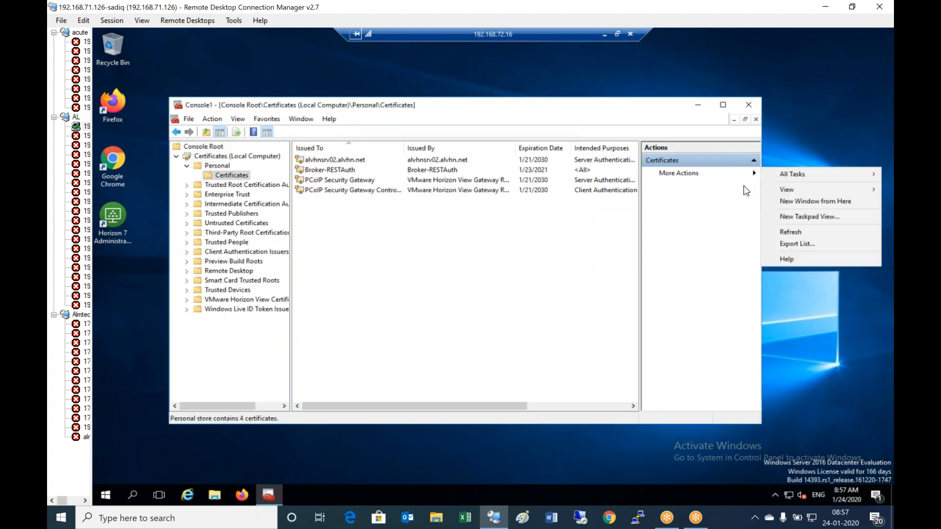
- Request a new certificate via Active Directory Enrollment Policy, selecting the Computer template
{"action": "mouse_move", "coordinate": [810, 178]}
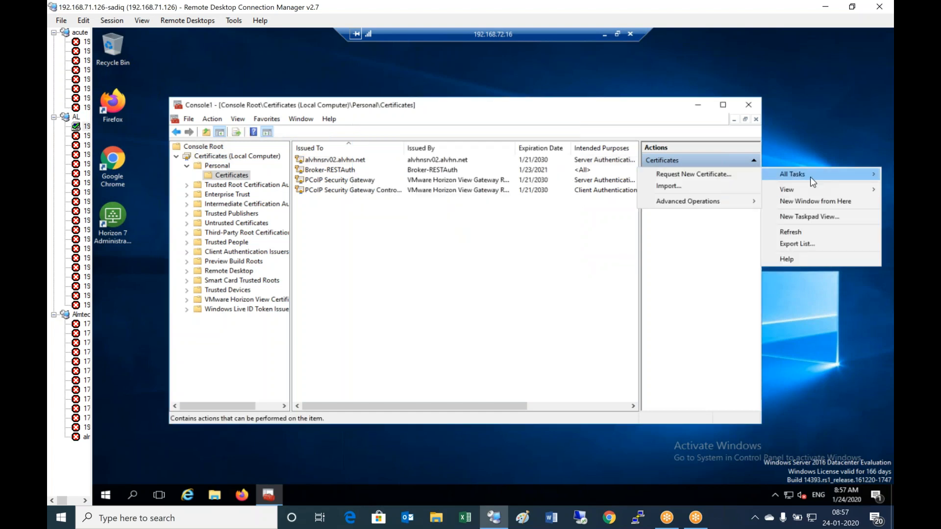
{"action": "left_click", "coordinate": [722, 175]}
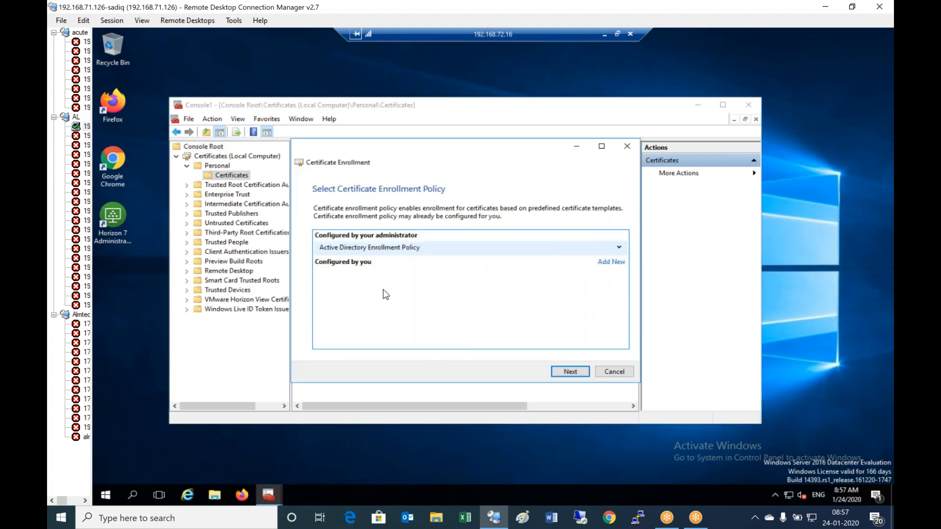
{"action": "left_click", "coordinate": [570, 371]}
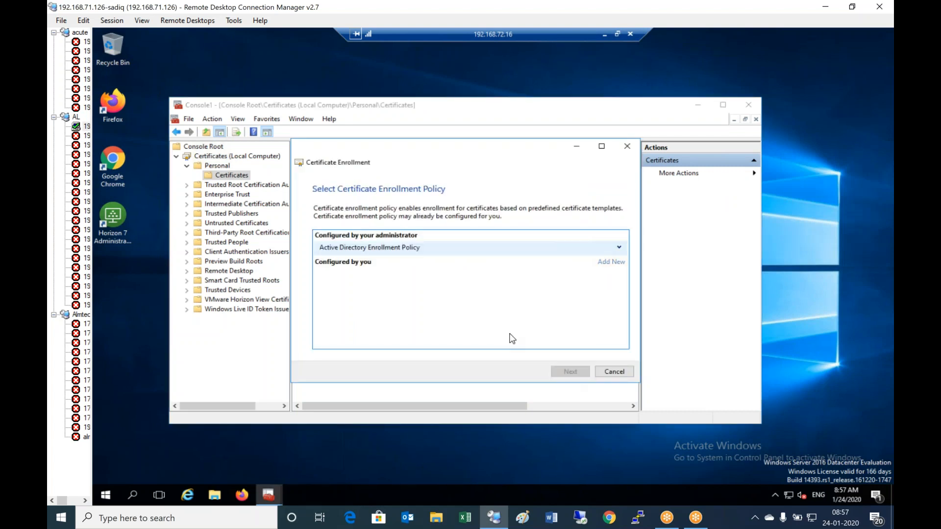
{"action": "left_click", "coordinate": [324, 250]}
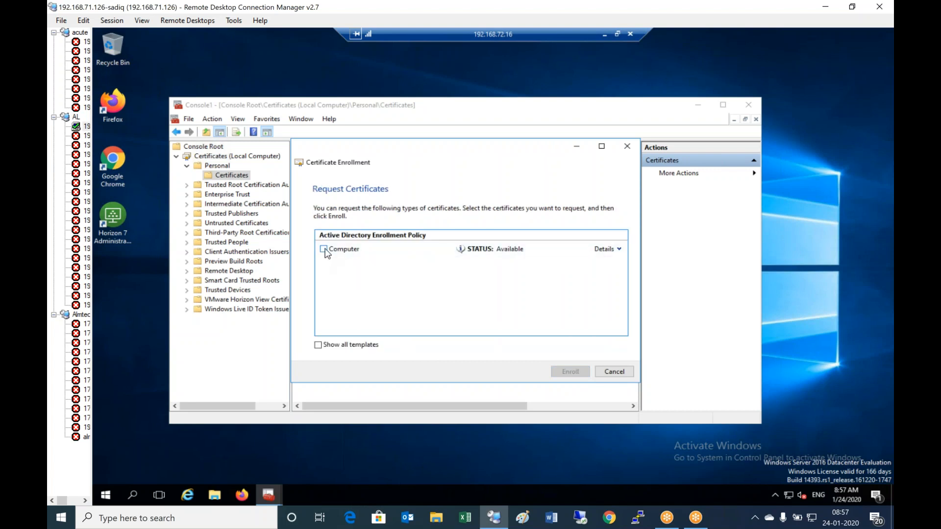
{"action": "left_click", "coordinate": [619, 249]}
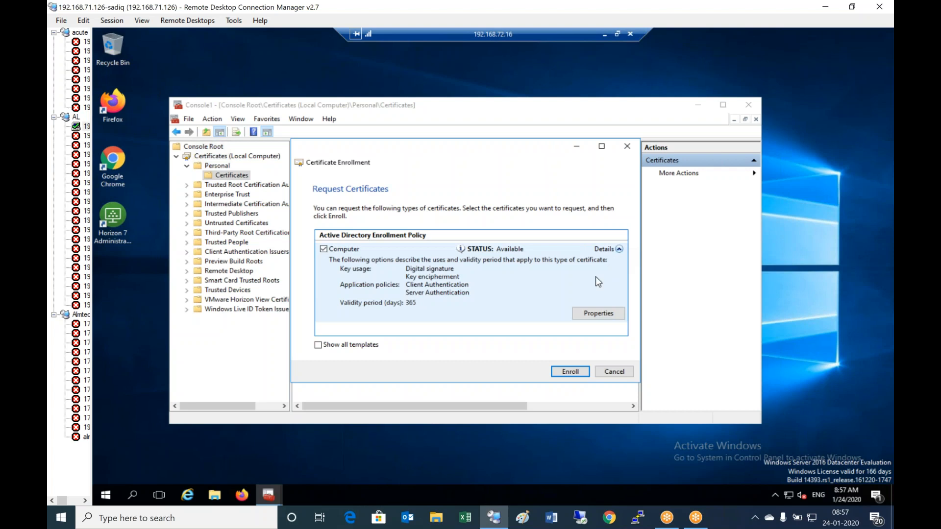
- Give the Computer certificate friendly name vdm and an exportable private key, then enroll it
{"action": "left_click", "coordinate": [609, 316]}
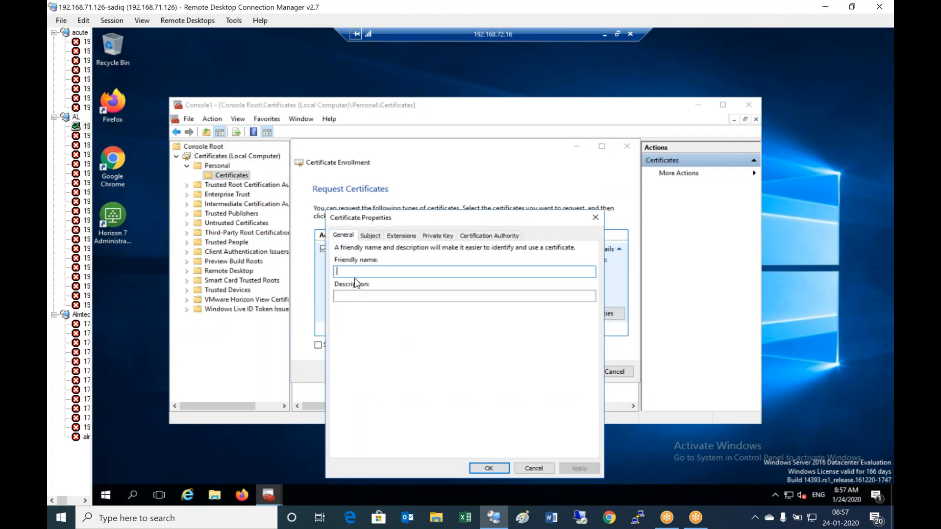
{"action": "type", "text": "vdm"}
{"action": "left_click", "coordinate": [442, 234]}
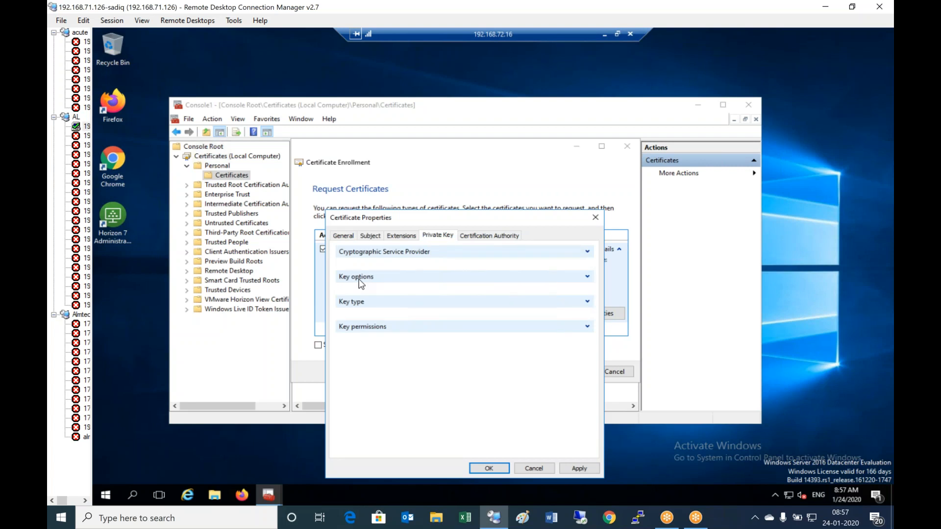
{"action": "left_click", "coordinate": [587, 277]}
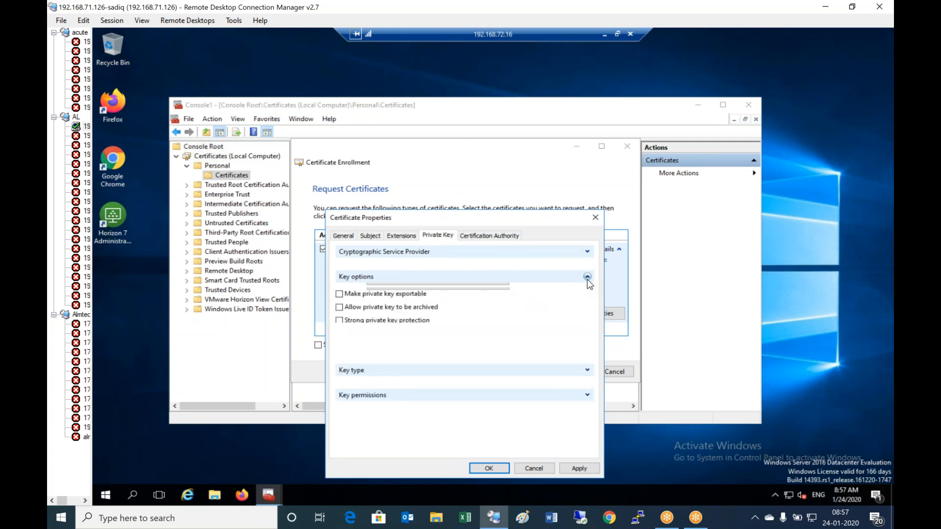
{"action": "left_click", "coordinate": [339, 316]}
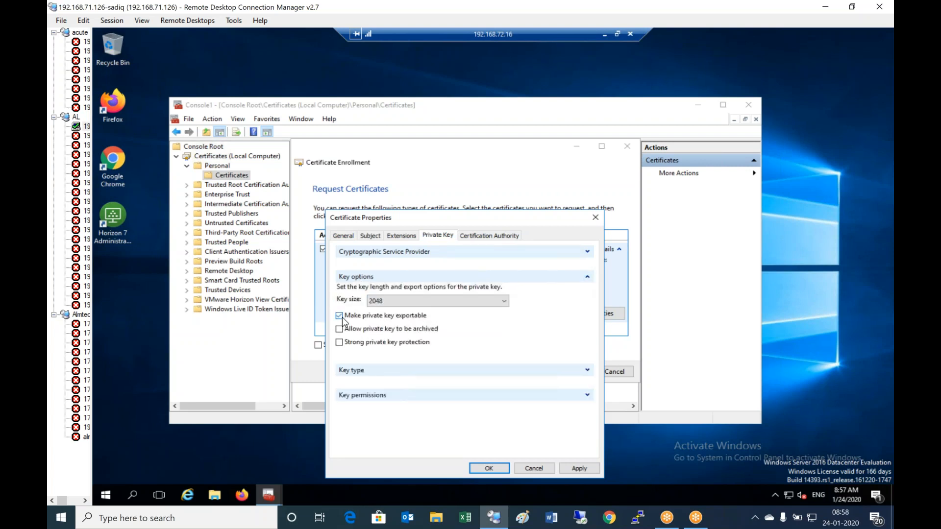
{"action": "left_click", "coordinate": [499, 237]}
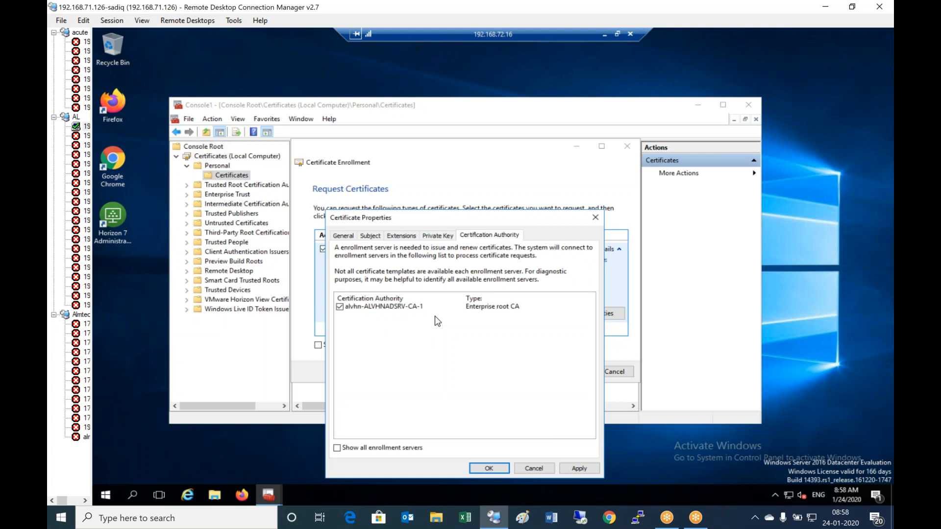
{"action": "left_click", "coordinate": [490, 469]}
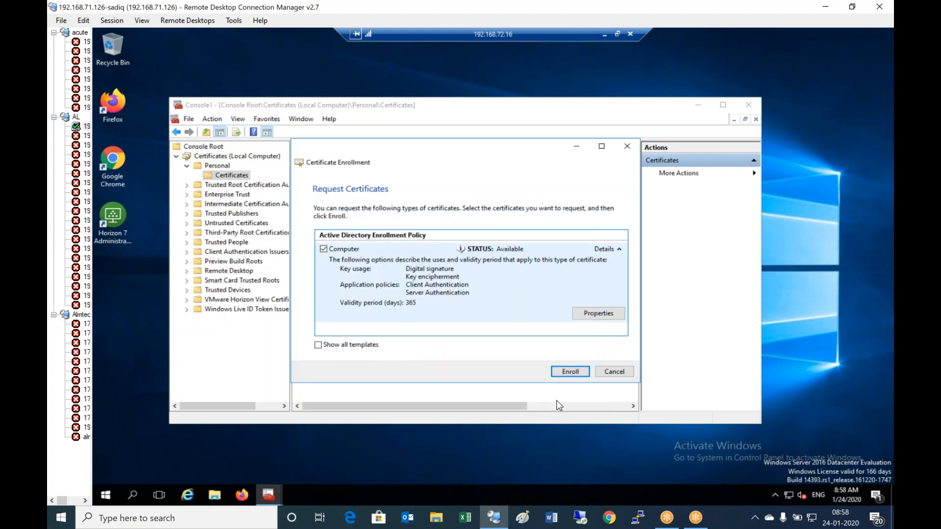
{"action": "left_click", "coordinate": [571, 373]}
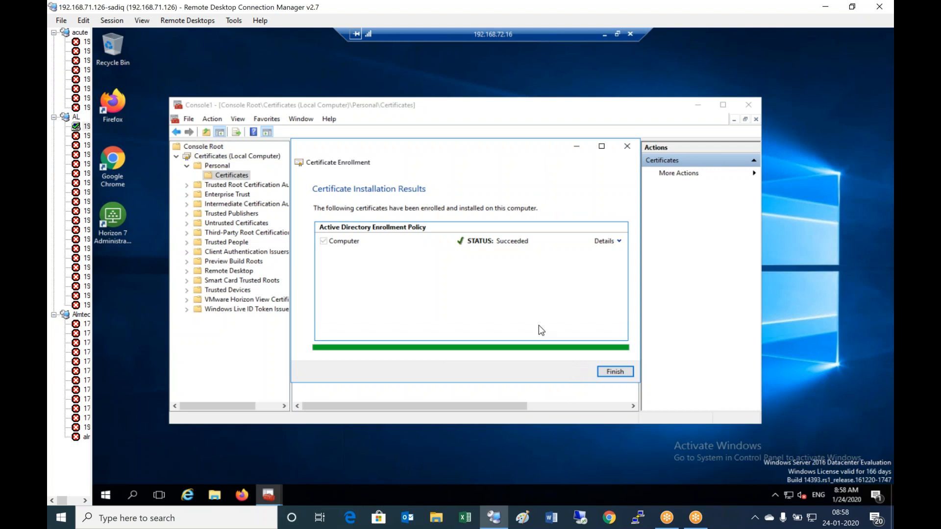
{"action": "left_click", "coordinate": [618, 373]}
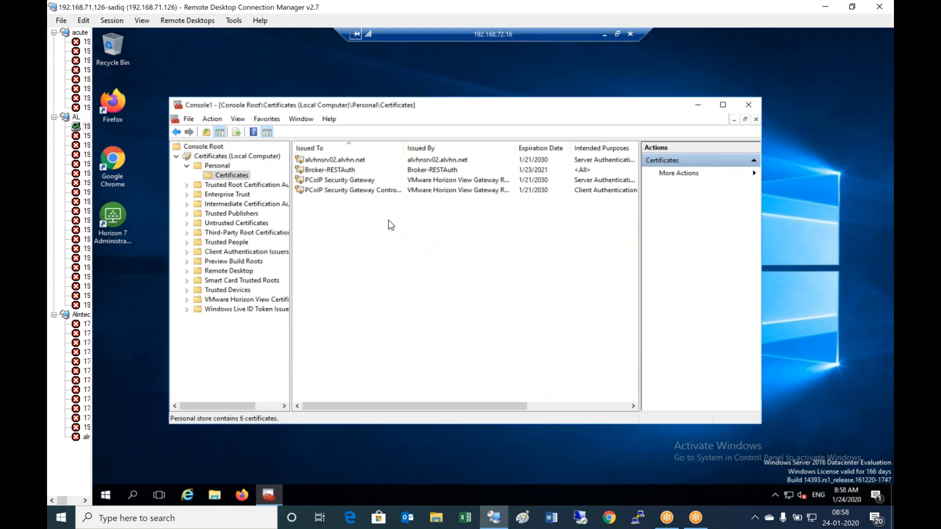
- Refresh the Personal certificates to check the new CA-issued certificate, then close the console without saving
{"action": "left_click", "coordinate": [217, 166]}
{"action": "left_click", "coordinate": [223, 176]}
{"action": "right_click", "coordinate": [223, 175]}
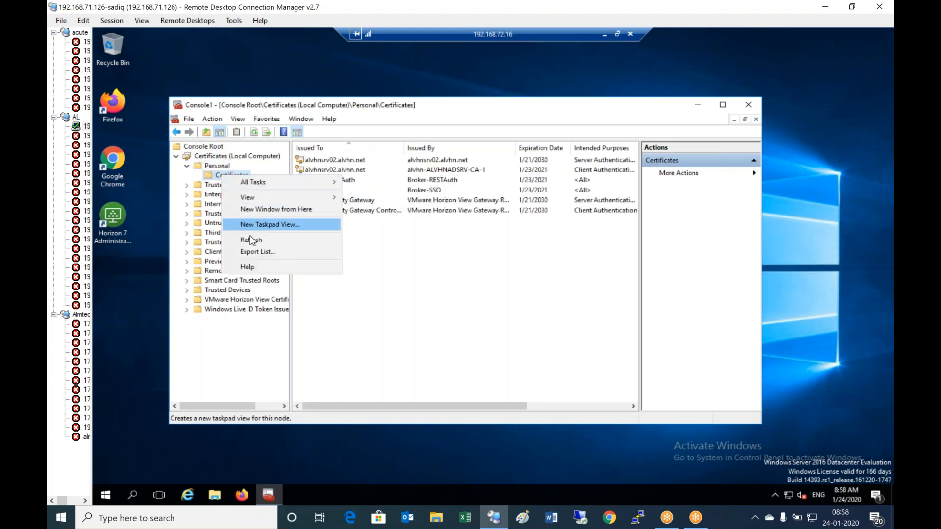
{"action": "left_click", "coordinate": [252, 240]}
{"action": "left_click", "coordinate": [387, 171]}
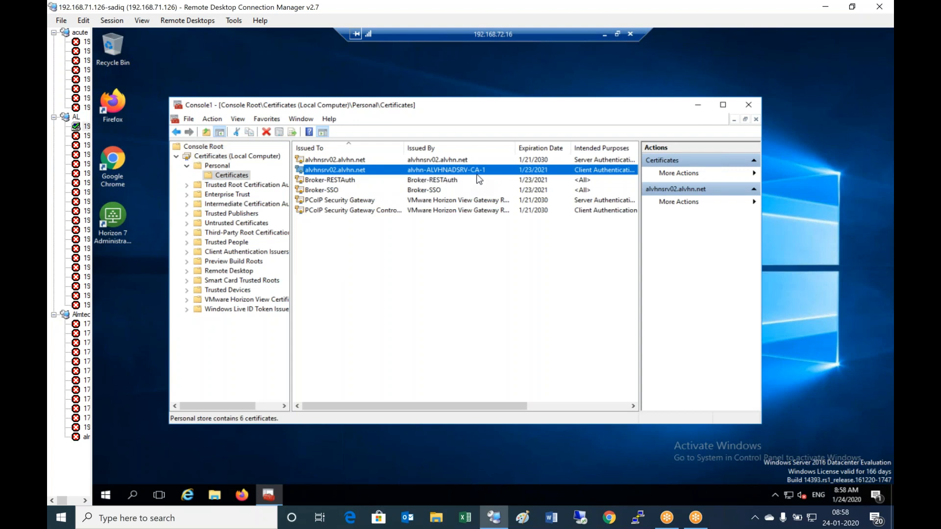
{"action": "left_click", "coordinate": [749, 106]}
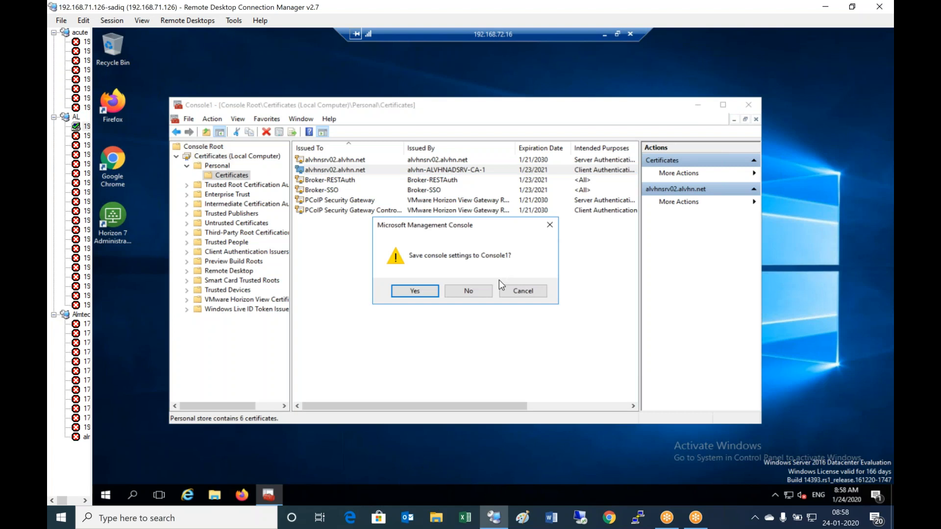
{"action": "left_click", "coordinate": [472, 291]}
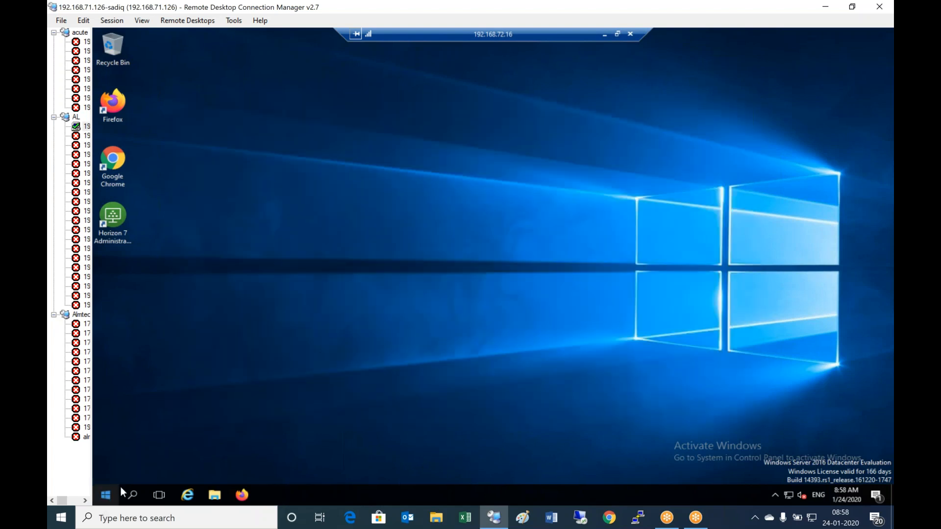
- Restart the replica server from the Start quick-access menu
{"action": "right_click", "coordinate": [105, 495]}
{"action": "mouse_move", "coordinate": [230, 468]}
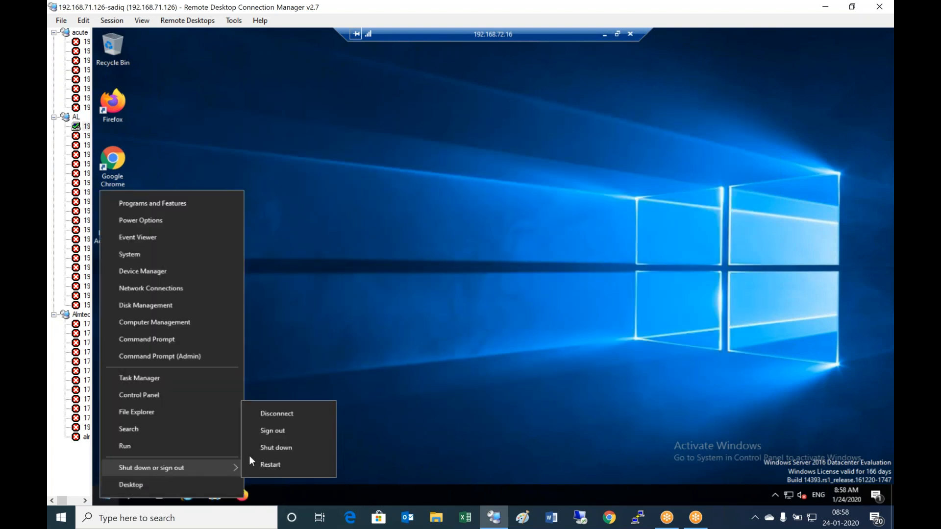
{"action": "left_click", "coordinate": [282, 466]}
{"action": "left_click", "coordinate": [269, 477]}
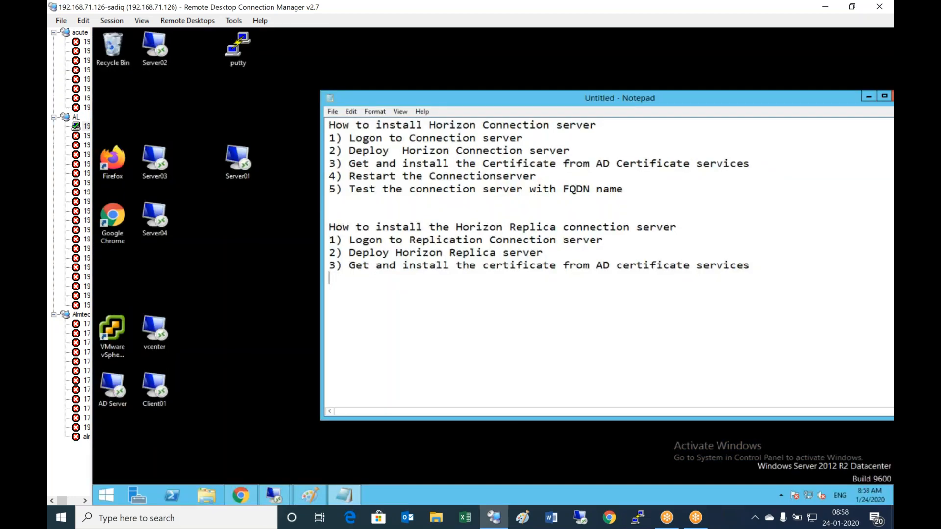
- Add '4) Restart the replica server' and '5) Test the Replica server' lines, then connect to Server02
{"action": "type", "text": "4) Restart the replica"}
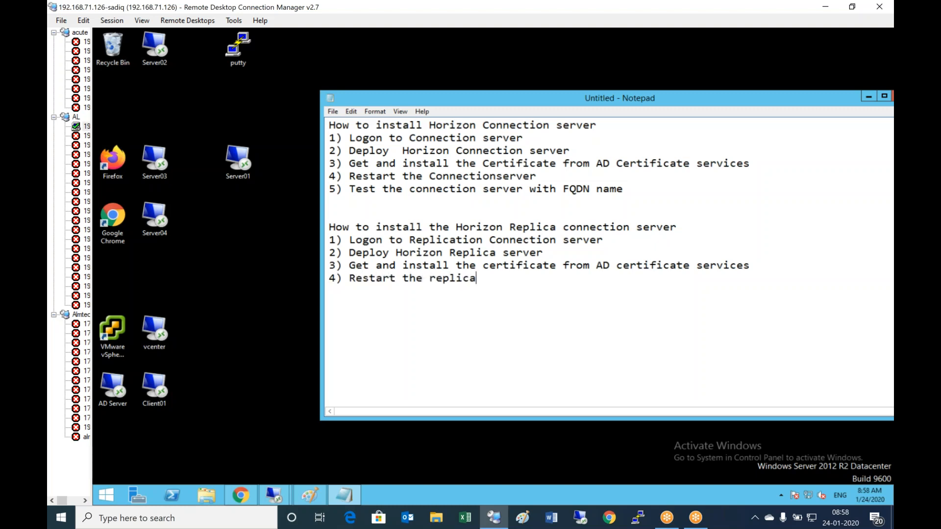
{"action": "type", "text": " server"}
{"action": "key", "text": "Return"}
{"action": "type", "text": "5) Test th"}
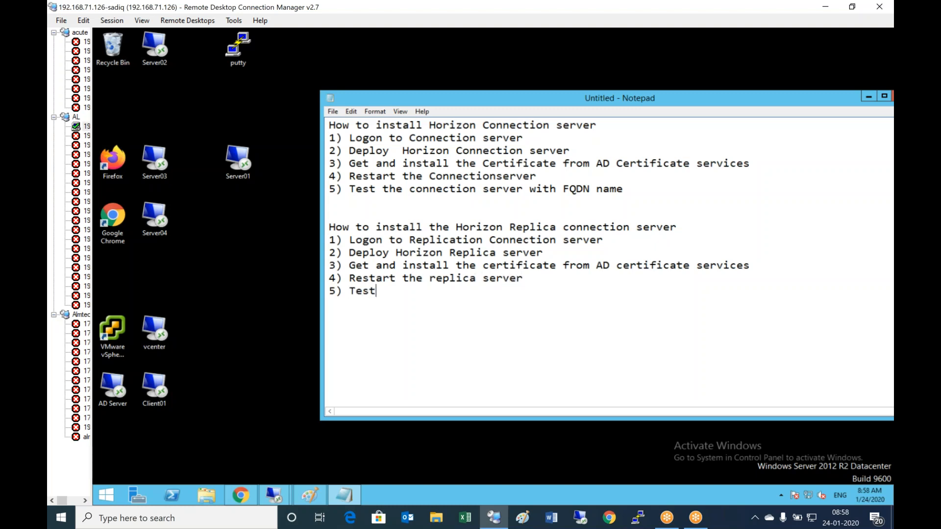
{"action": "type", "text": "e Replica server"}
{"action": "key", "text": "Return"}
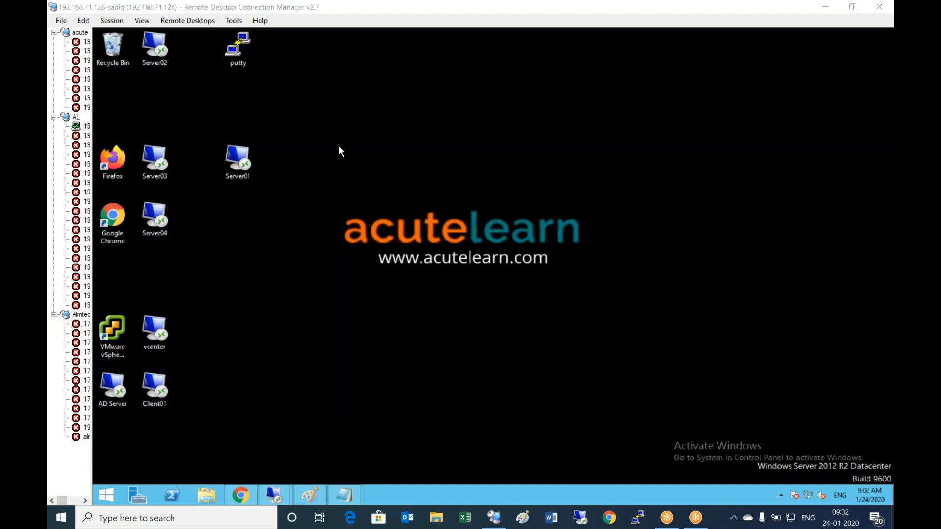
{"action": "double_click", "coordinate": [157, 64]}
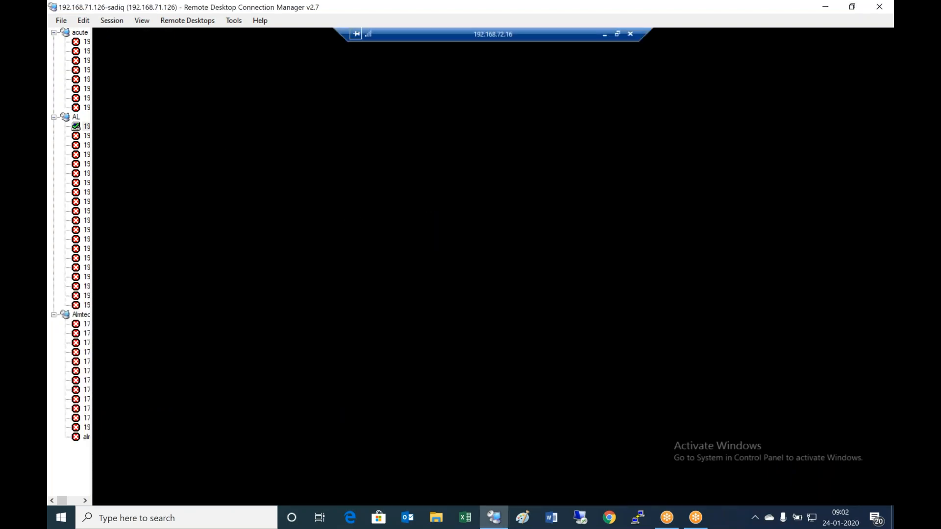
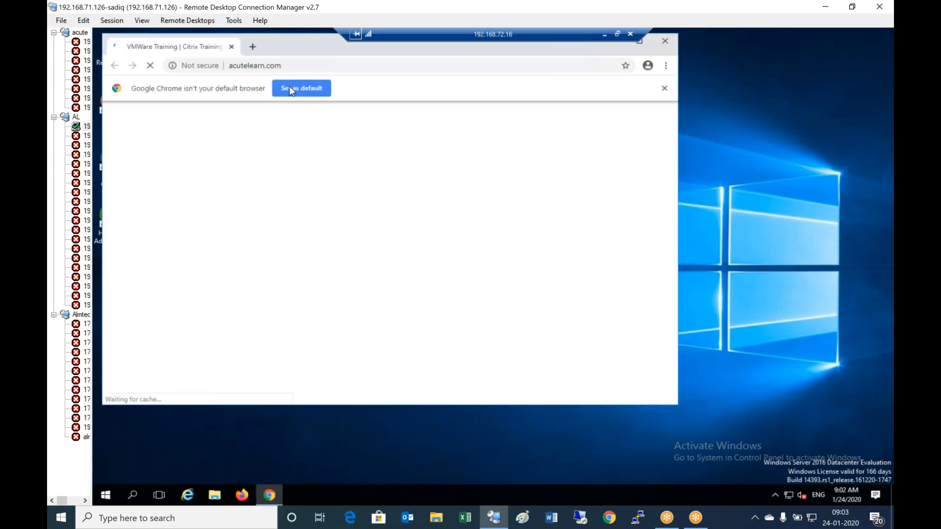
{"action": "left_click", "coordinate": [289, 65]}
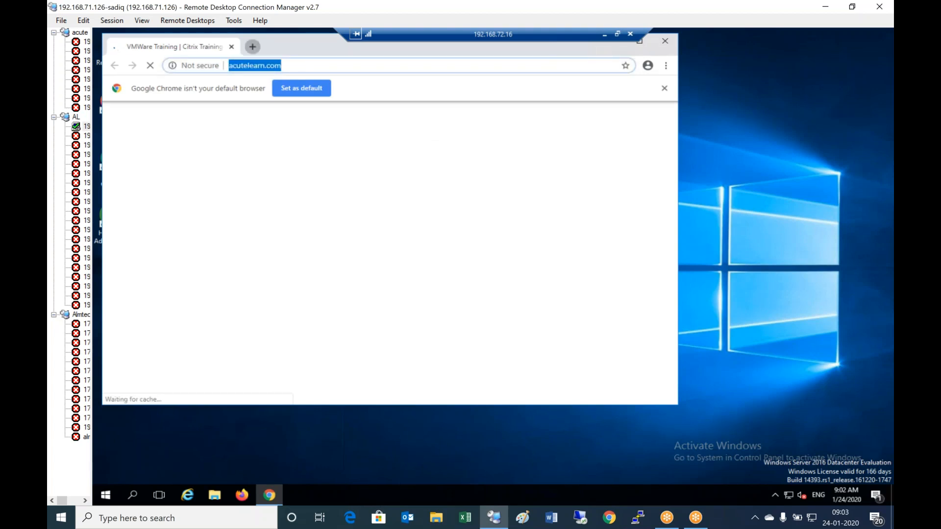
{"action": "key", "text": "ctrl+t"}
{"action": "type", "text": "ht"}
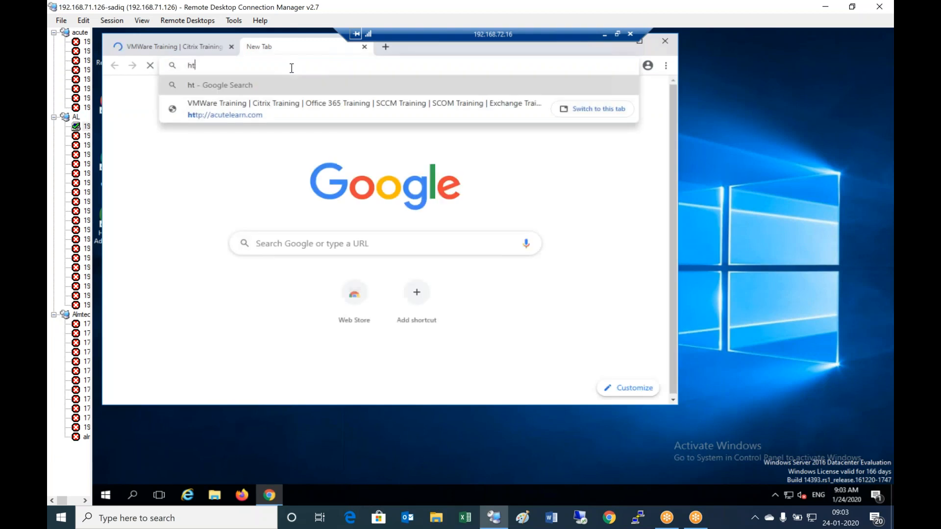
{"action": "type", "text": "tps://"}
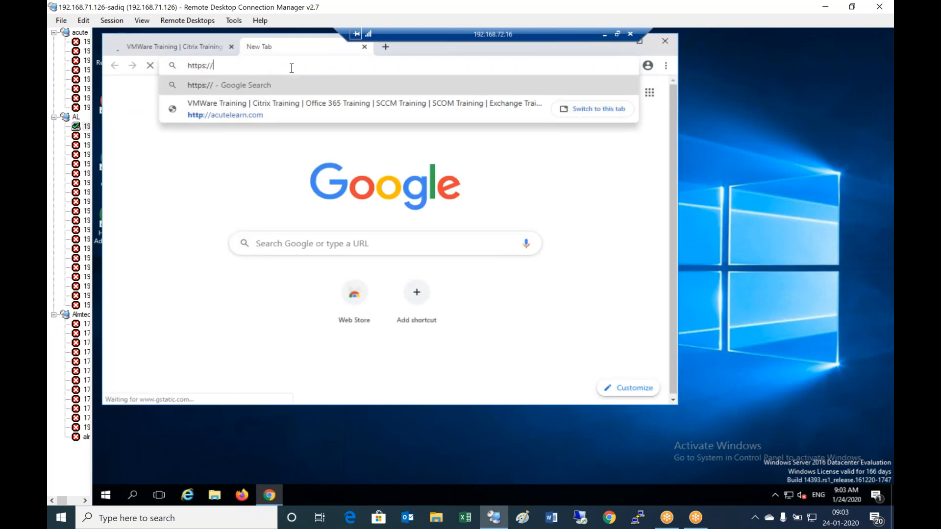
{"action": "type", "text": "alvhnsr"}
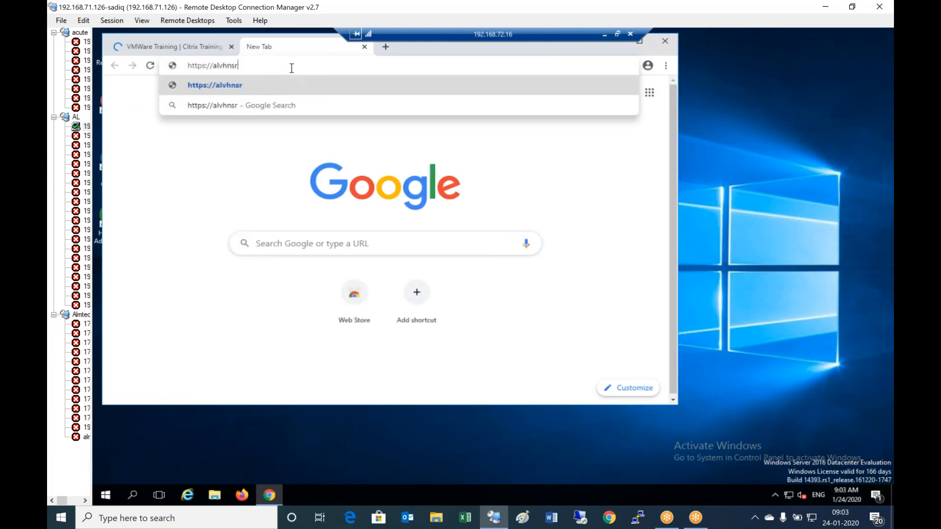
{"action": "type", "text": "v02.alvhn"}
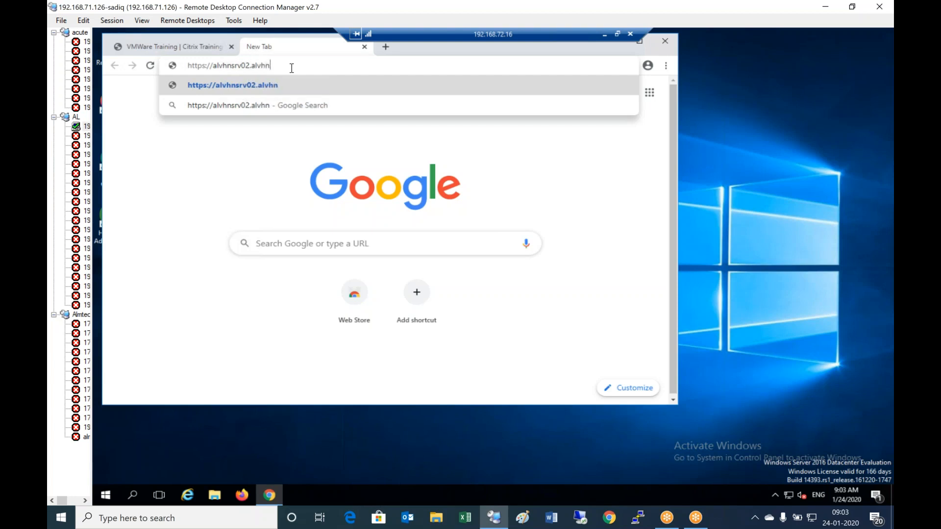
{"action": "type", "text": ".net/admin"}
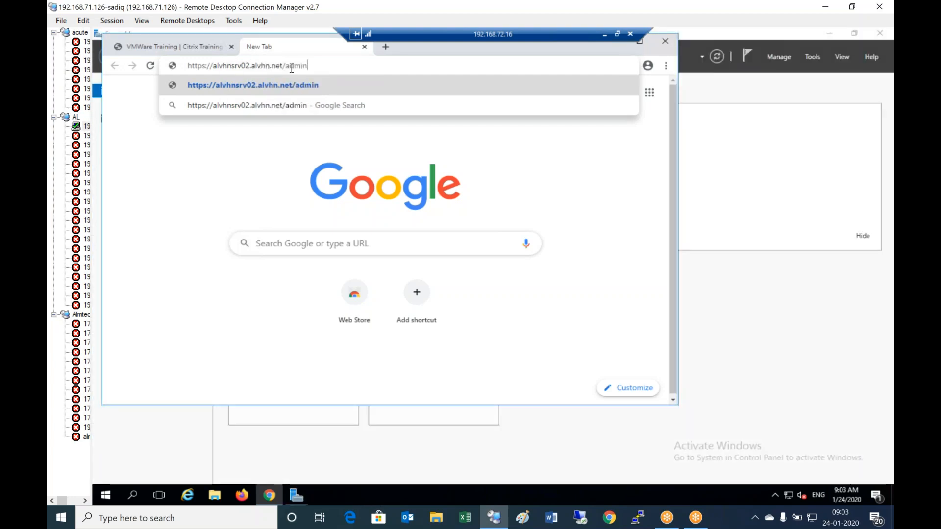
{"action": "key", "text": "Return"}
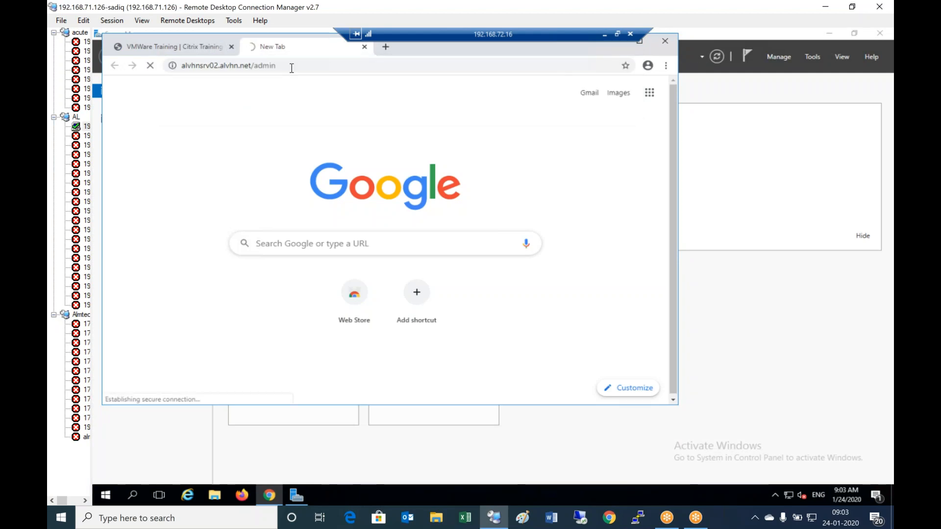
{"action": "left_click", "coordinate": [643, 44]}
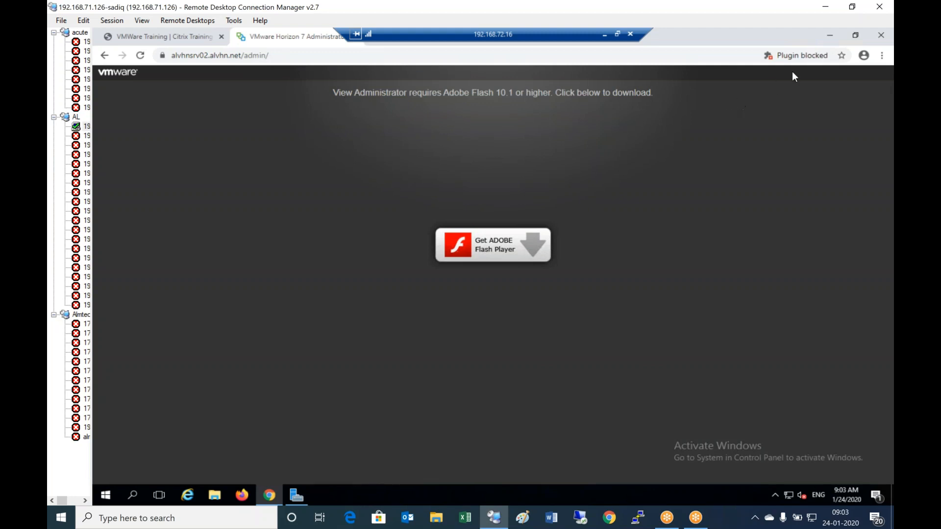
- Change the site's Flash setting from blocked to Ask first, then allow alvhnsrv02.alvhn.net to run Flash
{"action": "left_click", "coordinate": [802, 56]}
{"action": "left_click", "coordinate": [744, 106]}
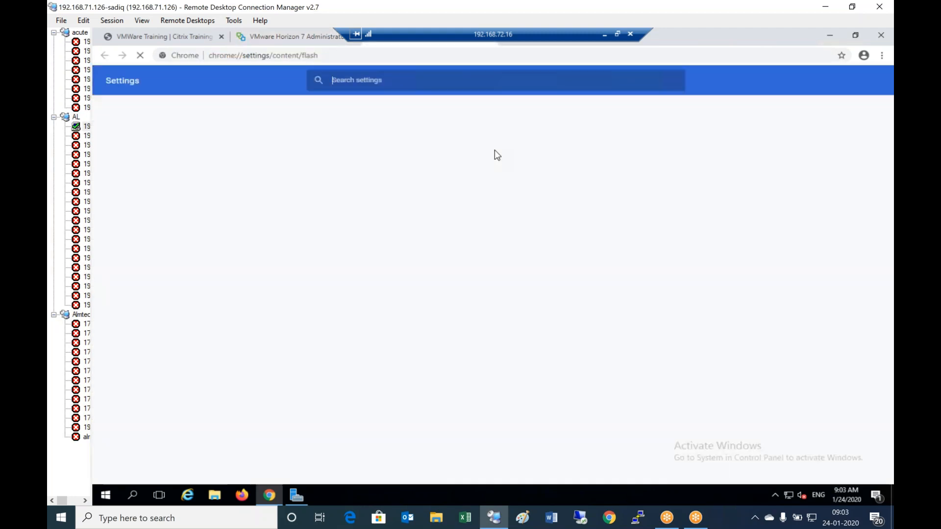
{"action": "left_click", "coordinate": [667, 173]}
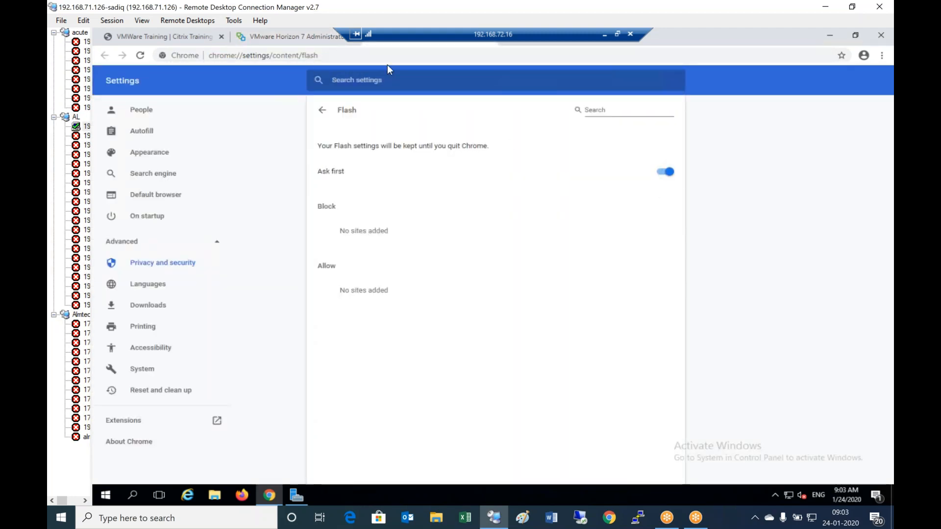
{"action": "right_click", "coordinate": [430, 48]}
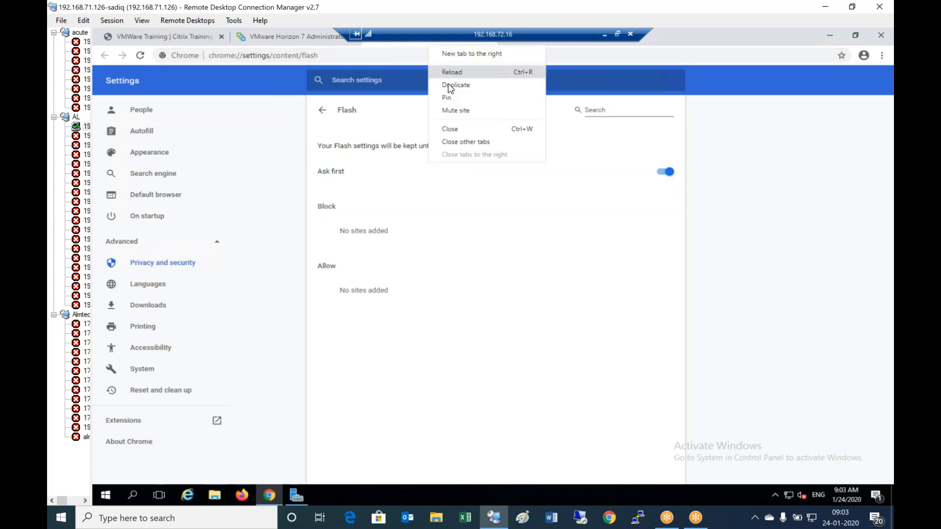
{"action": "left_click", "coordinate": [452, 131]}
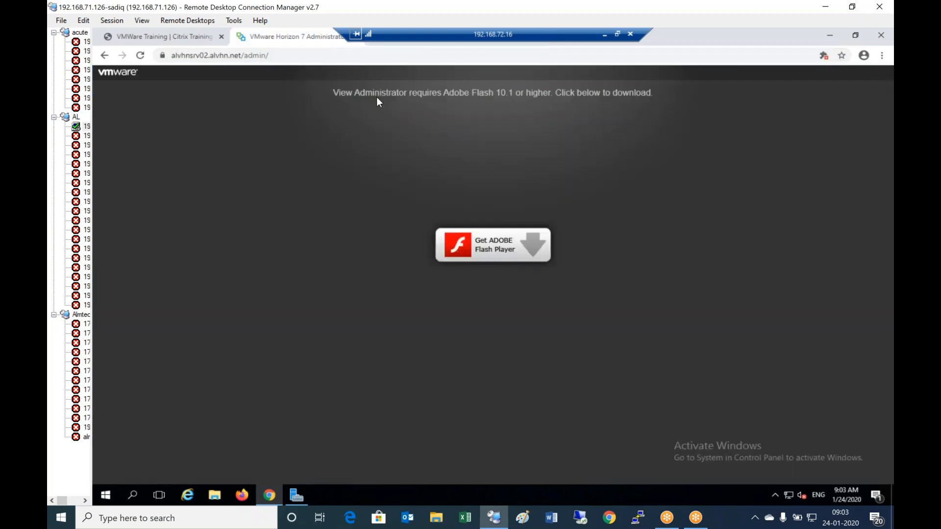
{"action": "left_click", "coordinate": [509, 242]}
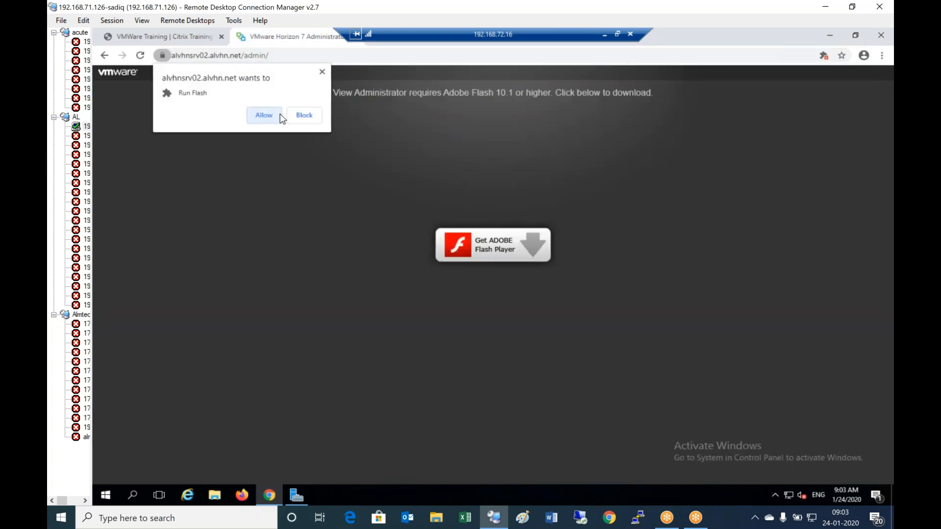
{"action": "left_click", "coordinate": [279, 115]}
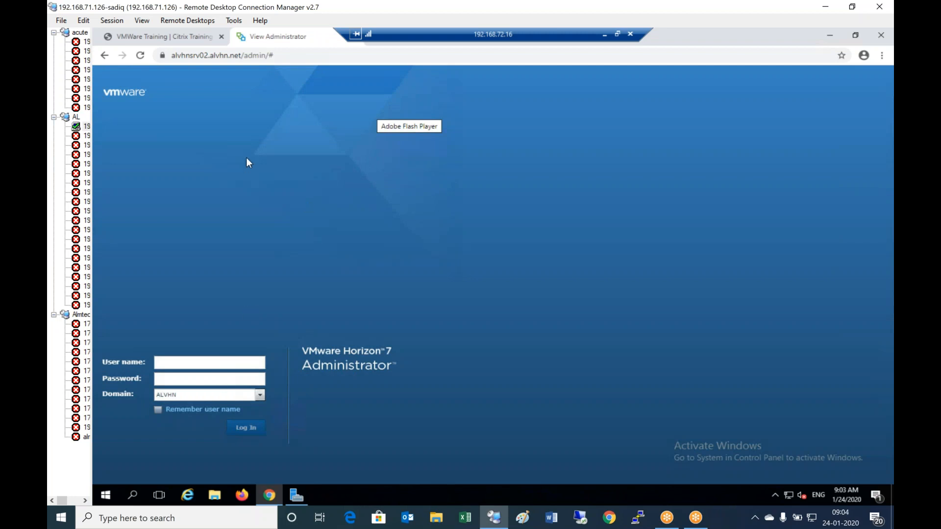
- Log in to Horizon Administrator as Administrator with its password, then minimize the remote session
{"action": "left_click", "coordinate": [176, 365]}
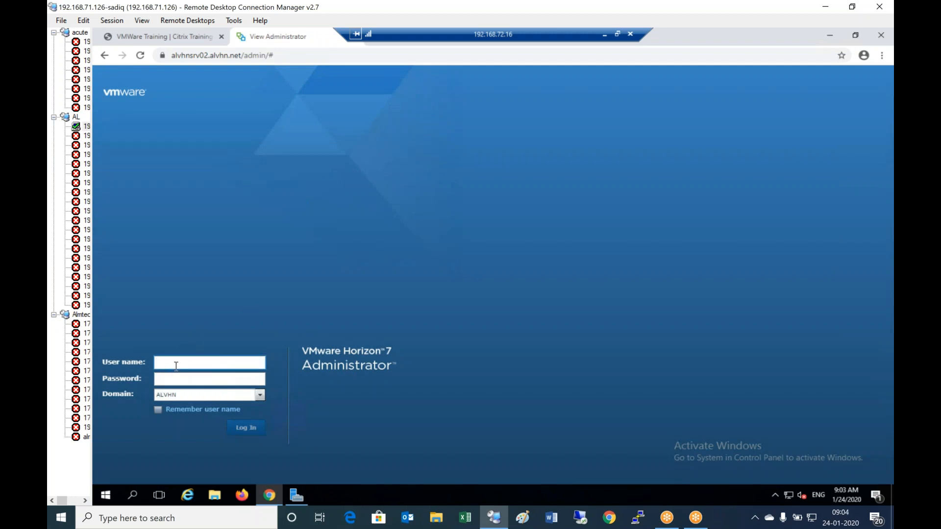
{"action": "type", "text": "Administrator"}
{"action": "key", "text": "Tab"}
{"action": "type", "text": "************"}
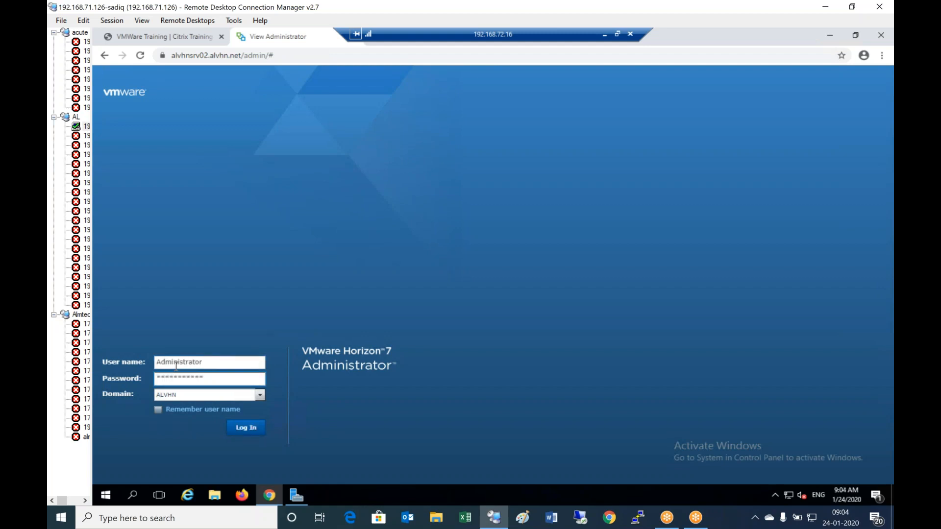
{"action": "left_click", "coordinate": [252, 428]}
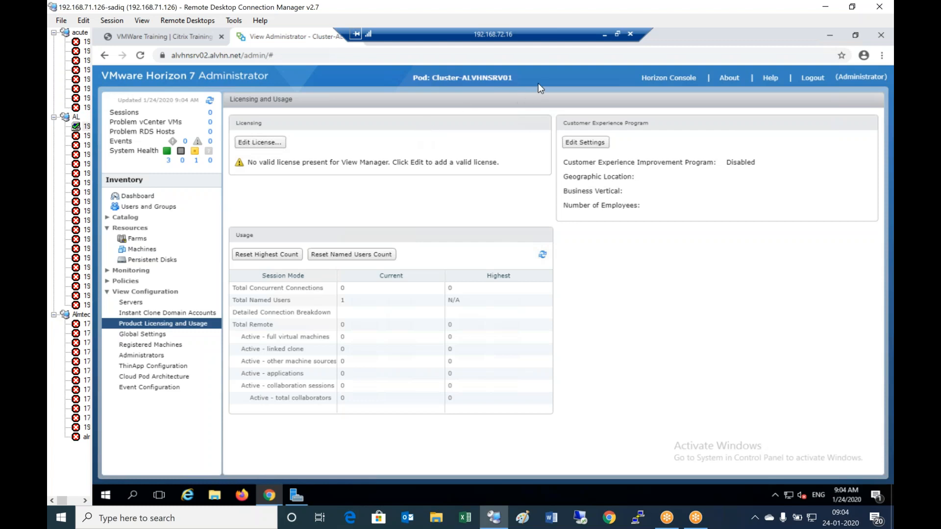
{"action": "left_click", "coordinate": [606, 34]}
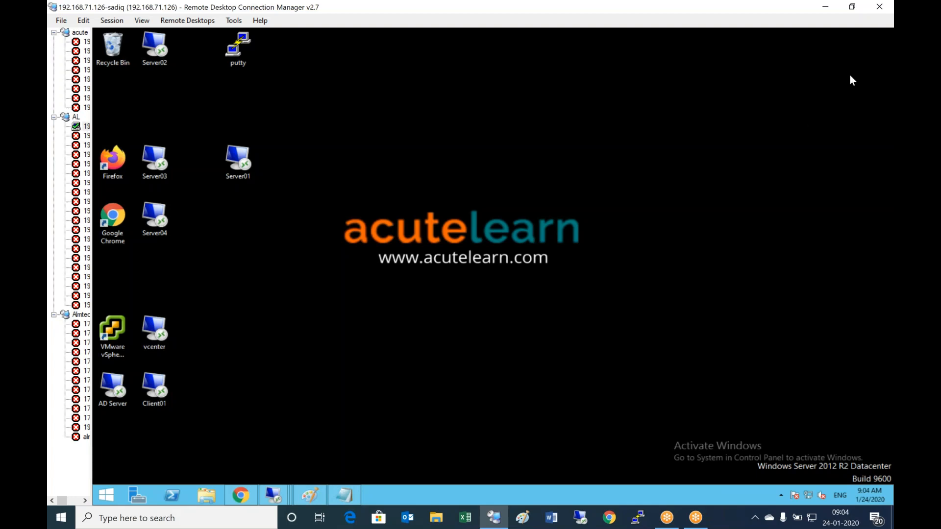
- Add the line 'Lets get the trail license and apply on both the servers' to the Notepad notes
{"action": "mouse_move", "coordinate": [840, 78]}
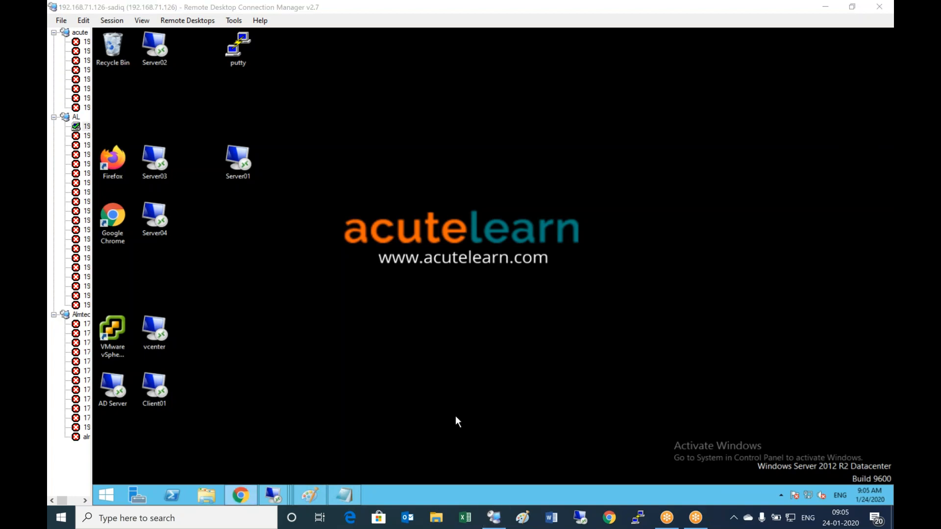
{"action": "left_click", "coordinate": [344, 495]}
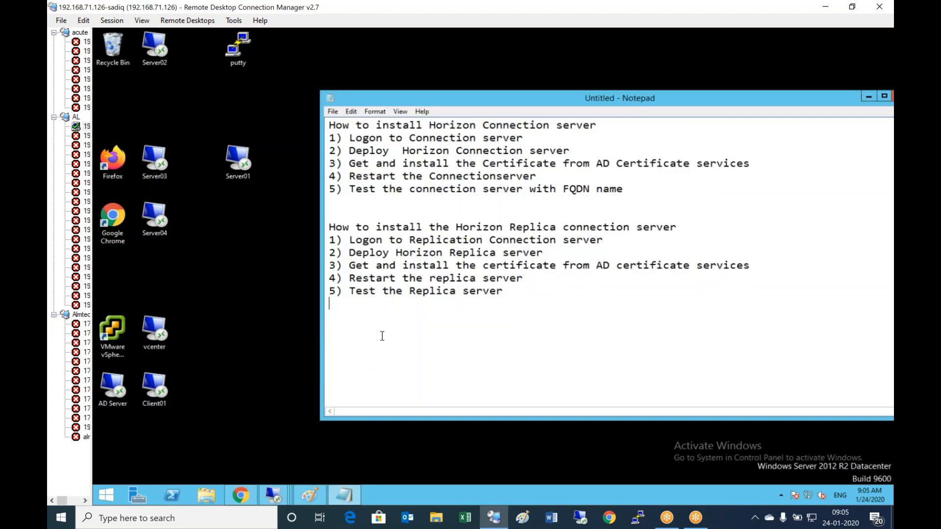
{"action": "key", "text": "Return"}
{"action": "key", "text": "Return"}
{"action": "type", "text": "Lets get te"}
{"action": "key", "text": "BackSpace"}
{"action": "type", "text": "he trail "}
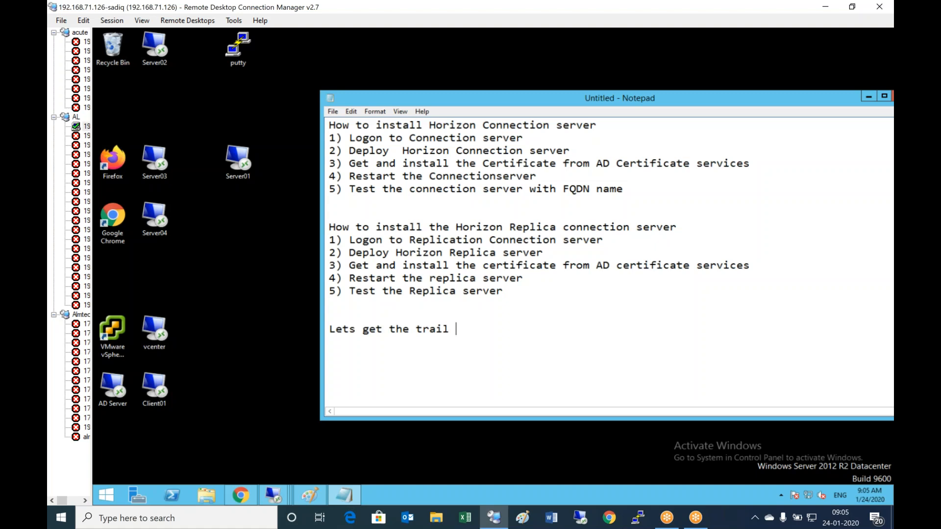
{"action": "type", "text": "license and "}
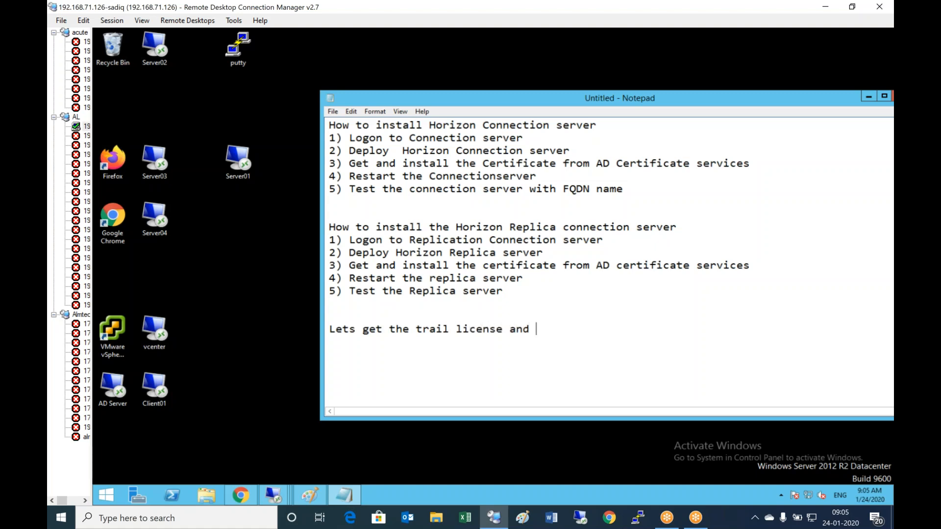
{"action": "type", "text": "apply on both the servers"}
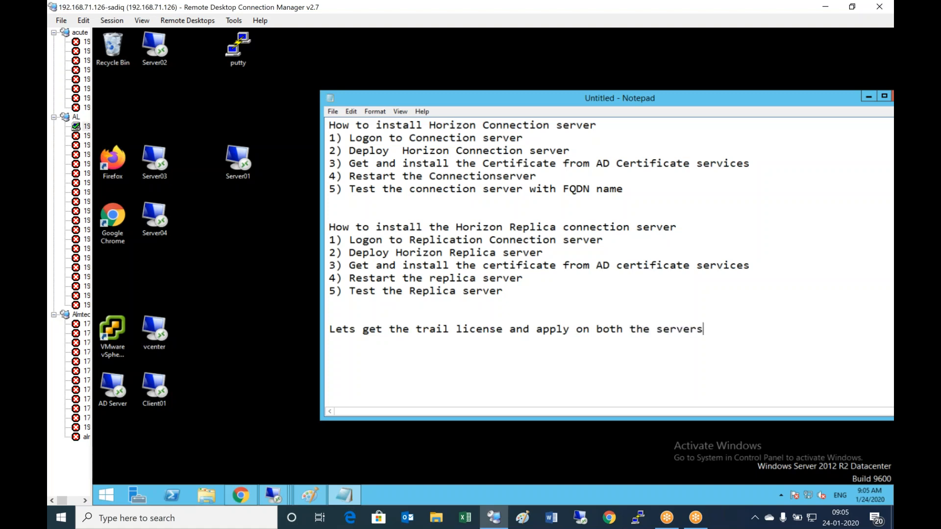
{"action": "key", "text": "Return"}
{"action": "double_click", "coordinate": [113, 218]}
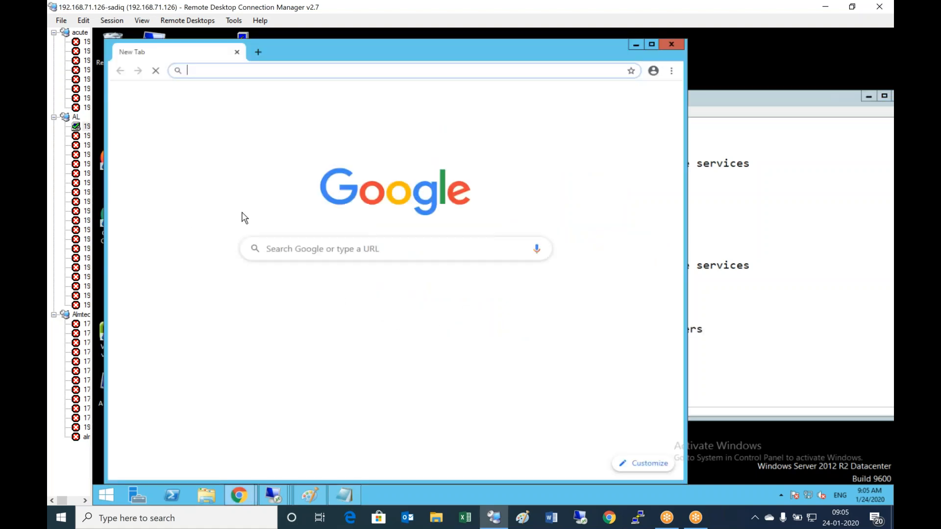
{"action": "left_click", "coordinate": [651, 44]}
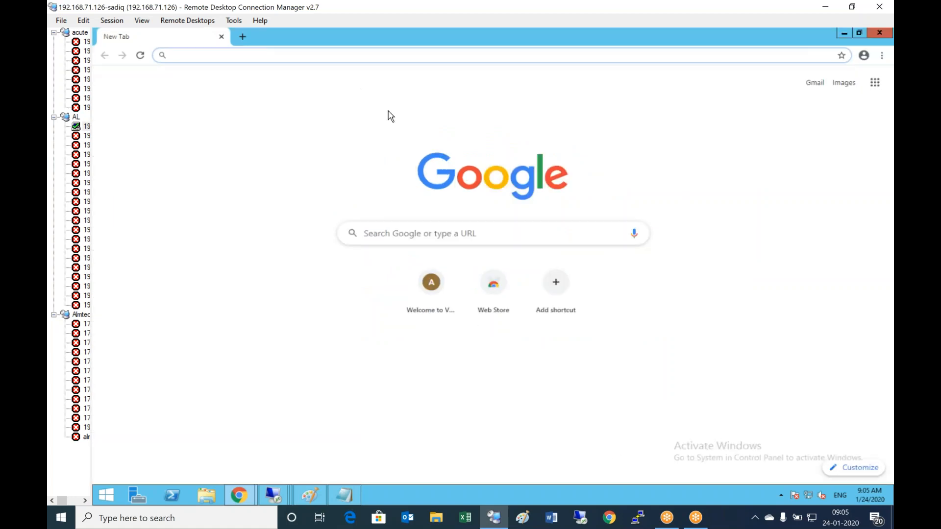
{"action": "left_click", "coordinate": [298, 55]}
{"action": "type", "text": "w"}
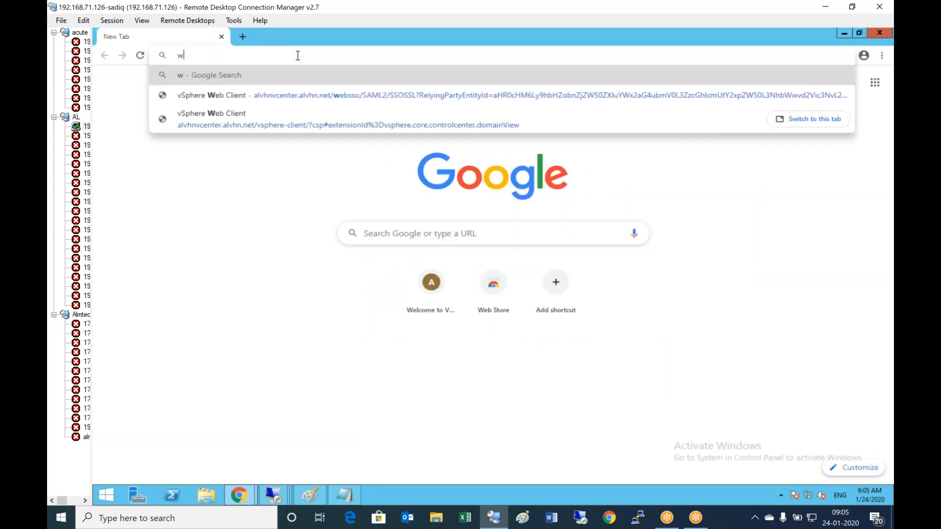
{"action": "type", "text": "ww.vmware.com"}
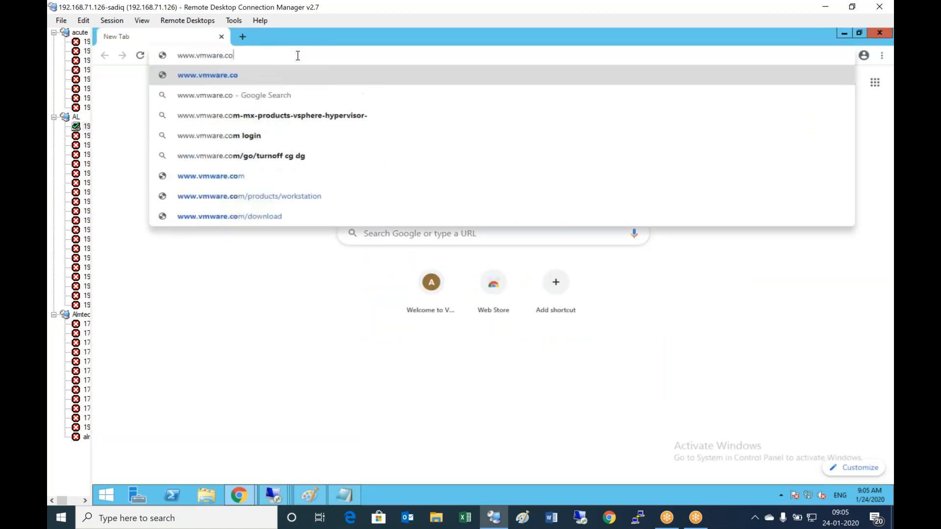
{"action": "key", "text": "Return"}
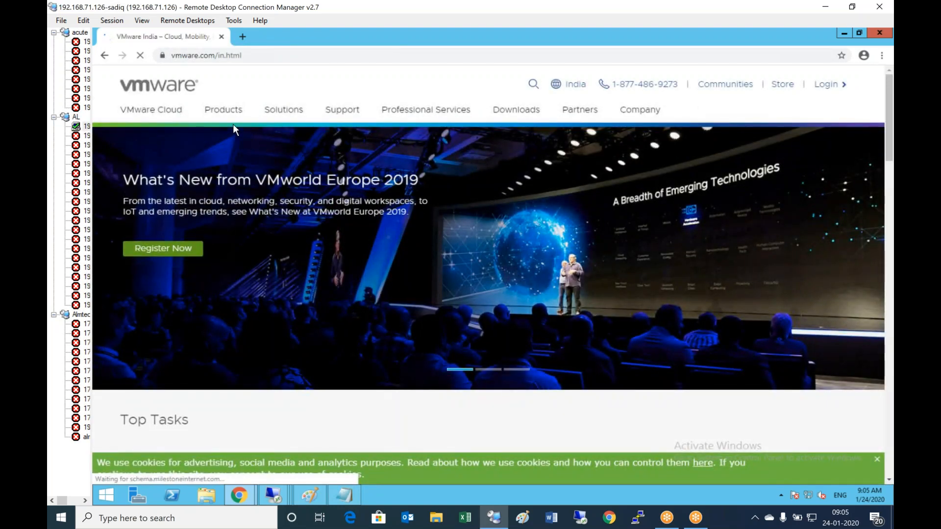
- Open Horizon 7 under Products > Desktop & App Virtualization, then its Download Free Trial page
{"action": "left_click", "coordinate": [227, 113]}
{"action": "mouse_move", "coordinate": [262, 189]}
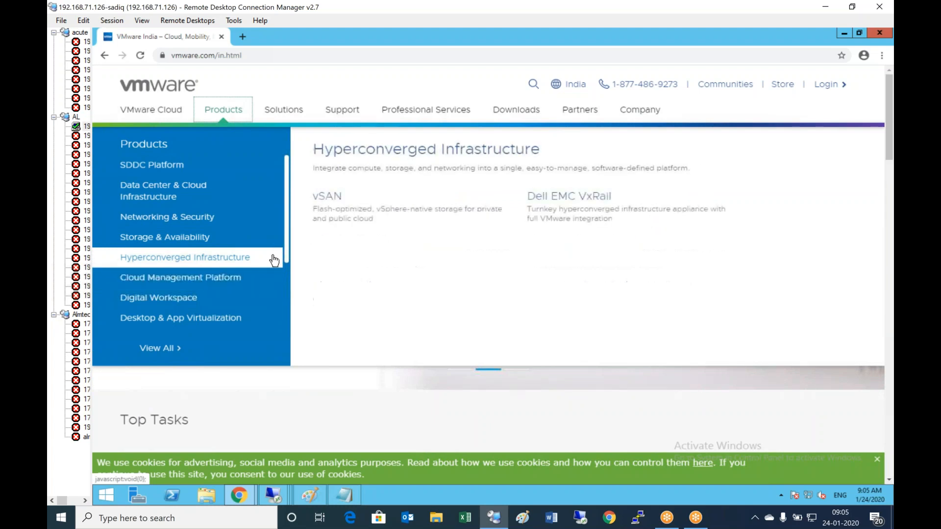
{"action": "mouse_move", "coordinate": [207, 325]}
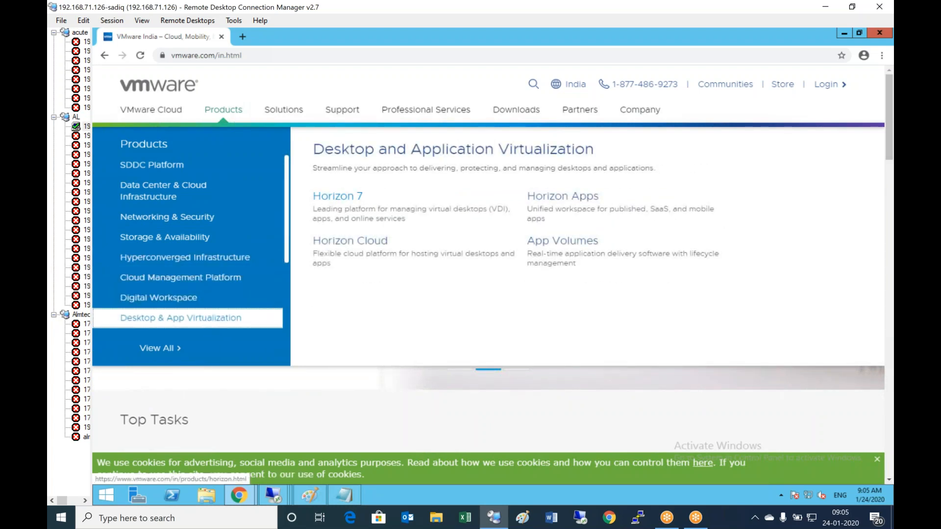
{"action": "left_click", "coordinate": [338, 196]}
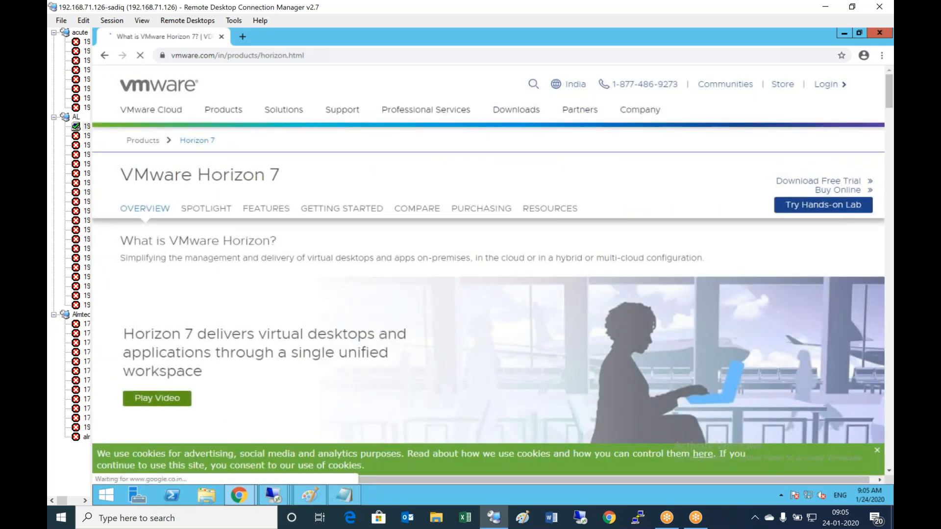
{"action": "left_click", "coordinate": [841, 182]}
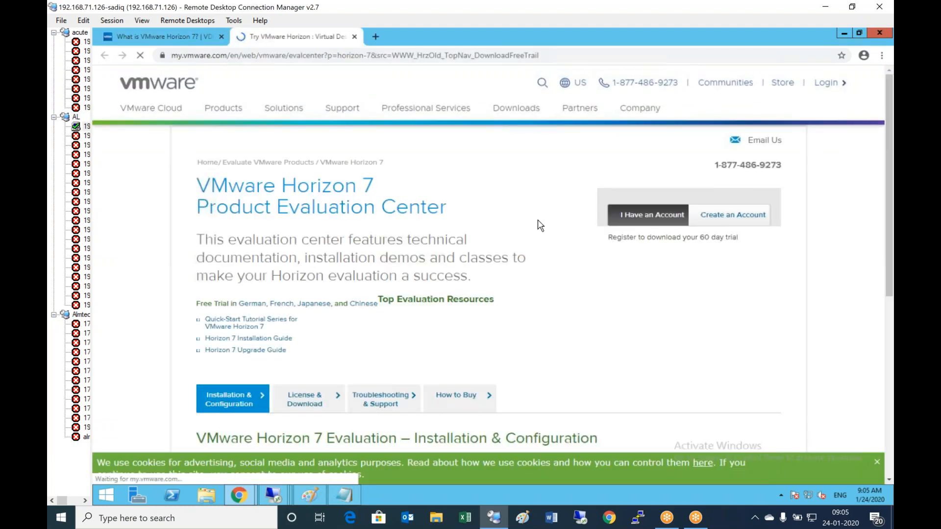
- Log in to the evaluation center account, decline saving the password, and review the expired trial
{"action": "scroll", "coordinate": [466, 245], "scroll_direction": "down", "scroll_amount": 1}
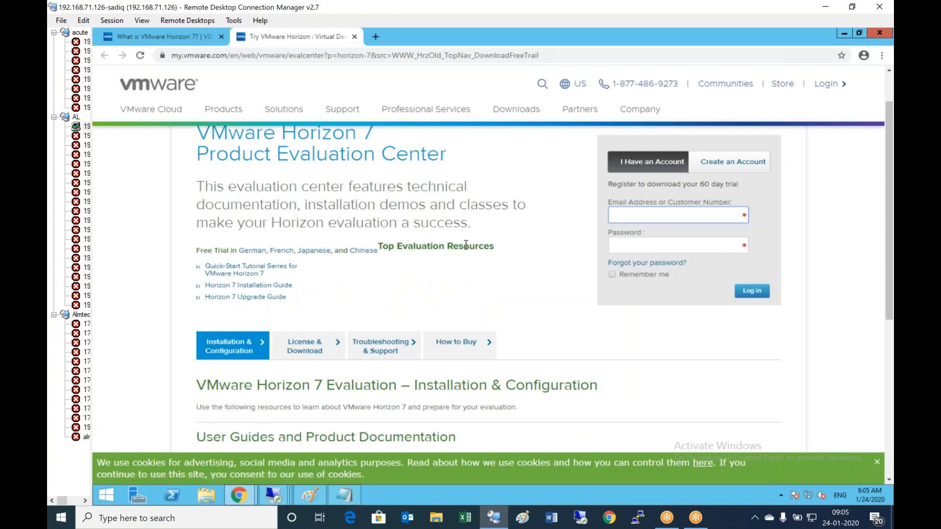
{"action": "scroll", "coordinate": [465, 245], "scroll_direction": "down", "scroll_amount": 1}
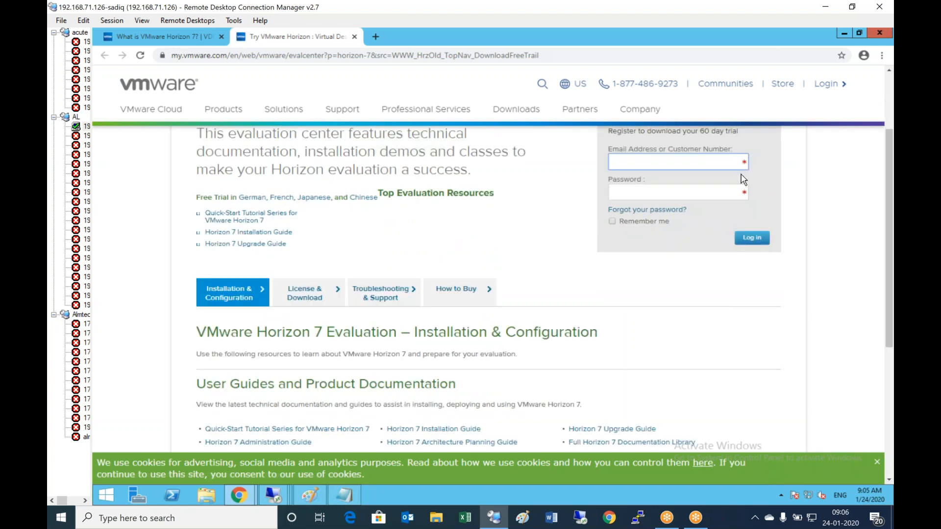
{"action": "scroll", "coordinate": [748, 194], "scroll_direction": "up", "scroll_amount": 2}
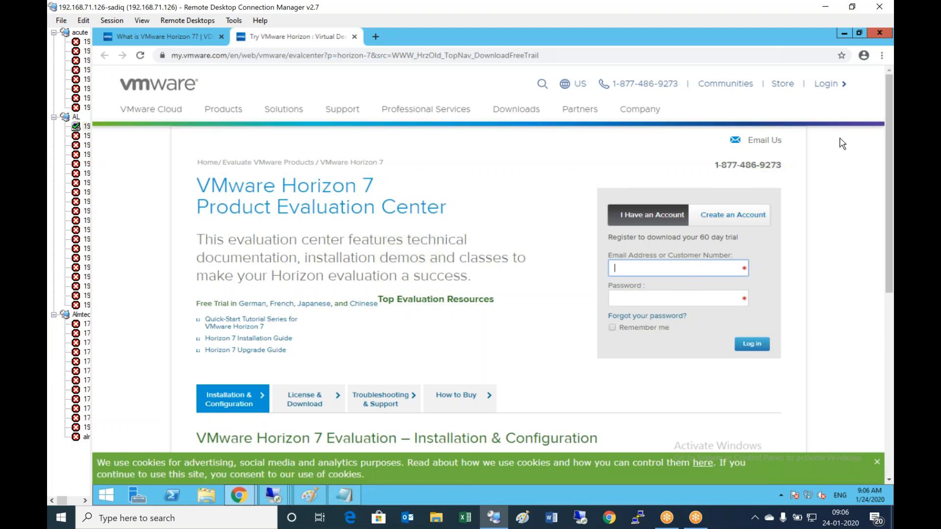
{"action": "left_click", "coordinate": [847, 84]}
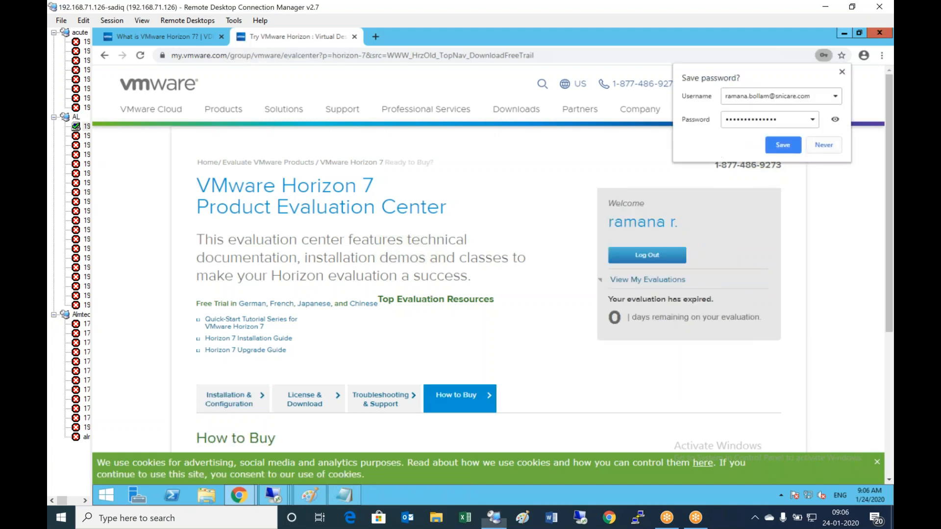
{"action": "left_click", "coordinate": [827, 145]}
{"action": "scroll", "coordinate": [446, 309], "scroll_direction": "down", "scroll_amount": 1}
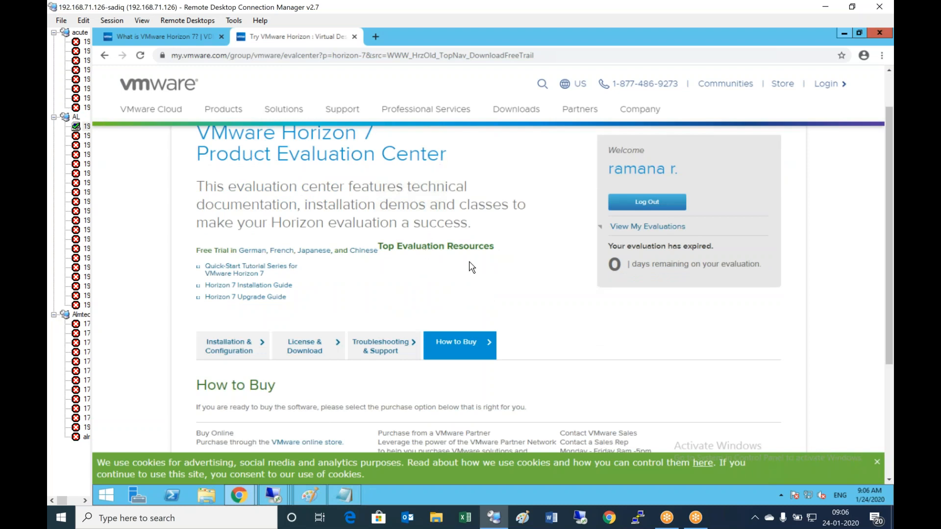
{"action": "scroll", "coordinate": [472, 268], "scroll_direction": "down", "scroll_amount": 1}
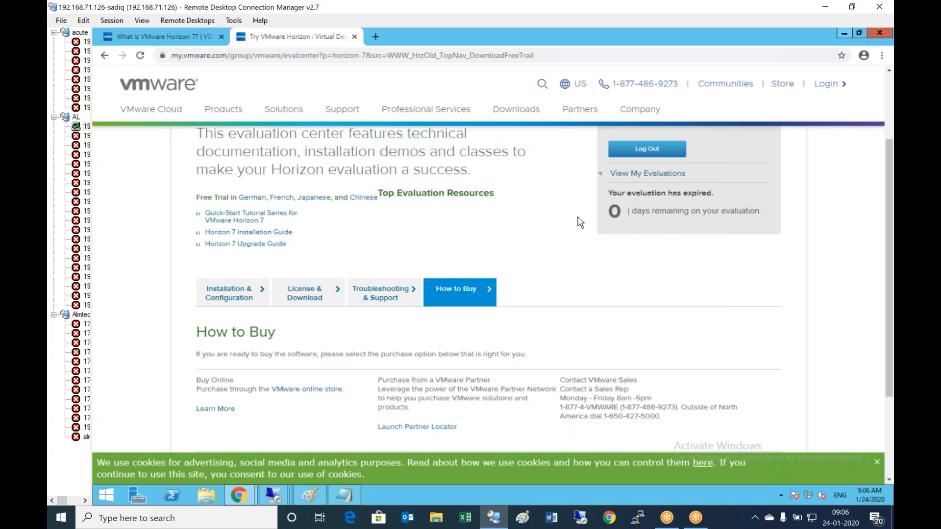
{"action": "scroll", "coordinate": [493, 231], "scroll_direction": "down", "scroll_amount": 3}
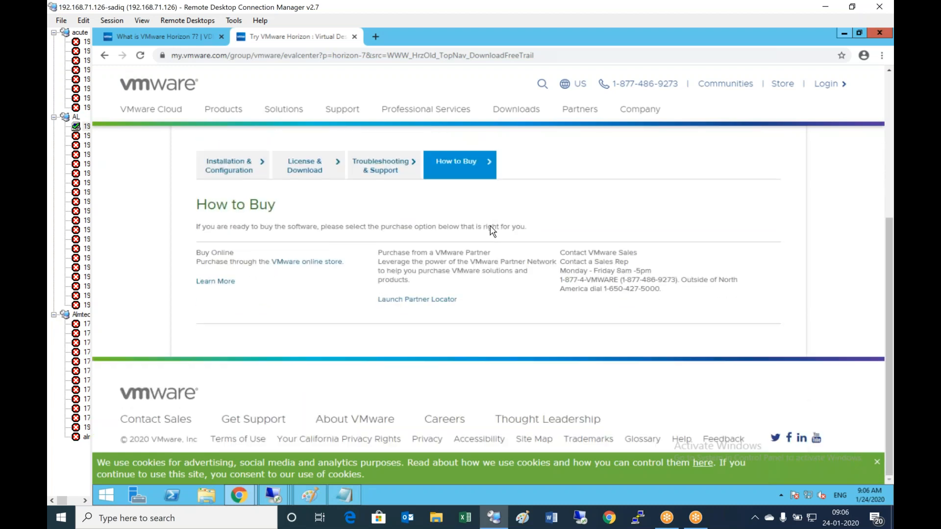
{"action": "scroll", "coordinate": [492, 232], "scroll_direction": "up", "scroll_amount": 3}
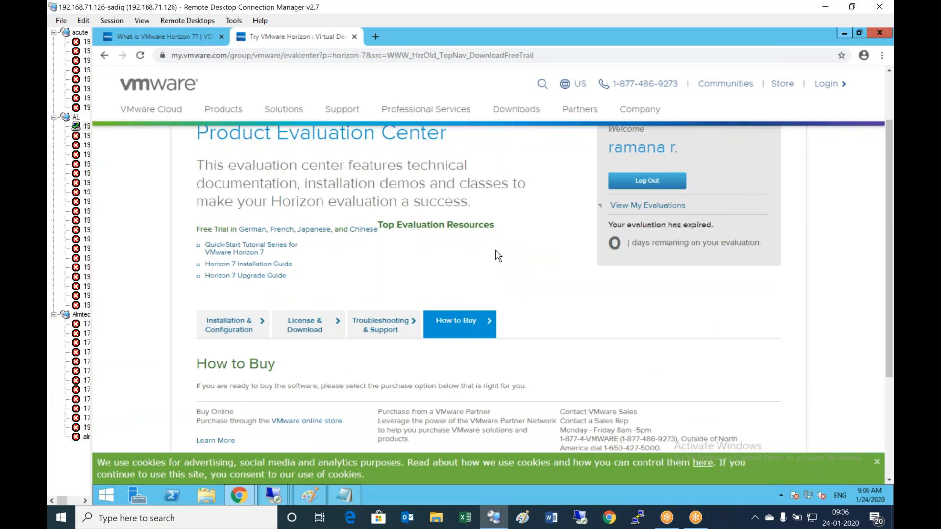
{"action": "scroll", "coordinate": [495, 256], "scroll_direction": "up", "scroll_amount": 2}
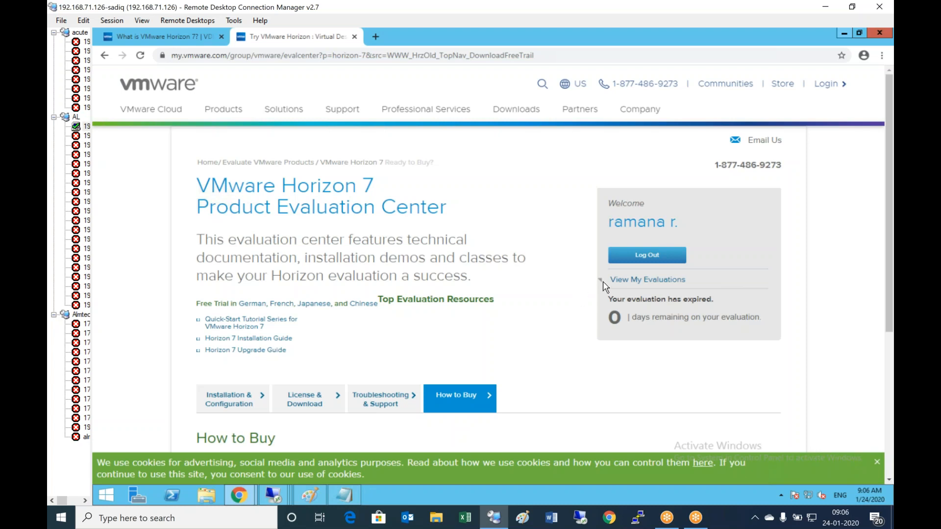
- In My Evaluations, expand the VMware Mirage and vSphere 6.7 license keys, then go to Home
{"action": "left_click", "coordinate": [638, 281]}
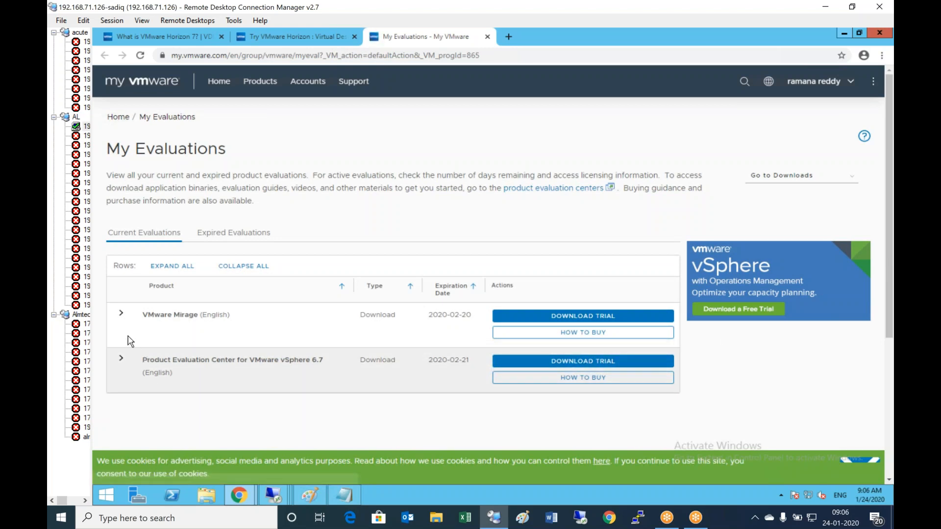
{"action": "left_click", "coordinate": [121, 314]}
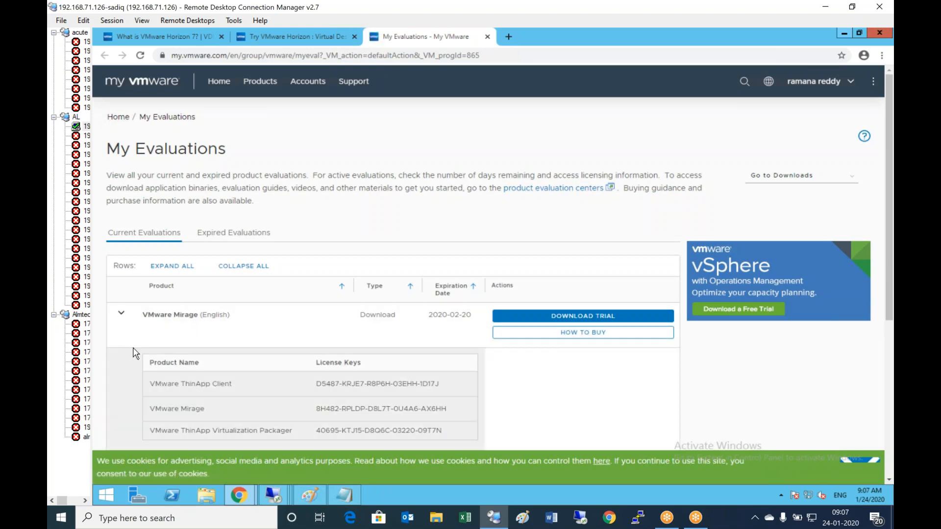
{"action": "scroll", "coordinate": [133, 355], "scroll_direction": "down", "scroll_amount": 1}
{"action": "left_click", "coordinate": [116, 415]}
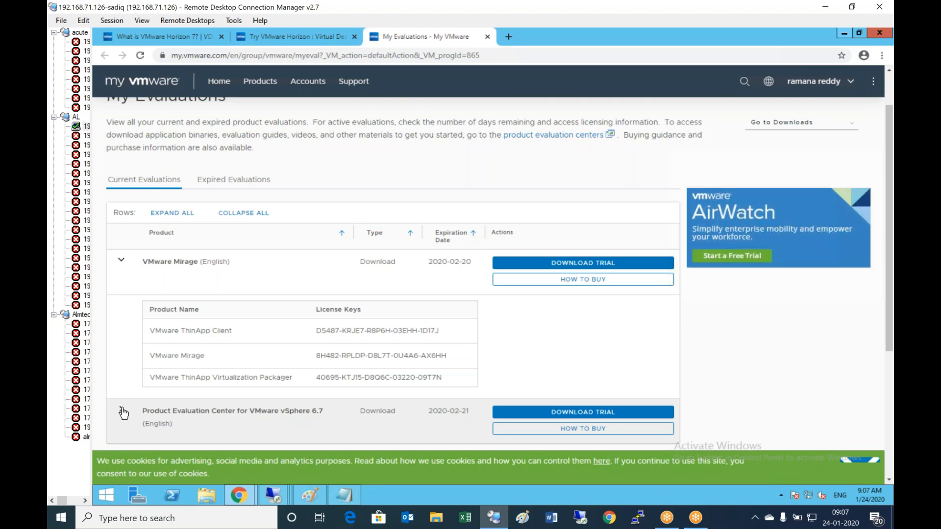
{"action": "scroll", "coordinate": [149, 352], "scroll_direction": "down", "scroll_amount": 3}
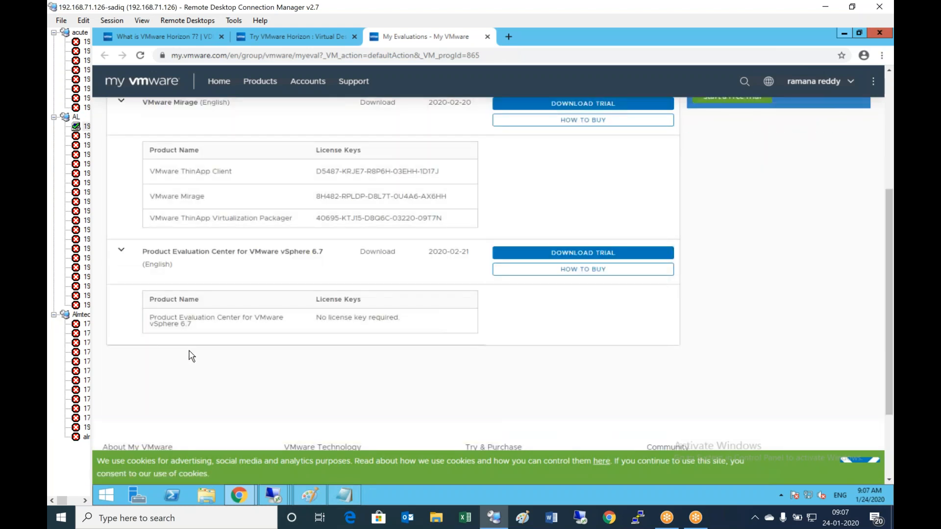
{"action": "scroll", "coordinate": [192, 356], "scroll_direction": "up", "scroll_amount": 4}
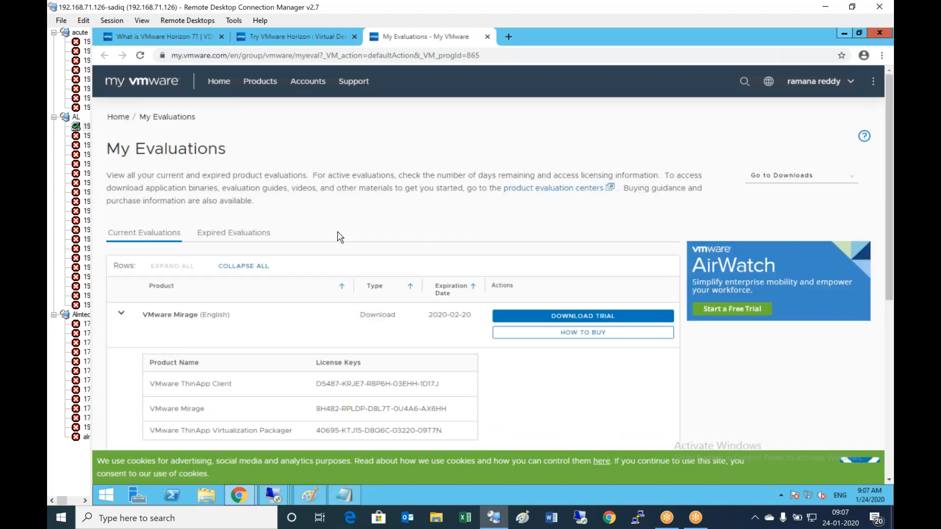
{"action": "left_click", "coordinate": [120, 118]}
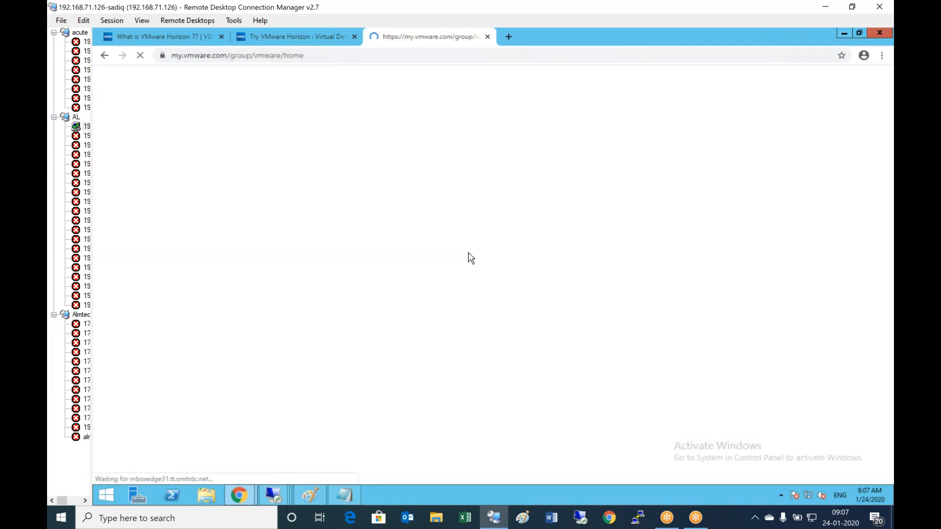
- Switch back to the Try VMware Horizon evaluation center tab and scroll through it
{"action": "left_click", "coordinate": [309, 36]}
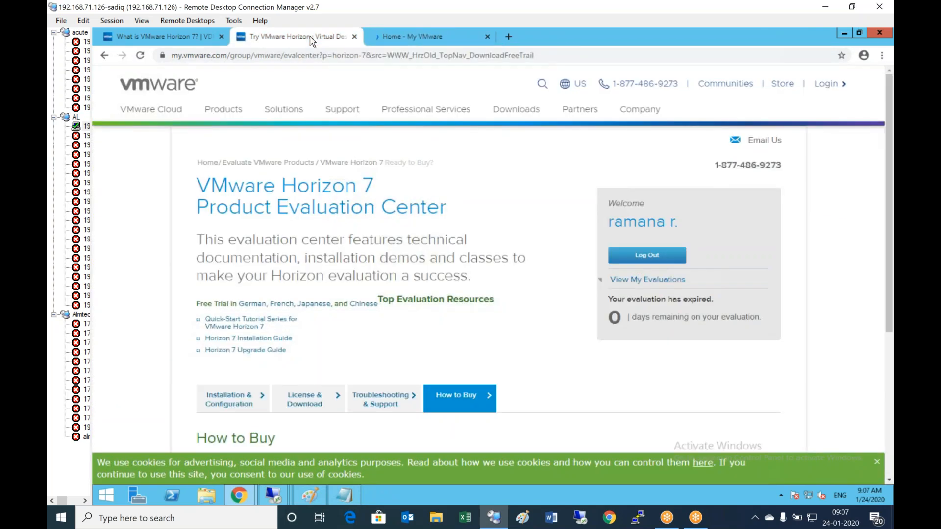
{"action": "scroll", "coordinate": [386, 332], "scroll_direction": "down", "scroll_amount": 3}
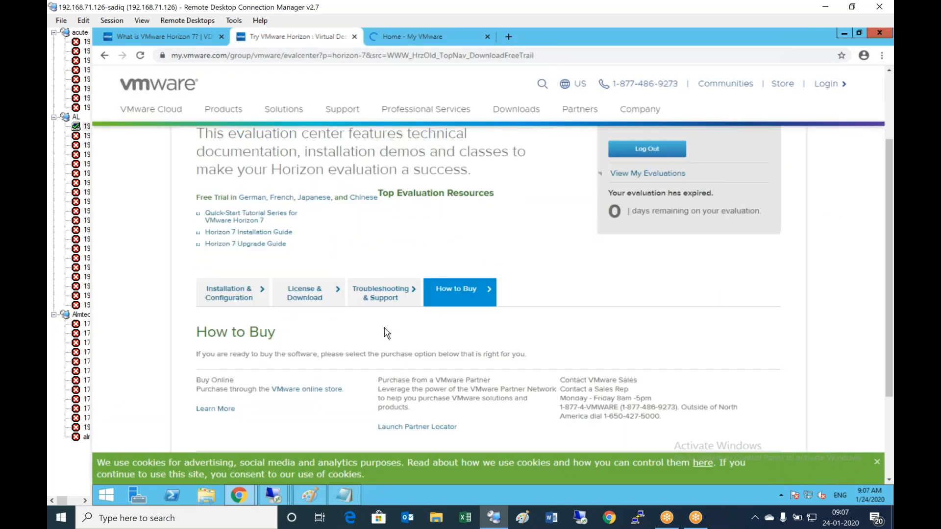
{"action": "scroll", "coordinate": [385, 333], "scroll_direction": "down", "scroll_amount": 1}
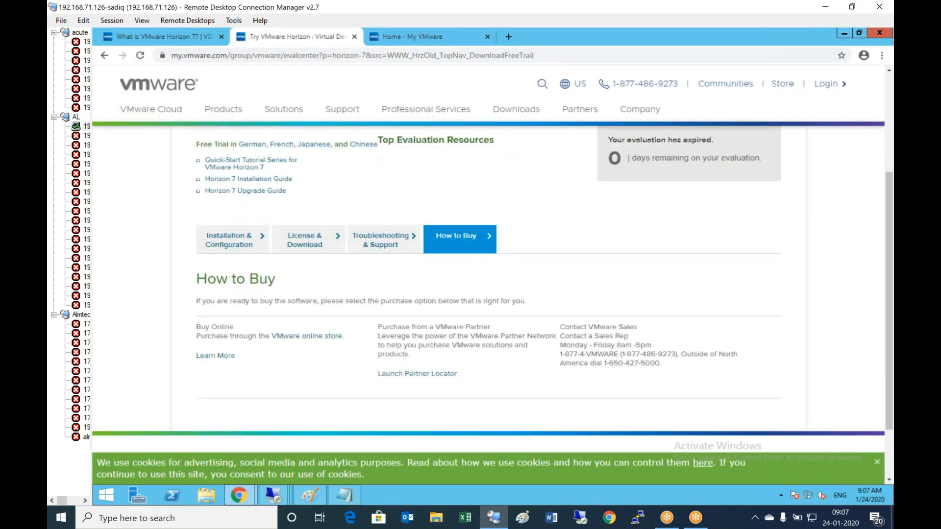
{"action": "scroll", "coordinate": [488, 285], "scroll_direction": "up", "scroll_amount": 2}
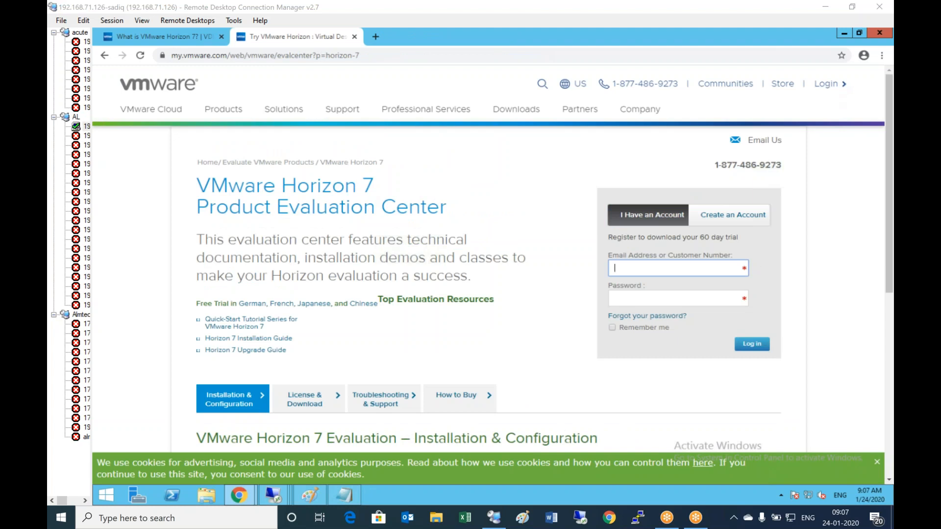
- Fill in a new account's first name, last name and e-mail, then log in with the existing account's password
{"action": "left_click", "coordinate": [723, 218]}
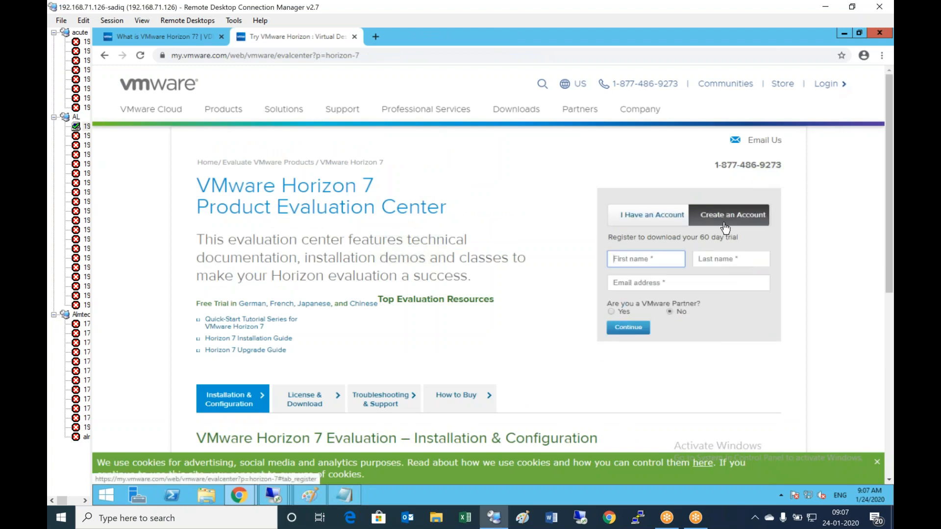
{"action": "key", "text": "Tab"}
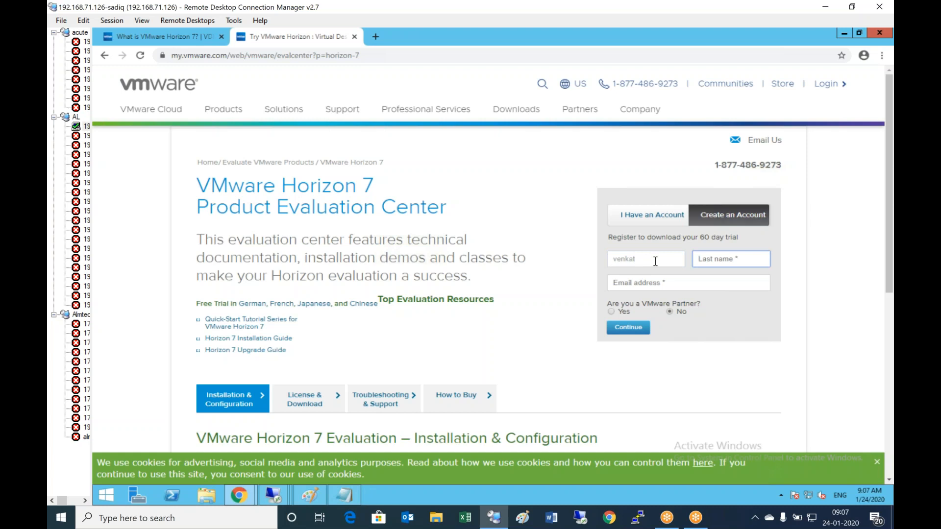
{"action": "key", "text": "Tab"}
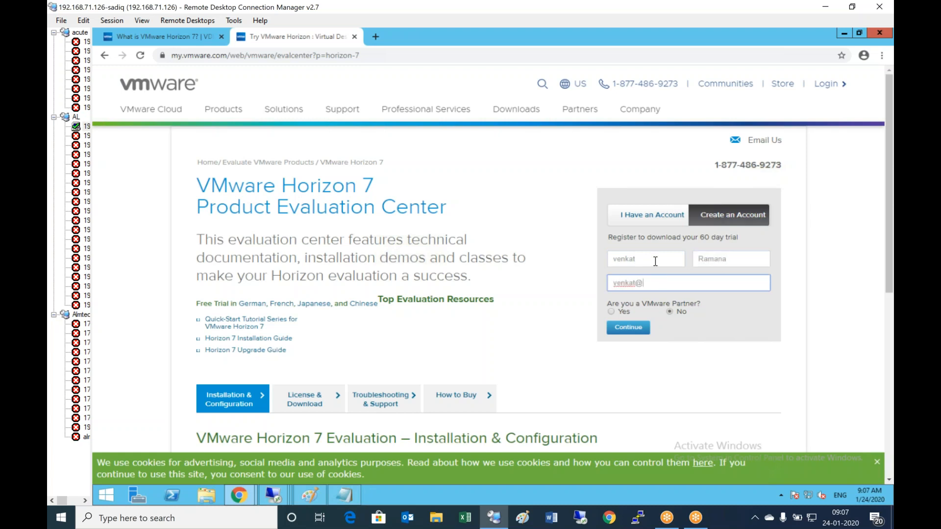
{"action": "left_click", "coordinate": [631, 329]}
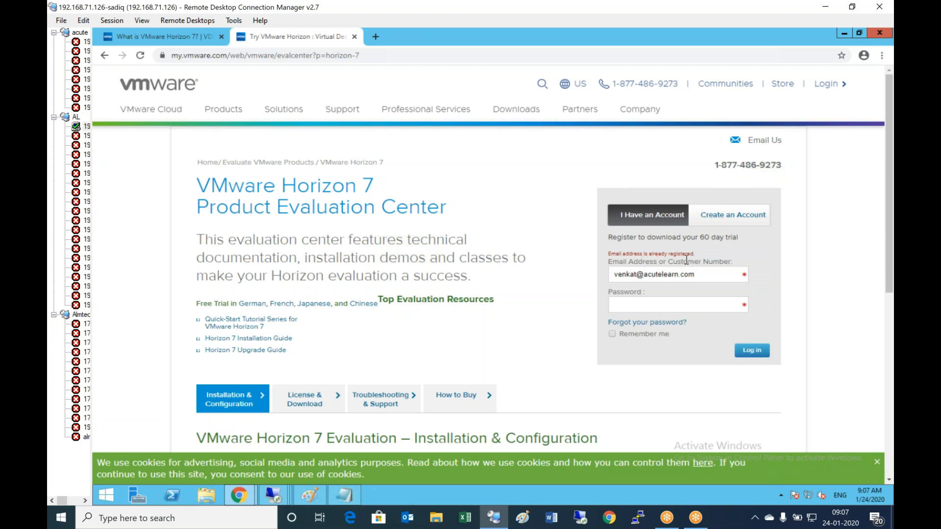
{"action": "left_click", "coordinate": [655, 304]}
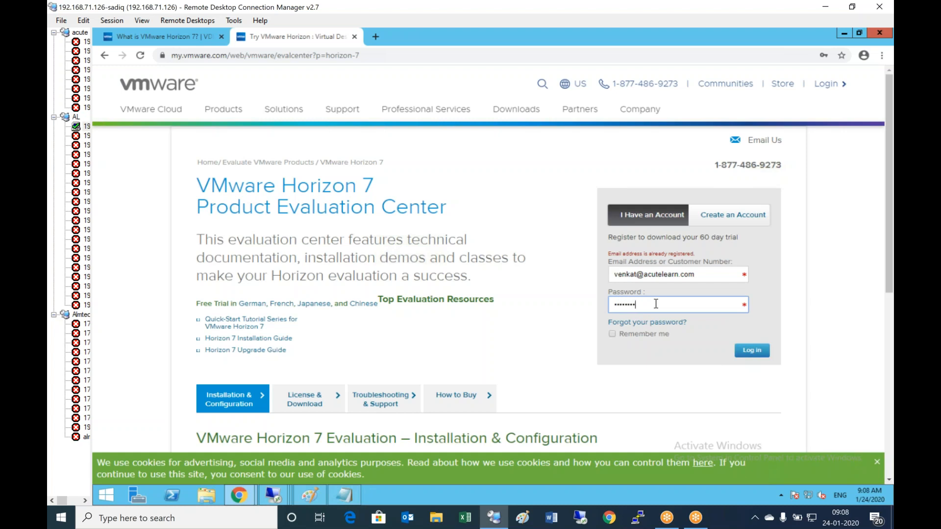
{"action": "left_click", "coordinate": [757, 353]}
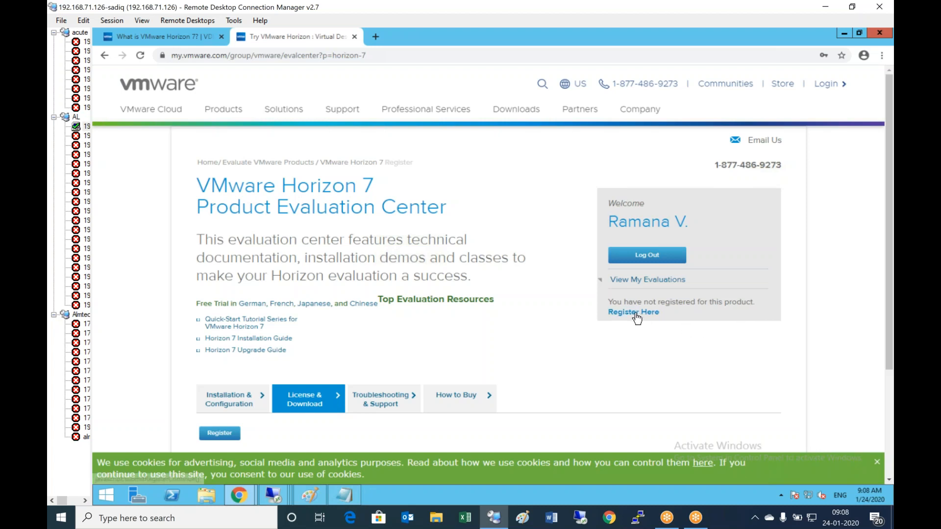
- Register for the Horizon 7 trial with salutation Mr., the captcha code and the accepted EULA
{"action": "left_click", "coordinate": [636, 314]}
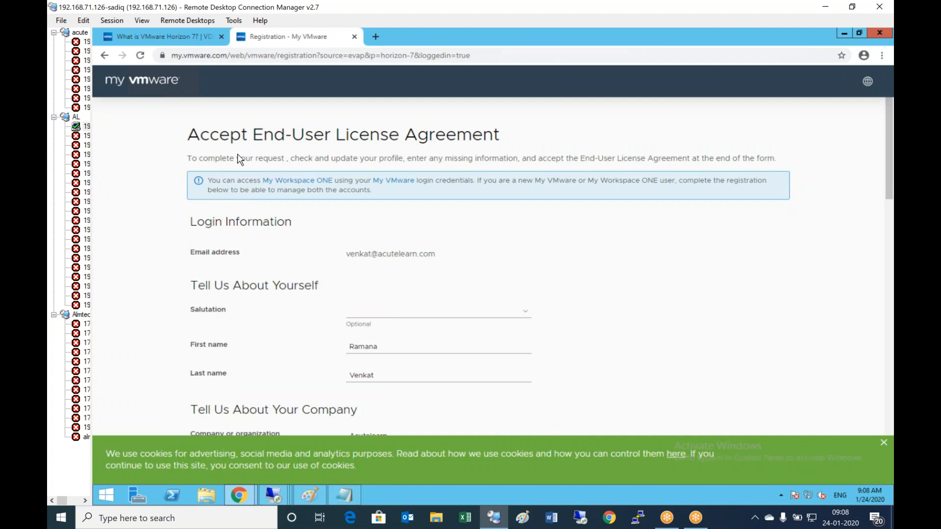
{"action": "scroll", "coordinate": [426, 296], "scroll_direction": "down", "scroll_amount": 1}
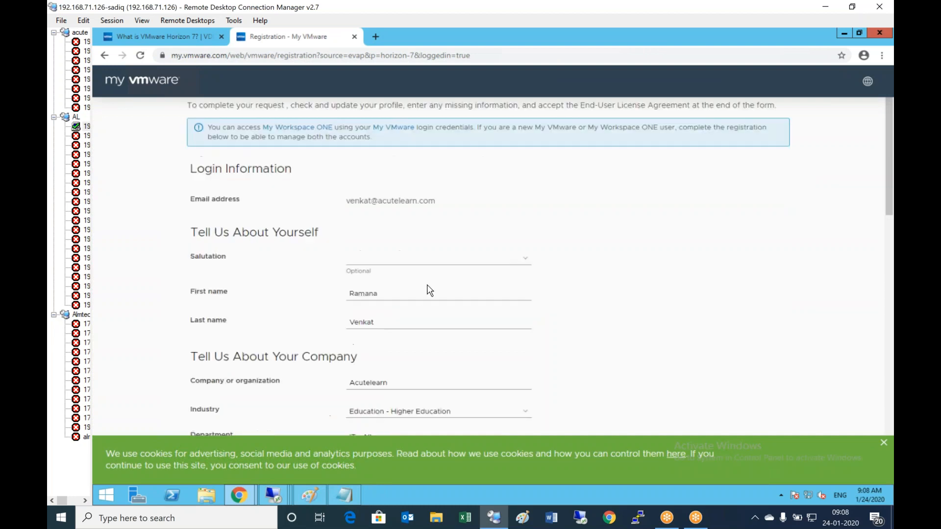
{"action": "left_click", "coordinate": [525, 258]}
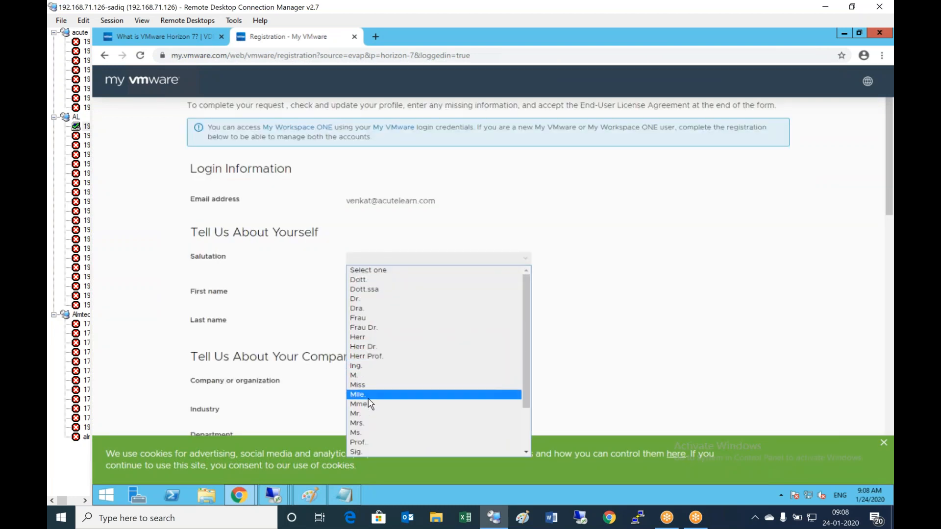
{"action": "left_click", "coordinate": [362, 414]}
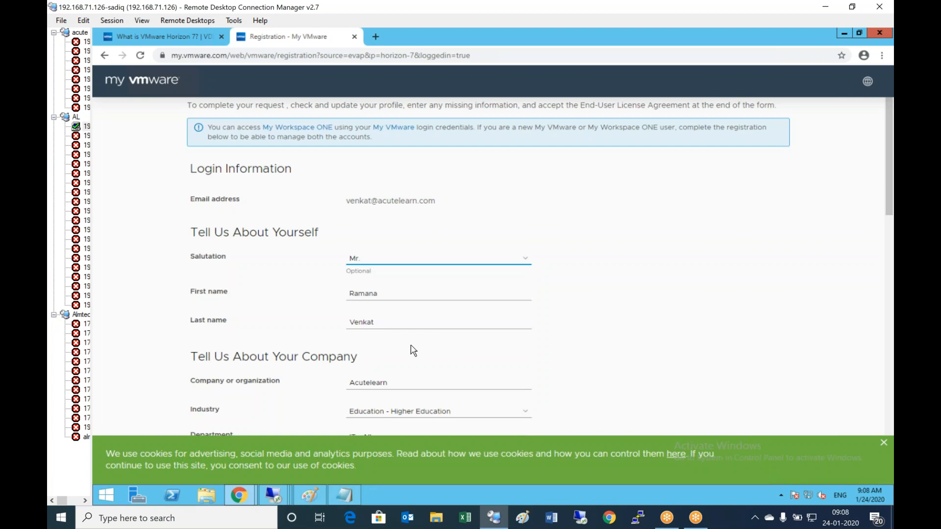
{"action": "scroll", "coordinate": [411, 350], "scroll_direction": "down", "scroll_amount": 2}
{"action": "scroll", "coordinate": [412, 349], "scroll_direction": "down", "scroll_amount": 13}
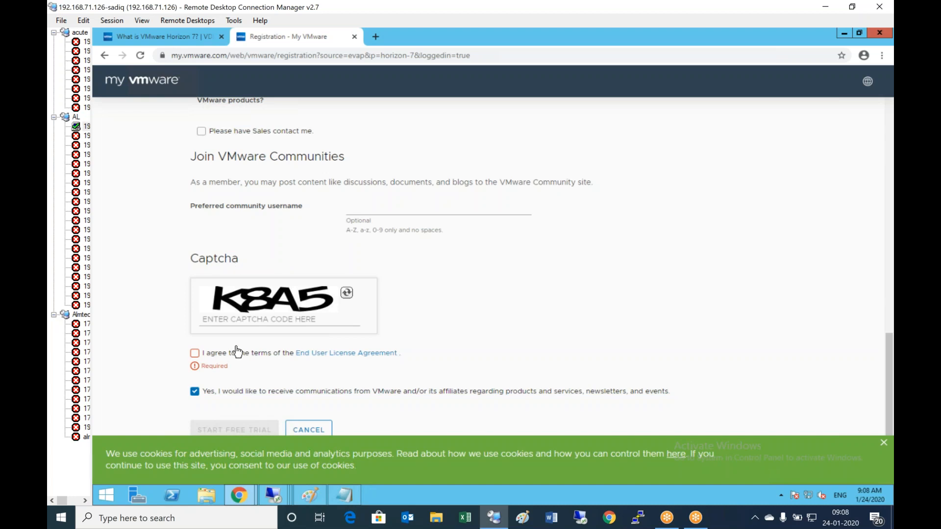
{"action": "left_click", "coordinate": [243, 316]}
{"action": "type", "text": "K8A5"}
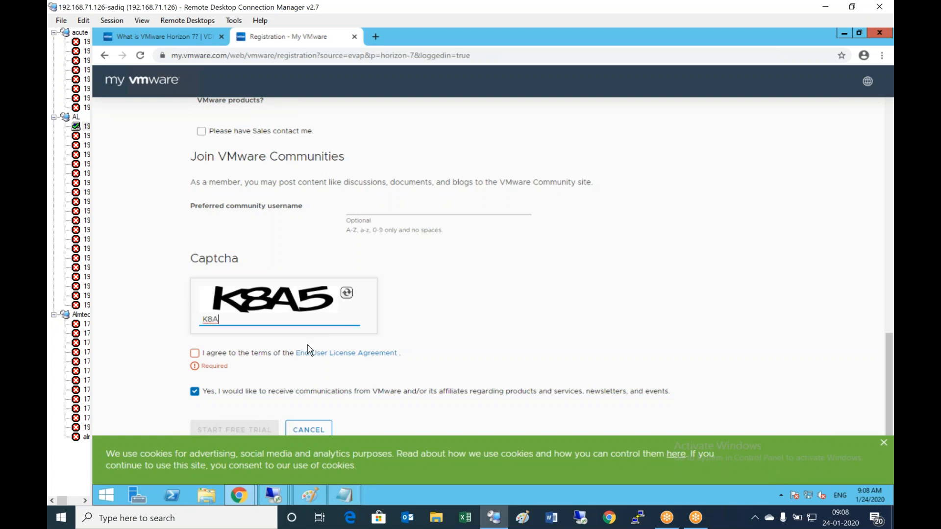
{"action": "left_click", "coordinate": [194, 353]}
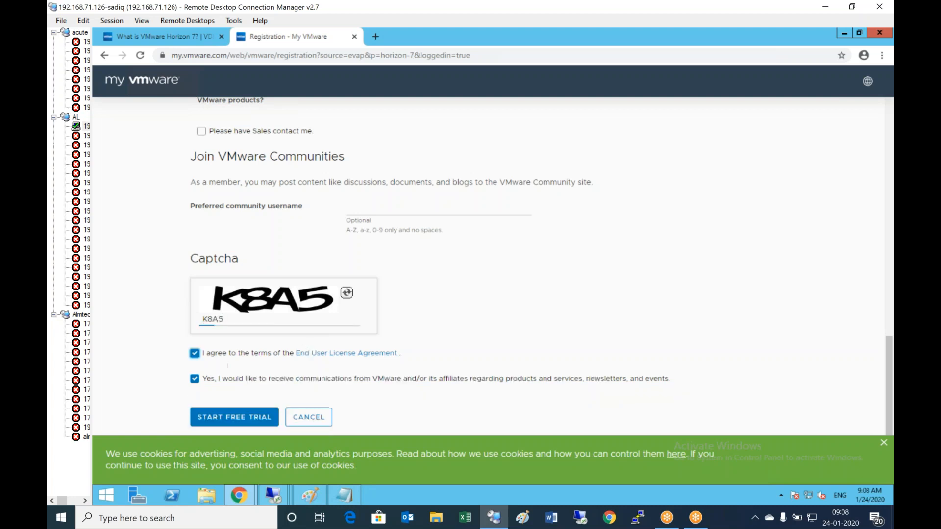
{"action": "left_click", "coordinate": [224, 423]}
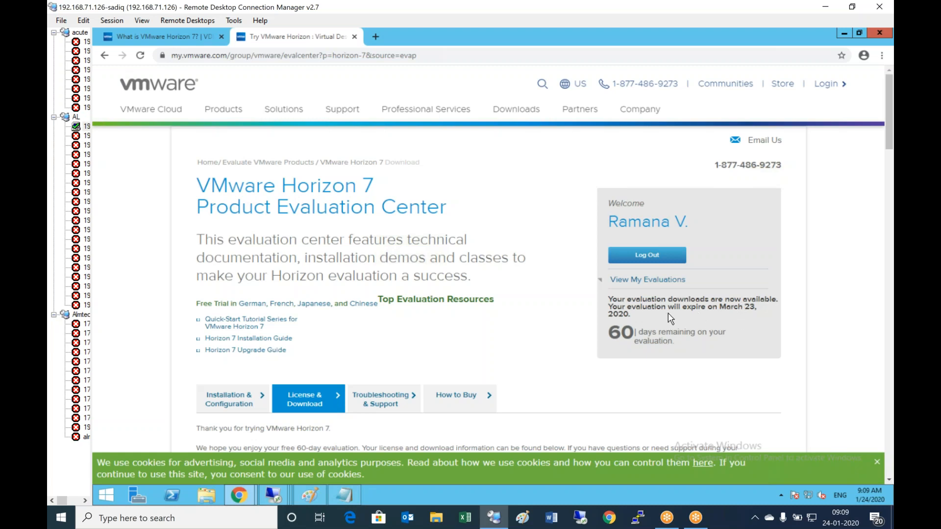
{"action": "scroll", "coordinate": [669, 319], "scroll_direction": "down", "scroll_amount": 2}
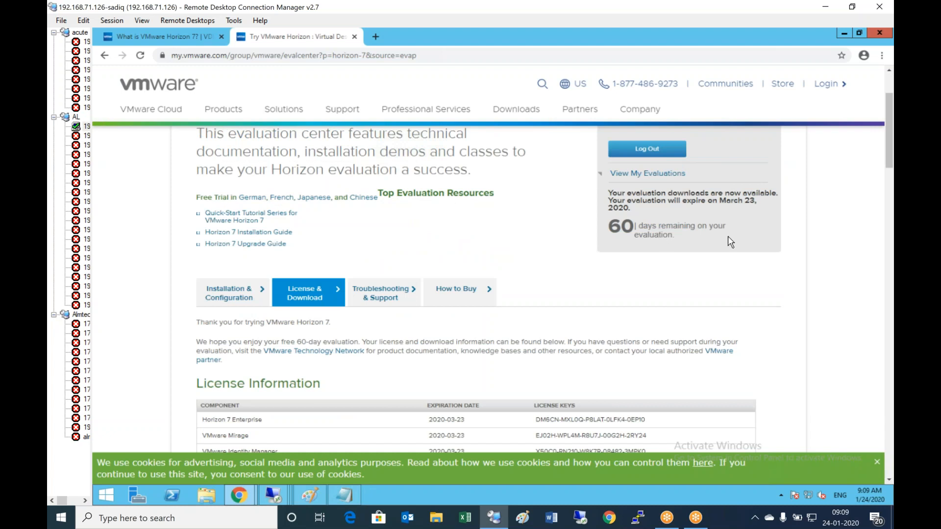
{"action": "scroll", "coordinate": [479, 324], "scroll_direction": "down", "scroll_amount": 2}
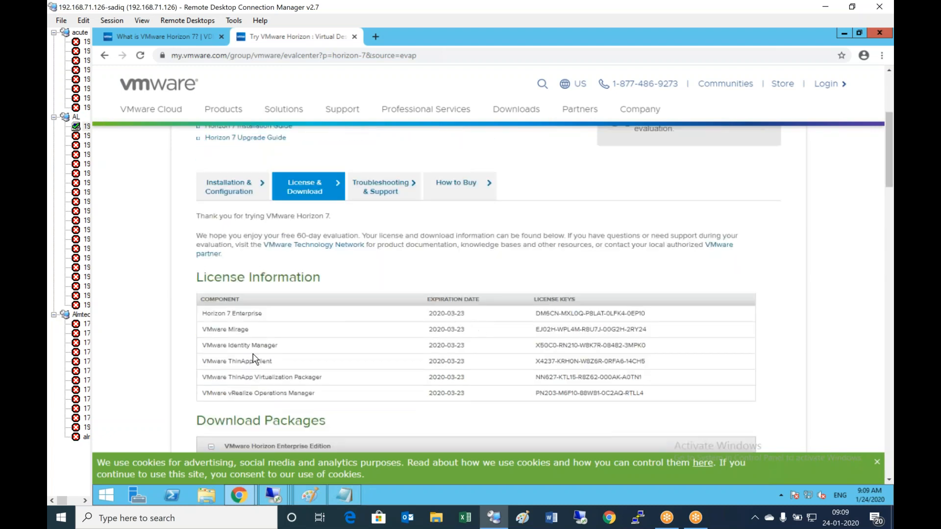
{"action": "scroll", "coordinate": [387, 329], "scroll_direction": "down", "scroll_amount": 1}
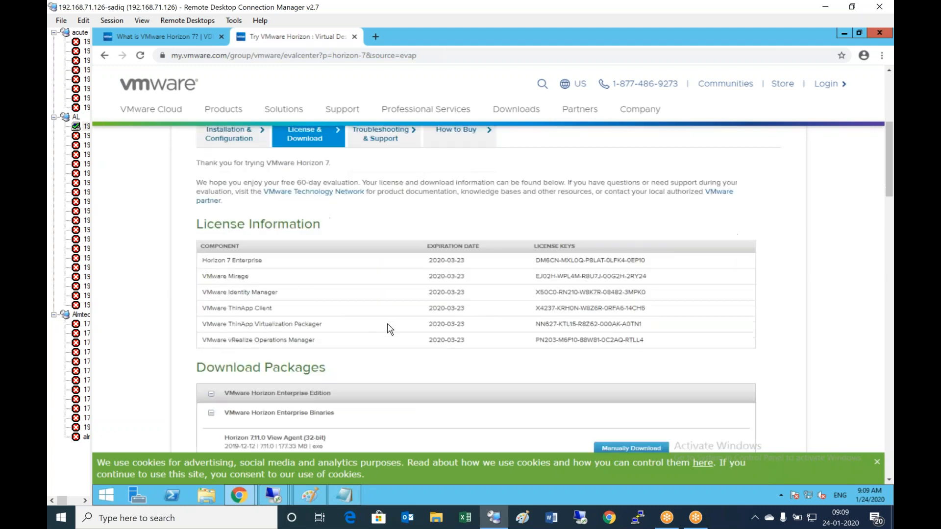
{"action": "scroll", "coordinate": [392, 321], "scroll_direction": "down", "scroll_amount": 2}
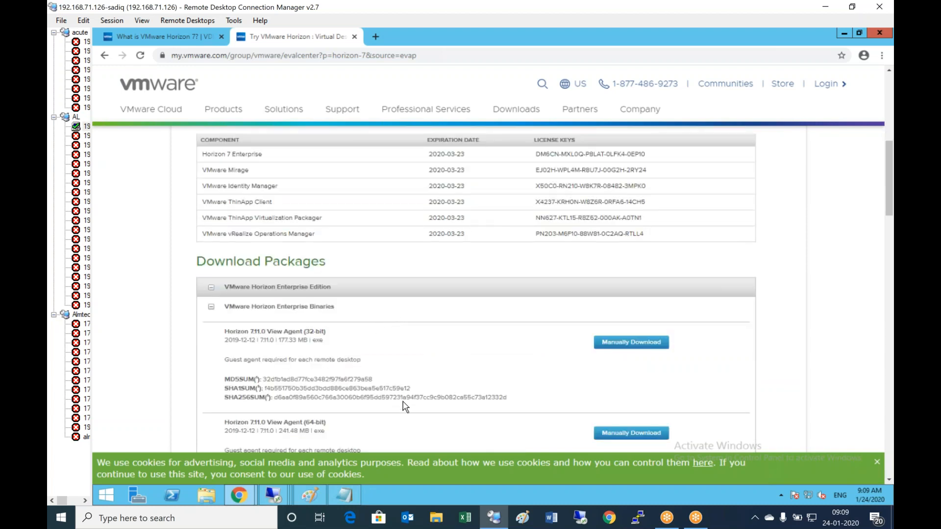
{"action": "scroll", "coordinate": [412, 384], "scroll_direction": "down", "scroll_amount": 3}
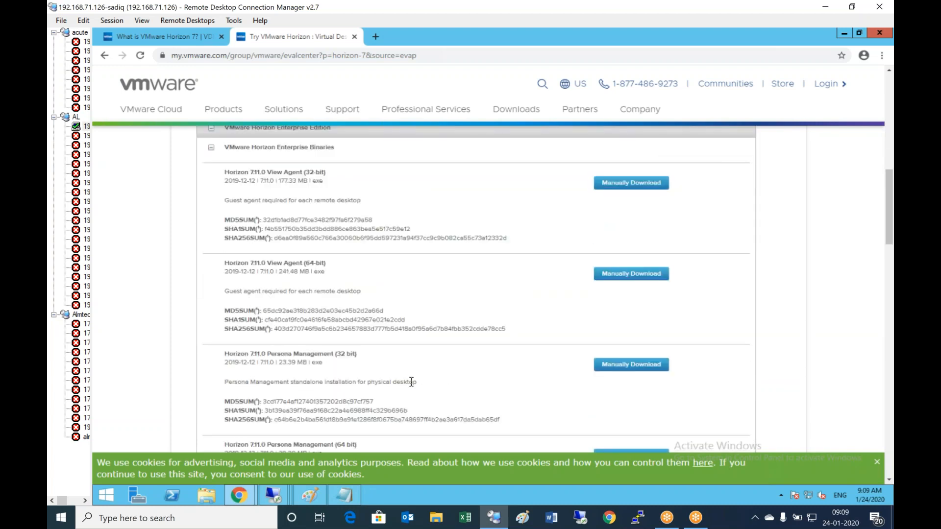
{"action": "scroll", "coordinate": [411, 382], "scroll_direction": "down", "scroll_amount": 4}
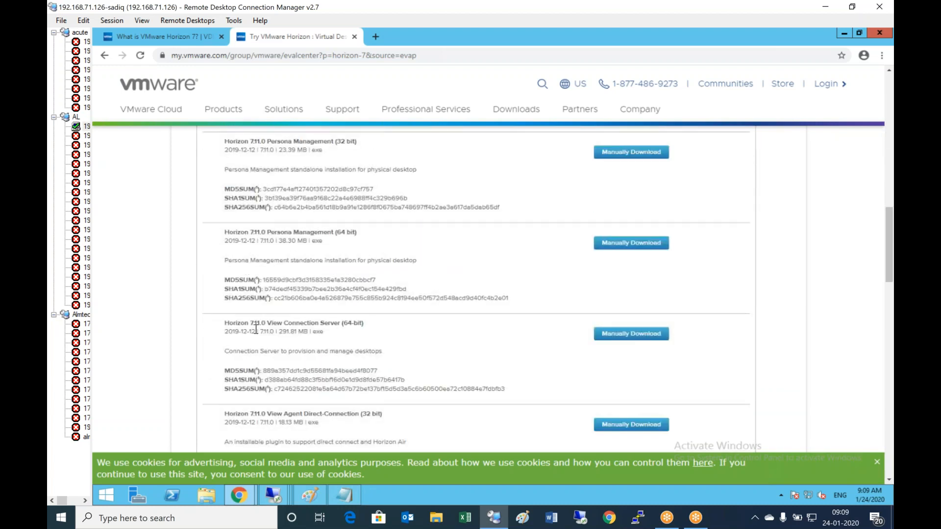
{"action": "scroll", "coordinate": [387, 340], "scroll_direction": "down", "scroll_amount": 1}
{"action": "scroll", "coordinate": [388, 340], "scroll_direction": "up", "scroll_amount": 10}
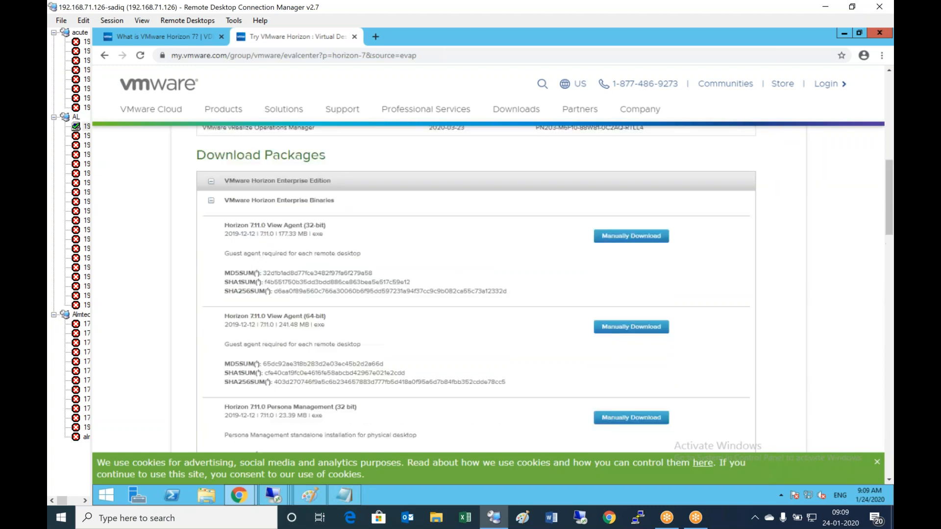
{"action": "scroll", "coordinate": [333, 343], "scroll_direction": "down", "scroll_amount": 2}
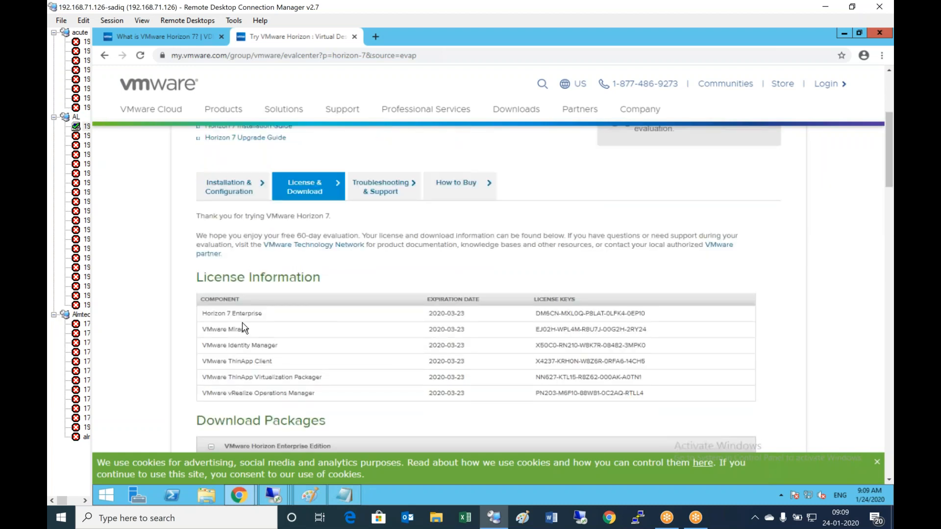
- Copy the License Information table and paste the six licence keys into a new Notepad
{"action": "left_click_drag", "start_coordinate": [207, 315], "coordinate": [675, 400]}
{"action": "right_click", "coordinate": [590, 316]}
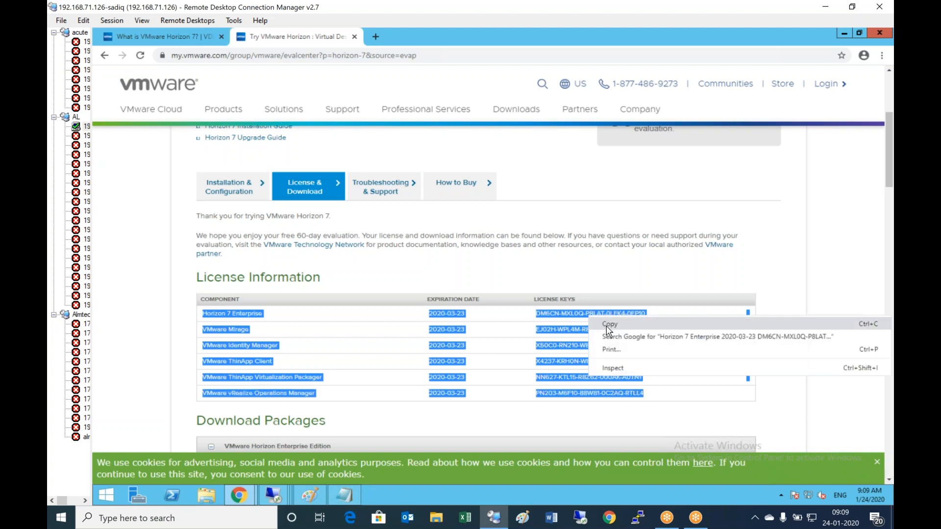
{"action": "left_click", "coordinate": [625, 326]}
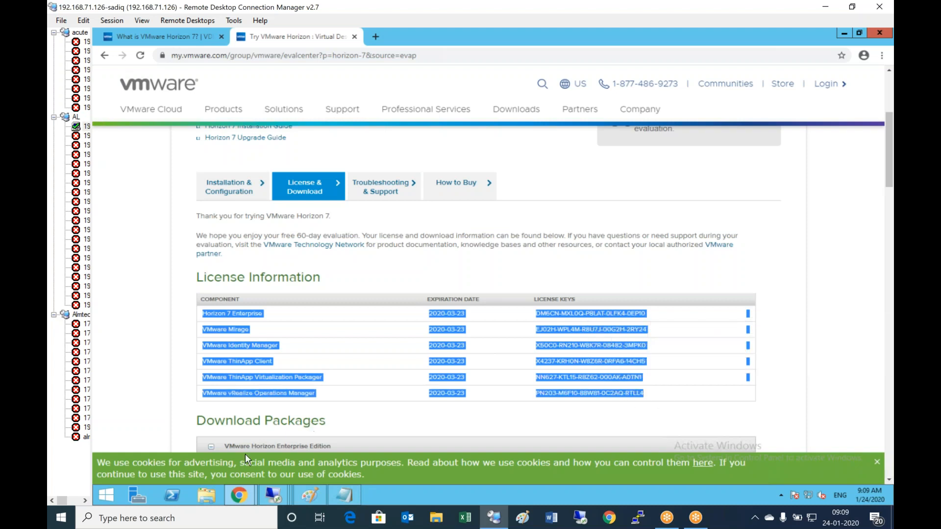
{"action": "right_click", "coordinate": [113, 496]}
{"action": "left_click", "coordinate": [156, 461]}
{"action": "left_click", "coordinate": [185, 463]}
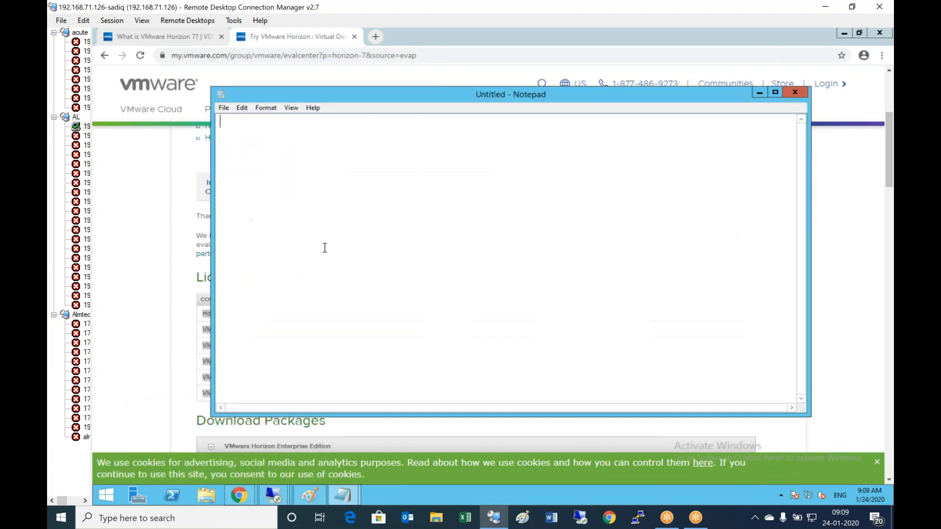
{"action": "key", "text": "ctrl+v"}
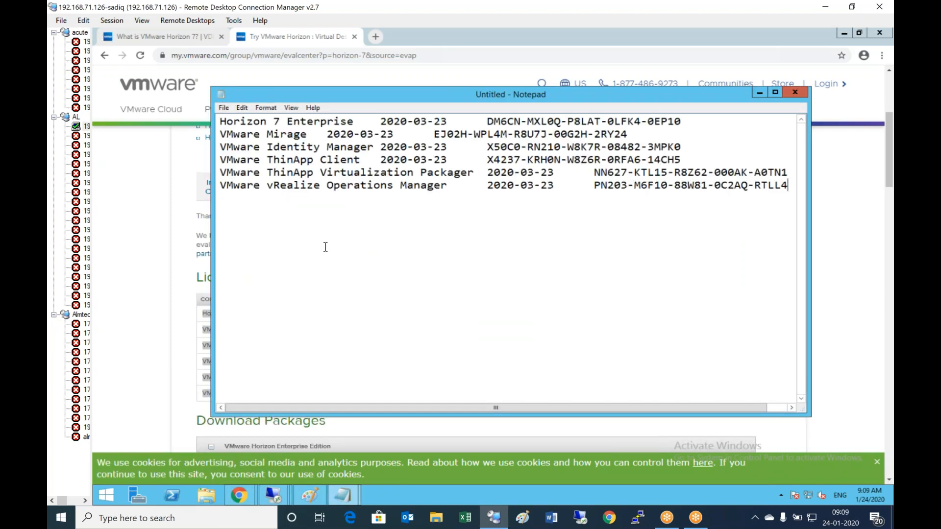
- Minimize Notepad, log out of My VMware, and close the evaluation tab and Chrome
{"action": "left_click", "coordinate": [767, 96]}
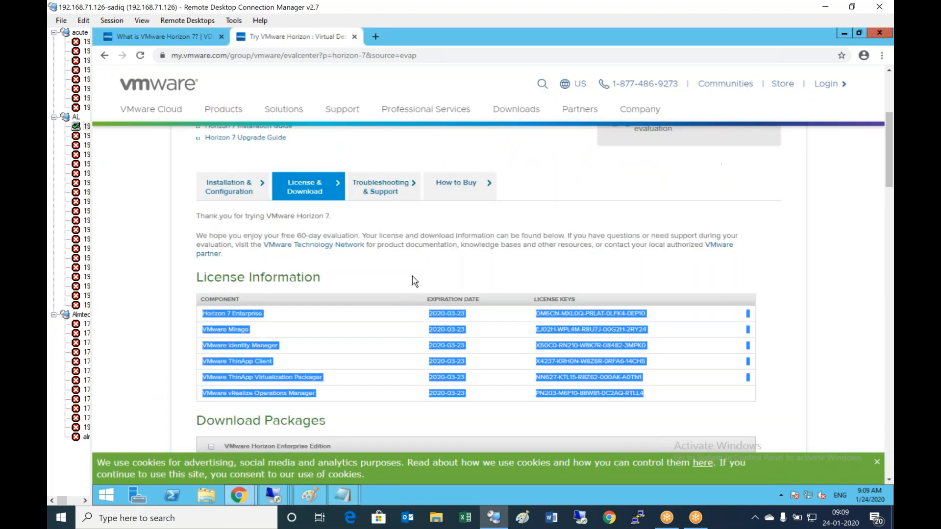
{"action": "left_click", "coordinate": [469, 238]}
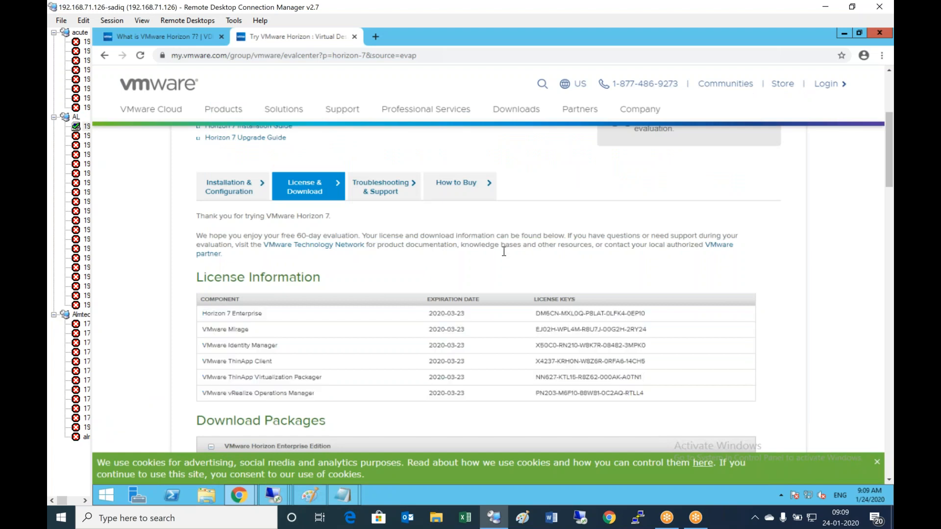
{"action": "scroll", "coordinate": [514, 255], "scroll_direction": "down", "scroll_amount": 1}
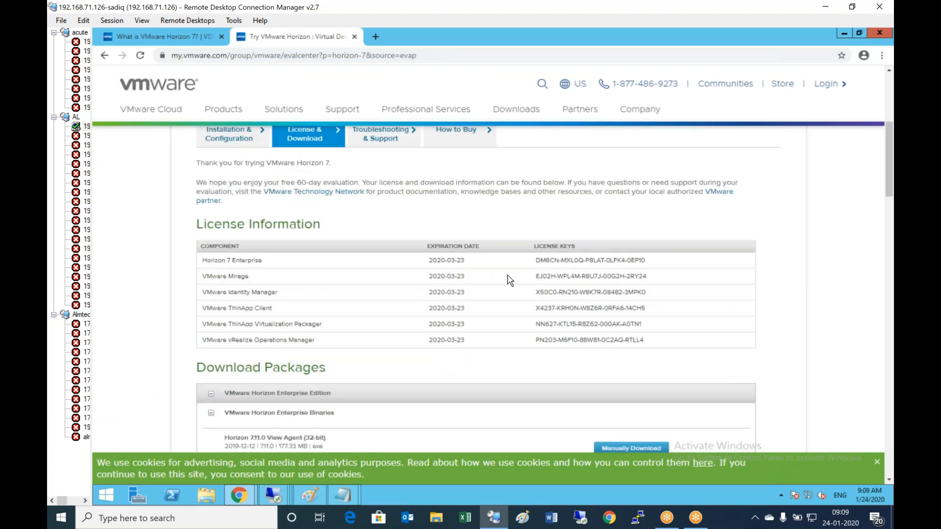
{"action": "scroll", "coordinate": [510, 280], "scroll_direction": "down", "scroll_amount": 14}
{"action": "scroll", "coordinate": [510, 281], "scroll_direction": "up", "scroll_amount": 13}
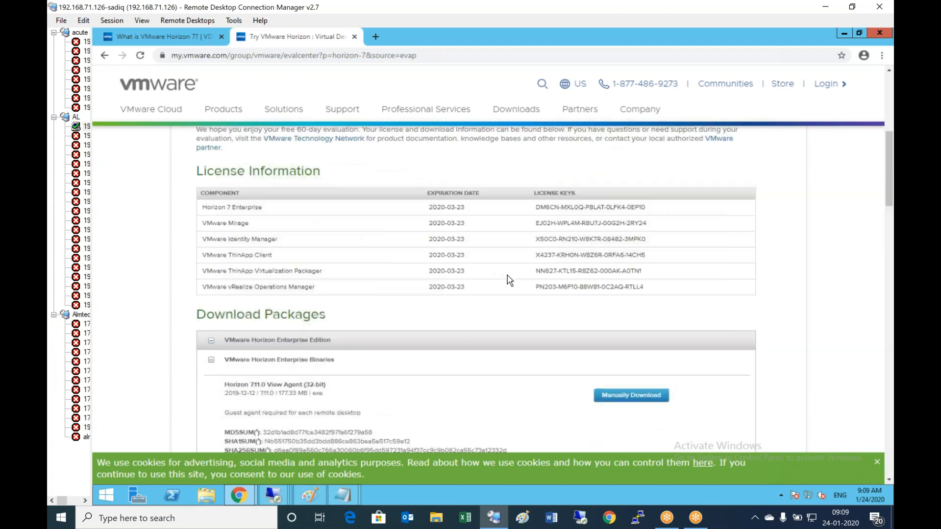
{"action": "scroll", "coordinate": [510, 280], "scroll_direction": "up", "scroll_amount": 6}
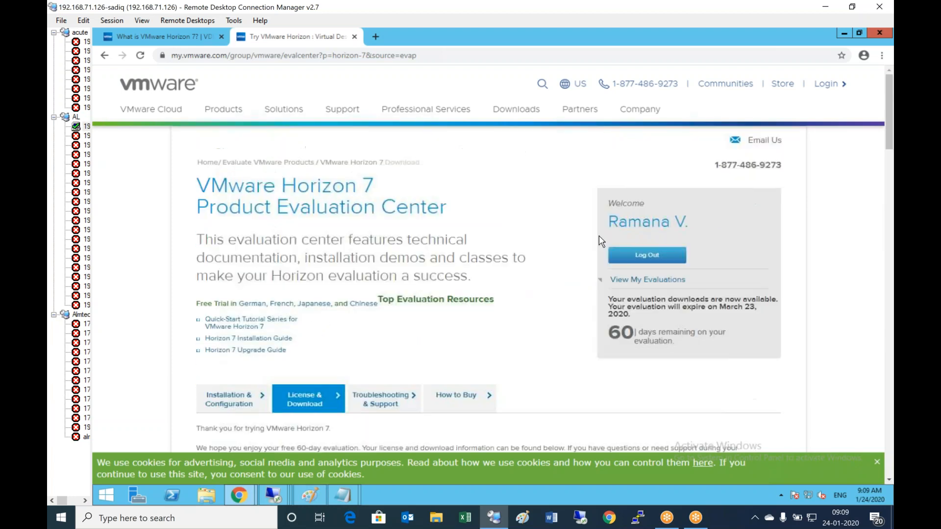
{"action": "left_click", "coordinate": [649, 261]}
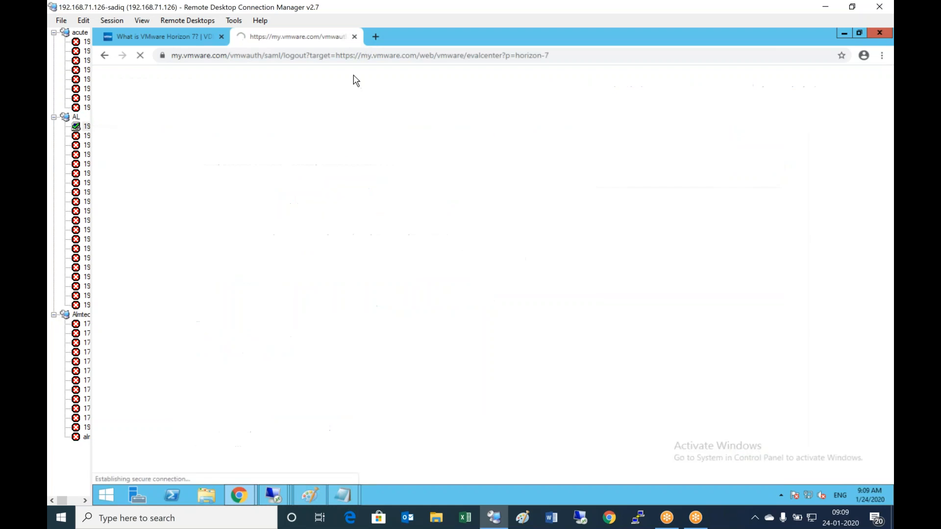
{"action": "left_click", "coordinate": [354, 36]}
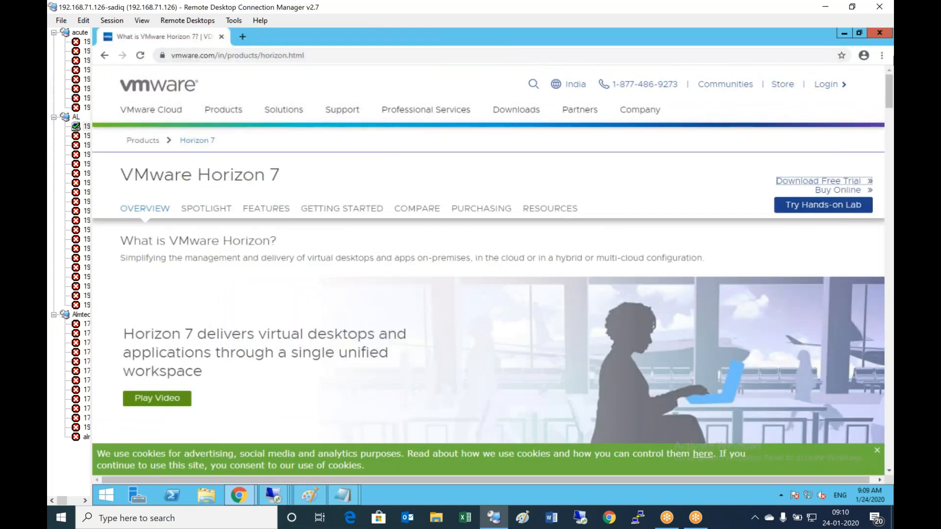
{"action": "right_click", "coordinate": [533, 44]}
- Add the note 'a) Apply the license on Connectionserver and replica server' and connect to Server01
{"action": "left_click", "coordinate": [567, 154]}
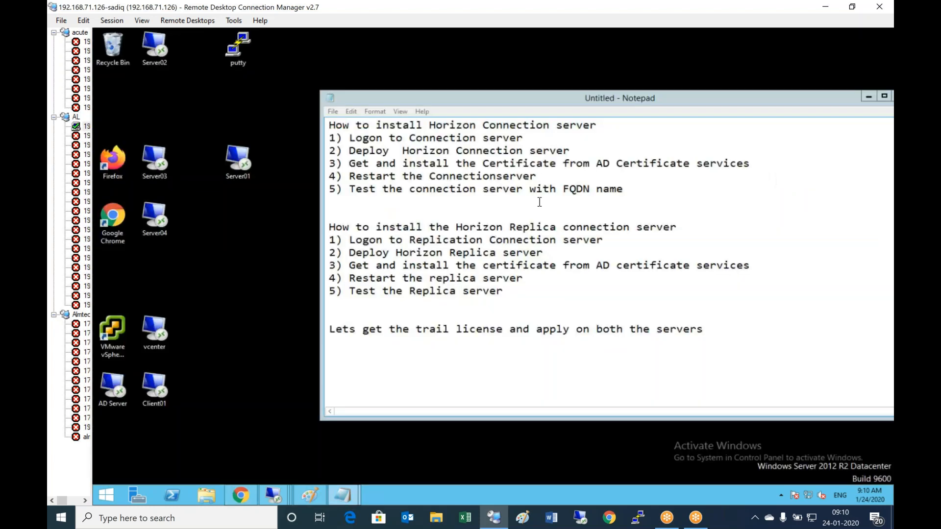
{"action": "left_click", "coordinate": [719, 333]}
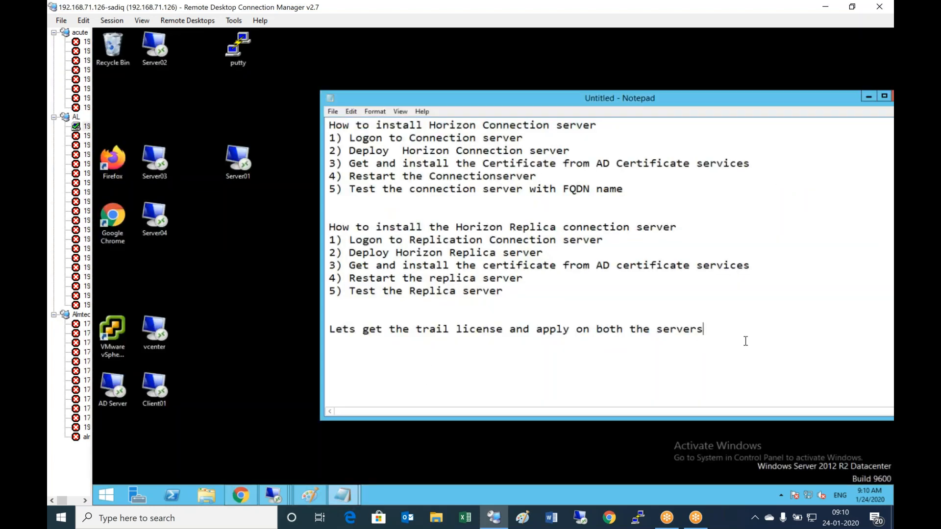
{"action": "key", "text": "Return"}
{"action": "type", "text": "a) Apply th"}
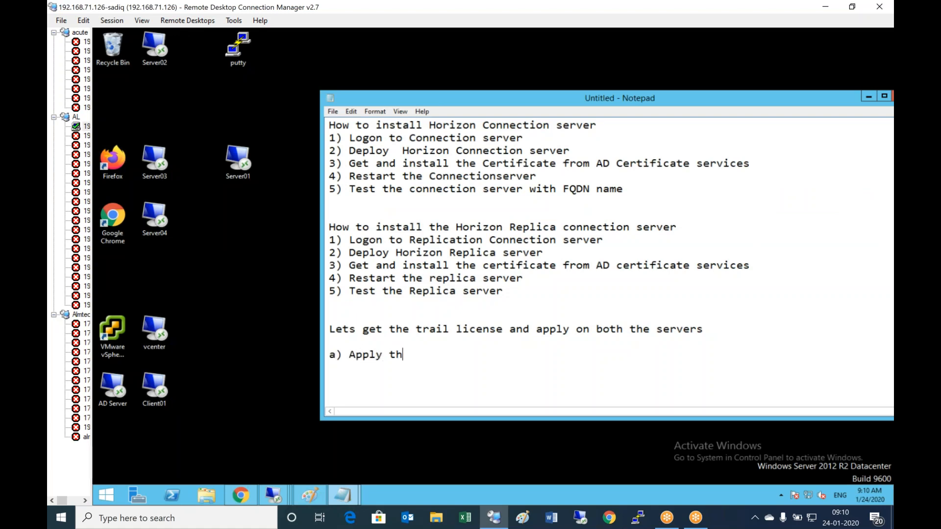
{"action": "type", "text": "e license on Connectionser"}
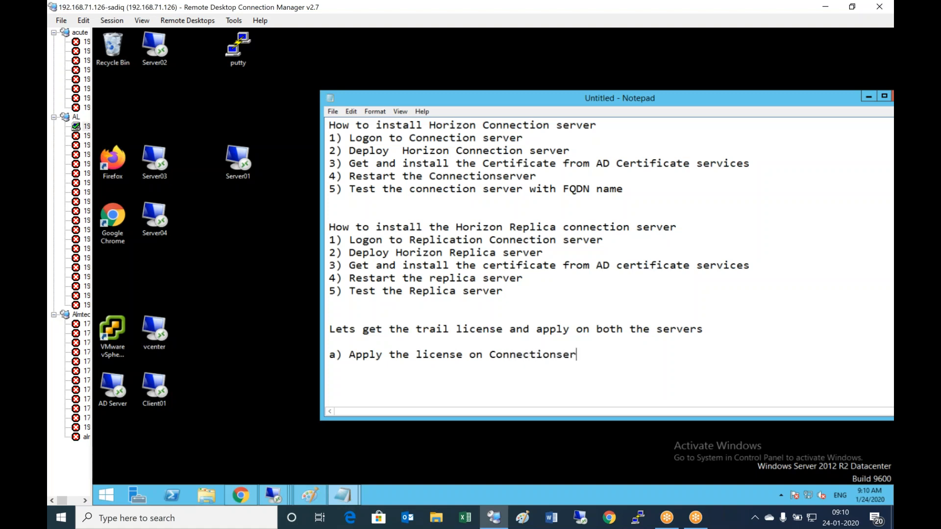
{"action": "type", "text": "ver and replica server"}
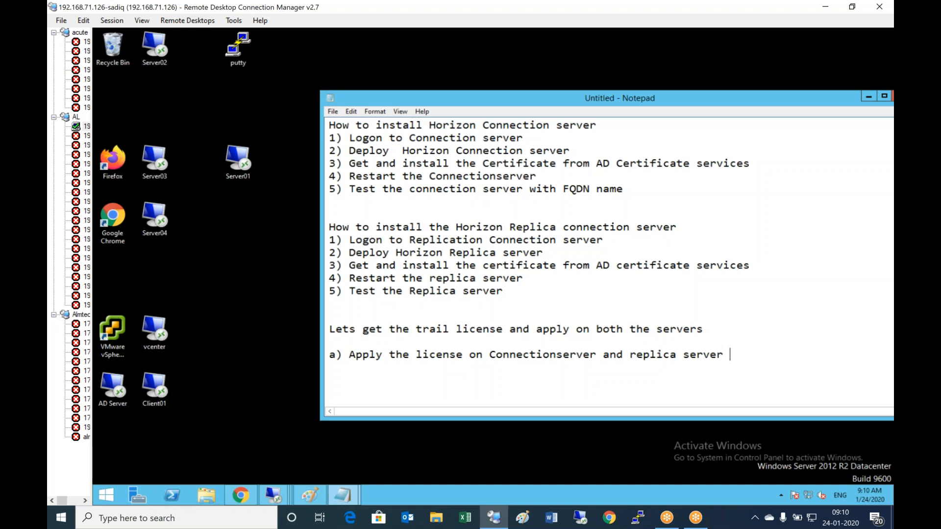
{"action": "double_click", "coordinate": [238, 160]}
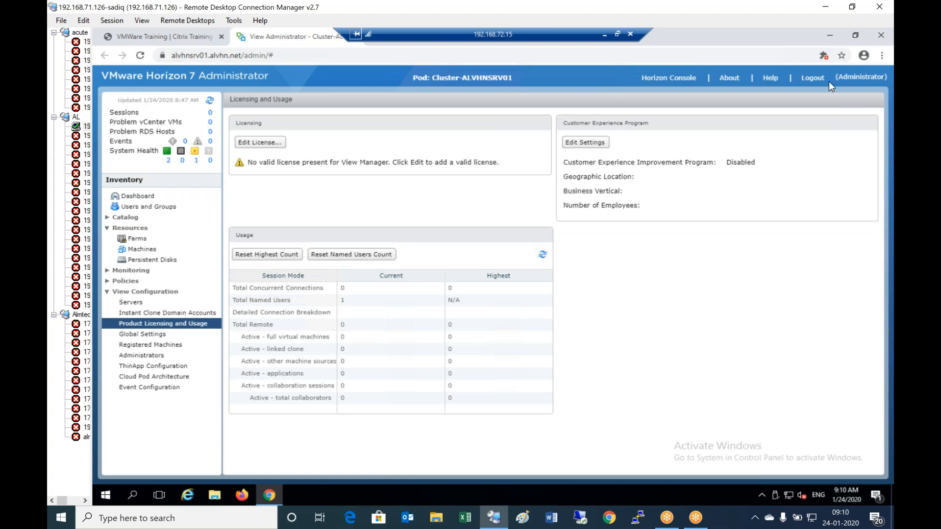
- Log out of Horizon Administrator and sign back in with the Administrator account
{"action": "left_click", "coordinate": [814, 80]}
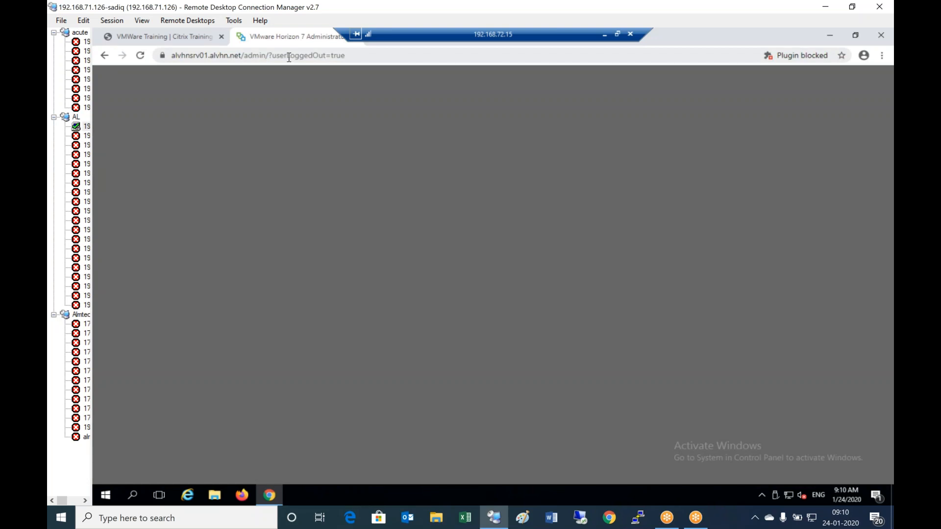
{"action": "left_click", "coordinate": [284, 55]}
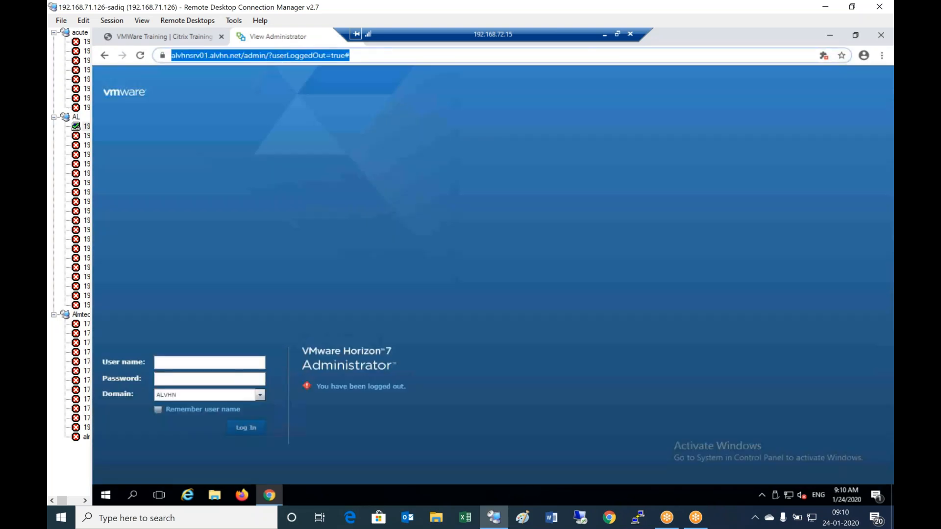
{"action": "left_click", "coordinate": [283, 55]}
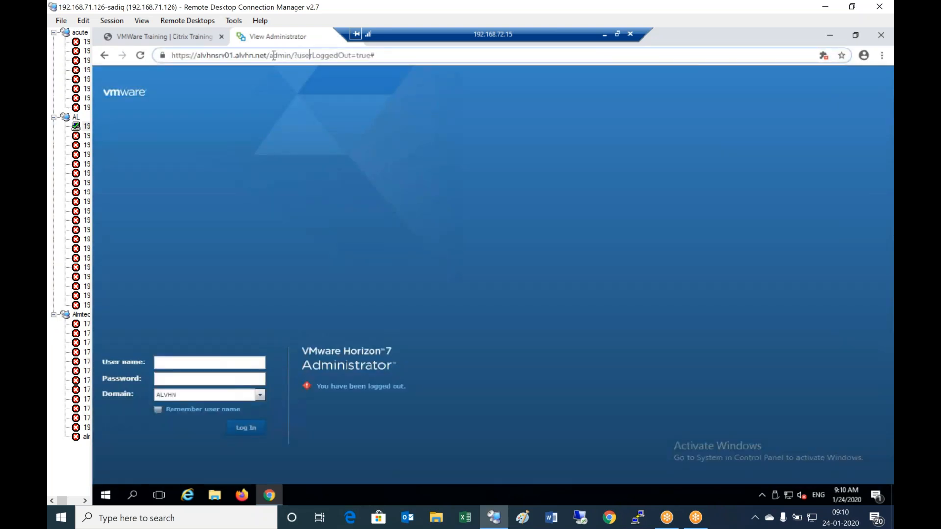
{"action": "left_click", "coordinate": [193, 363]}
{"action": "type", "text": "Adm"}
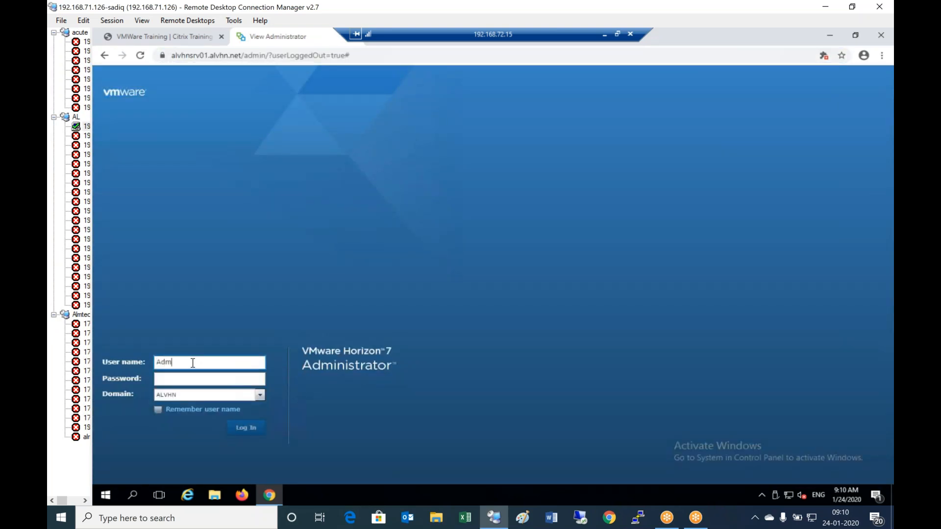
{"action": "type", "text": "inistrator**"}
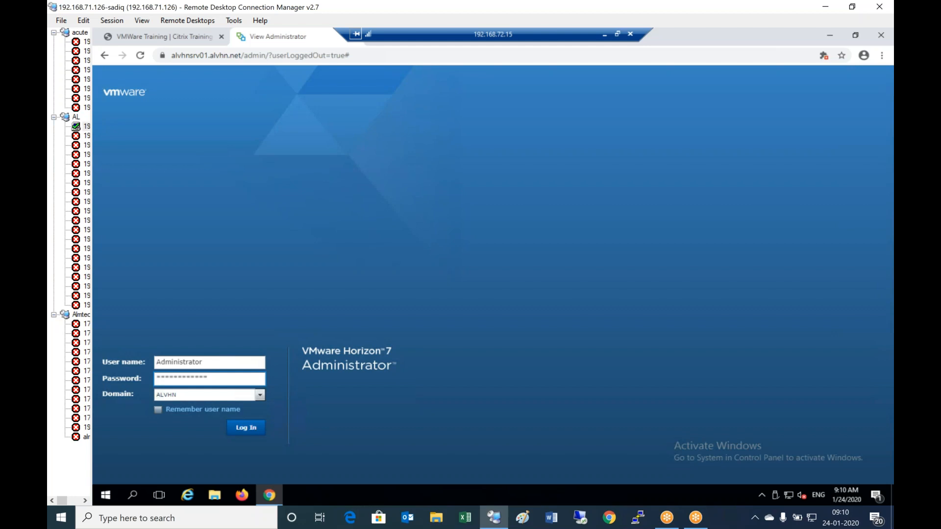
{"action": "key", "text": "Return"}
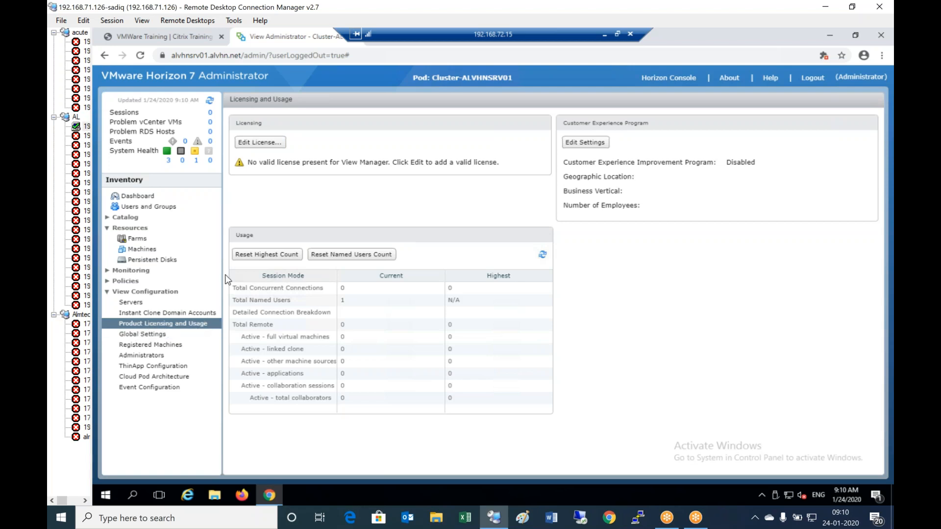
- Start editing the license and copy the Horizon 7 Enterprise key from the Notepad key list
{"action": "left_click", "coordinate": [259, 142]}
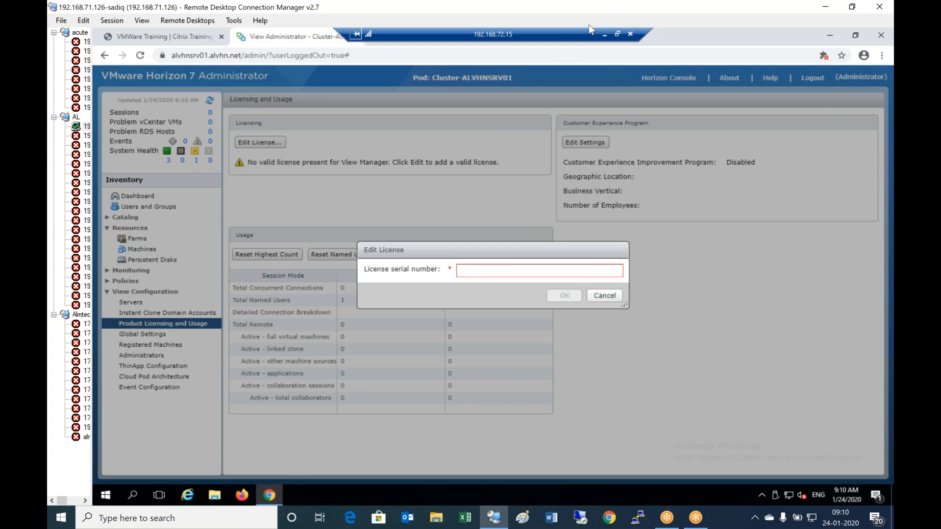
{"action": "left_click", "coordinate": [605, 34]}
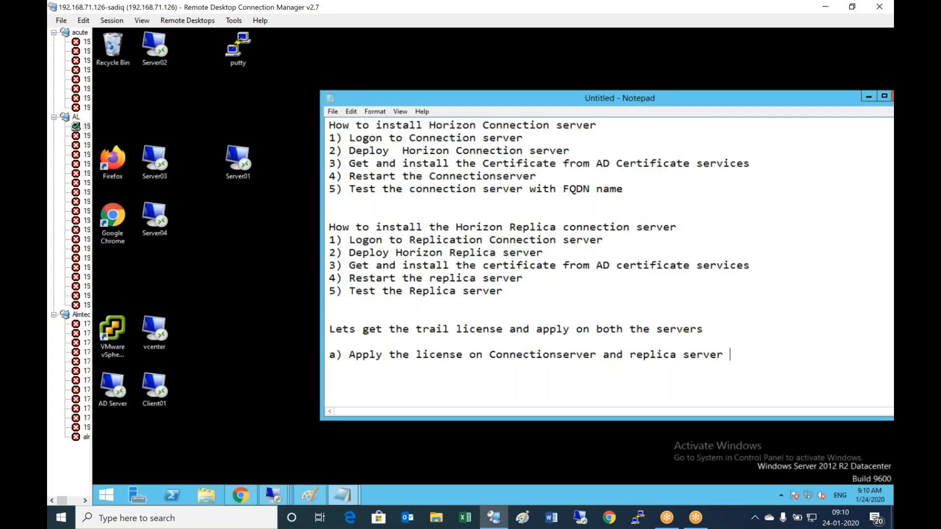
{"action": "left_click", "coordinate": [343, 495]}
{"action": "left_click", "coordinate": [424, 435]}
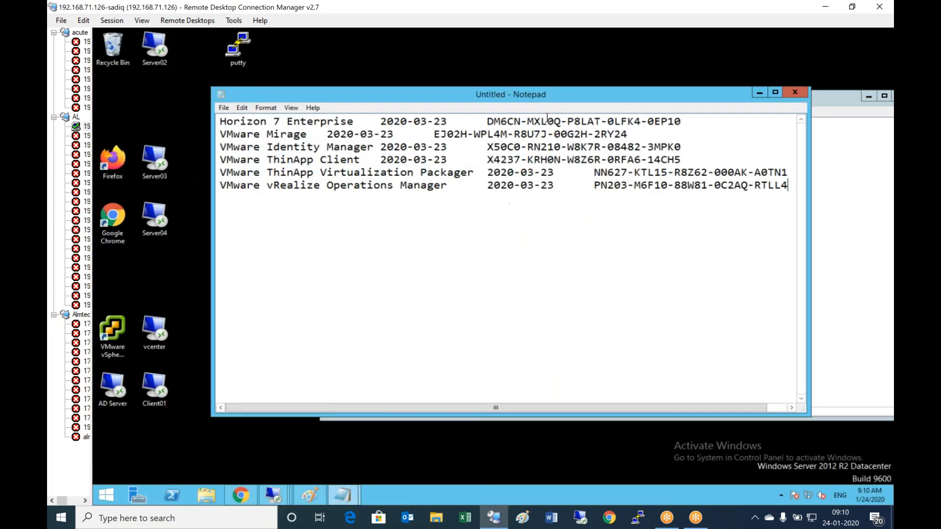
{"action": "left_click_drag", "start_coordinate": [488, 121], "coordinate": [683, 121]}
{"action": "right_click", "coordinate": [677, 121]}
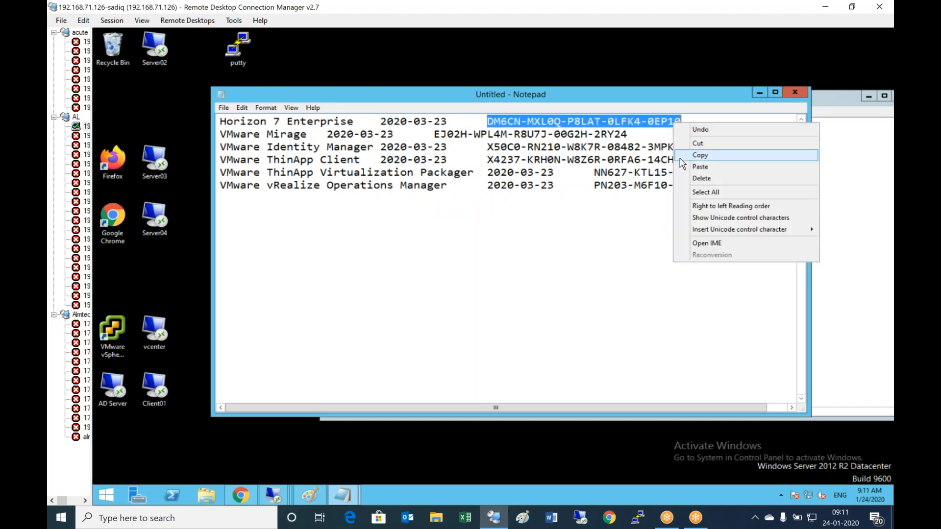
{"action": "left_click", "coordinate": [706, 160]}
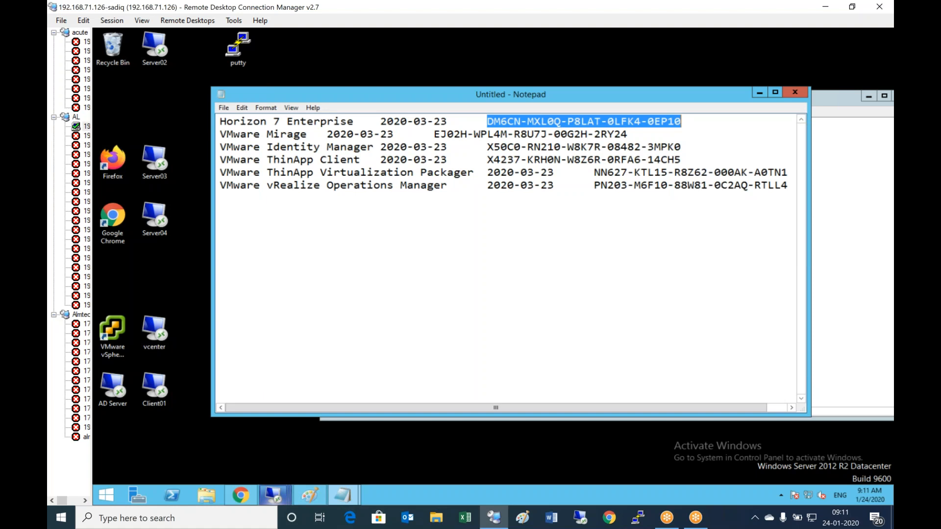
- Paste the key as Server01's license serial number and apply it
{"action": "left_click", "coordinate": [273, 495]}
{"action": "left_click", "coordinate": [512, 401]}
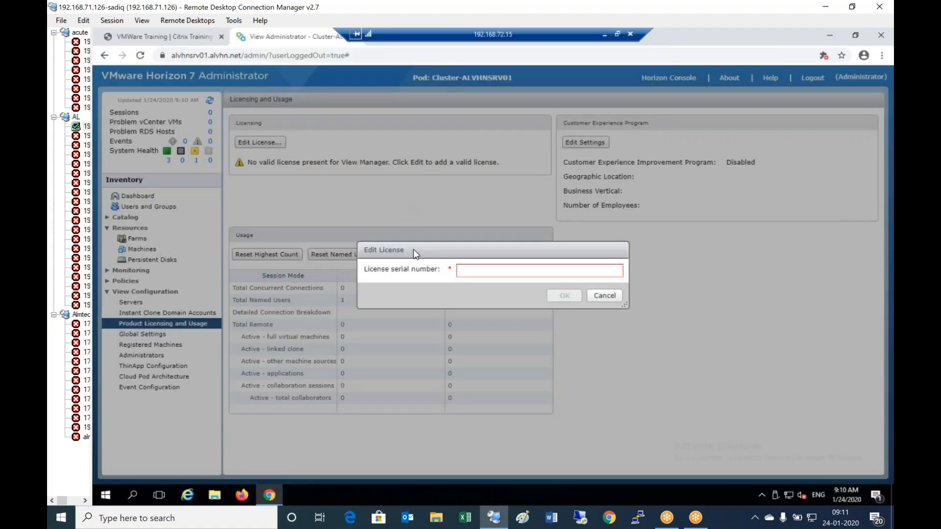
{"action": "left_click", "coordinate": [472, 276]}
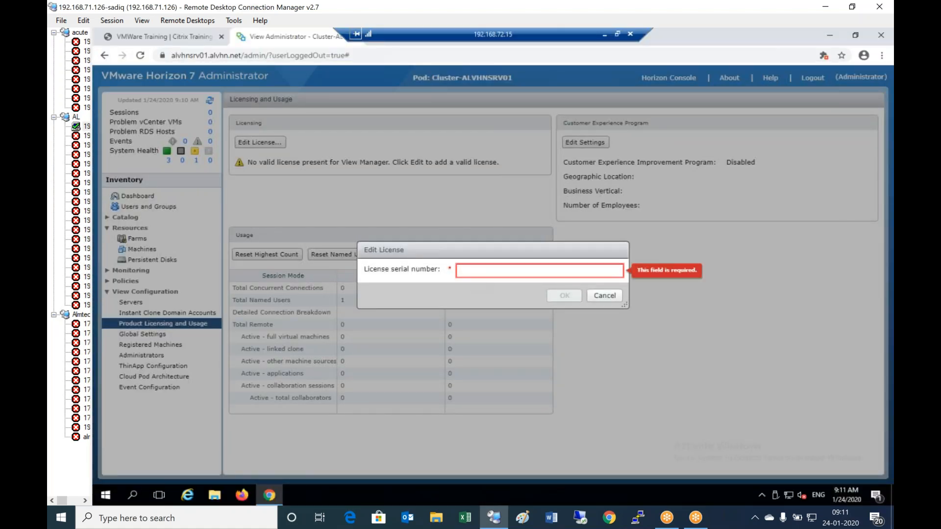
{"action": "key", "text": "ctrl+v"}
{"action": "left_click", "coordinate": [565, 296]}
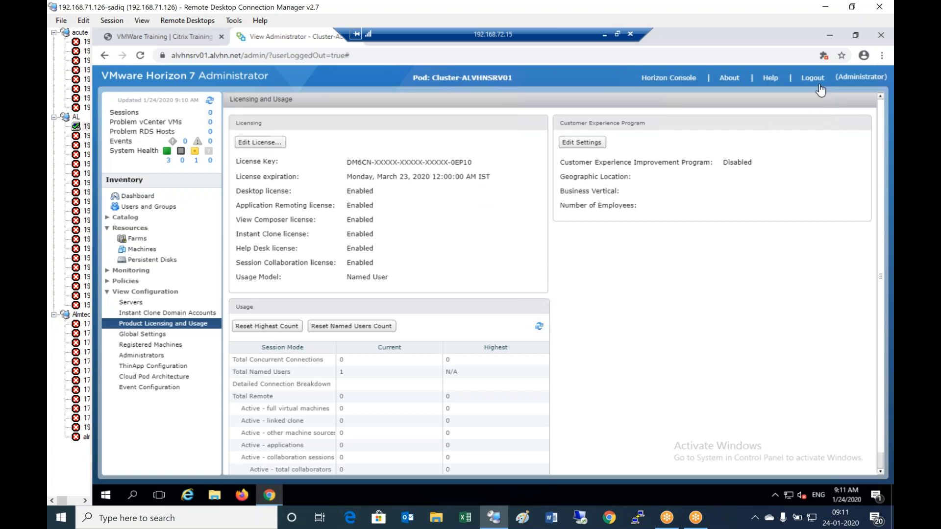
{"action": "left_click", "coordinate": [606, 34]}
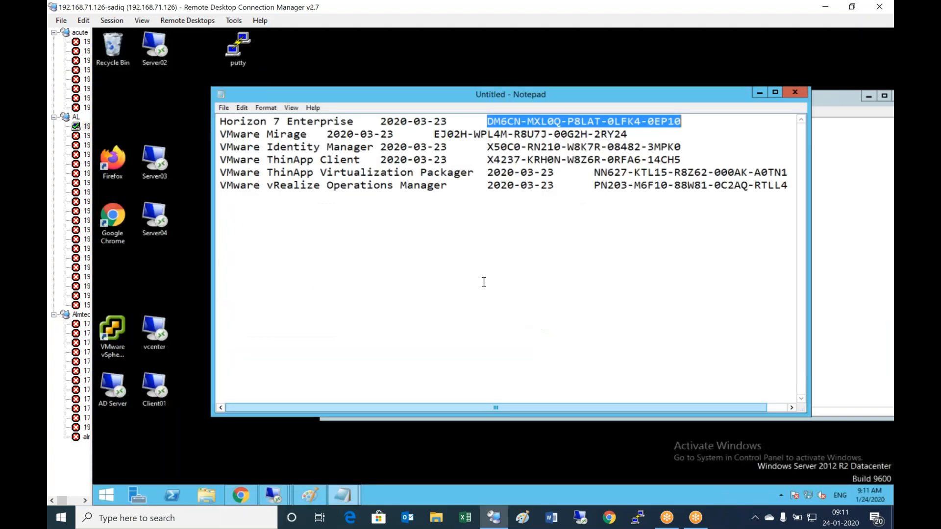
- Connect to Server02 and apply the same Horizon 7 Enterprise key as its license serial number
{"action": "left_click", "coordinate": [759, 92]}
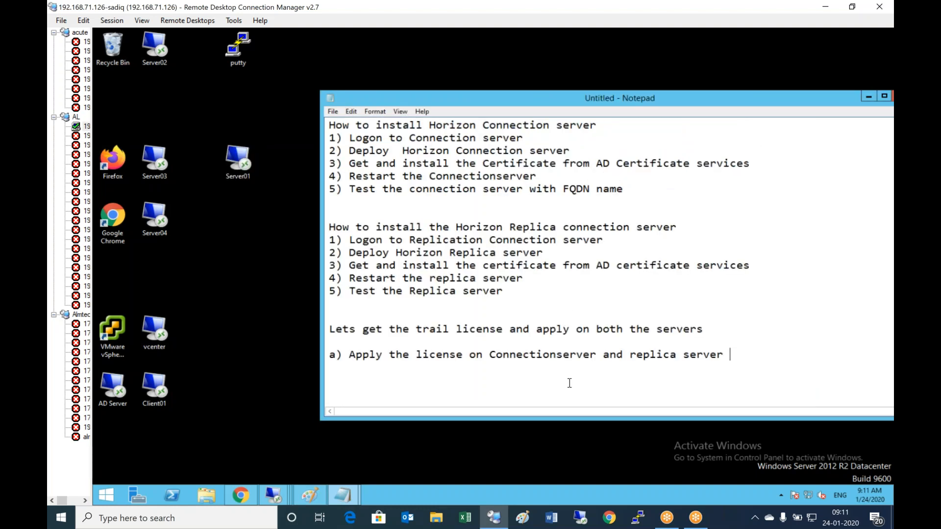
{"action": "double_click", "coordinate": [154, 51]}
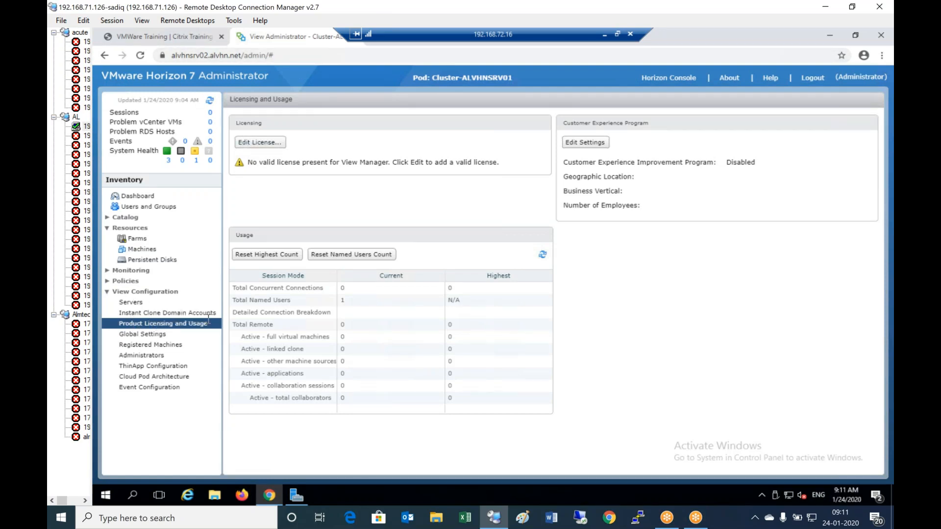
{"action": "left_click", "coordinate": [259, 142]}
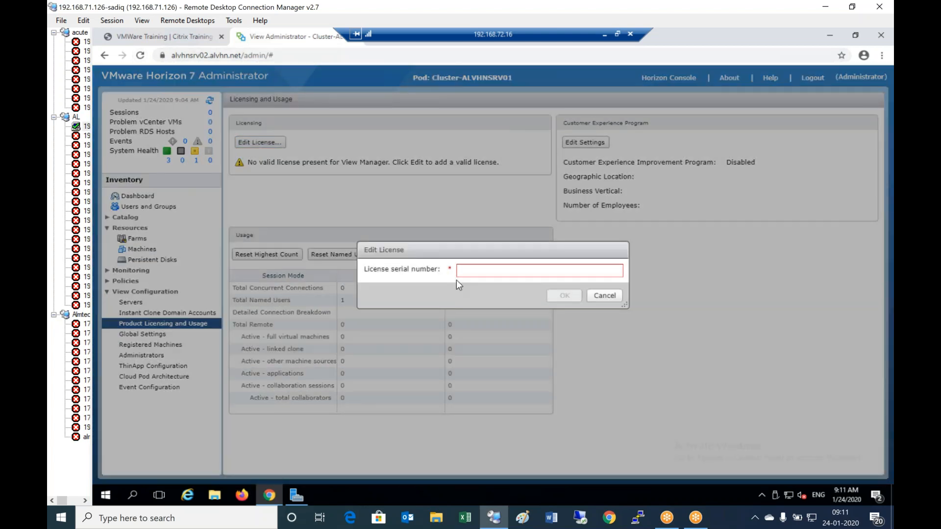
{"action": "left_click", "coordinate": [484, 272]}
{"action": "key", "text": "ctrl+v"}
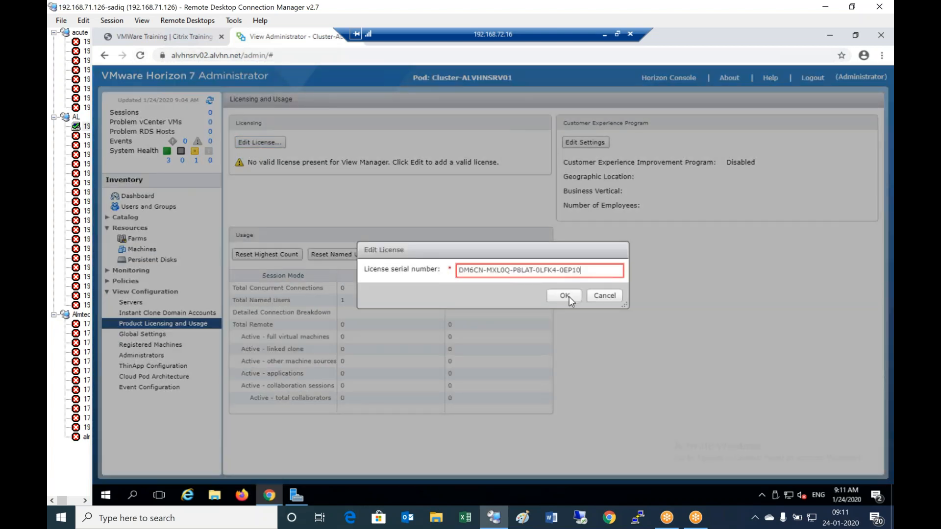
{"action": "left_click", "coordinate": [573, 296]}
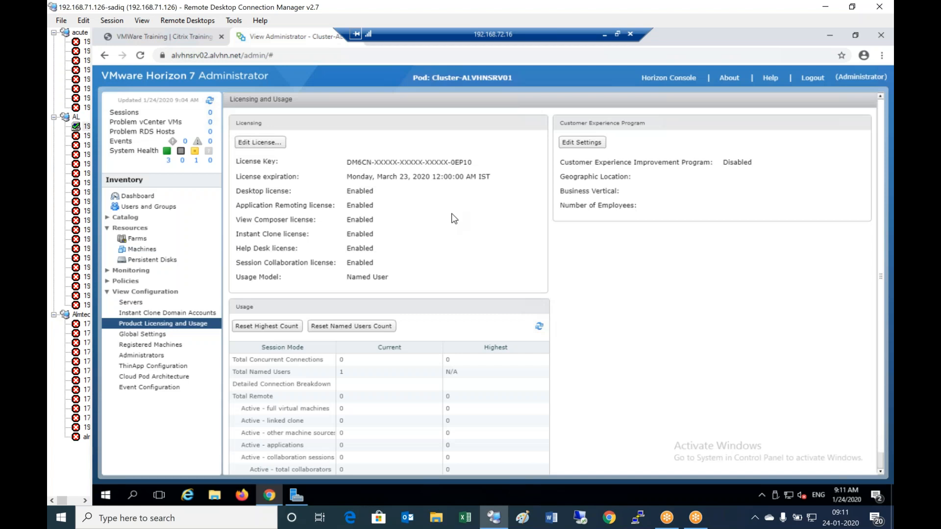
- Add the note line 'Configure the Events database' below the license step
{"action": "left_click", "coordinate": [606, 34]}
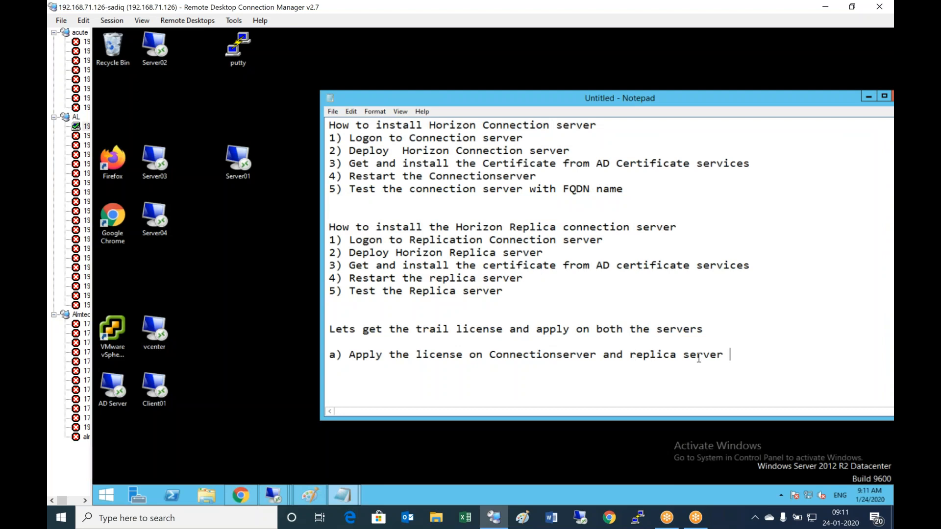
{"action": "key", "text": "Return"}
{"action": "key", "text": "Return"}
{"action": "type", "text": "Configureth"}
{"action": "key", "text": "BackSpace"}
{"action": "key", "text": "BackSpace"}
{"action": "type", "text": "the Events database"}
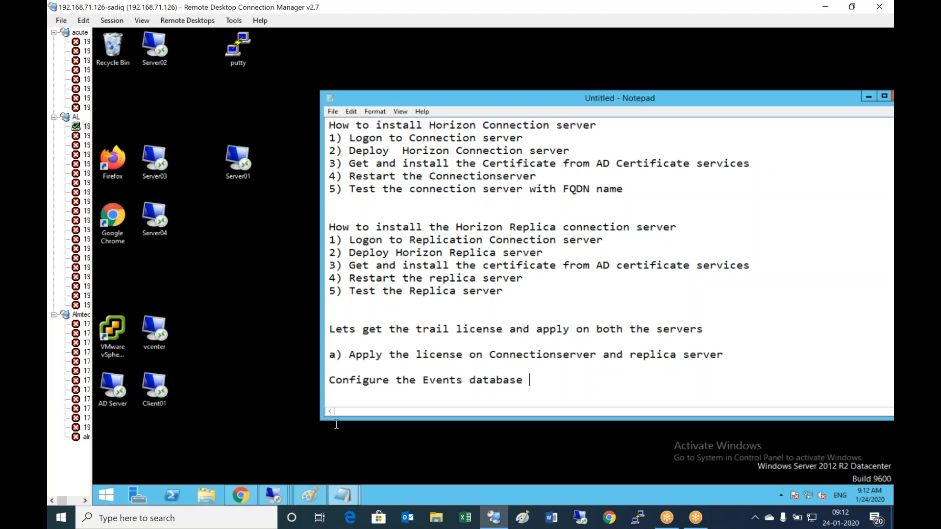
{"action": "mouse_move", "coordinate": [274, 495]}
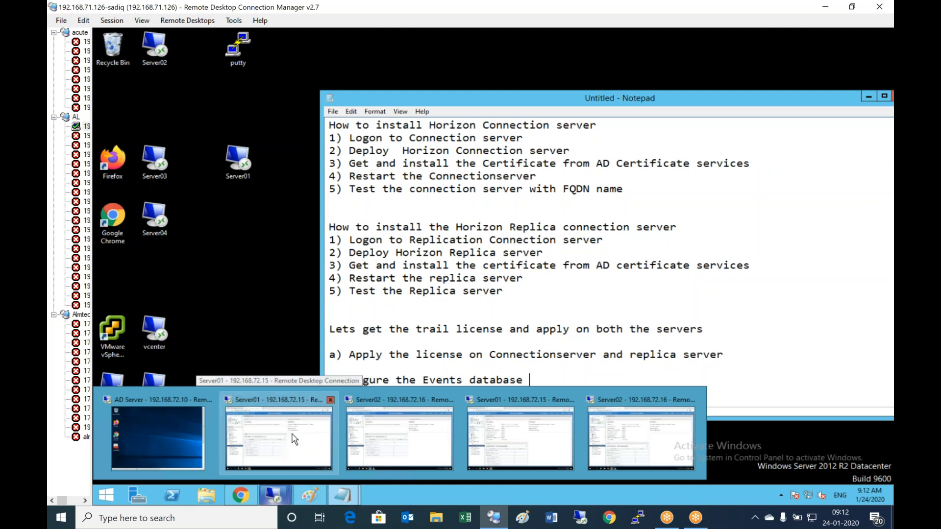
{"action": "left_click", "coordinate": [294, 438]}
{"action": "left_click", "coordinate": [570, 270]}
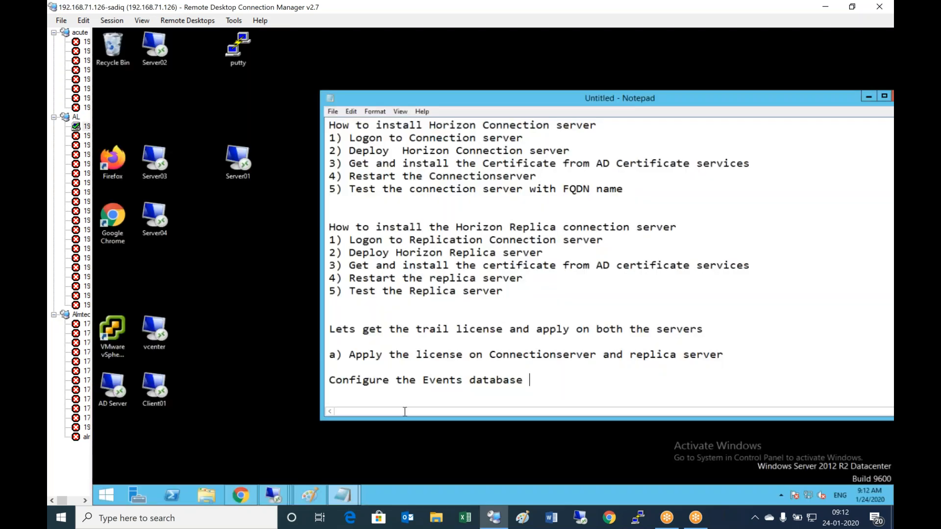
- On Server01, go to Event Configuration and open the event database server form
{"action": "mouse_move", "coordinate": [273, 495]}
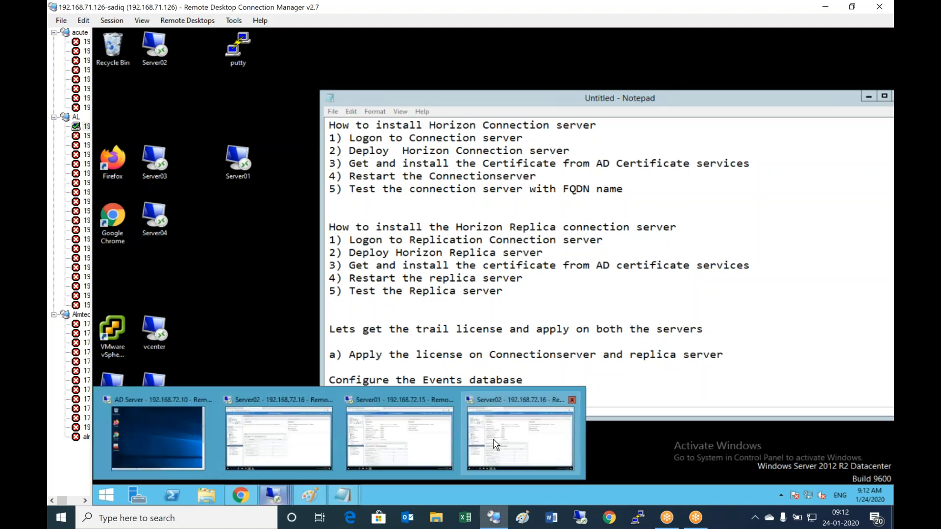
{"action": "left_click", "coordinate": [403, 441]}
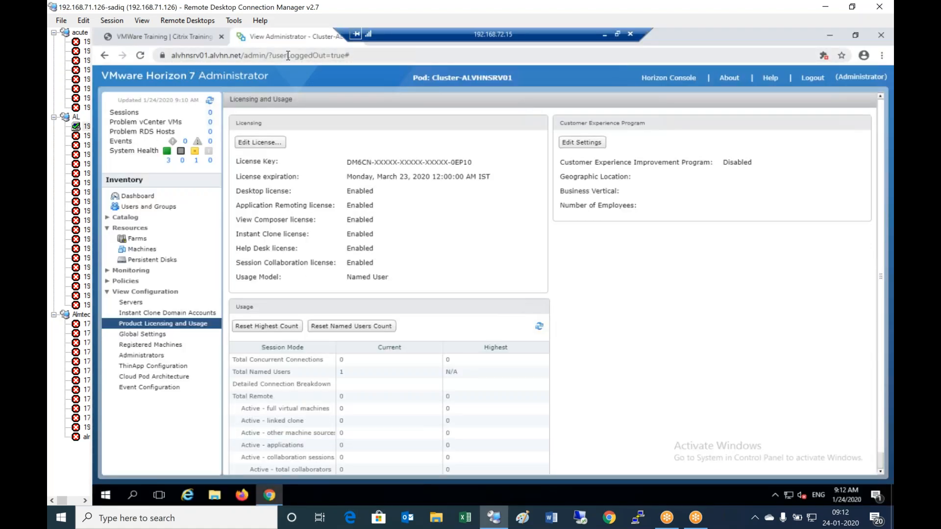
{"action": "left_click", "coordinate": [134, 302]}
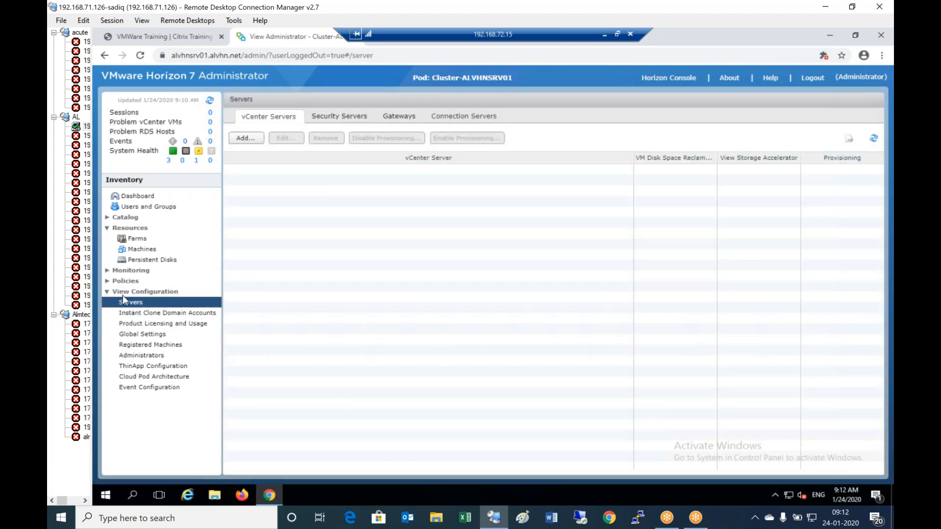
{"action": "left_click", "coordinate": [107, 271]}
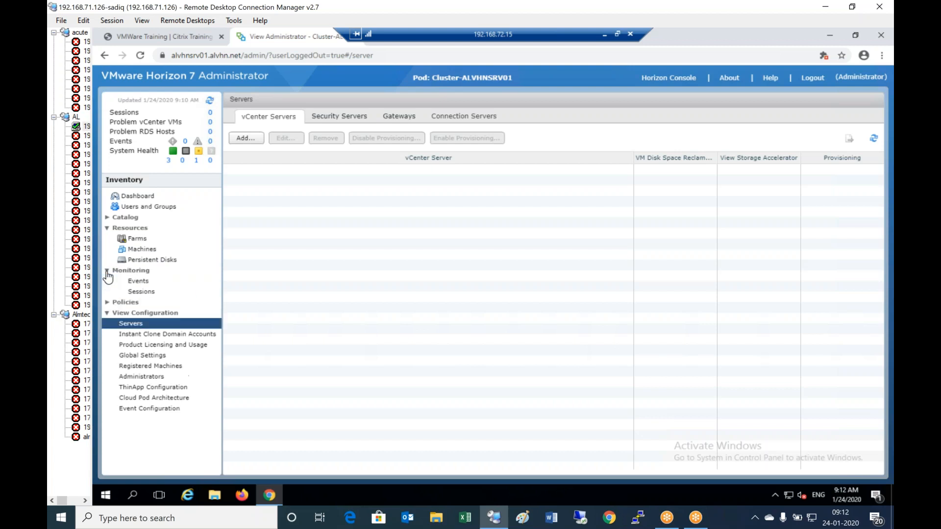
{"action": "left_click", "coordinate": [146, 282]}
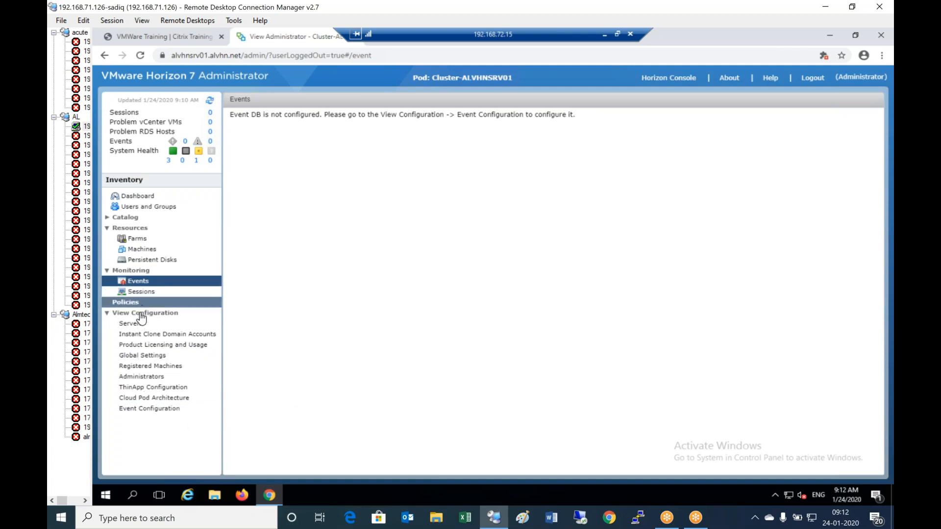
{"action": "left_click", "coordinate": [152, 412]}
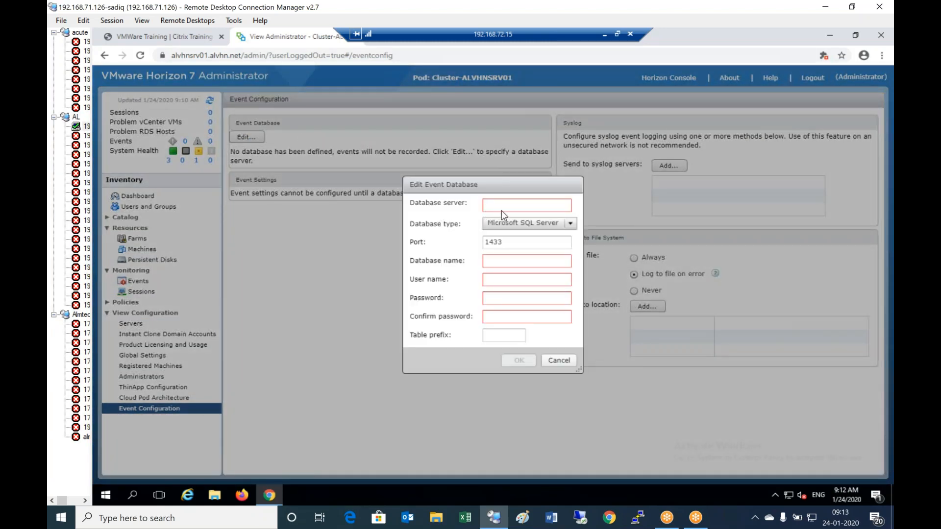
{"action": "left_click", "coordinate": [508, 208]}
{"action": "left_click", "coordinate": [604, 35]}
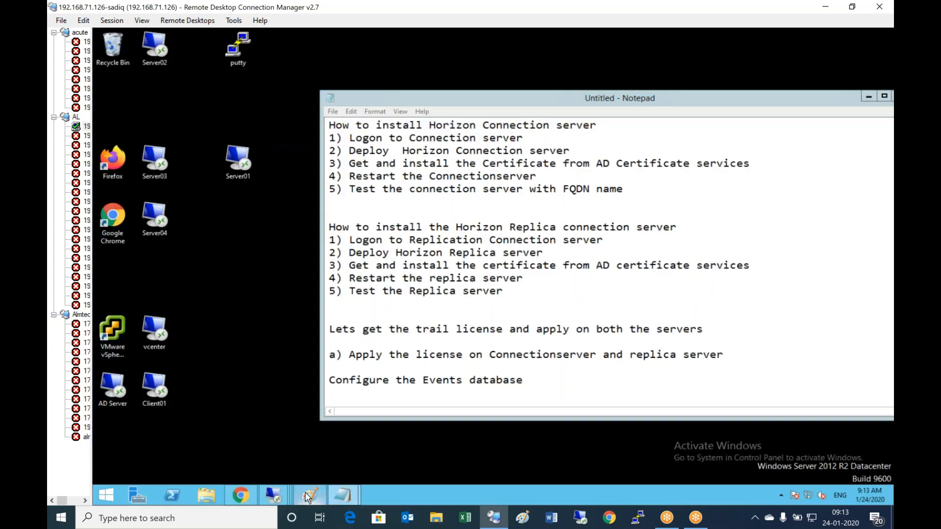
- Add the text alvhnsrv03.alvhn.net inside the diagram's SQL server box under 192.168.72.17
{"action": "left_click", "coordinate": [310, 495]}
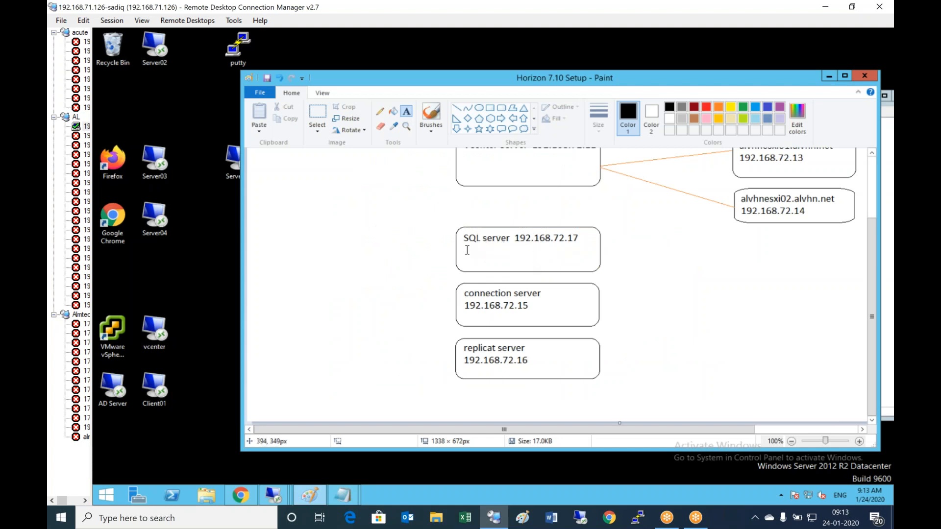
{"action": "left_click_drag", "start_coordinate": [470, 245], "coordinate": [578, 267]}
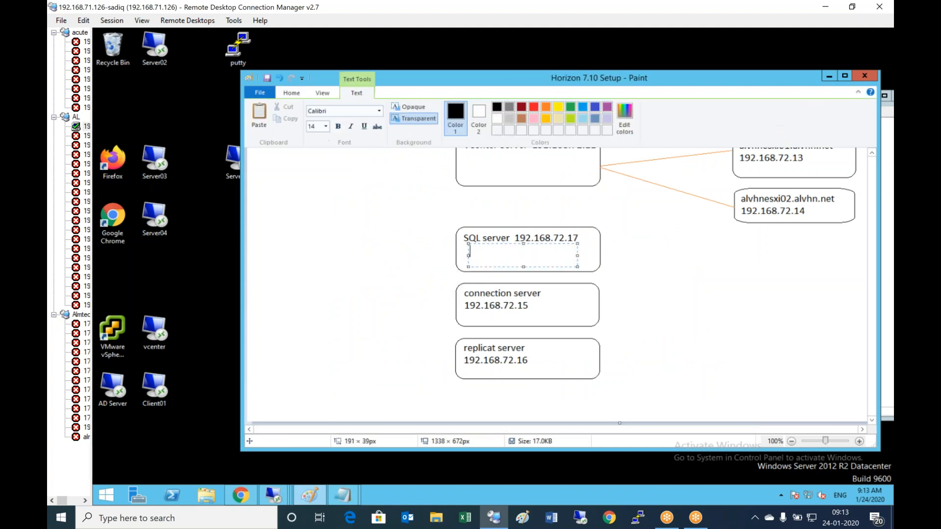
{"action": "type", "text": "alvhnsrv03.alvhn.net"}
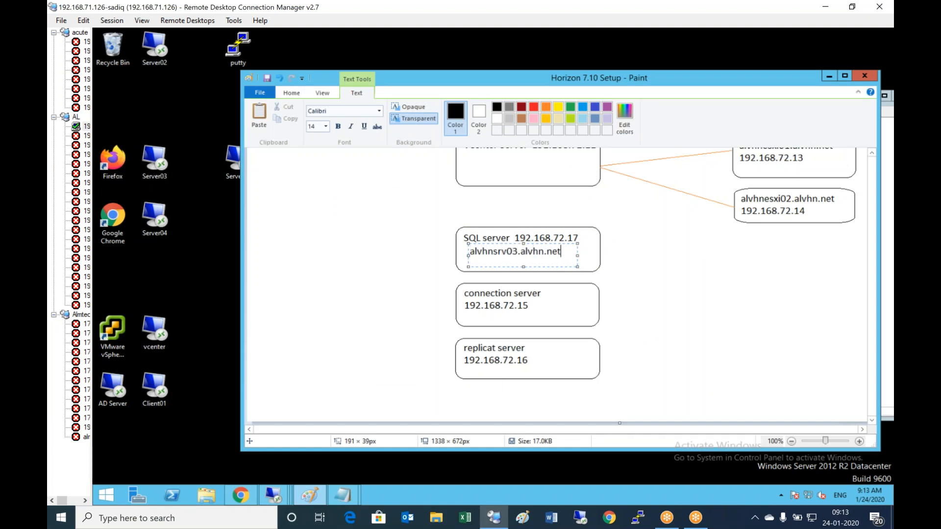
{"action": "left_click", "coordinate": [634, 282]}
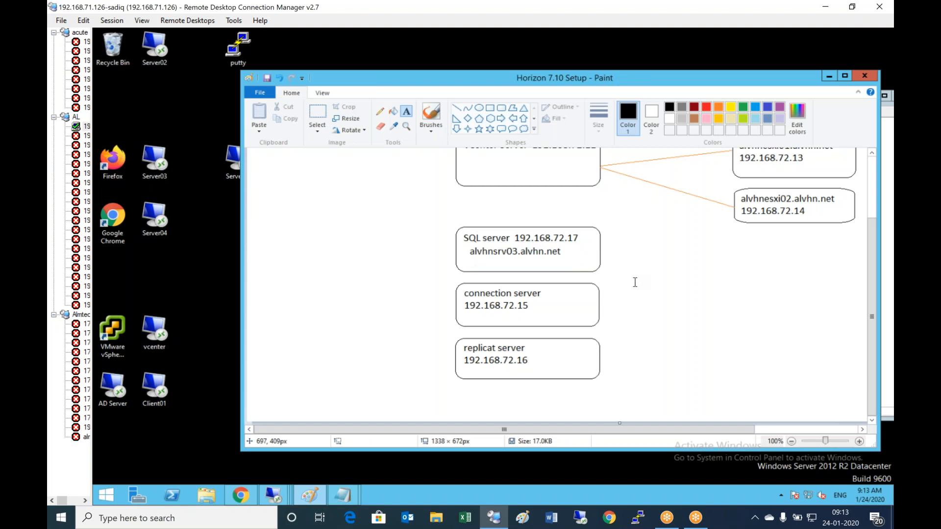
{"action": "left_click", "coordinate": [272, 495]}
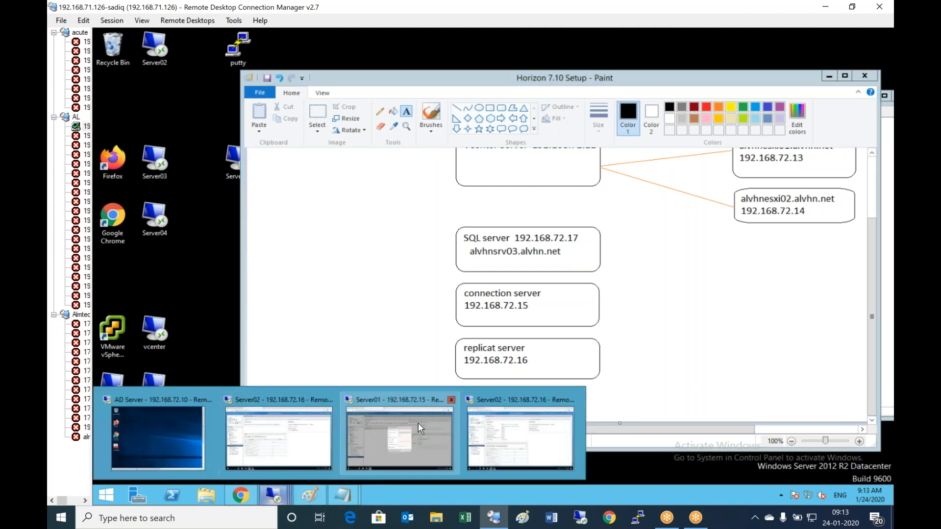
- Enter the database server host name and database name vhevents in the event database form
{"action": "left_click", "coordinate": [408, 441]}
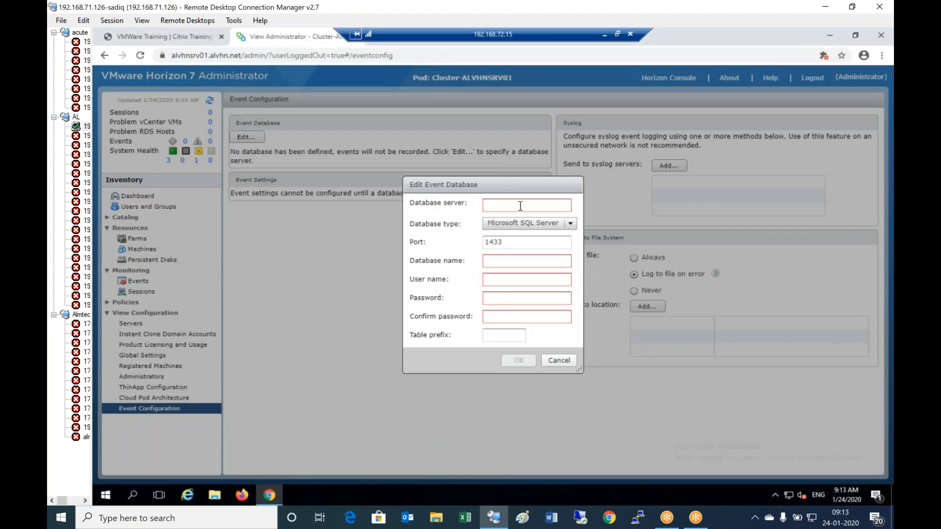
{"action": "left_click", "coordinate": [520, 206]}
{"action": "type", "text": "alvhnsrv01.alvhn.net"}
{"action": "key", "text": "Tab"}
{"action": "key", "text": "Tab"}
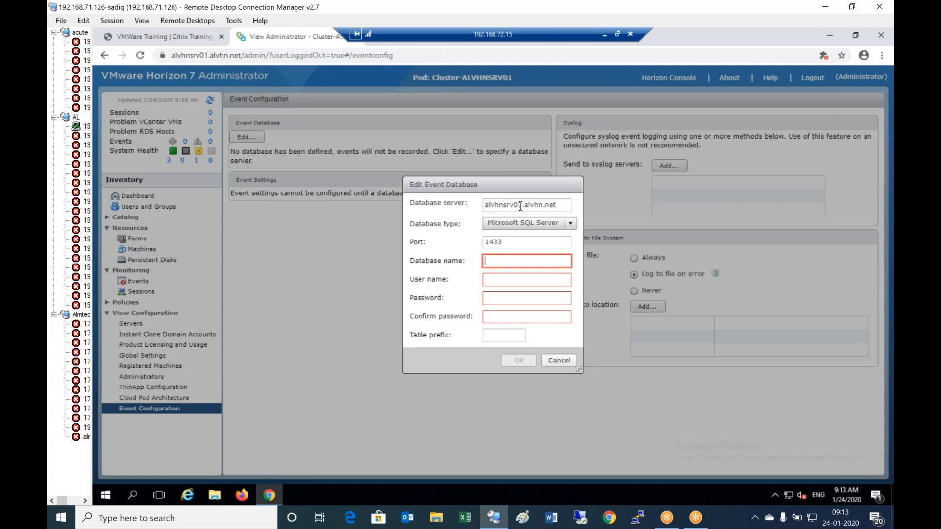
{"action": "type", "text": "vhevents"}
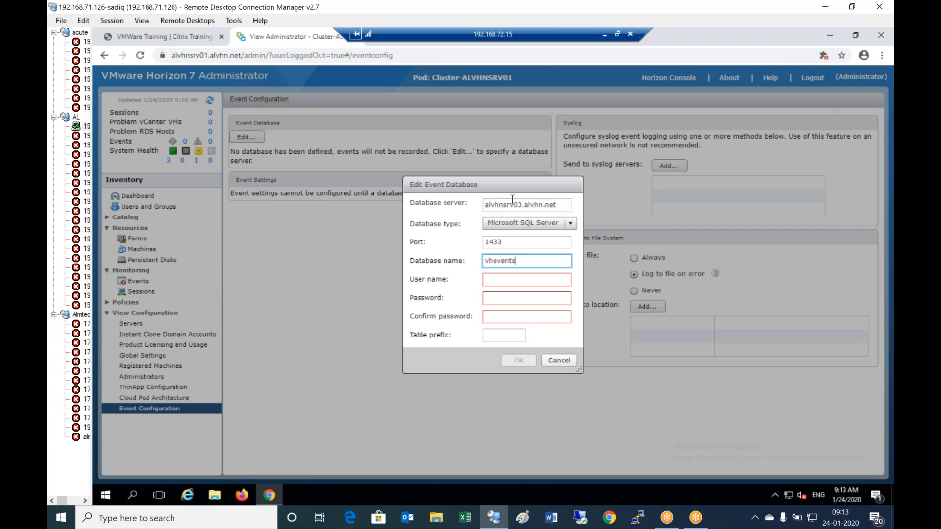
- Enter the alvhn\administrator user and password, submit the settings, and dismiss the server error
{"action": "left_click", "coordinate": [528, 283]}
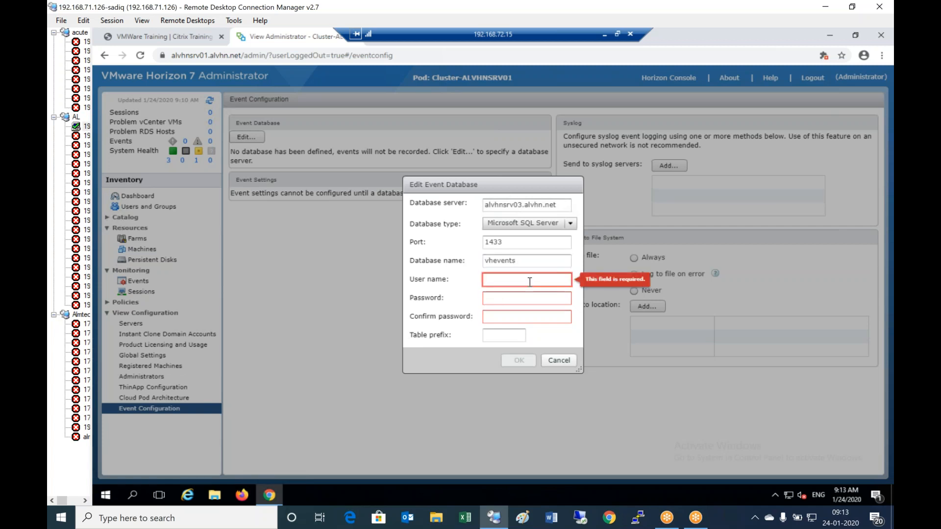
{"action": "type", "text": "alvhn\\admin"}
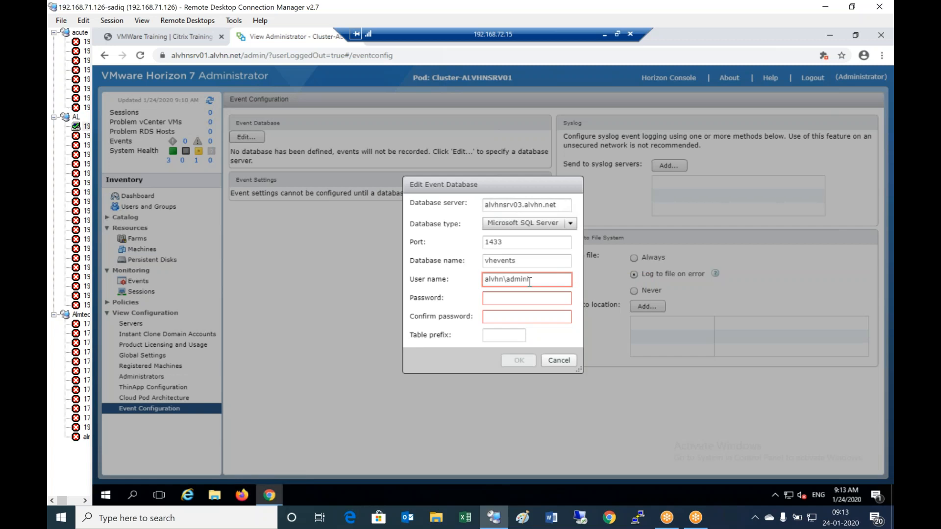
{"action": "type", "text": "istrator"}
{"action": "key", "text": "Tab"}
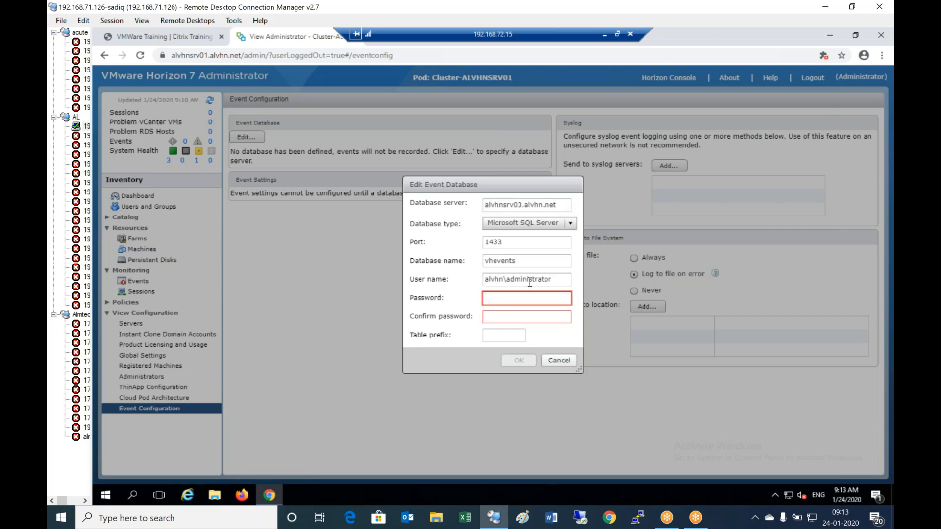
{"action": "type", "text": "*************"}
{"action": "key", "text": "Tab"}
{"action": "type", "text": "*************"}
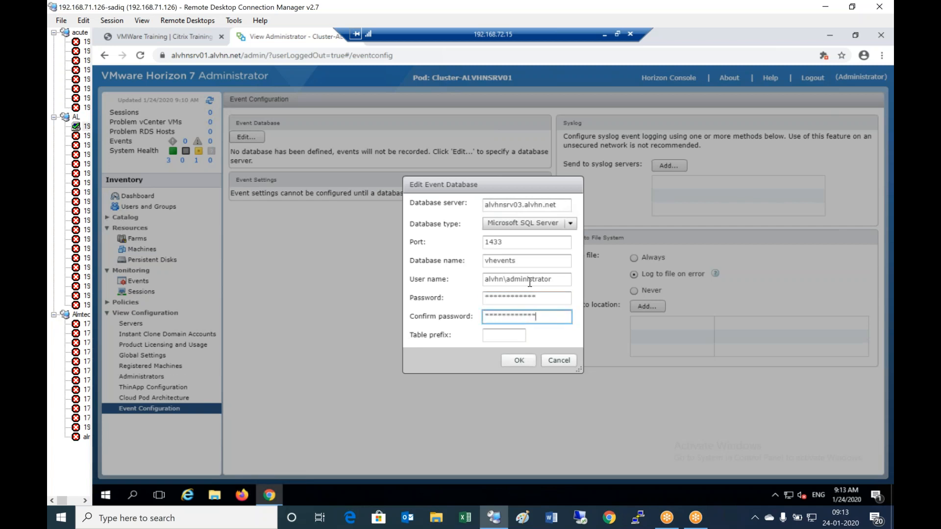
{"action": "left_click", "coordinate": [521, 360]}
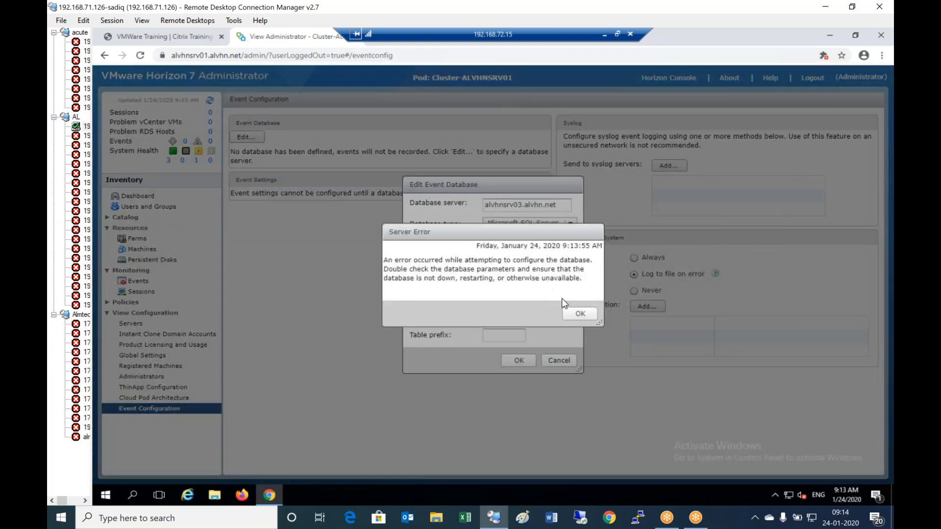
{"action": "left_click", "coordinate": [586, 317]}
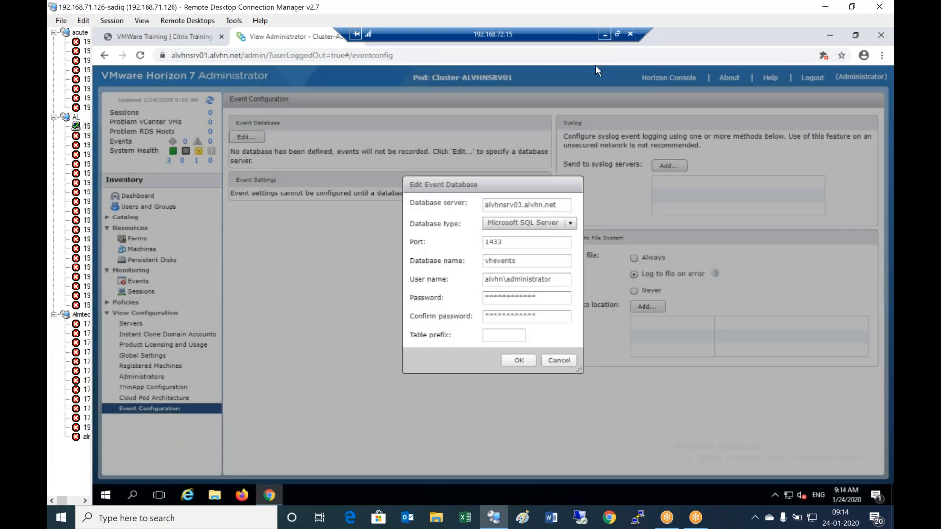
- Connect to Server03 and confirm Windows Firewall is off on its Local Server page
{"action": "left_click", "coordinate": [604, 34]}
{"action": "double_click", "coordinate": [155, 162]}
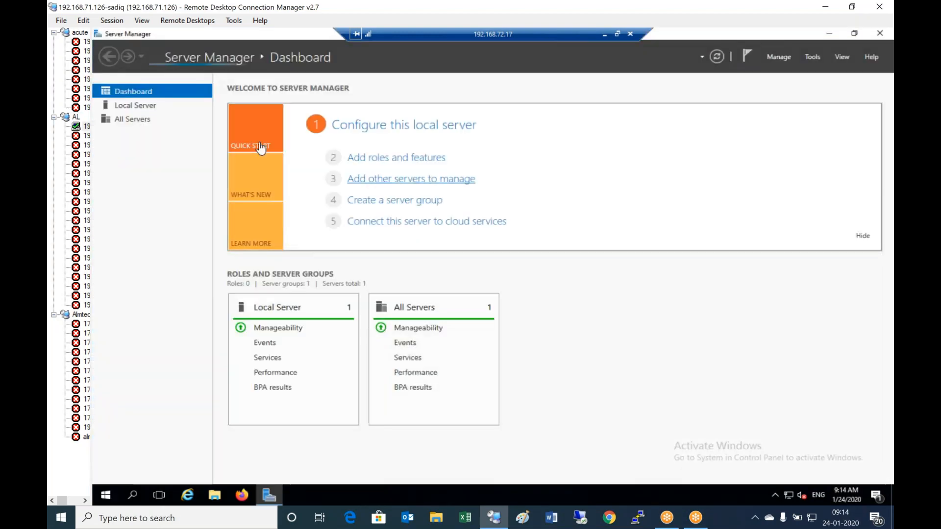
{"action": "left_click", "coordinate": [136, 106]}
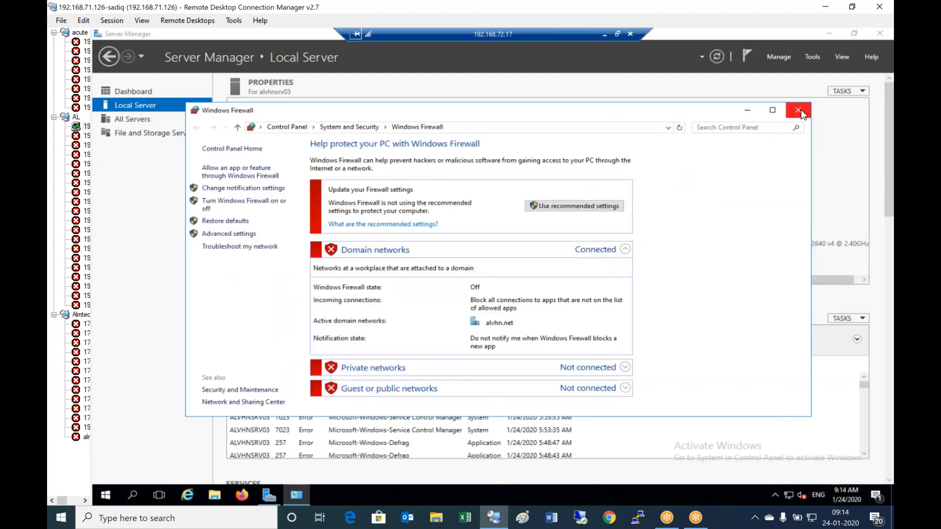
{"action": "left_click", "coordinate": [798, 111]}
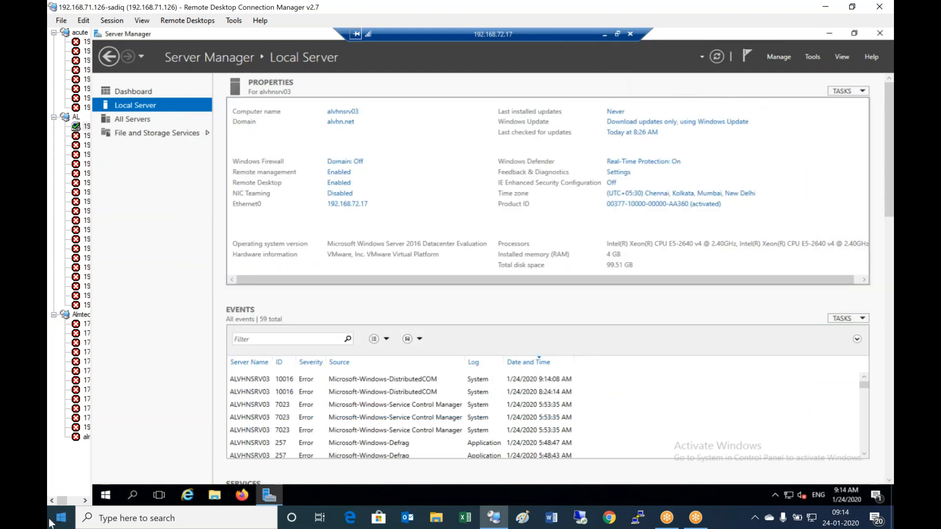
- Change the event database server to 192.168.72.17, retry saving, and dismiss the repeated error
{"action": "left_click", "coordinate": [604, 33]}
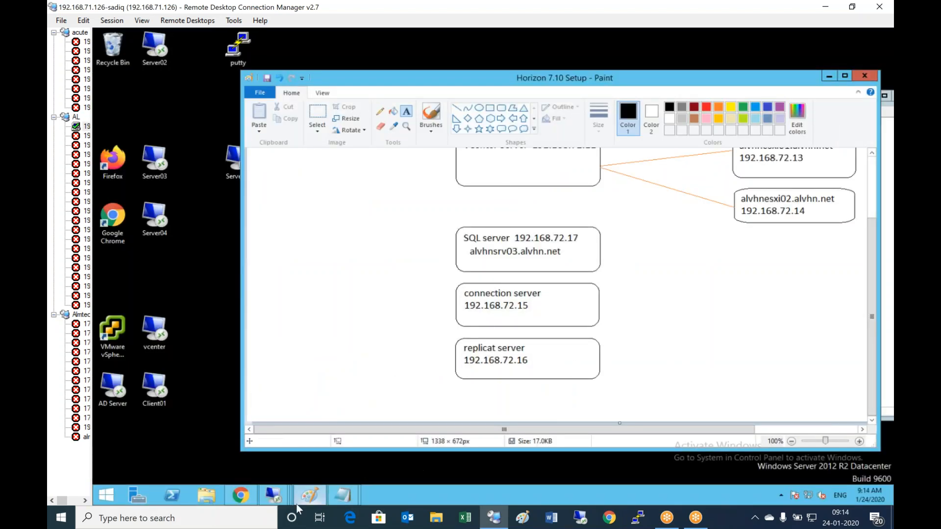
{"action": "left_click", "coordinate": [273, 495]}
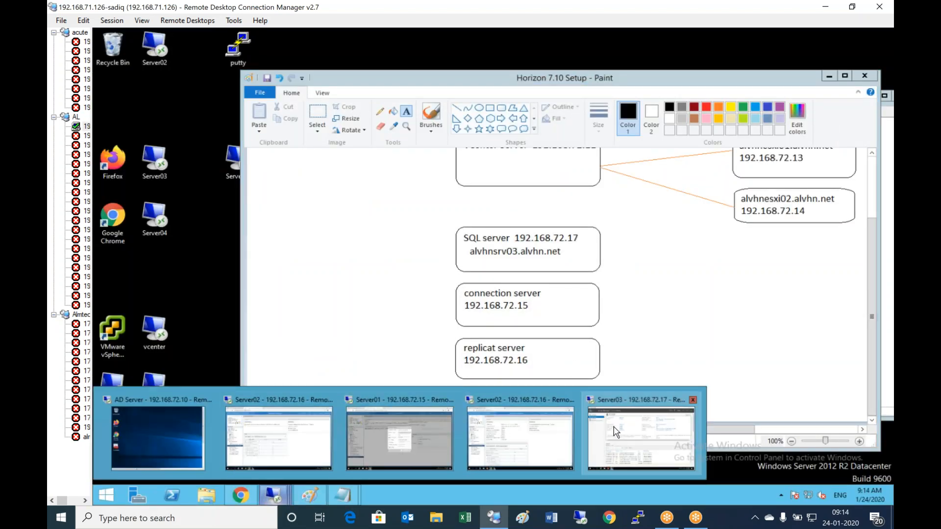
{"action": "left_click", "coordinate": [403, 447]}
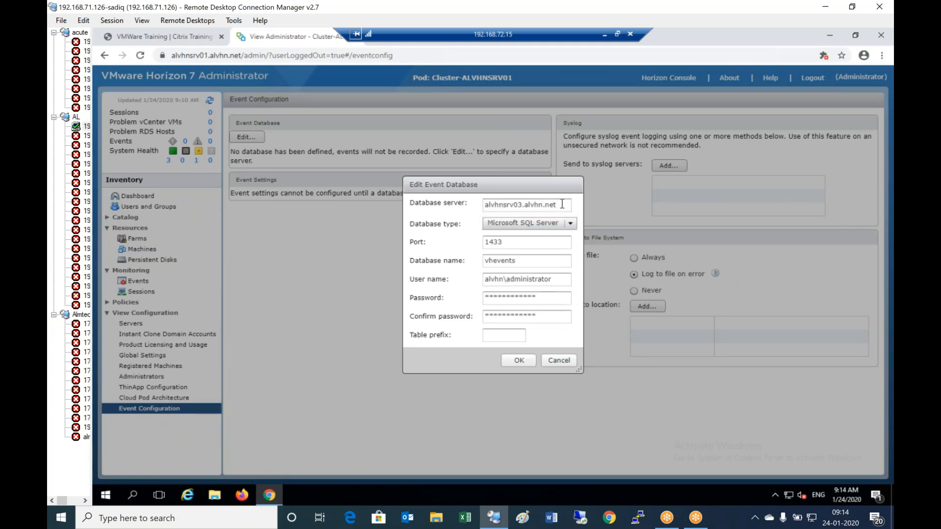
{"action": "left_click_drag", "start_coordinate": [562, 205], "coordinate": [453, 198]}
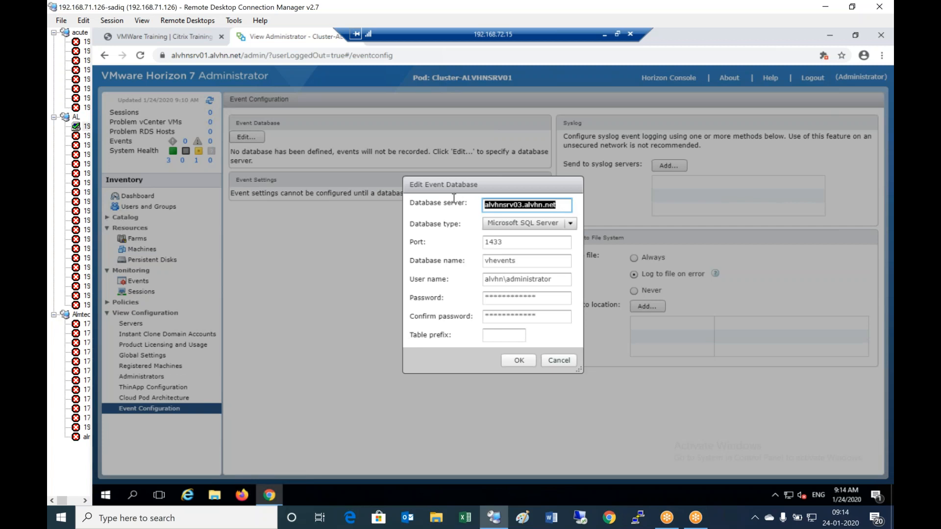
{"action": "type", "text": "192.168.72.17"}
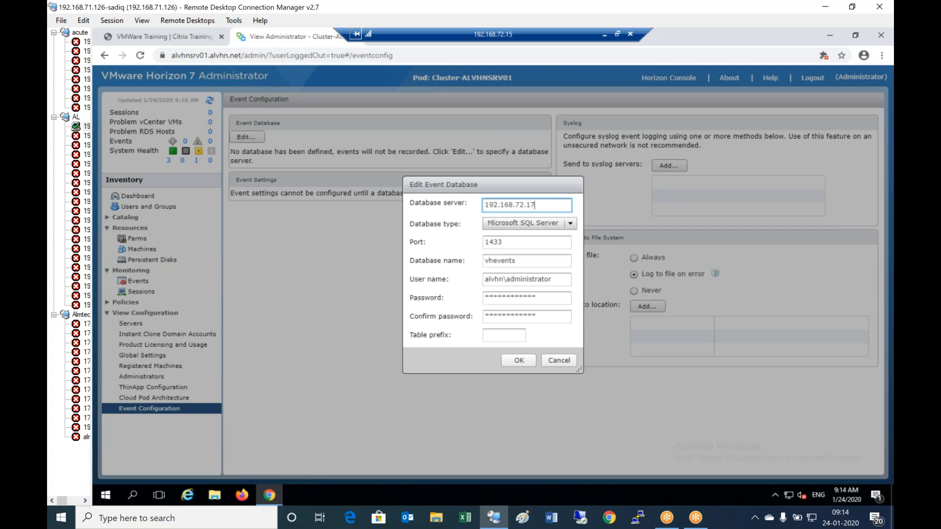
{"action": "left_click", "coordinate": [528, 363]}
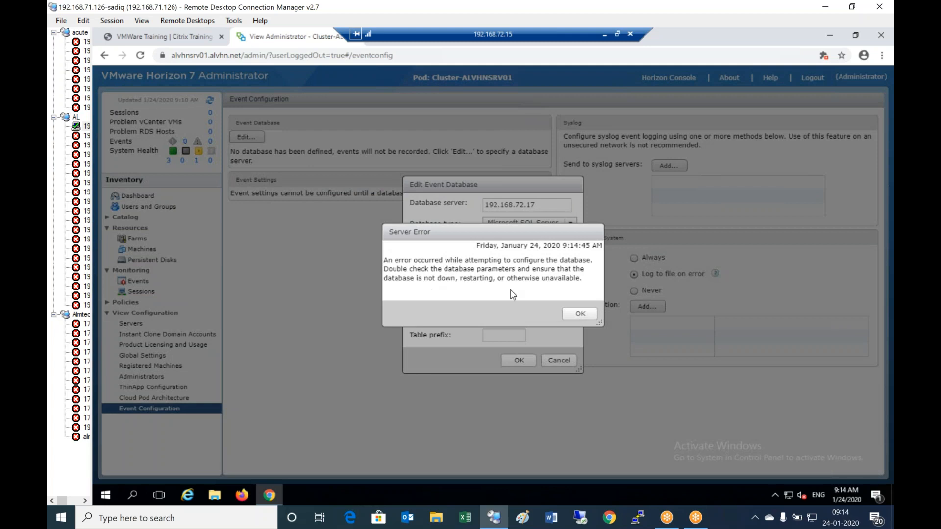
{"action": "left_click", "coordinate": [578, 314]}
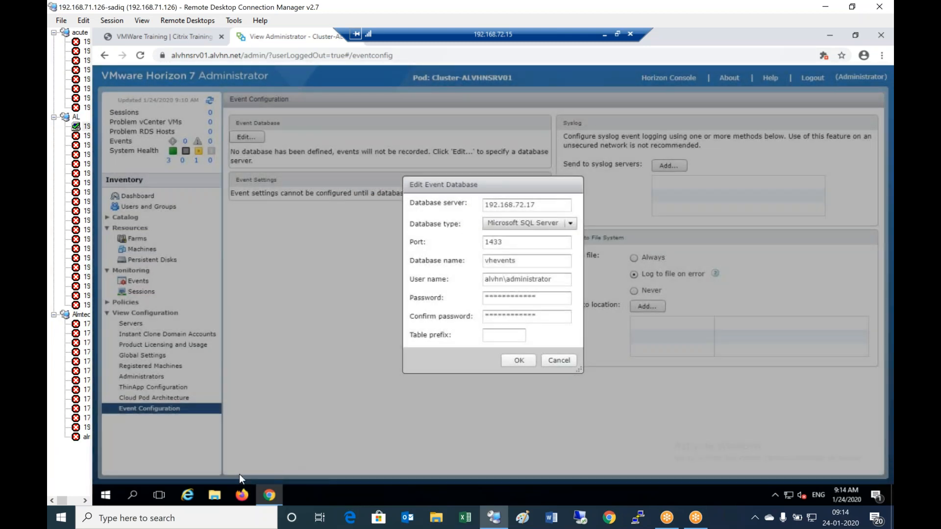
{"action": "left_click", "coordinate": [604, 34]}
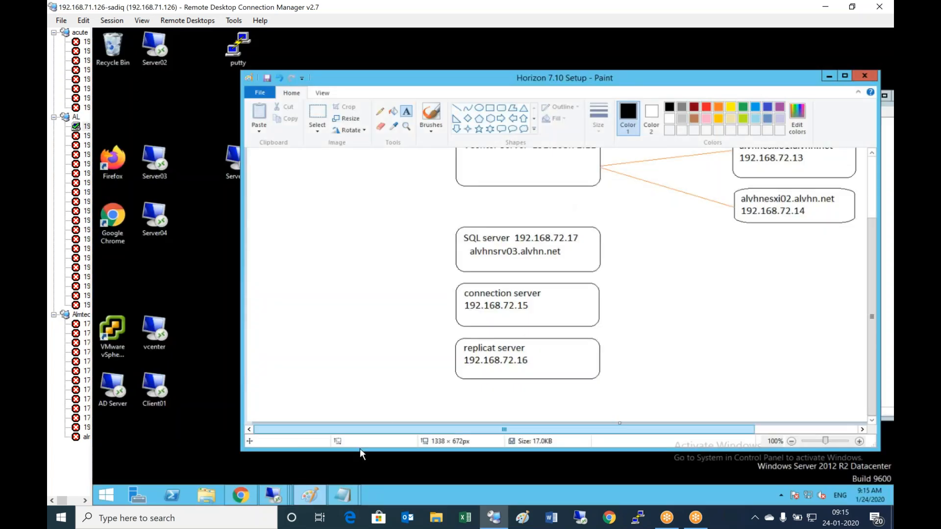
- On Server03, launch SQL Server Management Studio, connect to ALVHNSRV03 and expand Databases to see vhevents
{"action": "mouse_move", "coordinate": [275, 496]}
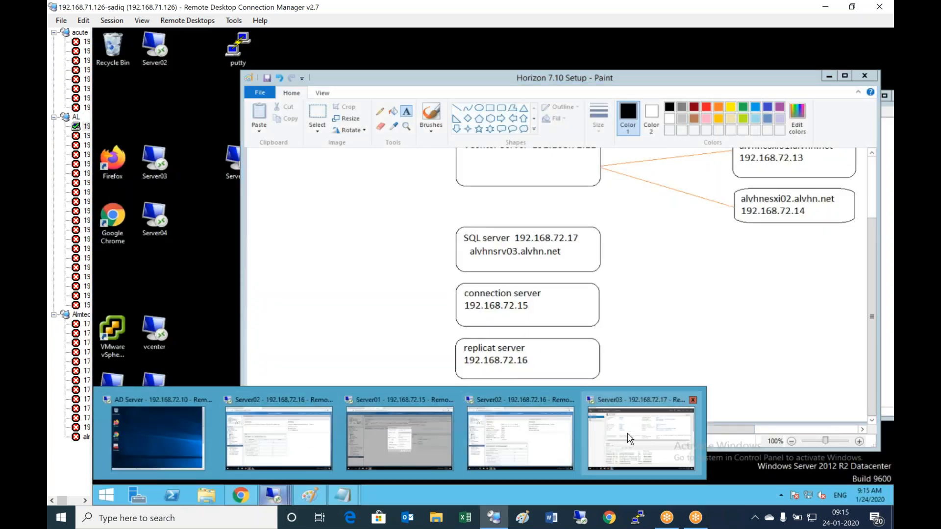
{"action": "left_click", "coordinate": [648, 439]}
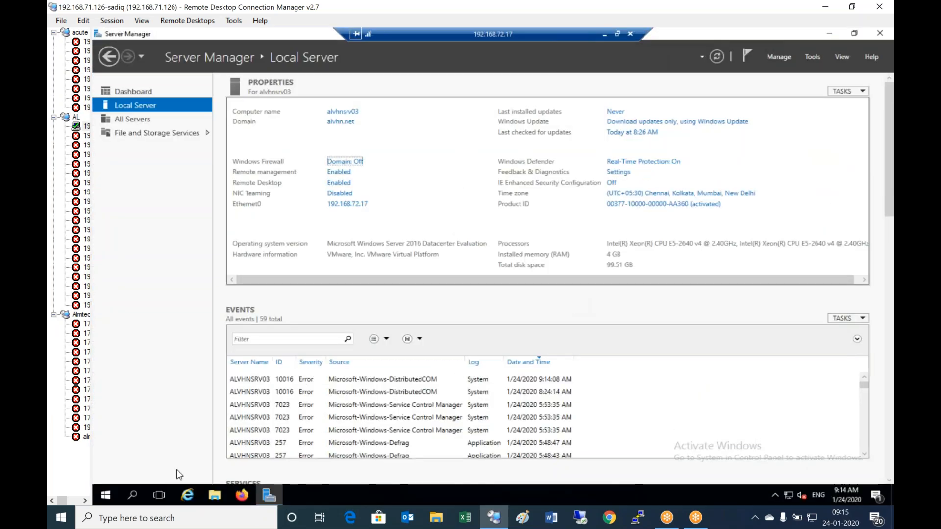
{"action": "left_click", "coordinate": [109, 498]}
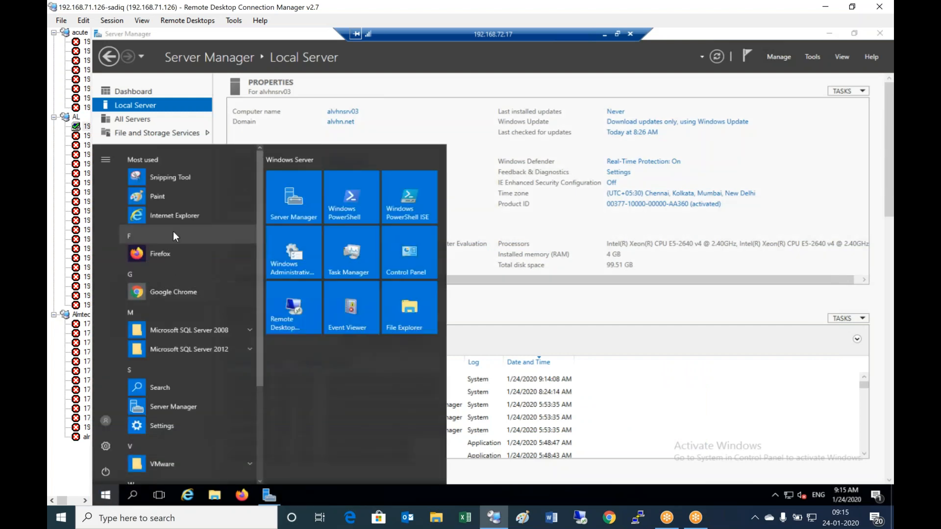
{"action": "left_click", "coordinate": [218, 349]}
{"action": "scroll", "coordinate": [211, 426], "scroll_direction": "down", "scroll_amount": 5}
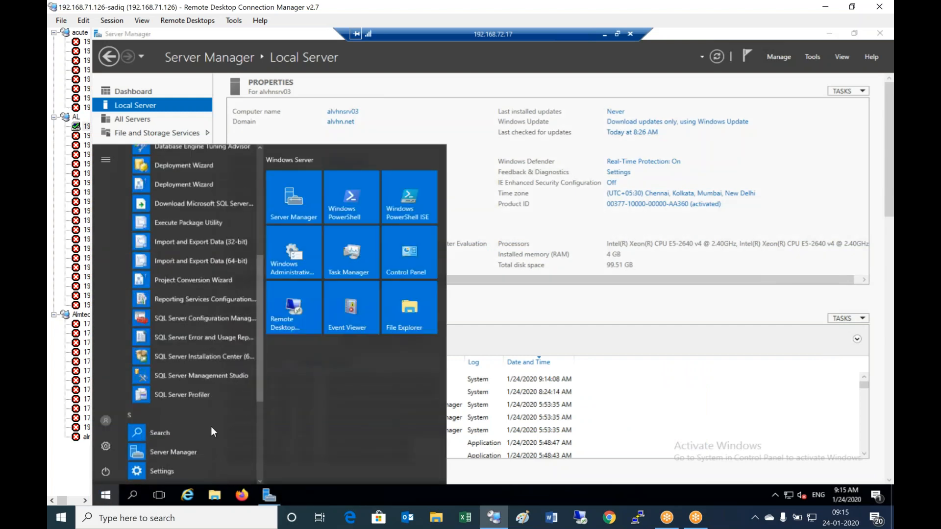
{"action": "left_click", "coordinate": [211, 363]}
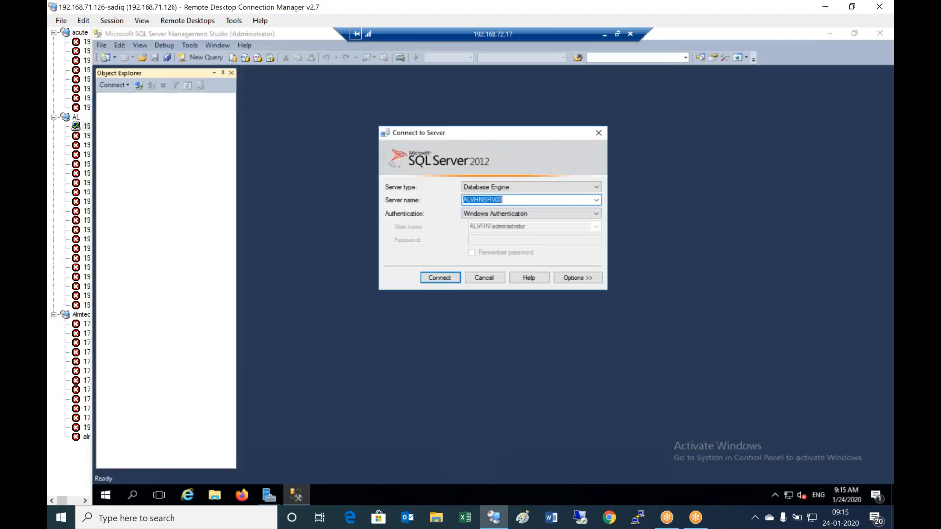
{"action": "left_click", "coordinate": [519, 199]}
{"action": "left_click", "coordinate": [437, 278]}
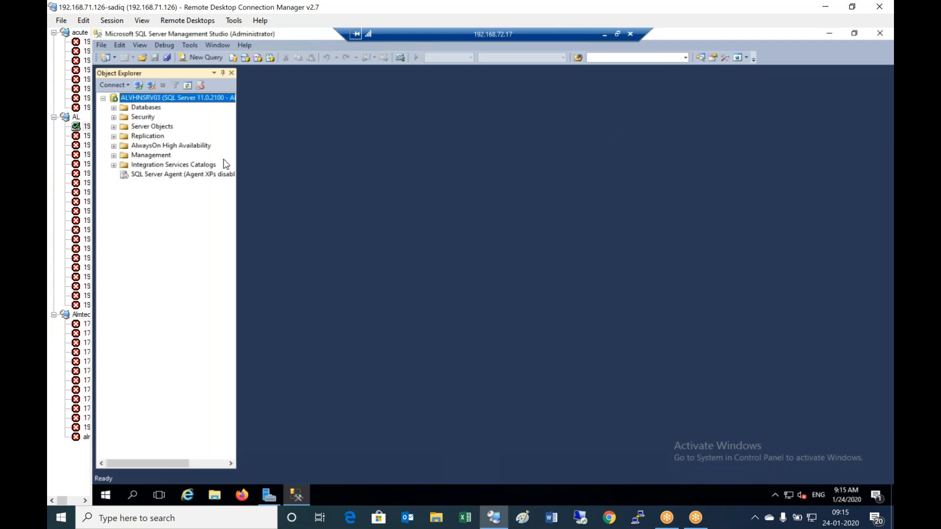
{"action": "double_click", "coordinate": [150, 109]}
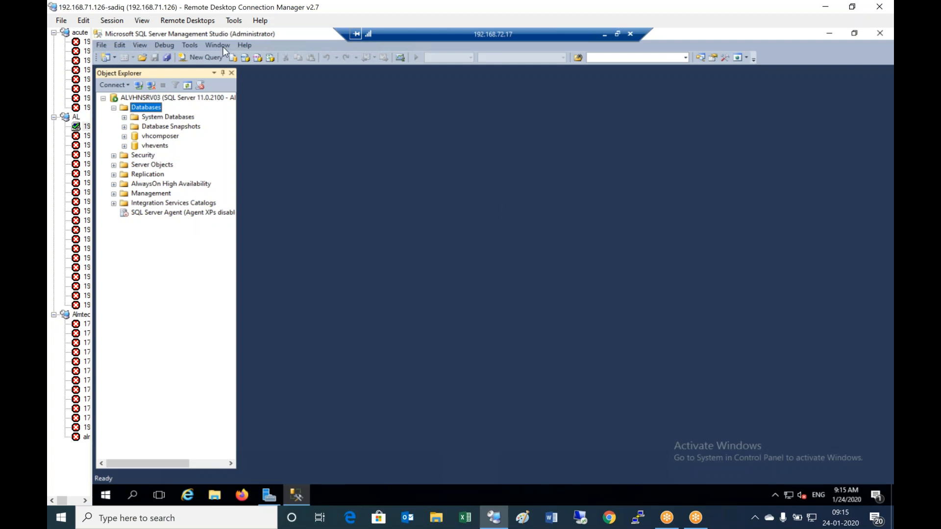
- Restart the ALVHNSRV03 SQL server machine and confirm the restart
{"action": "right_click", "coordinate": [243, 35]}
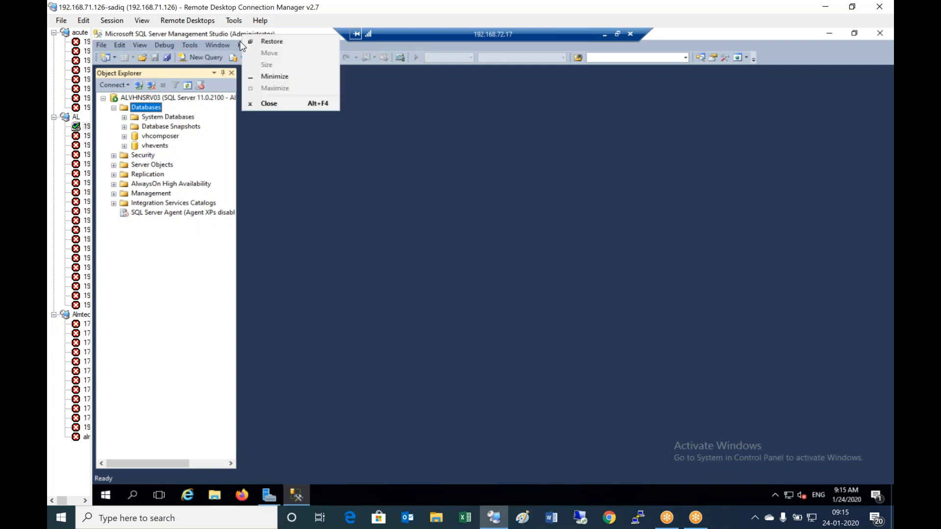
{"action": "left_click", "coordinate": [148, 267]}
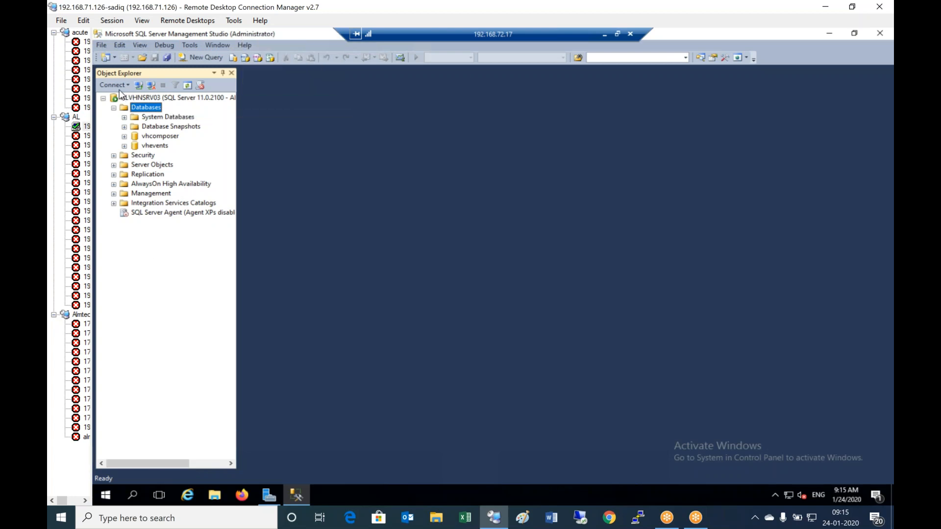
{"action": "right_click", "coordinate": [110, 494]}
{"action": "mouse_move", "coordinate": [205, 468]}
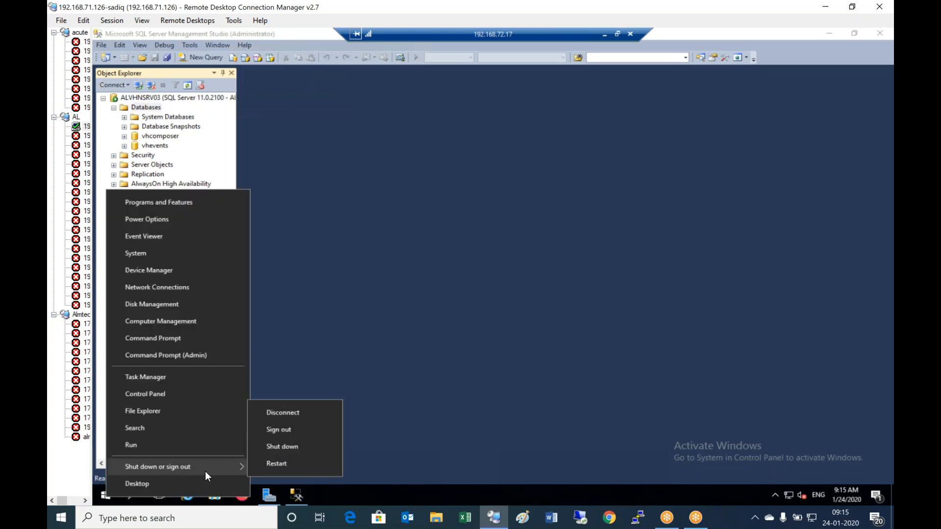
{"action": "left_click", "coordinate": [288, 465]}
{"action": "left_click", "coordinate": [274, 477]}
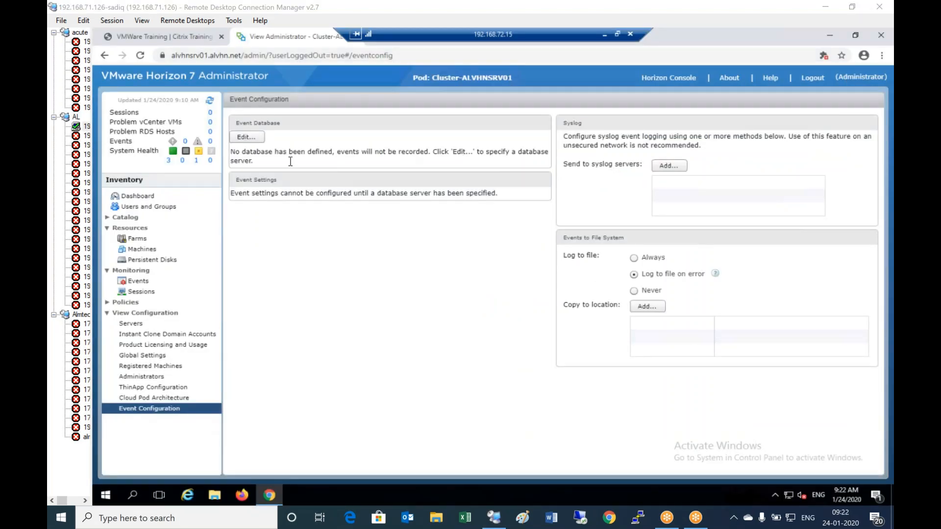
- Edit the event database to server alvhnsrv03.alvhn.net, database vhevents, user sa with its password, and save
{"action": "left_click", "coordinate": [251, 142]}
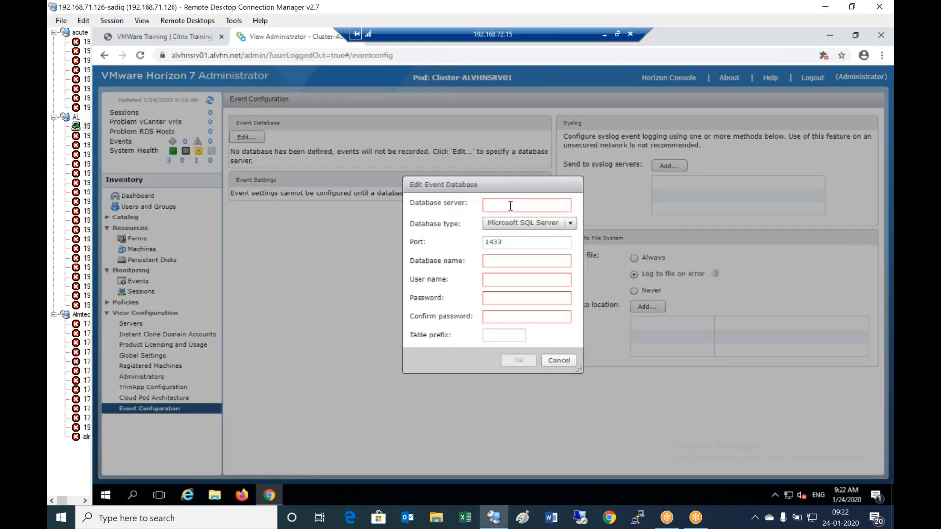
{"action": "left_click", "coordinate": [512, 207]}
{"action": "type", "text": "alvhnsrv03.alvhn.net"}
{"action": "key", "text": "Tab"}
{"action": "key", "text": "Tab"}
{"action": "key", "text": "Tab"}
{"action": "type", "text": "vhevents"}
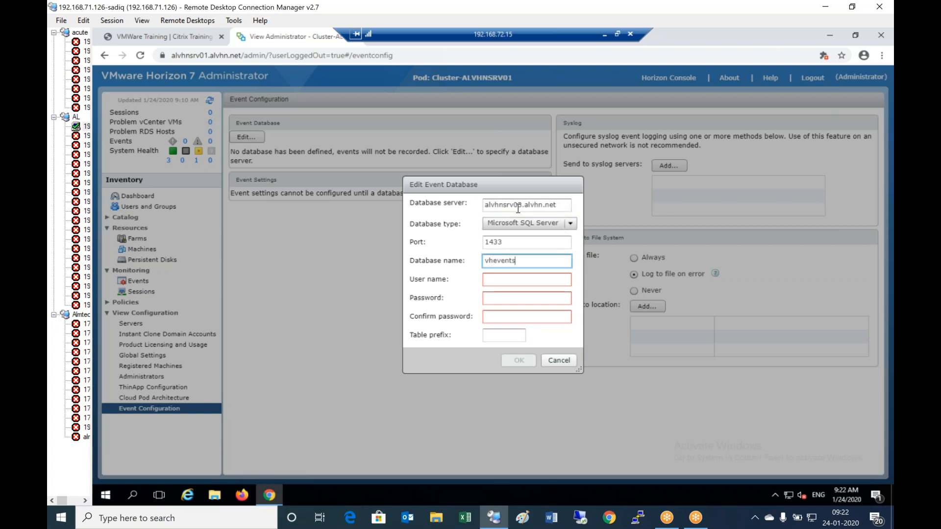
{"action": "key", "text": "Tab"}
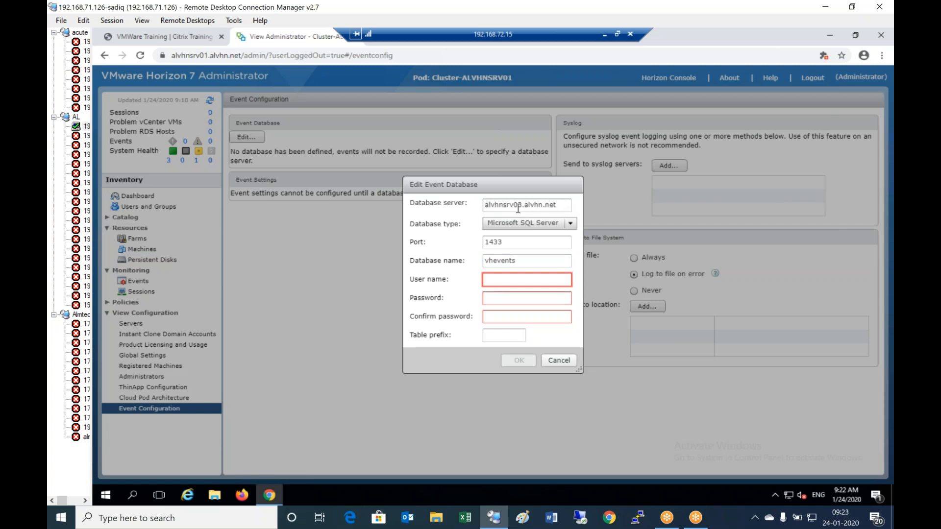
{"action": "type", "text": "sa"}
{"action": "key", "text": "Tab"}
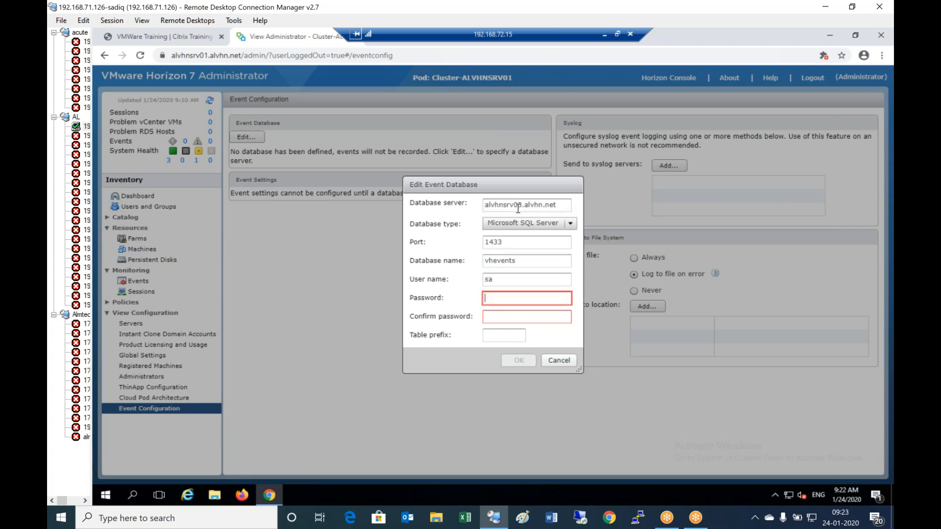
{"action": "type", "text": "************"}
{"action": "key", "text": "Tab"}
{"action": "type", "text": "************"}
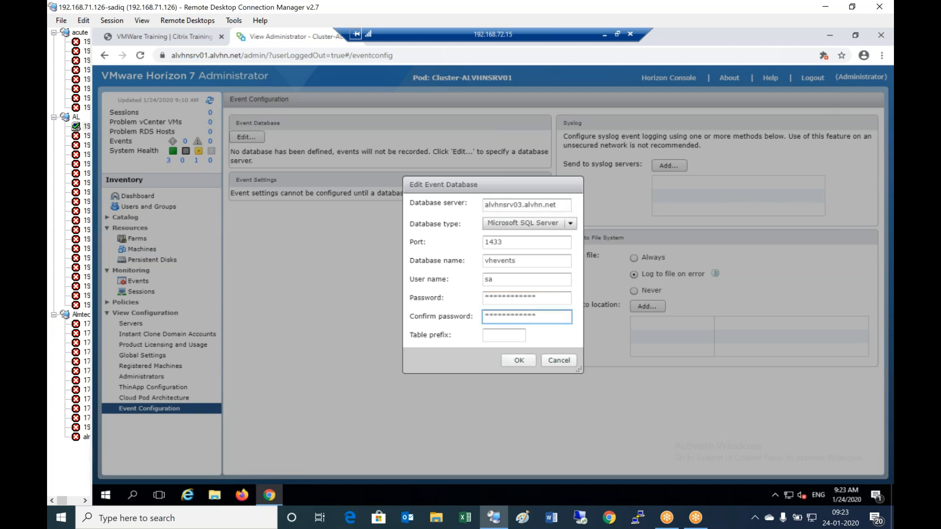
{"action": "left_click", "coordinate": [519, 361]}
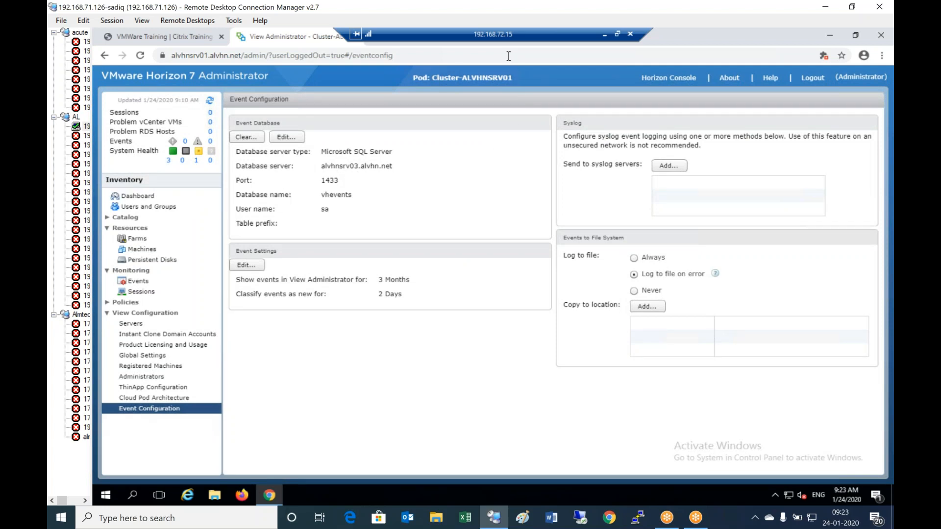
- On the Server02 session, view Event Configuration to confirm the vhevents database, then minimize the session
{"action": "left_click", "coordinate": [605, 33]}
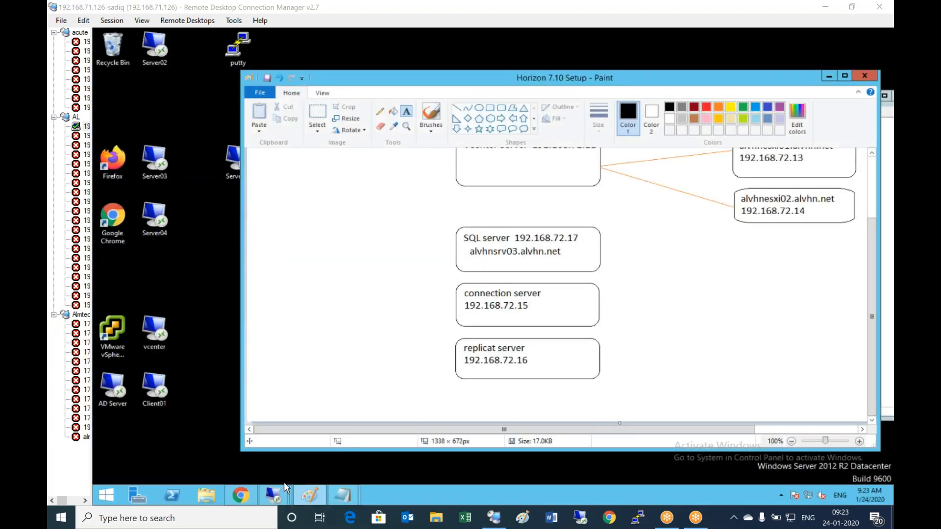
{"action": "mouse_move", "coordinate": [273, 498]}
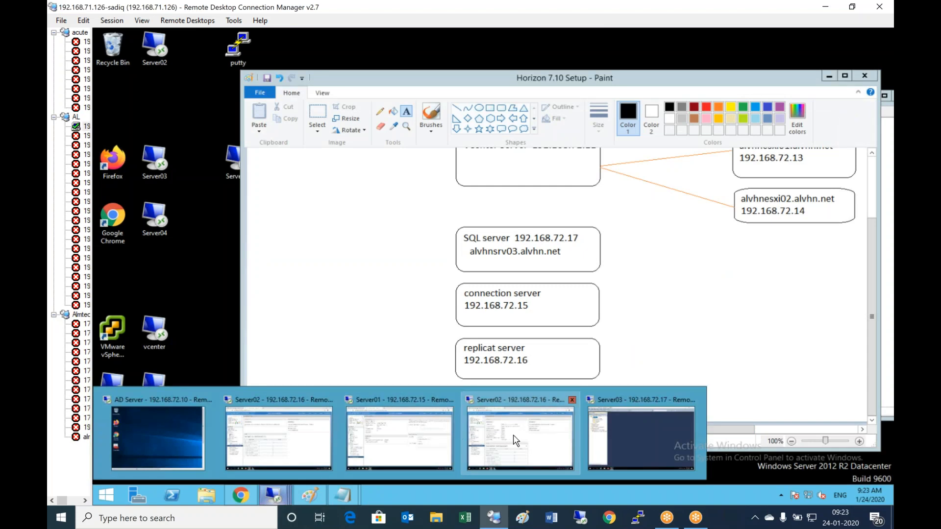
{"action": "left_click", "coordinate": [551, 431]}
{"action": "left_click", "coordinate": [152, 310]}
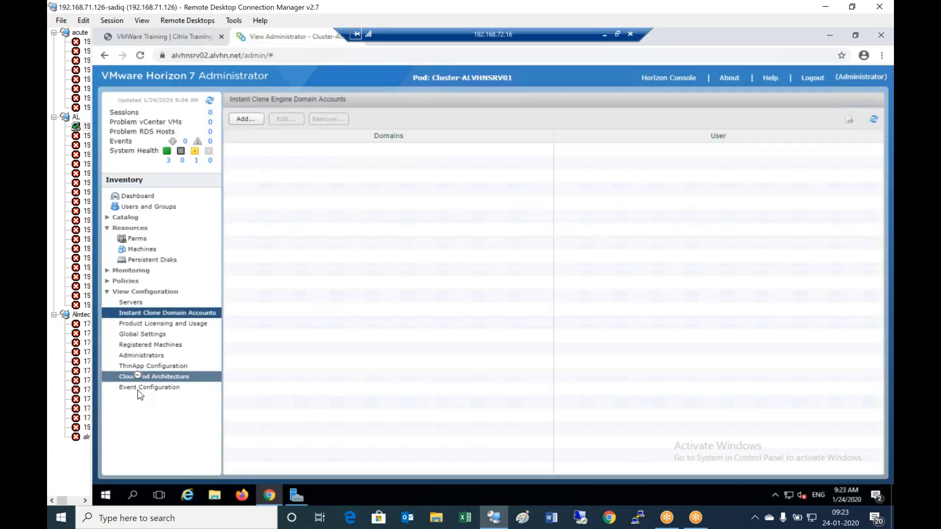
{"action": "left_click", "coordinate": [145, 387]}
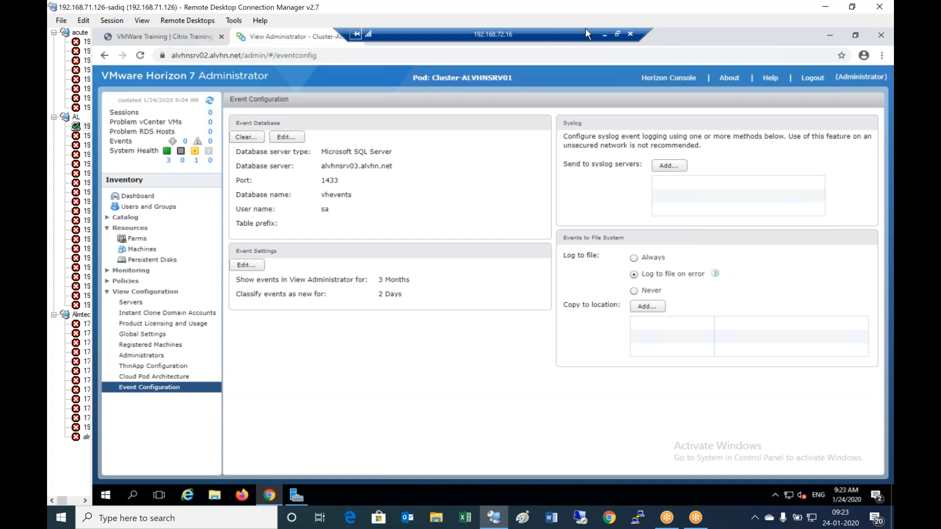
{"action": "left_click", "coordinate": [605, 34]}
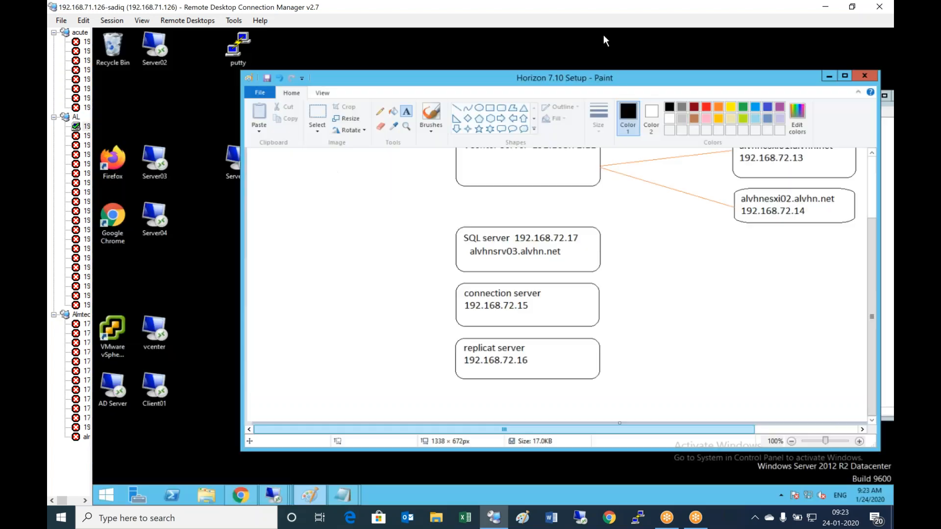
- Add '1) Logon to connection server' and '2) Launch the Horizon Administrative console' to the notes
{"action": "left_click", "coordinate": [829, 77]}
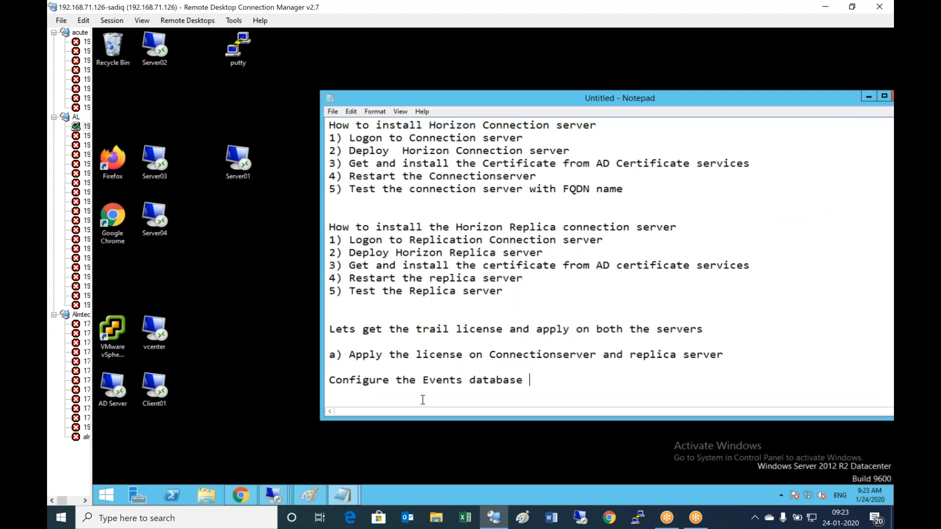
{"action": "key", "text": "Return"}
{"action": "type", "text": "1) Logon to connection server"}
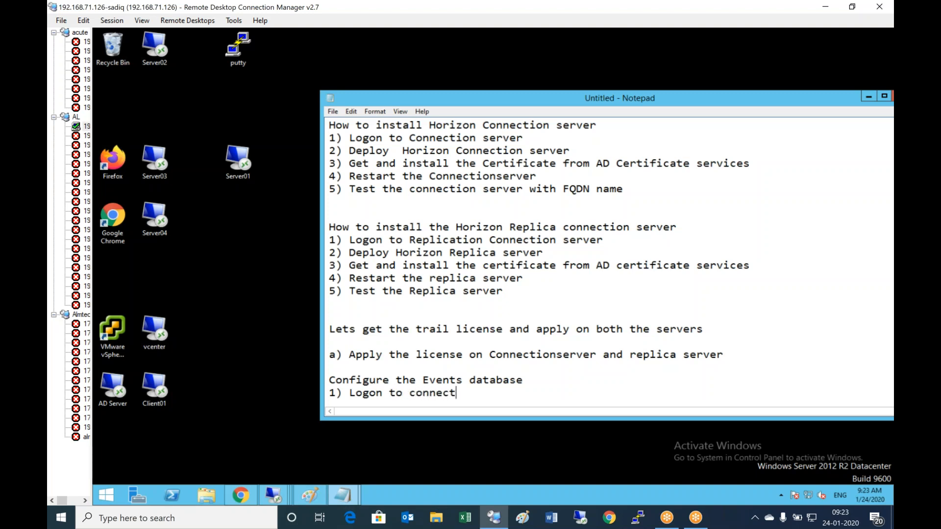
{"action": "key", "text": "Return"}
{"action": "type", "text": "2"}
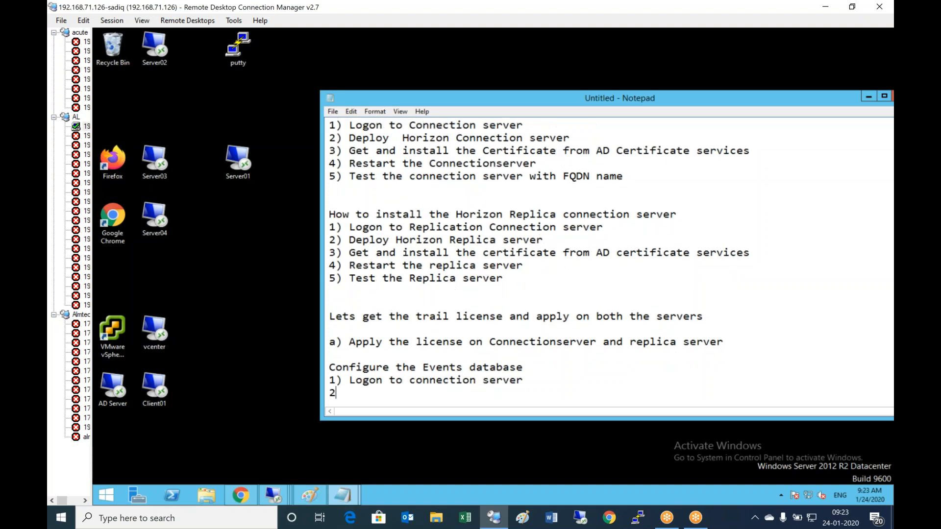
{"action": "type", "text": ") Launch the Horizon "}
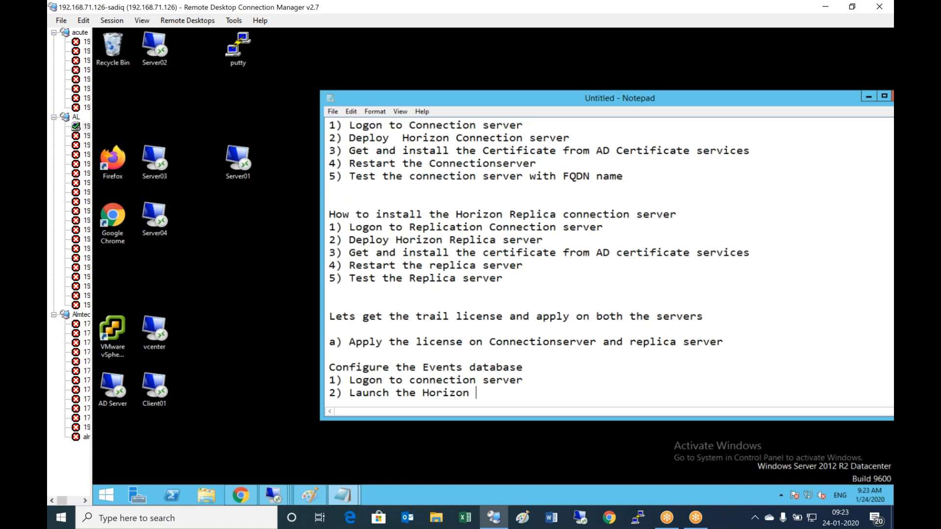
{"action": "type", "text": "Administrative console"}
- Add '3) View Configuration - Events configuration - Confiure events' and the indented line 'Provide DB server and DB Details'
{"action": "key", "text": "Return"}
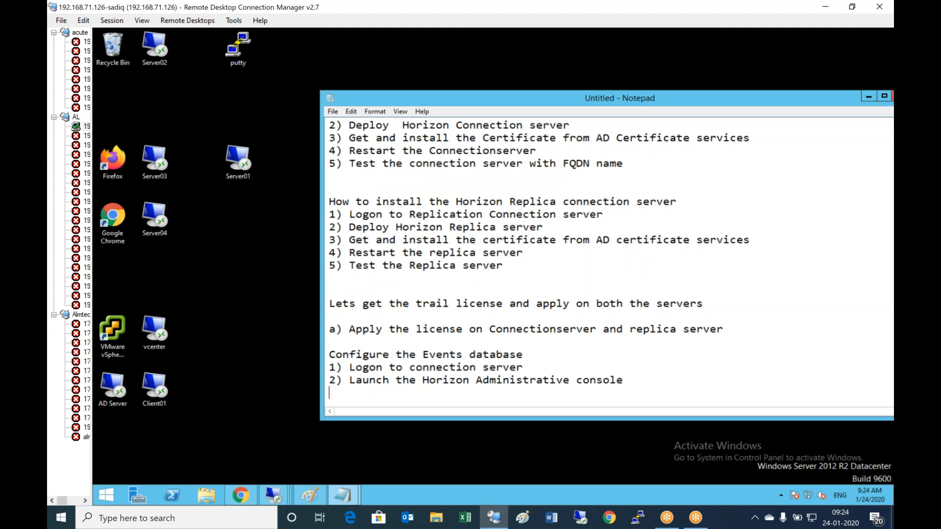
{"action": "type", "text": "3) View Configuration - Event"}
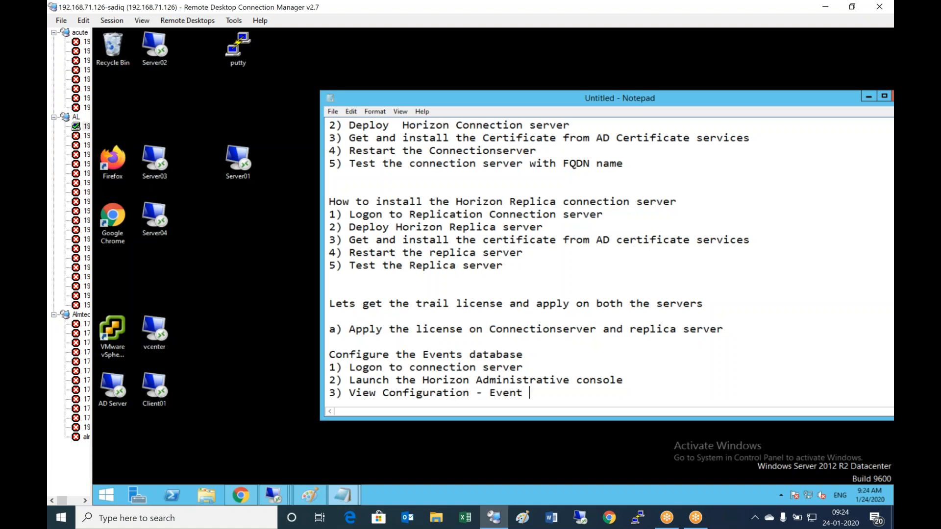
{"action": "key", "text": "BackSpace"}
{"action": "type", "text": "s configuration"}
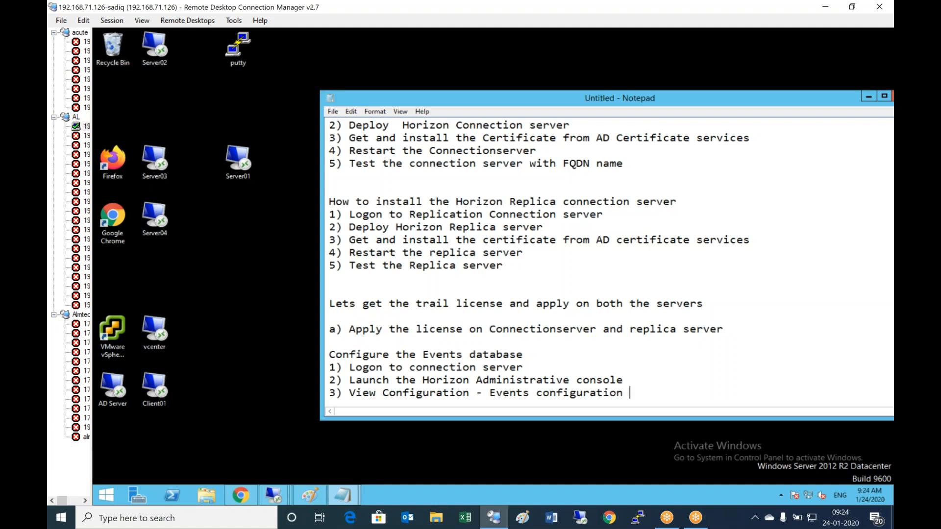
{"action": "type", "text": " - Confiure ee"}
{"action": "key", "text": "BackSpace"}
{"action": "type", "text": "vents"}
{"action": "key", "text": "Return"}
{"action": "key", "text": "Tab"}
{"action": "type", "text": "Provide DB server and DB Details"}
{"action": "key", "text": "Return"}
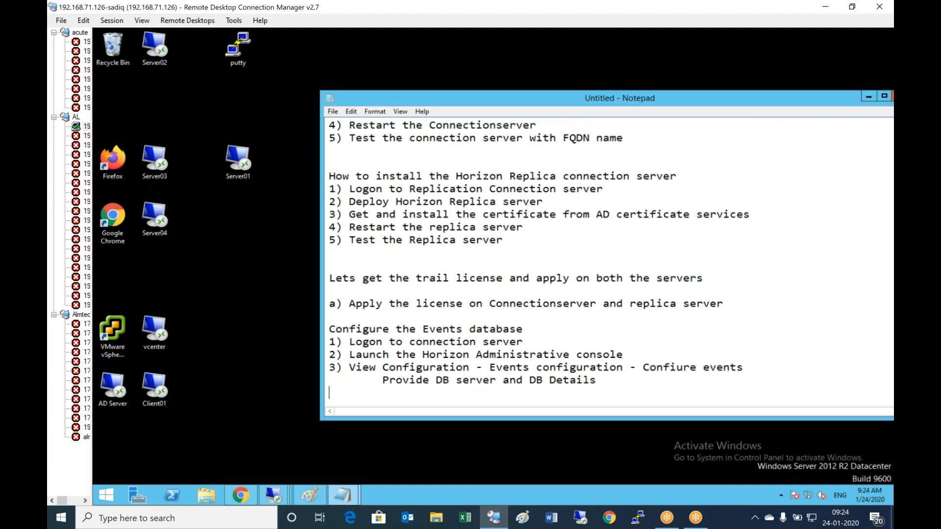